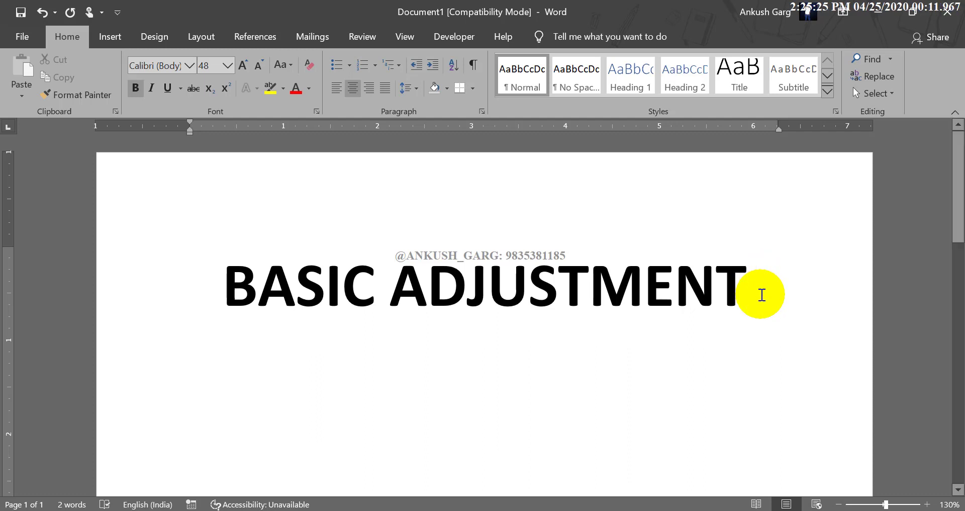
Step: Select all the text and delete the BASIC ADJUSTMENT title, leaving an empty page
key(Return)
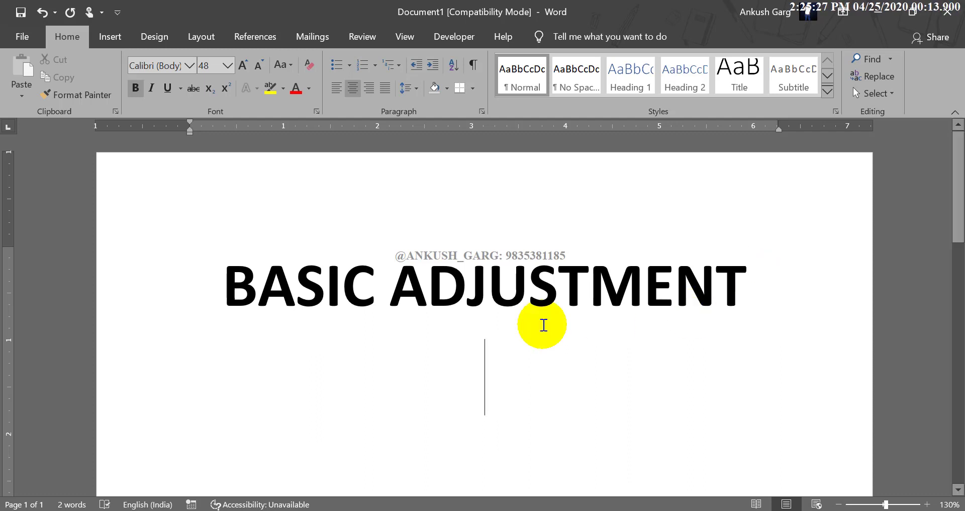
drag(216, 280, 753, 319)
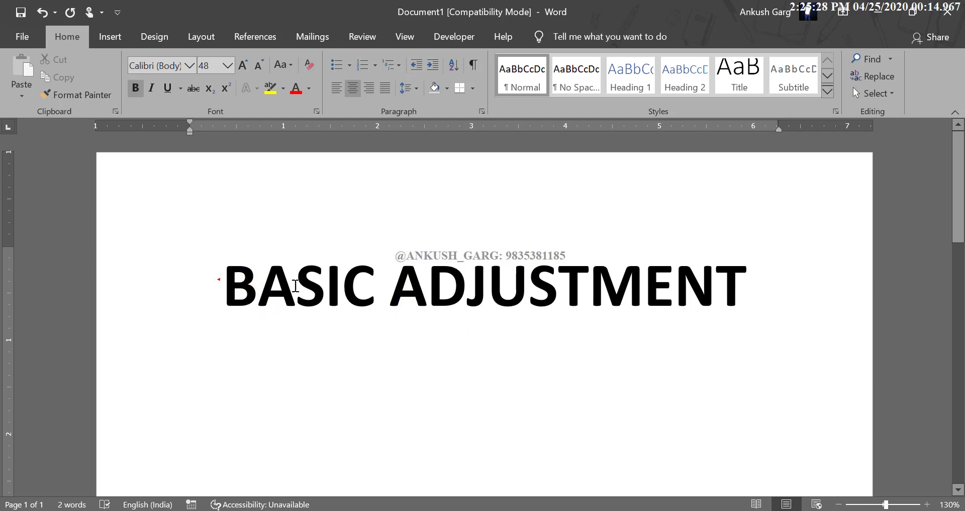
click(753, 320)
key(ctrl+a)
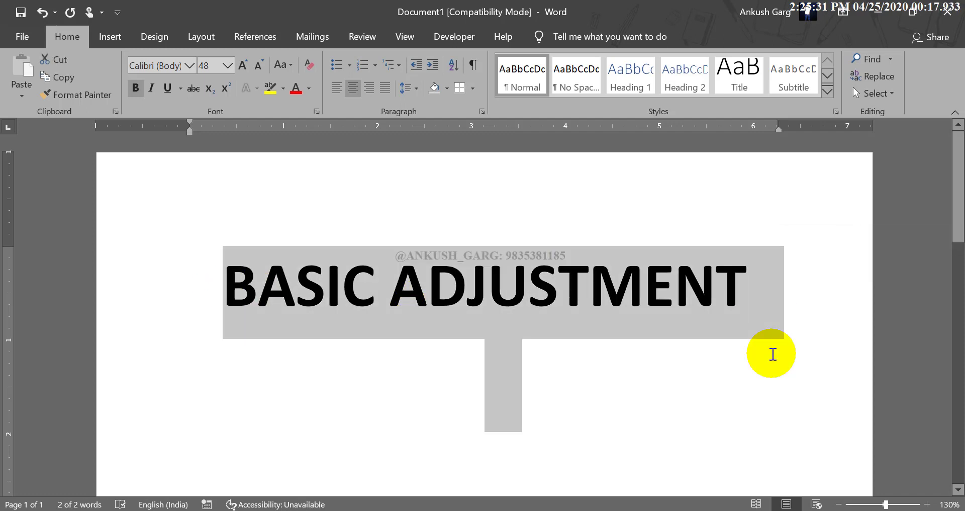
key(Delete)
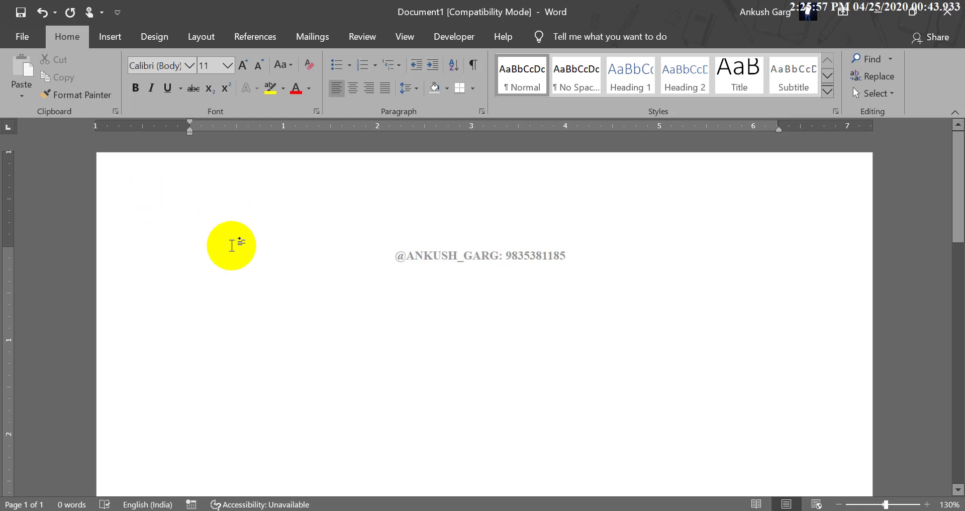
Step: Type 'Ms-office Word 2019' as the first line and start a new line below it
text(=ra)
key(BackSpace)
key(BackSpace)
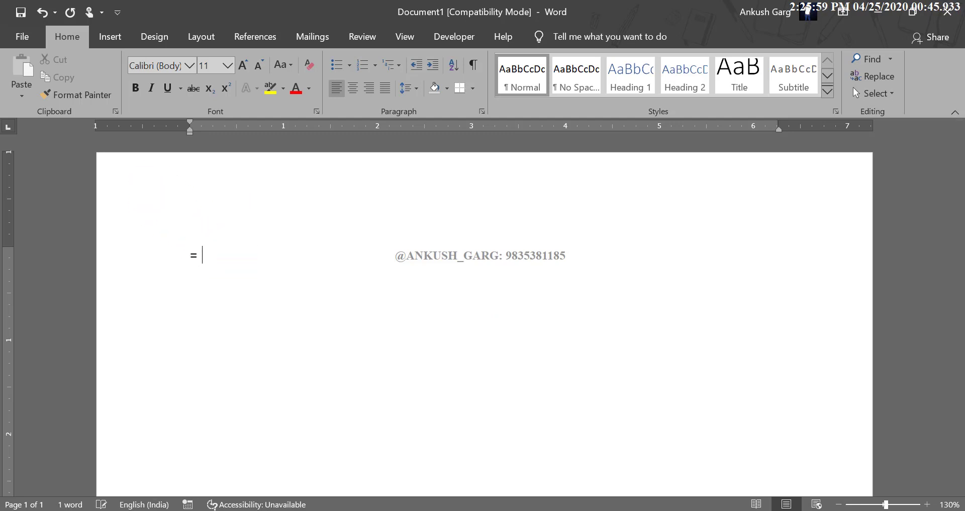
key(BackSpace)
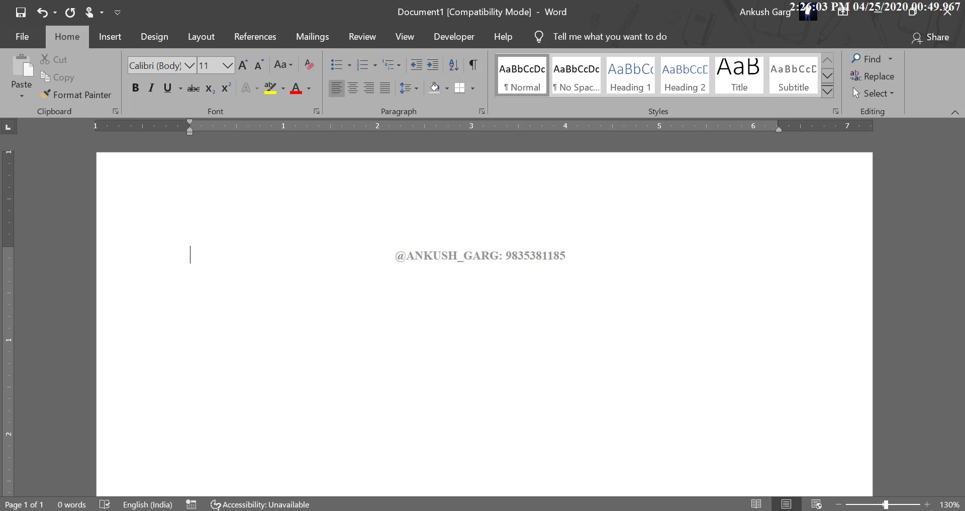
text(Ms-)
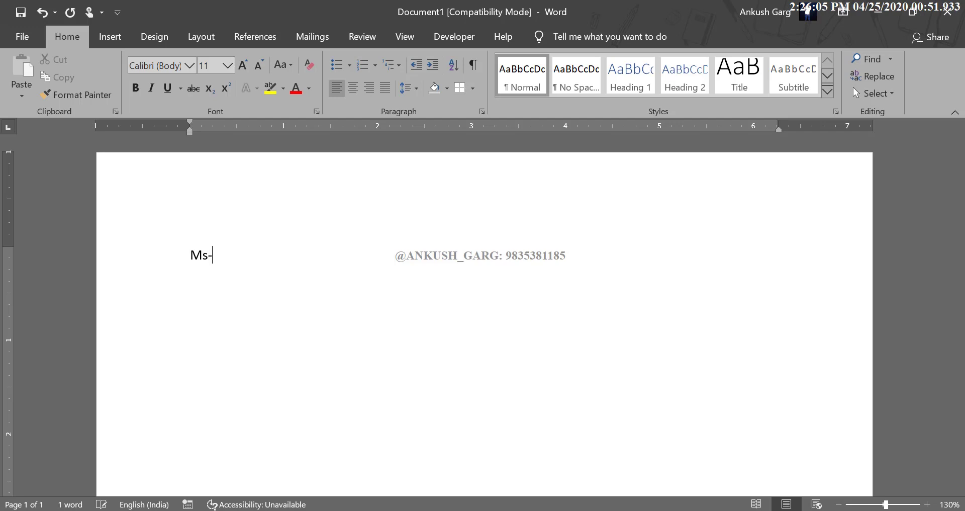
text(office Wor)
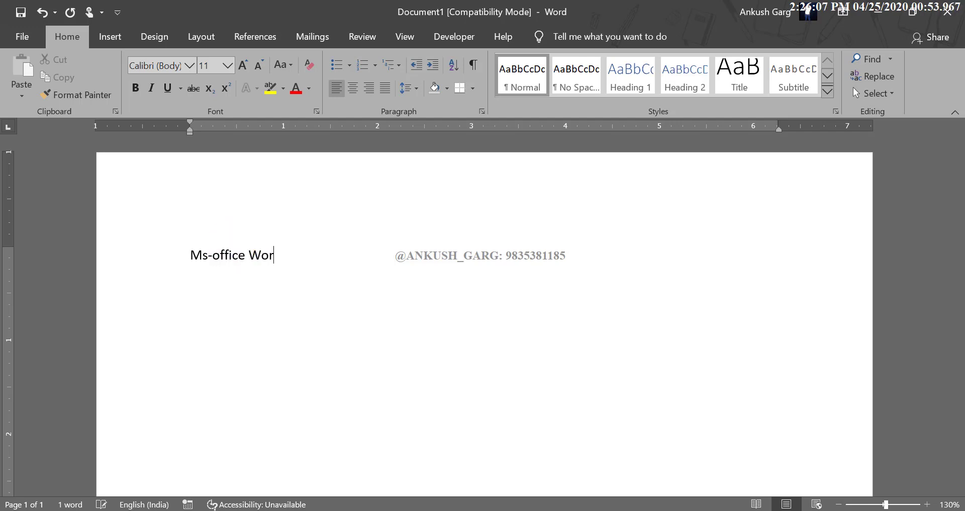
text(d 2019)
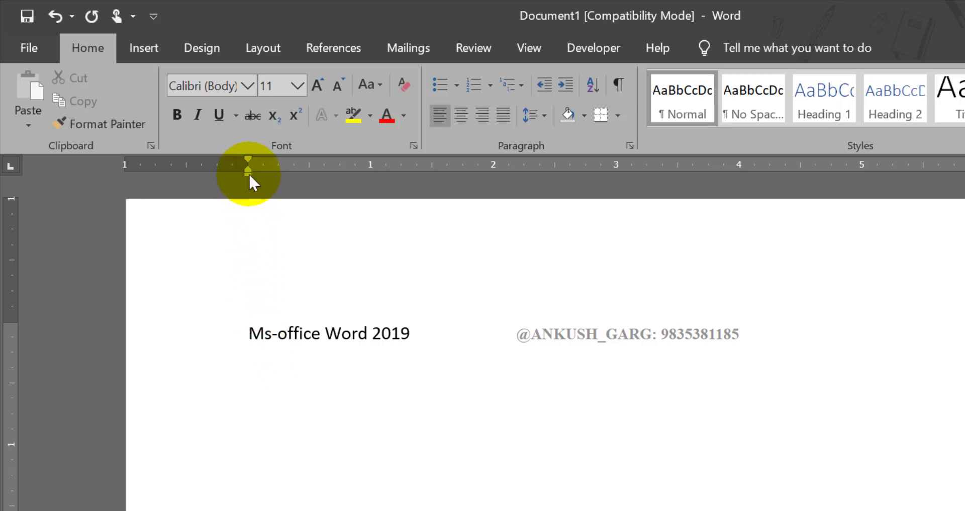
drag(248, 173, 249, 173)
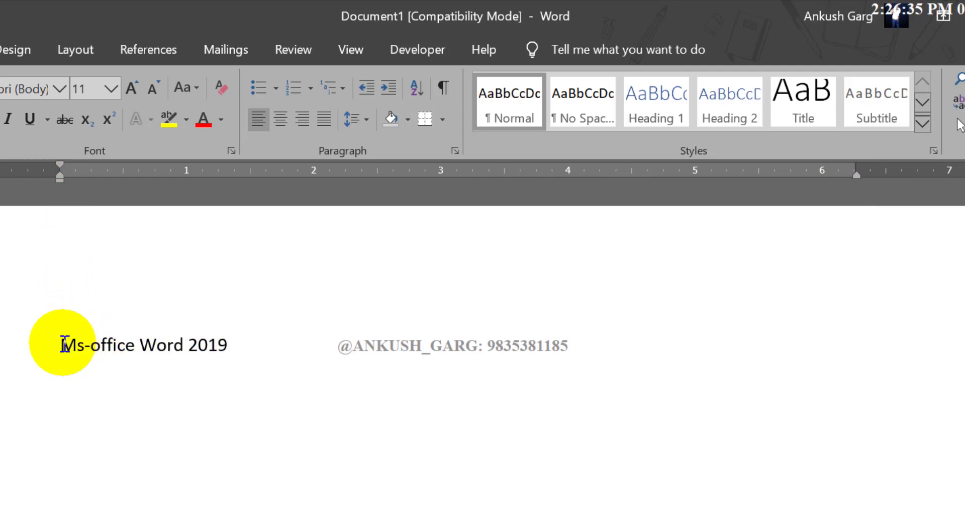
click(63, 345)
click(251, 347)
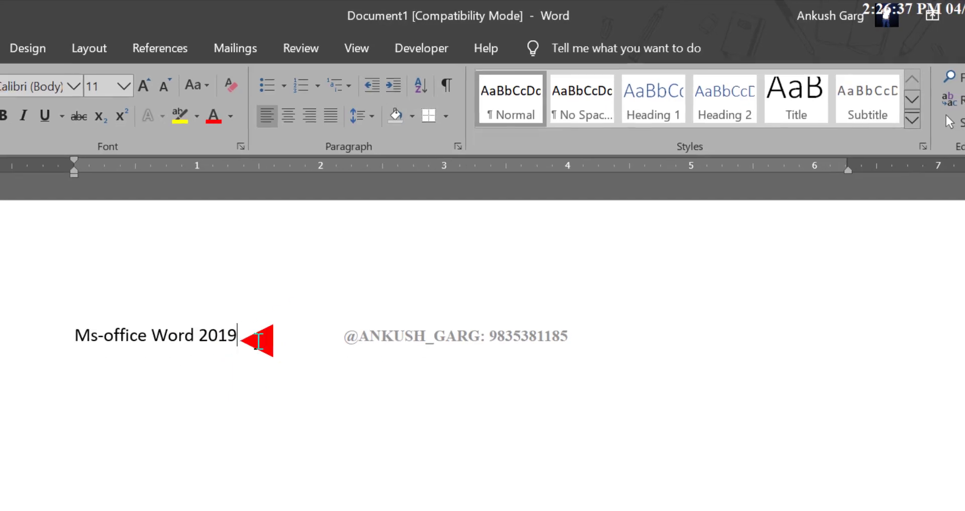
key(Return)
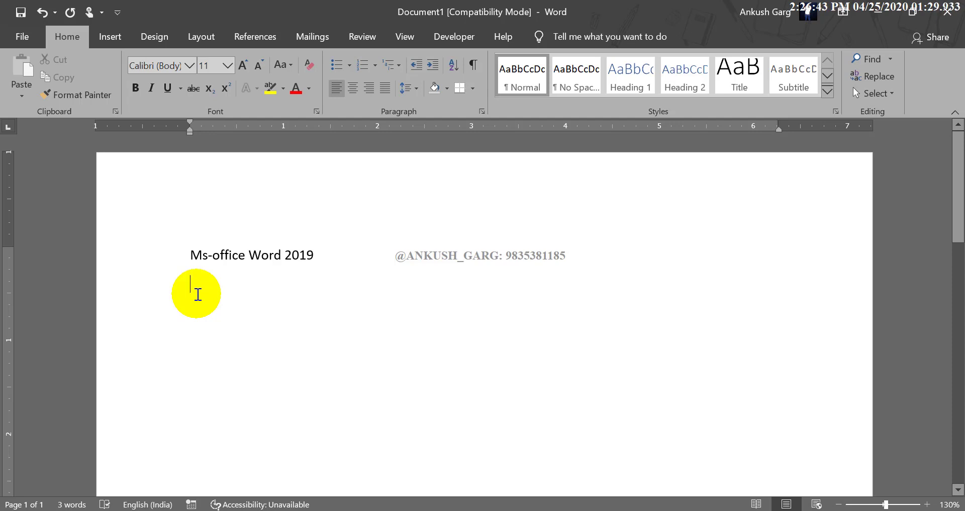
text(()
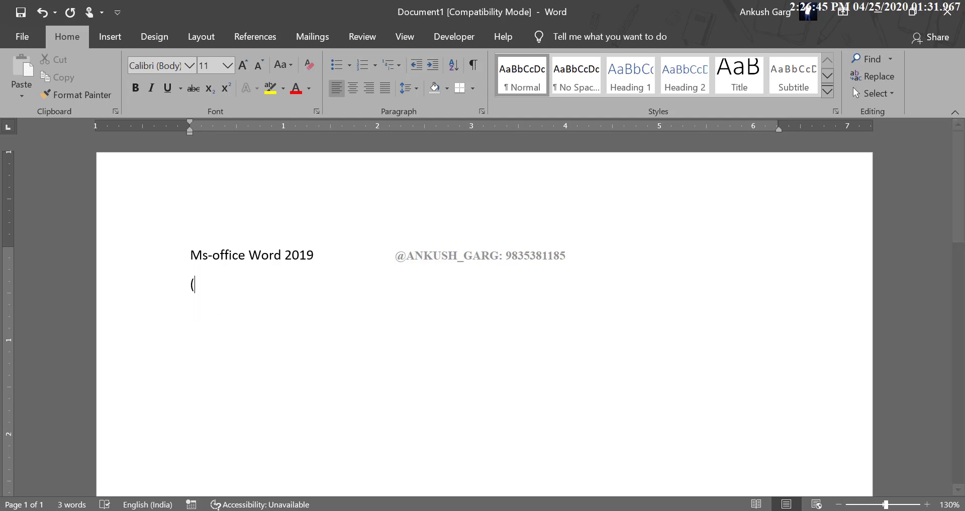
text(Word)
text(-)
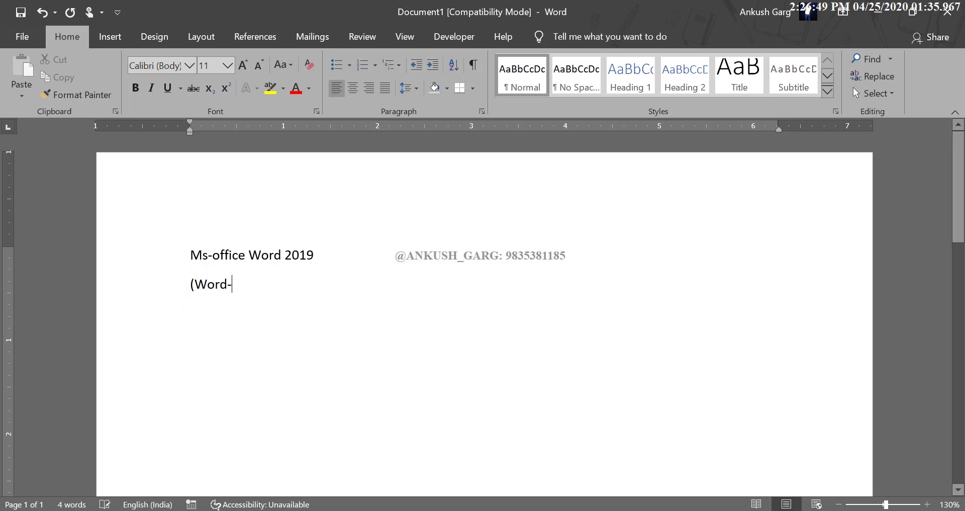
text(2007)
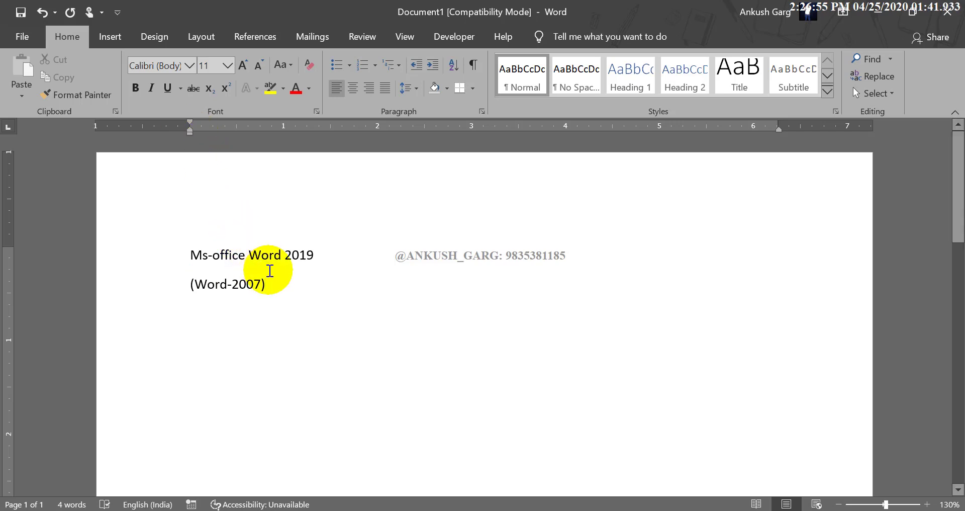
click(204, 308)
text(h)
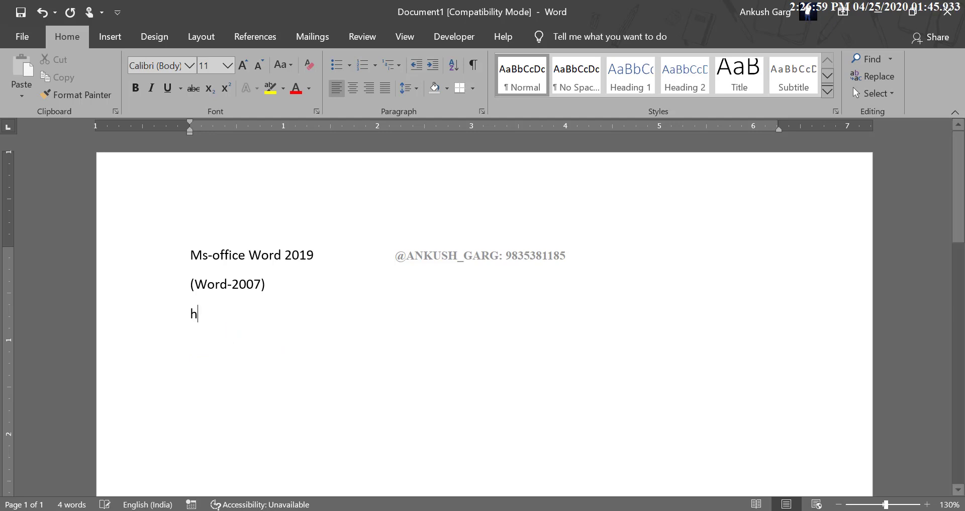
text(Hjk)
key(Return)
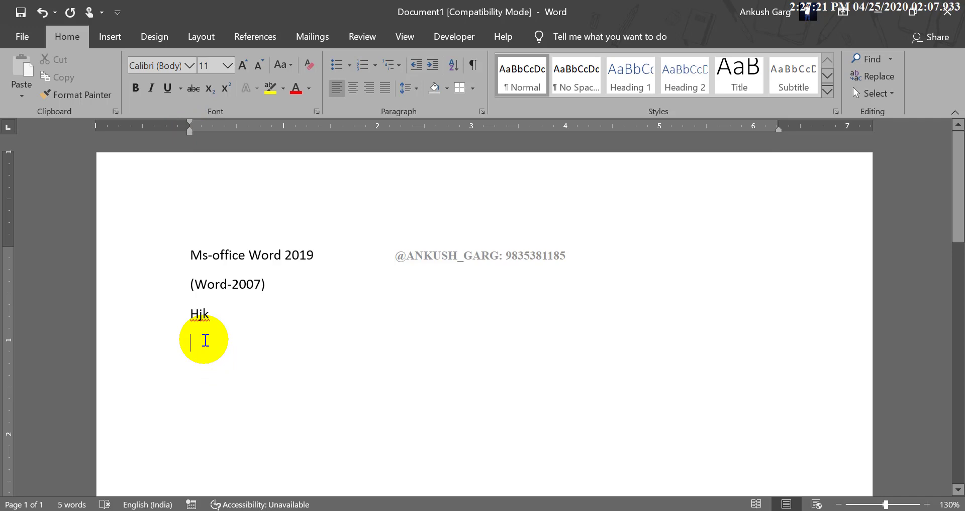
drag(215, 323, 190, 285)
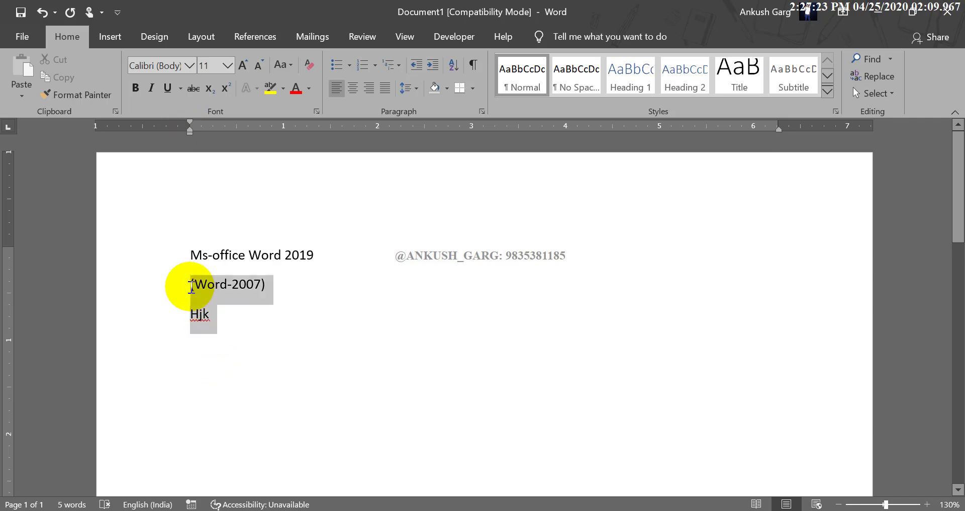
key(Delete)
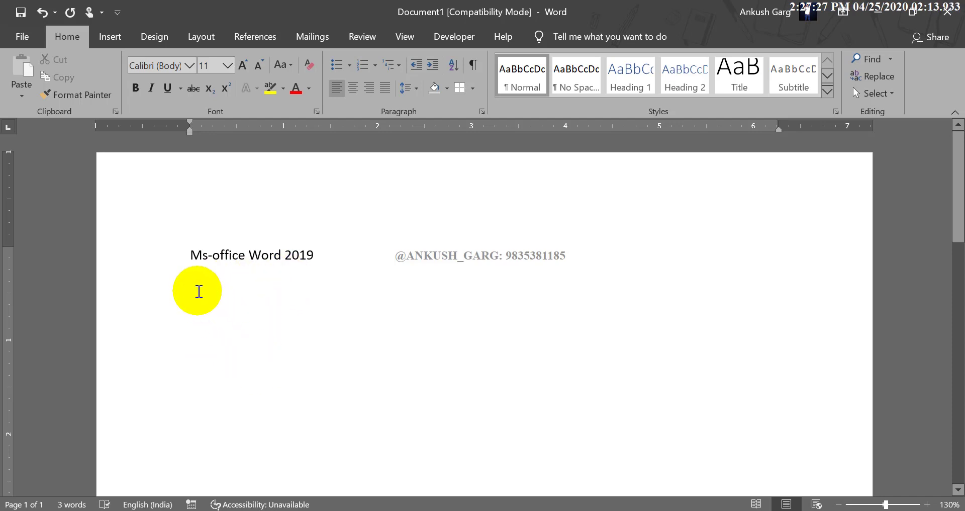
click(328, 261)
Step: Give the empty line below Ms-office Word 2019 a single 0.5-inch left indent
key(Return)
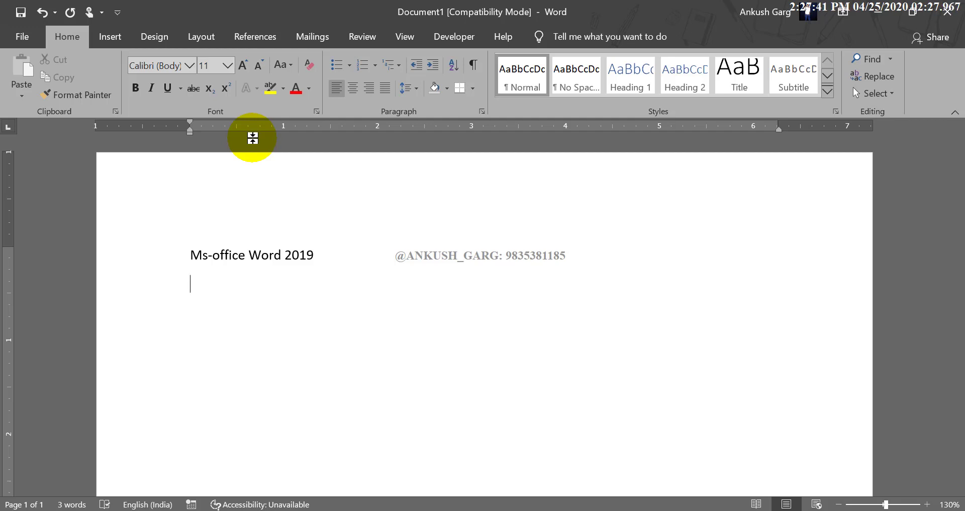
click(434, 65)
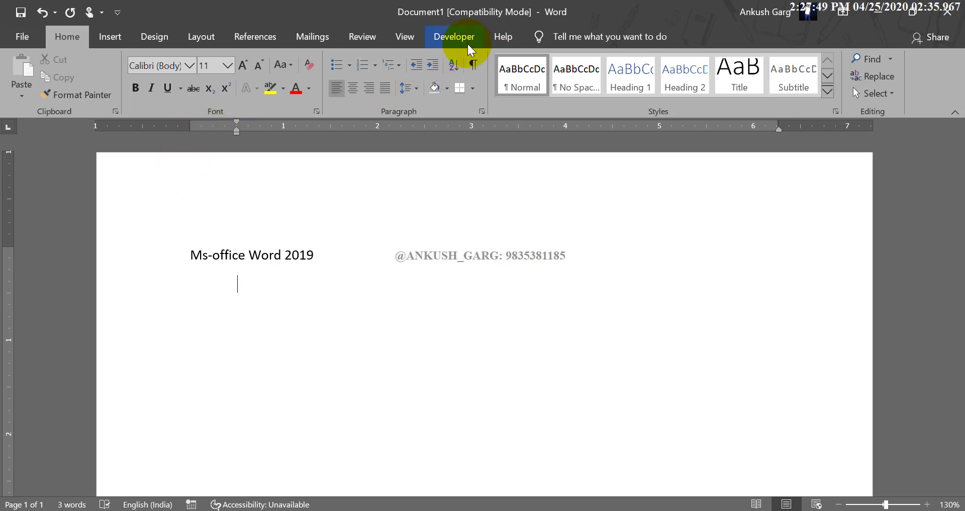
click(415, 67)
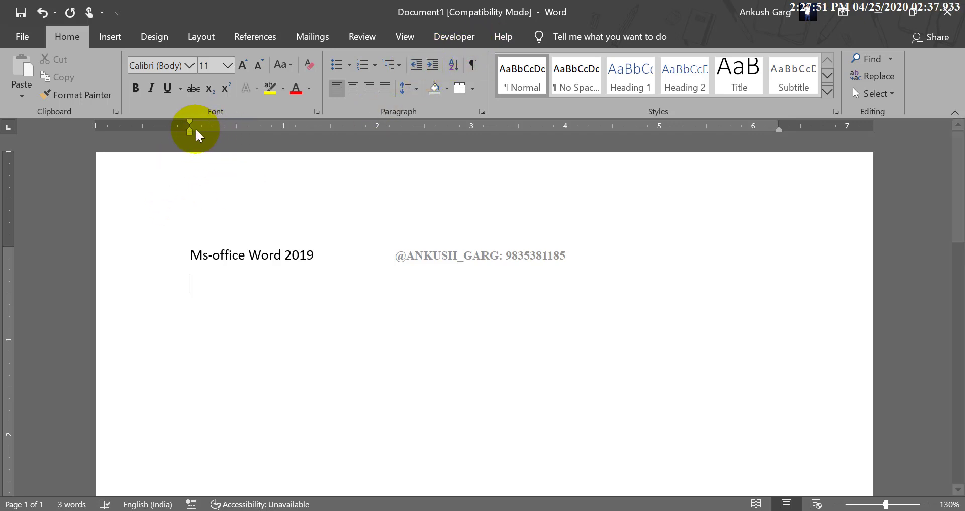
click(427, 67)
click(427, 67)
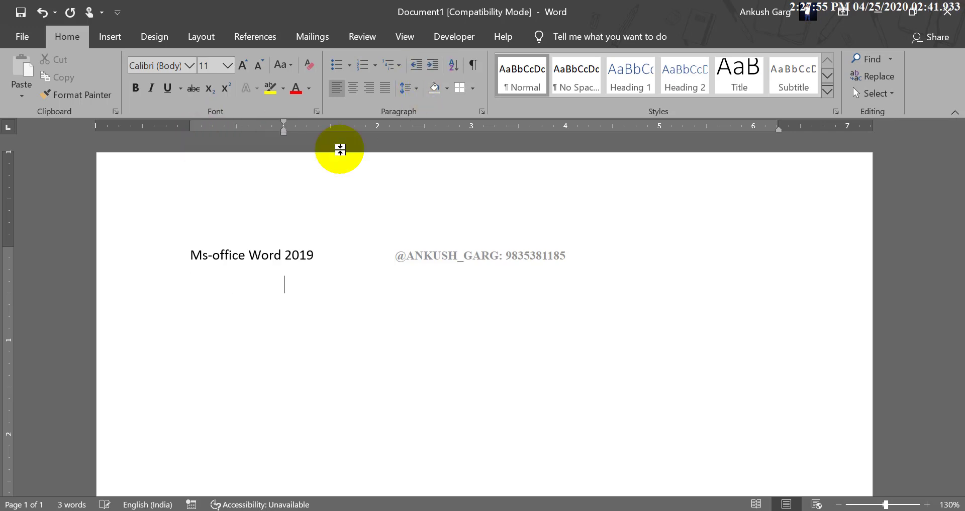
click(432, 67)
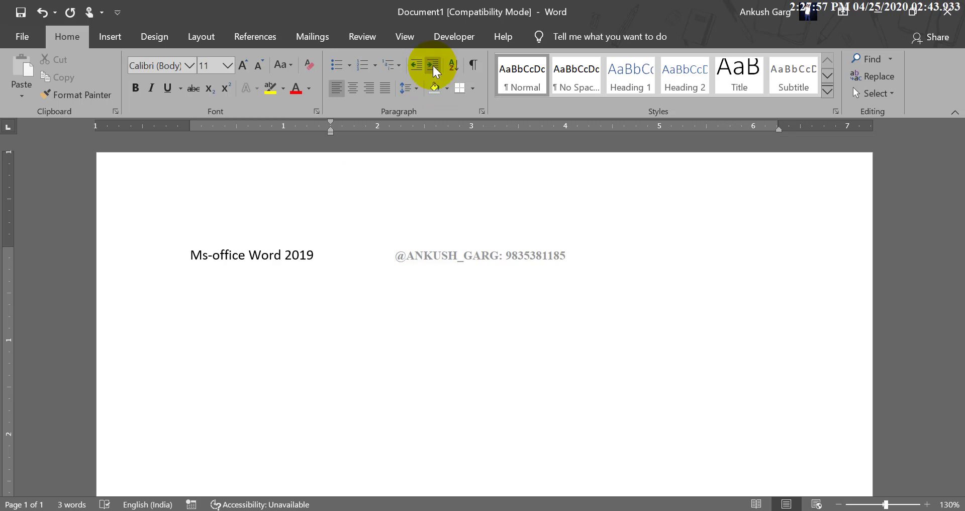
click(432, 67)
click(415, 67)
click(414, 68)
click(414, 67)
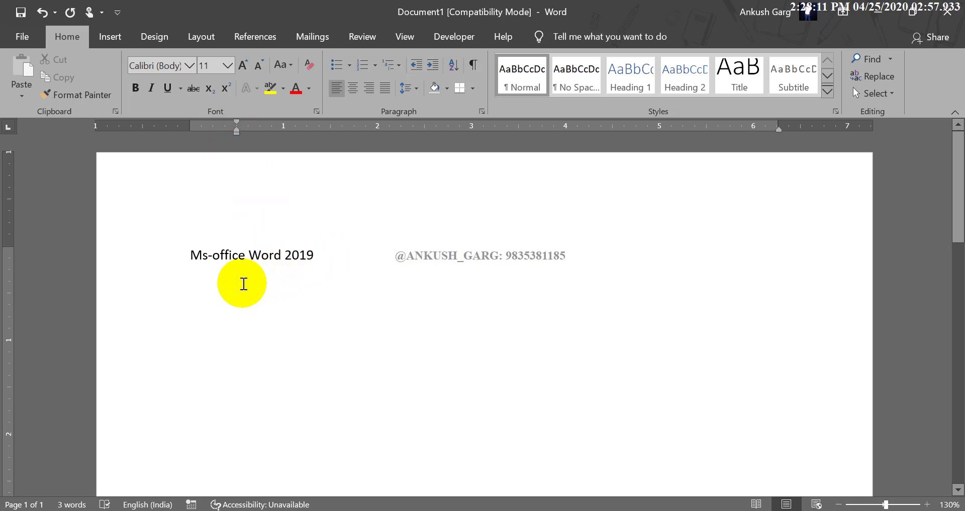
Step: Type indented lines 'home Tab' and 'Interst Tab', then begin another indented line
text(ho)
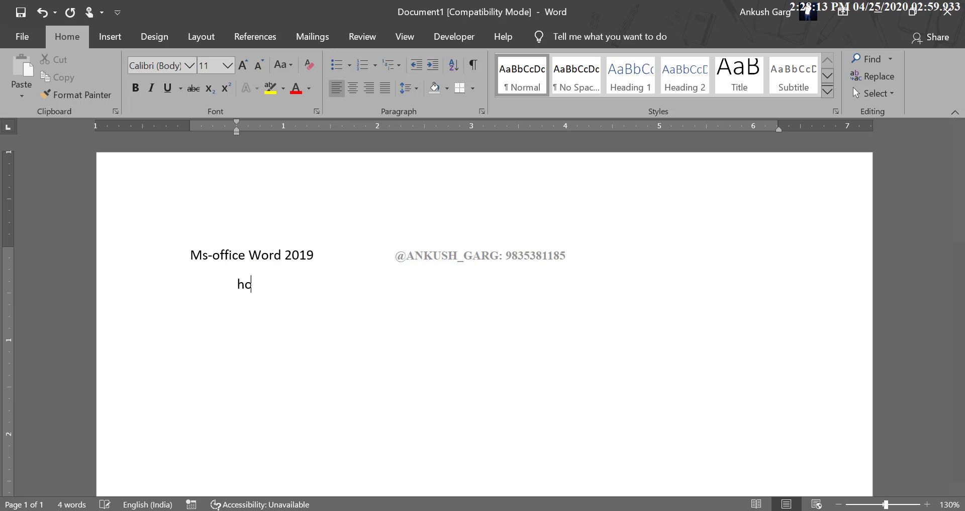
text(me Ta)
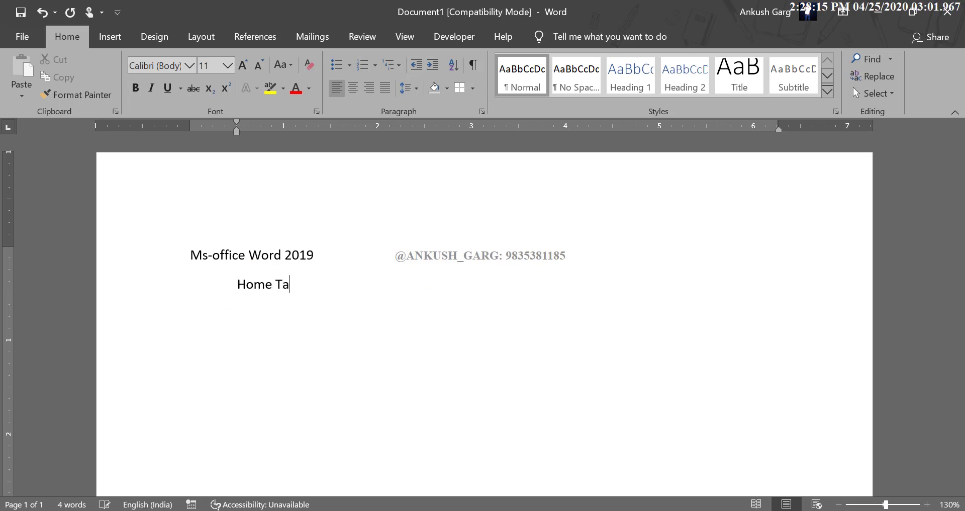
text(b)
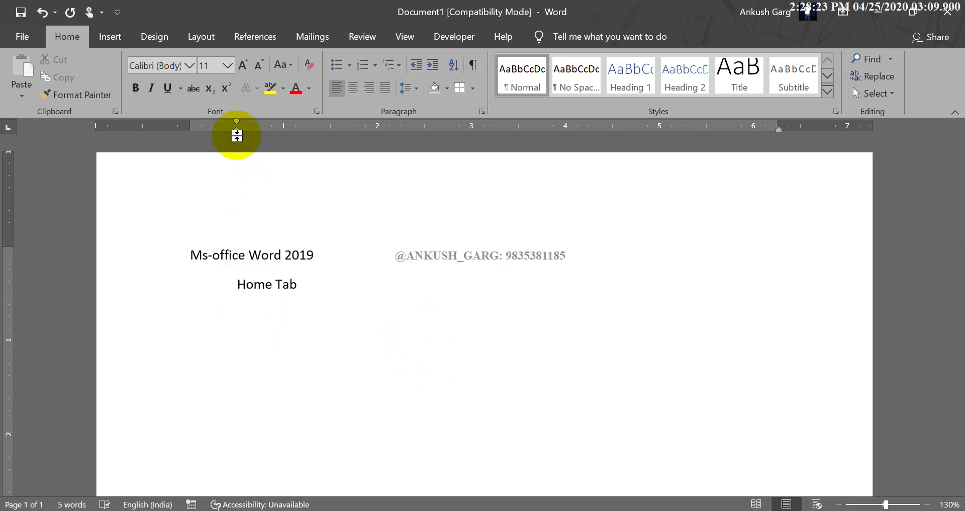
text(Inte)
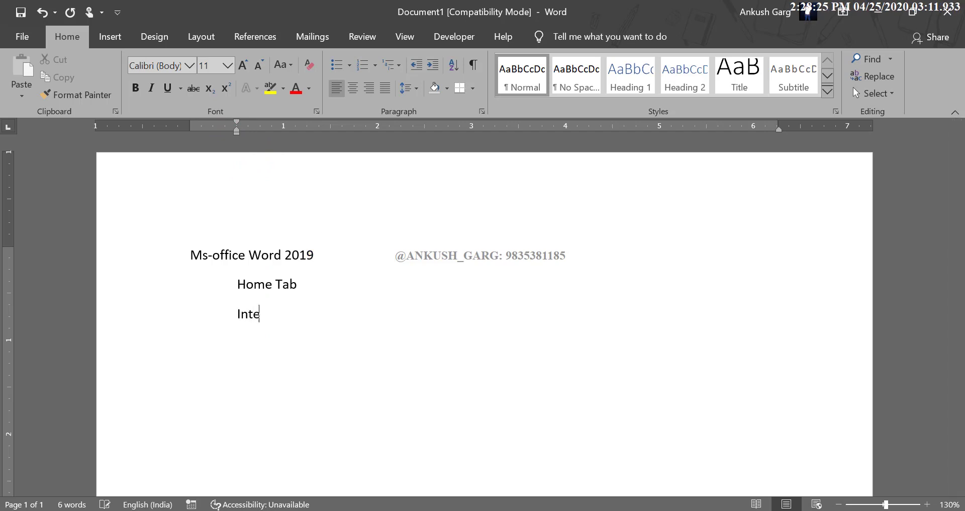
text(rst Tab)
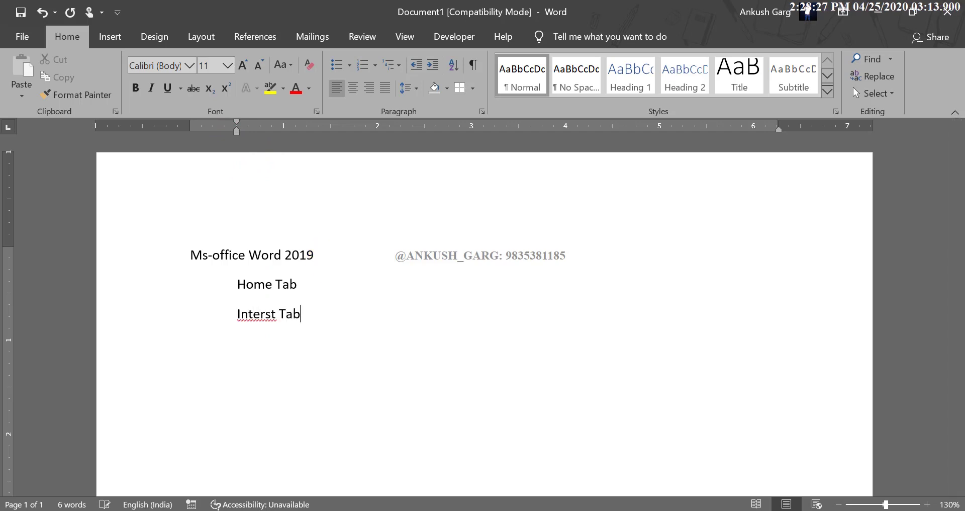
key(Return)
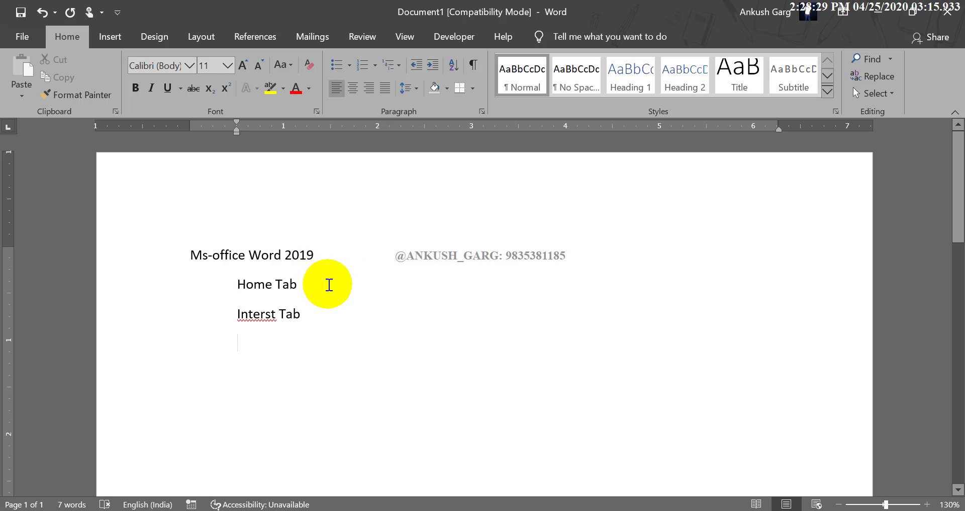
Step: Fix the misspelled 'Interst' by deleting its wrong letters
click(260, 315)
right_click(262, 315)
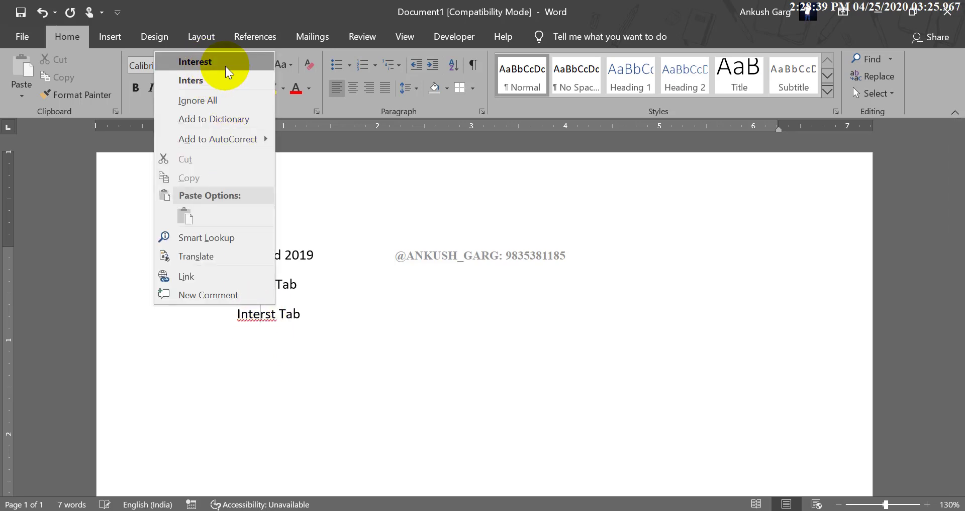
click(298, 314)
click(276, 315)
key(BackSpace)
key(BackSpace)
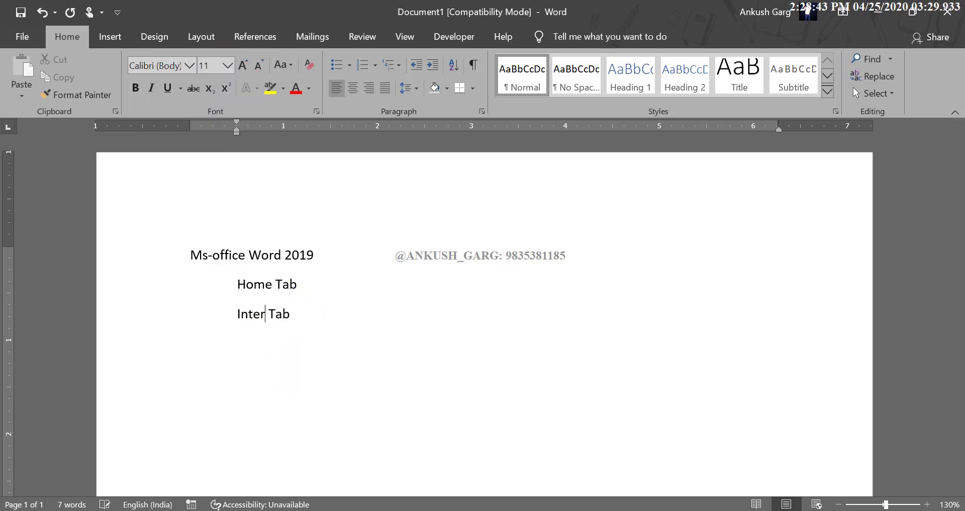
key(BackSpace)
key(BackSpace)
key(BackSpace)
Step: Complete 'Insert Tab', add 'Design Tab' below it, and start an unindented new line
text(sert Tab )
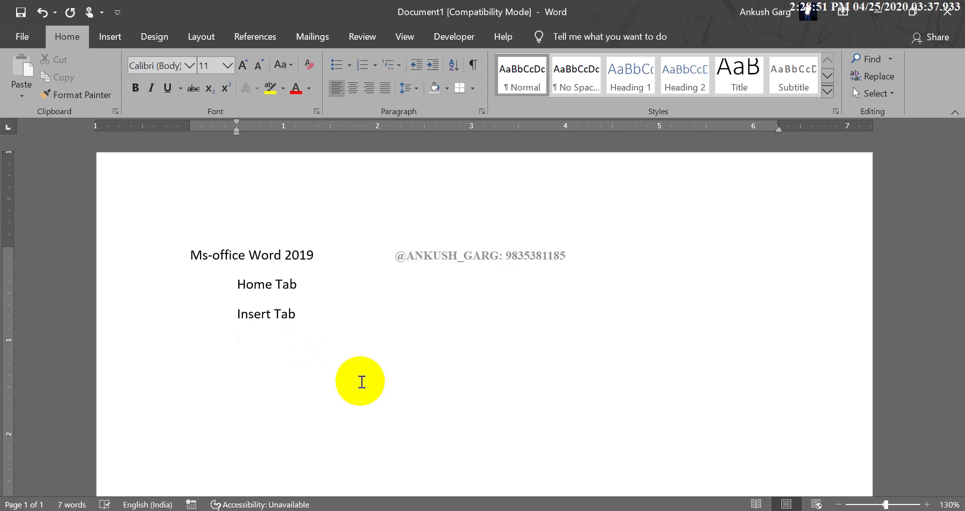
text(Design Ta)
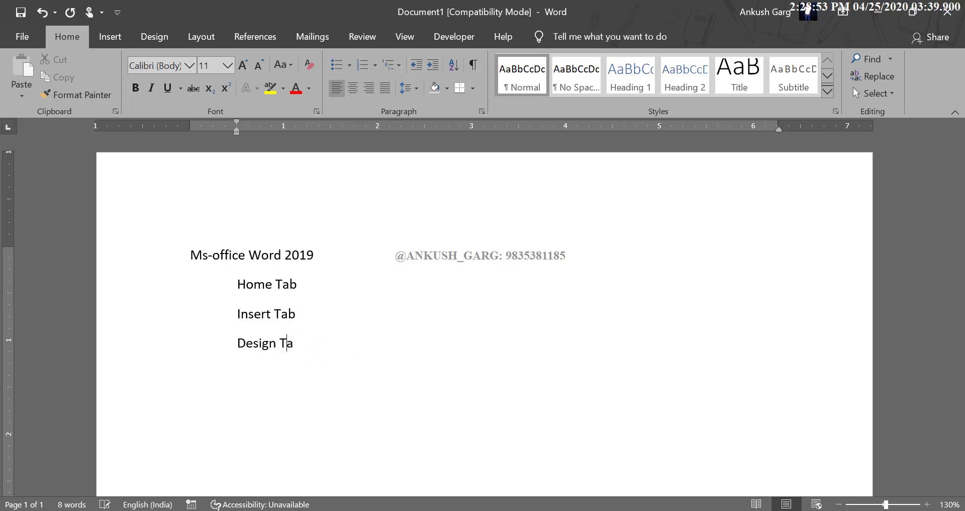
text(b)
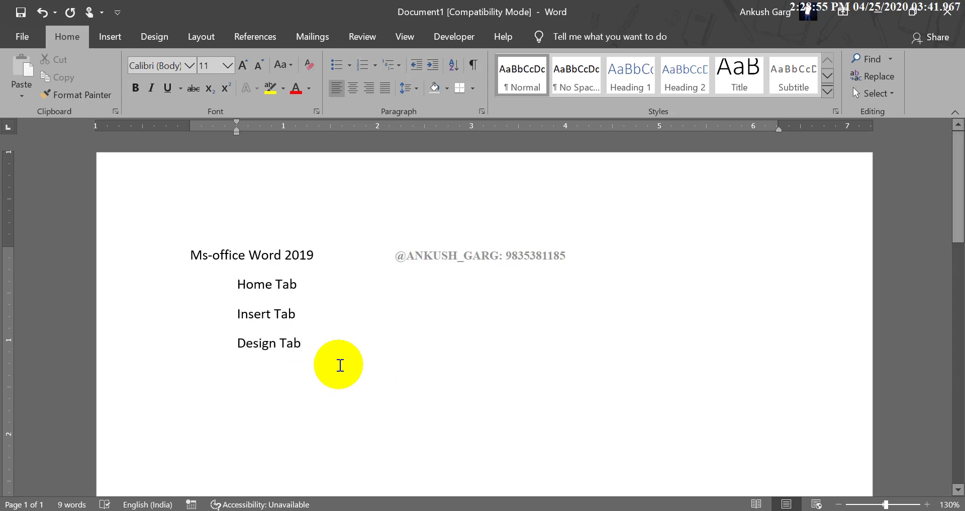
key(Return)
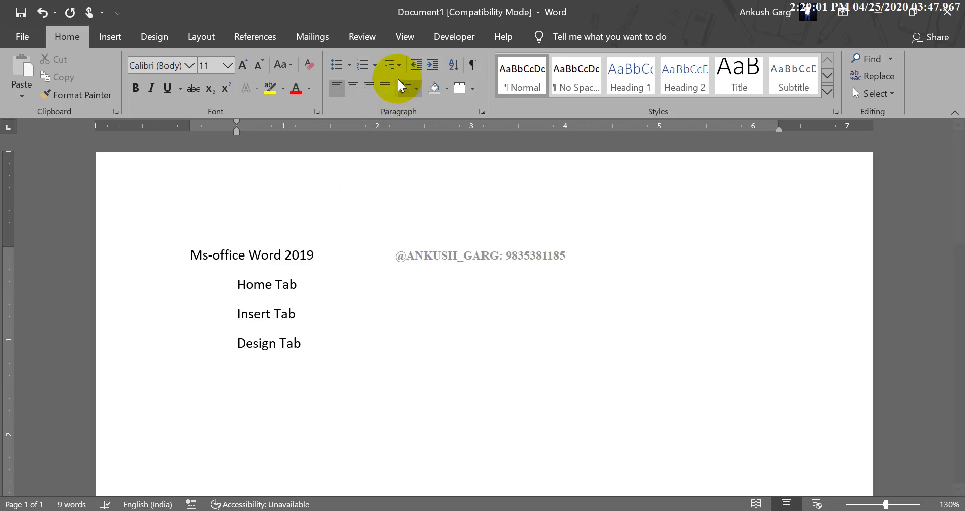
click(412, 66)
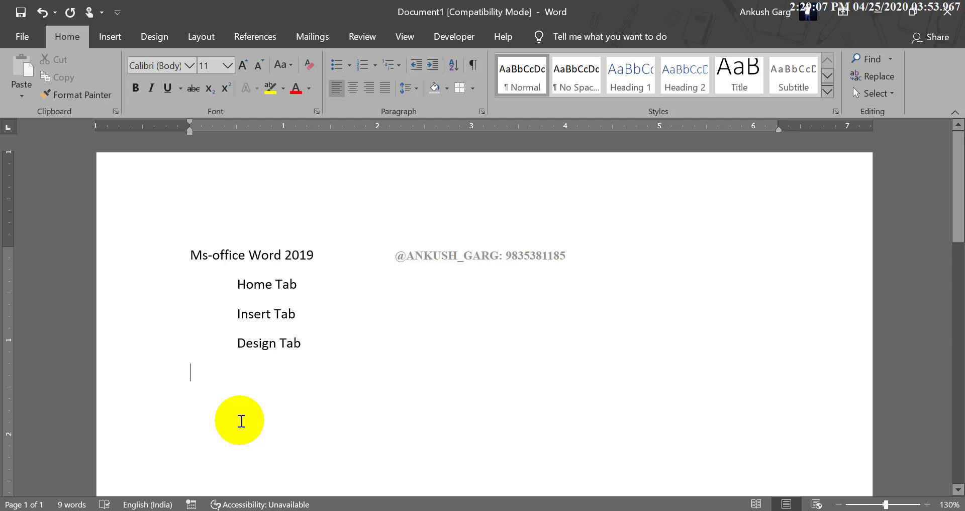
Step: Type 'Formatting' with indented 'Color', 'Font design' and 'Styles' beneath it
text(Formattin)
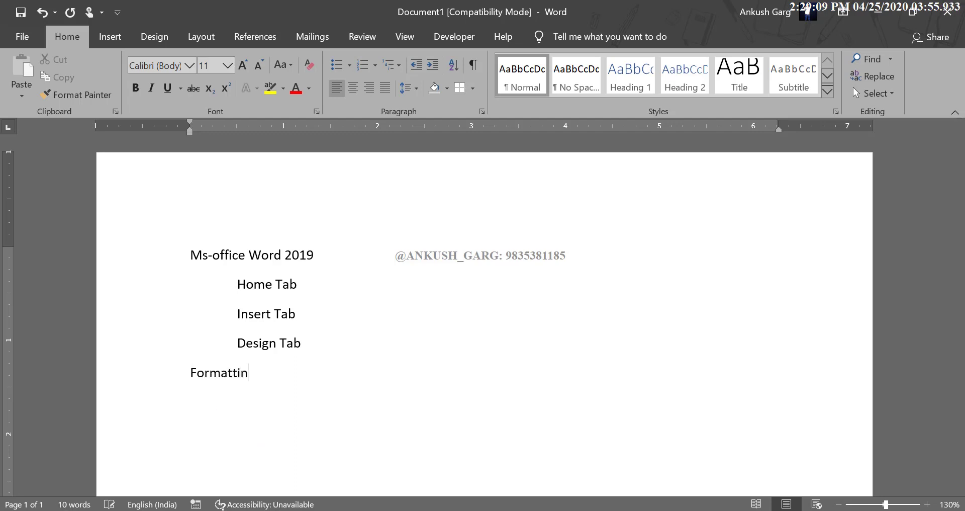
text(g)
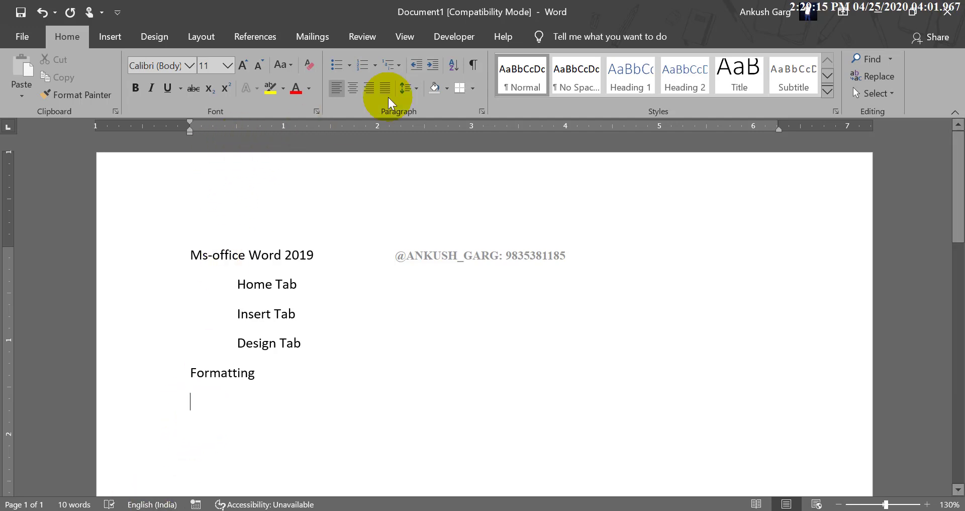
click(433, 65)
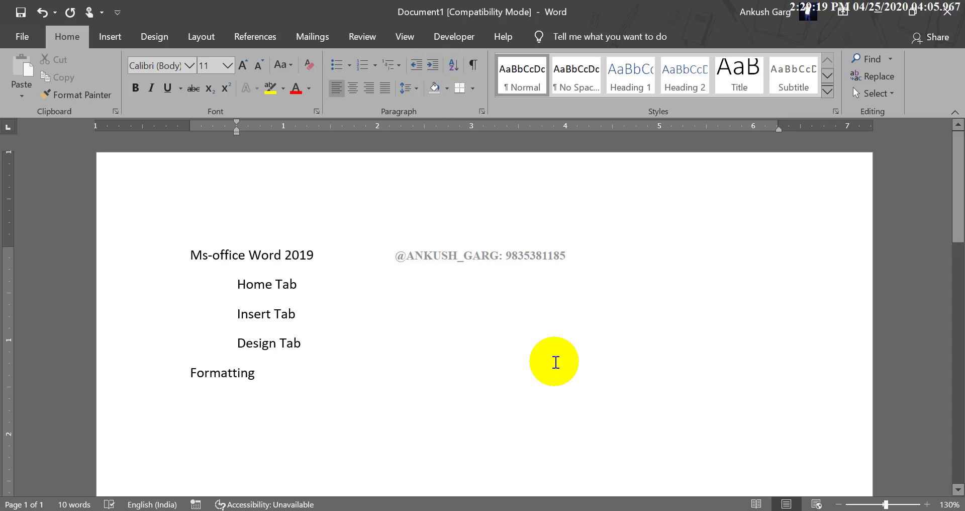
text(Color )
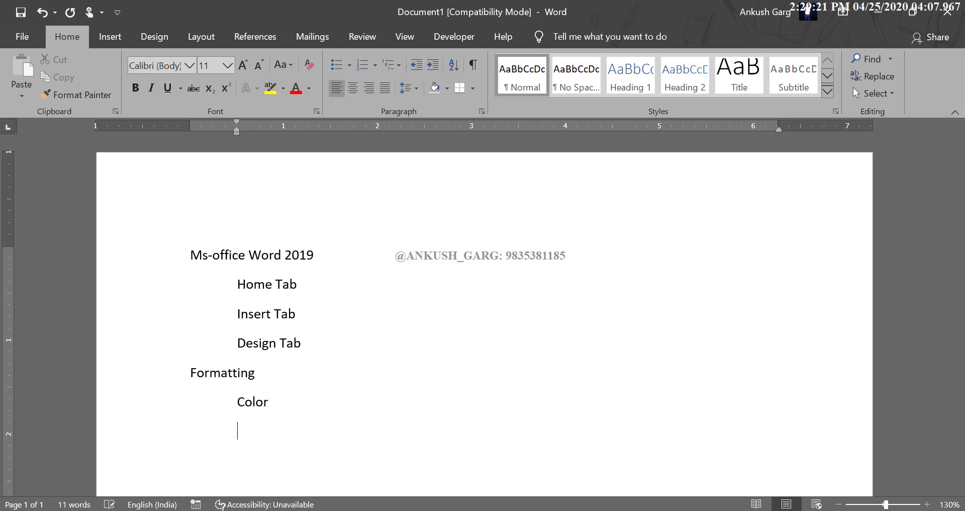
text(Font desi)
text(gn )
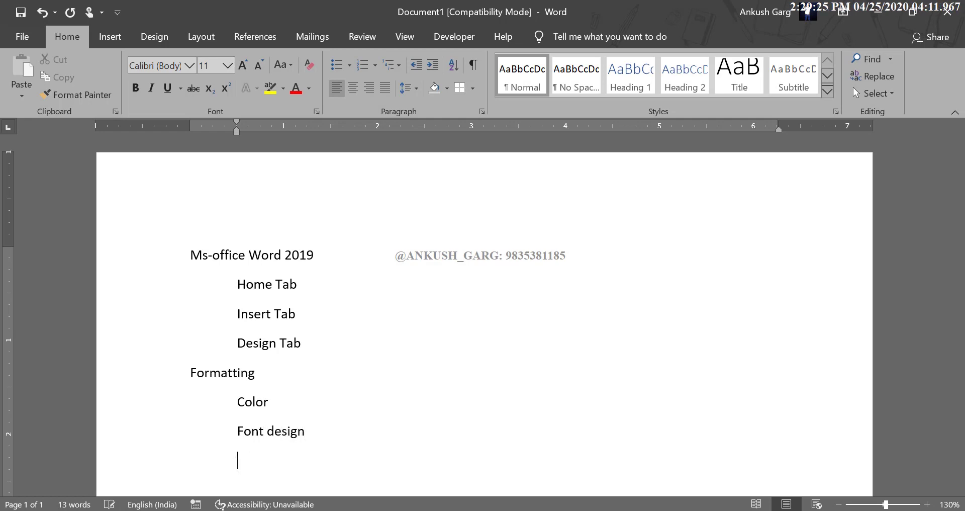
text(Styles)
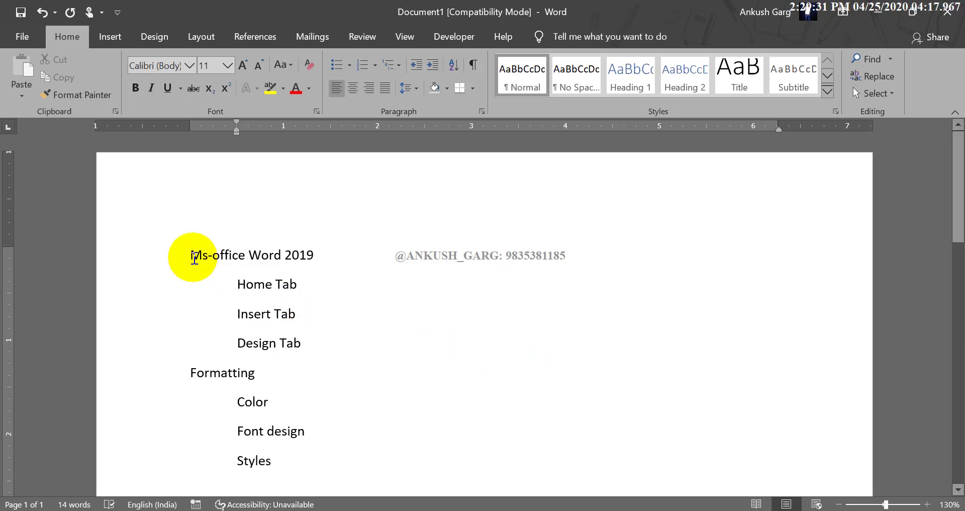
Step: Select all the text on the page, from the heading down to Styles
scroll(241, 280, down, 1)
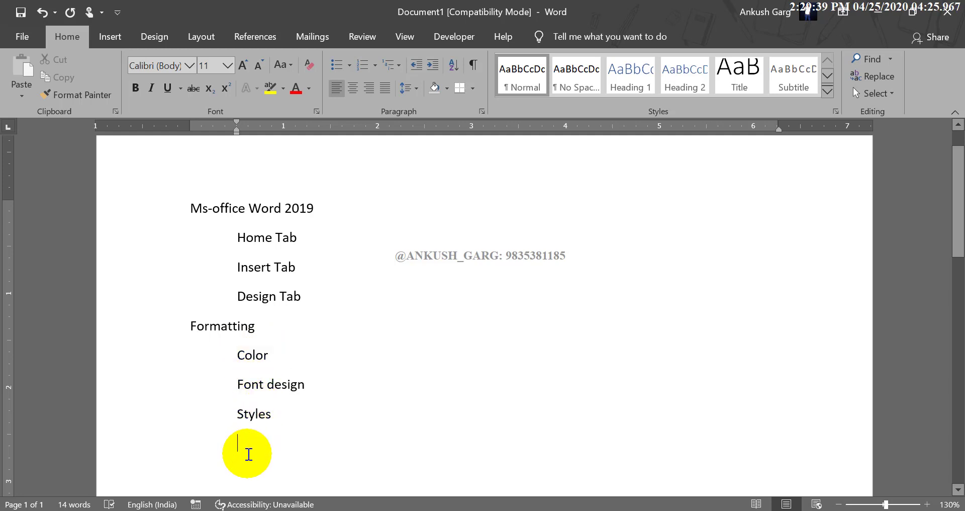
drag(249, 452, 187, 217)
click(266, 269)
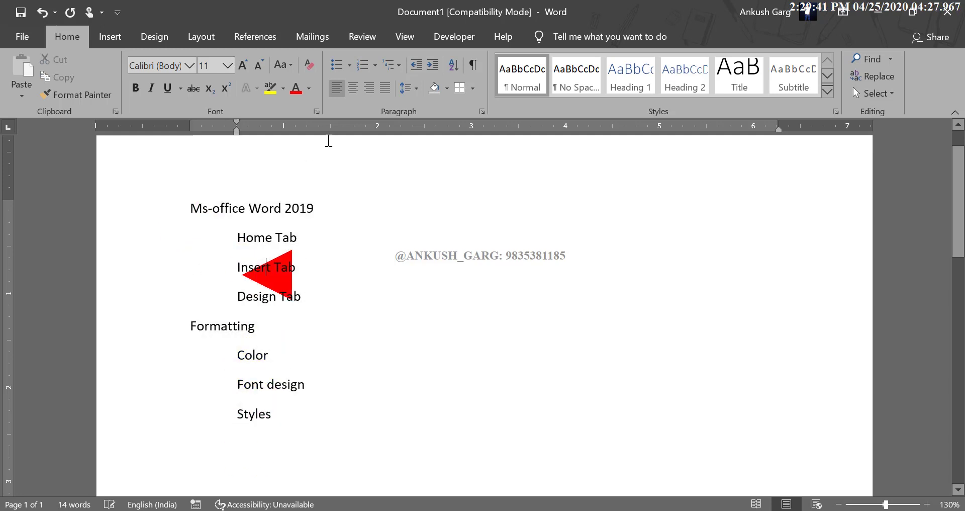
drag(191, 209, 321, 424)
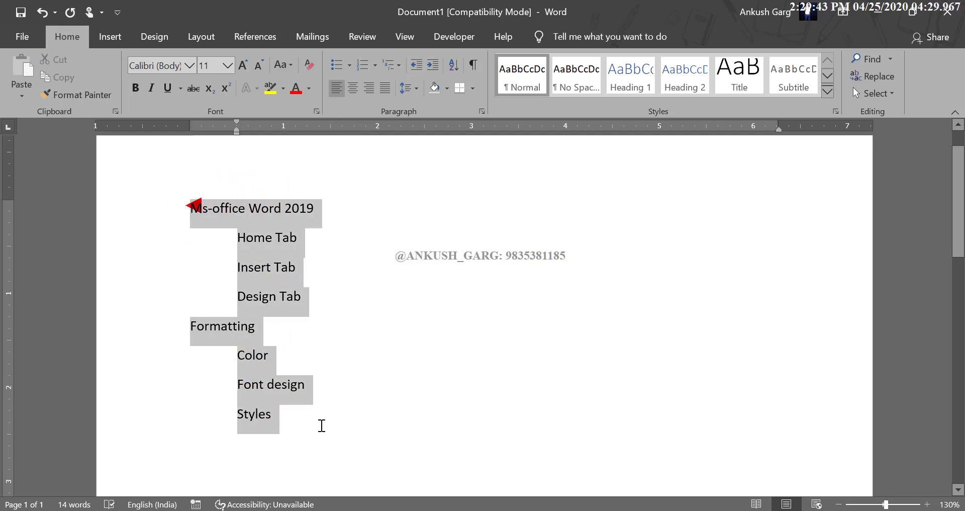
Step: Clear the page, remove the indent, and type a Name line with the person's name tab-aligned
key(Delete)
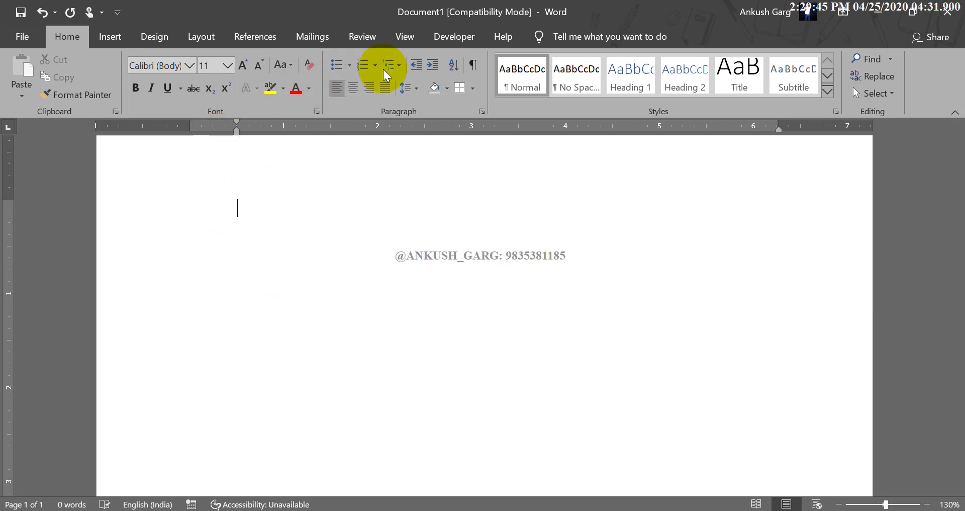
click(416, 63)
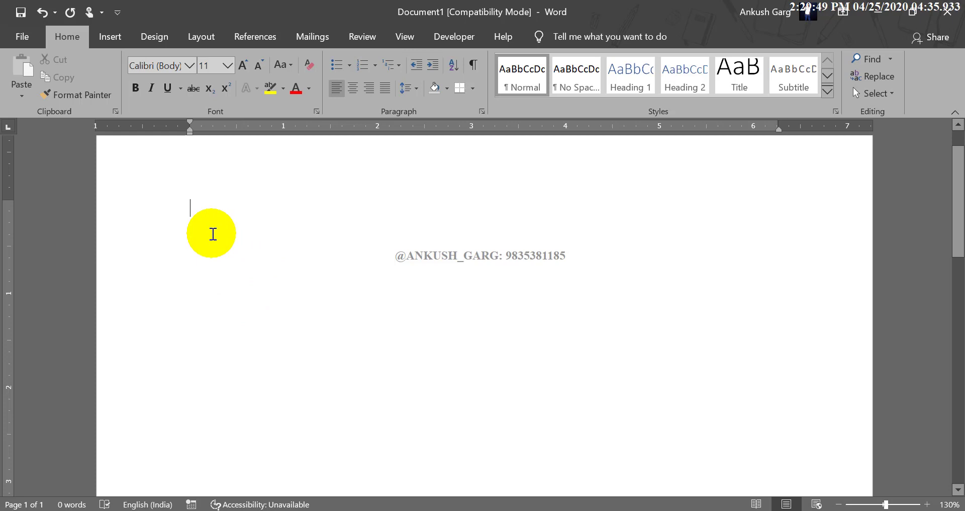
text(Name)
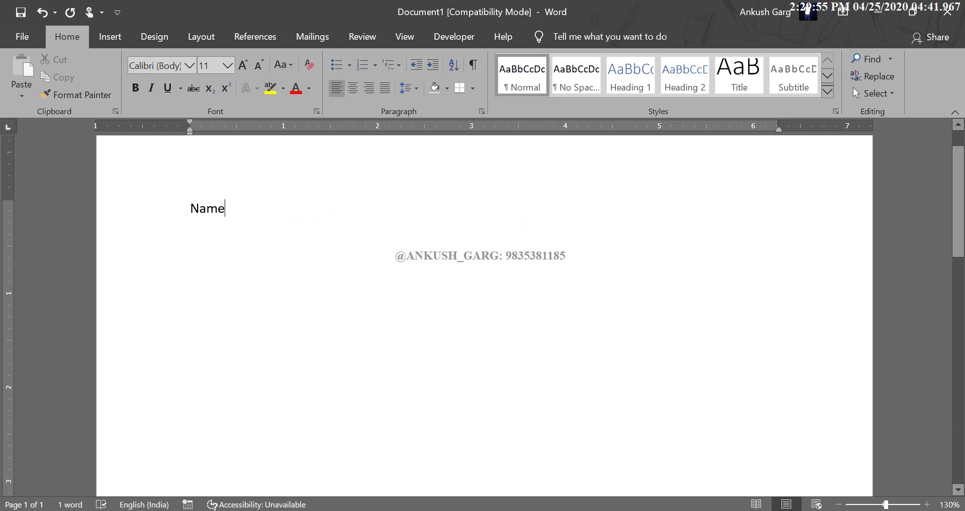
key(Tab)
key(Tab)
key(Tab)
key(Tab)
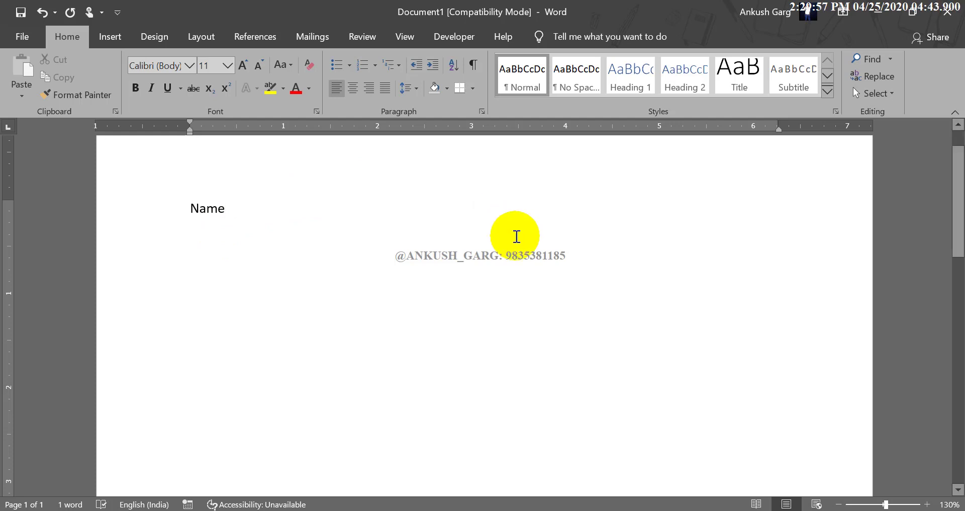
text(: An)
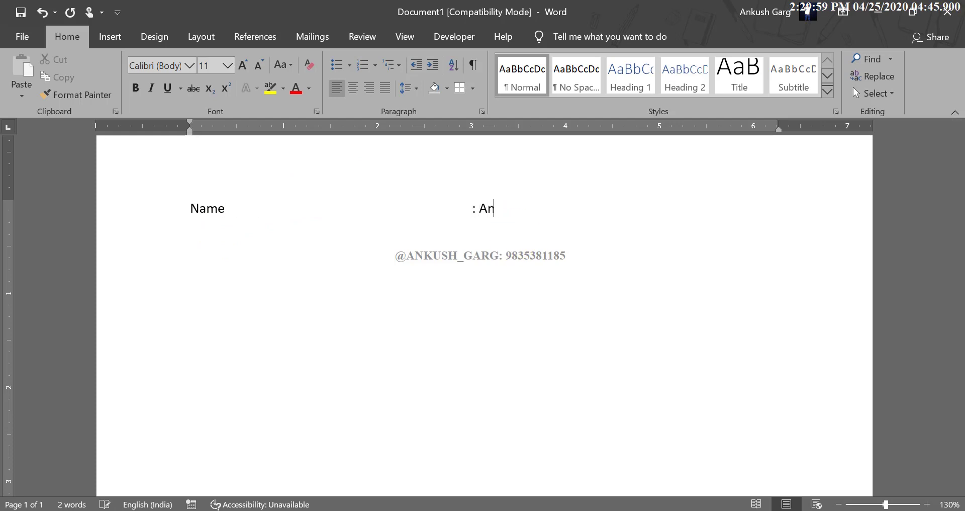
text(kush Garg)
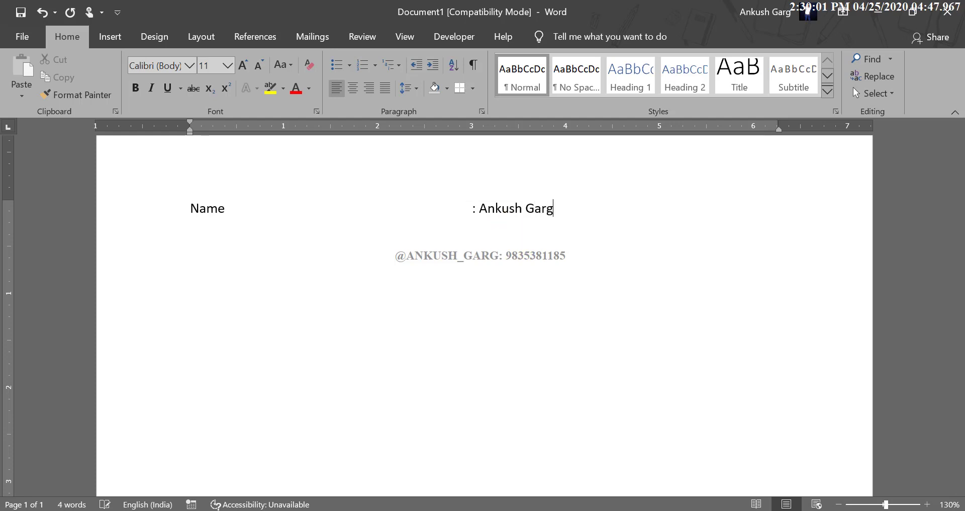
text(fa)
text(ther)
text('s Name)
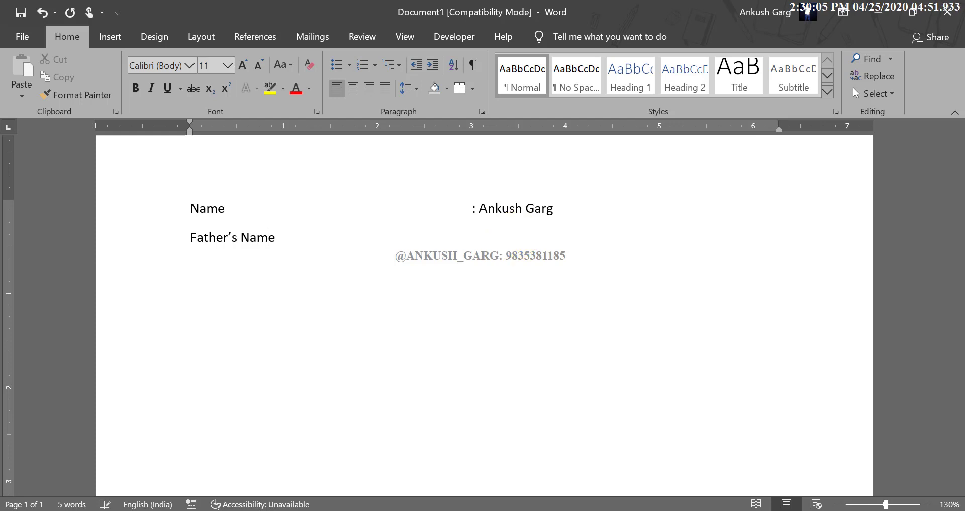
Step: Add Father's Name and Qualification lines with tab-aligned values, Qualification reading ': MBA (Pursuing)'
key(Tab)
key(Tab)
text(Ri)
text(shilal)
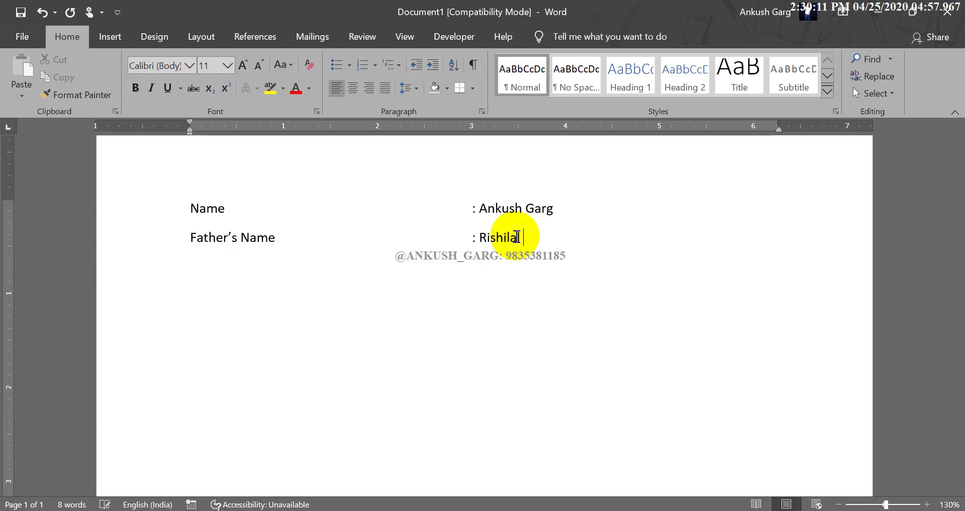
text( Garg)
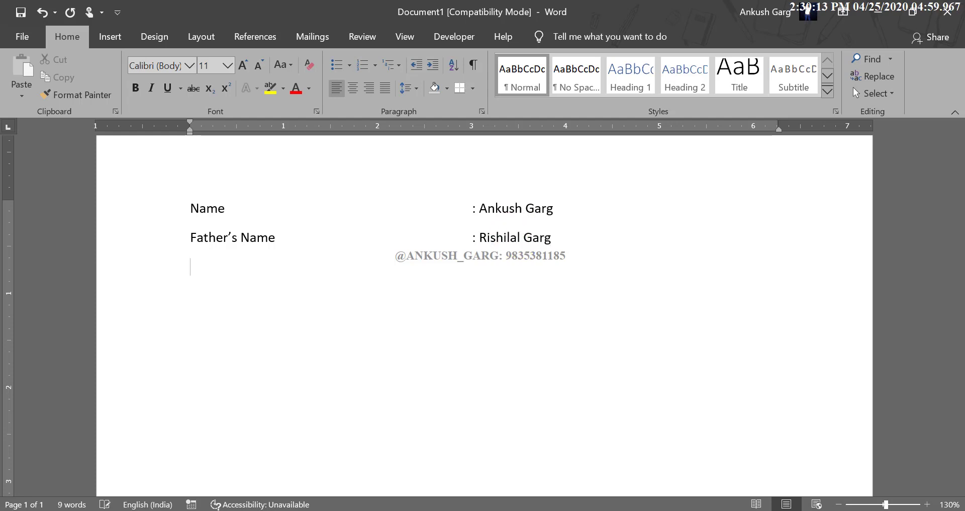
key(Return)
text(Q)
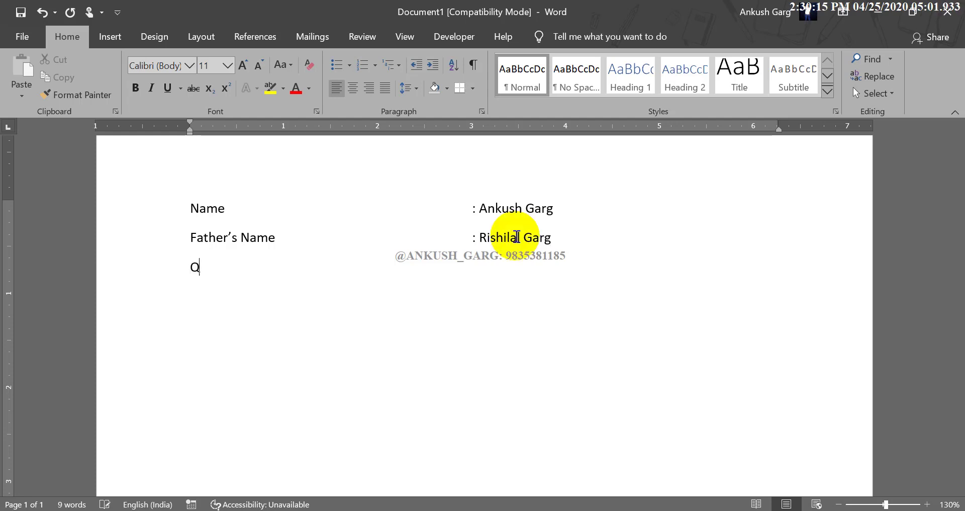
text(ualio)
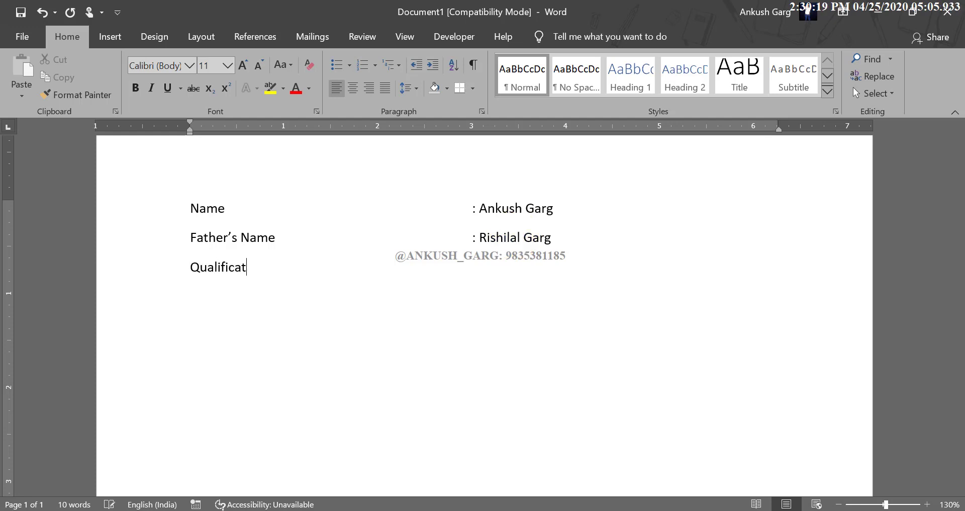
text(ion)
key(Tab)
key(Tab)
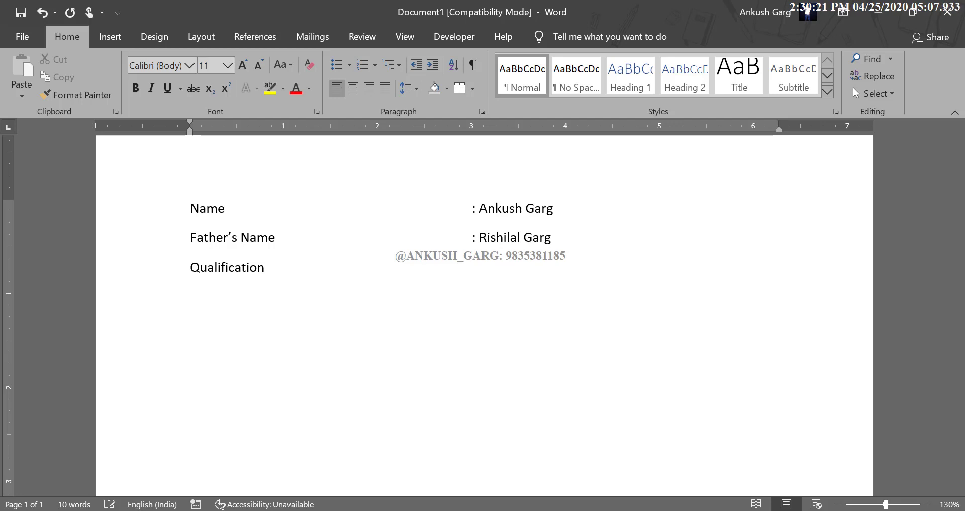
text(: MBA)
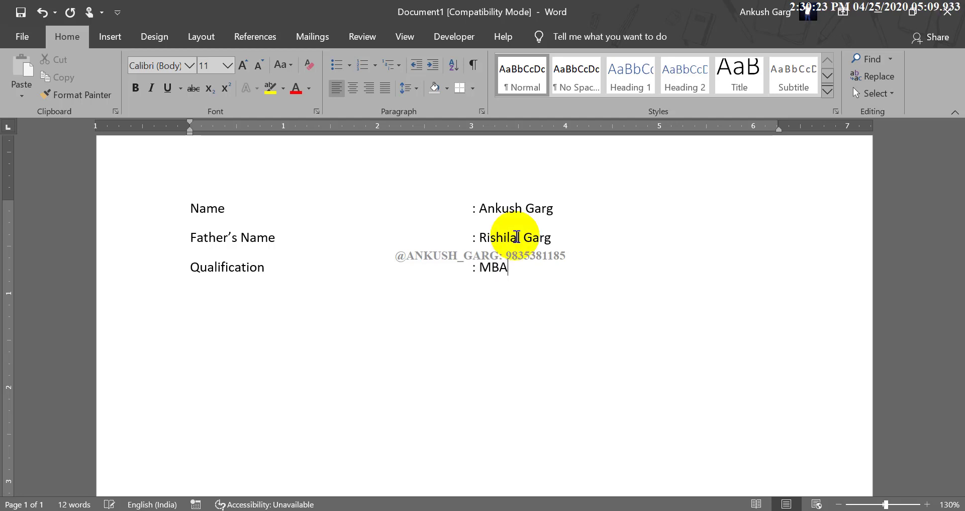
text( (Pu)
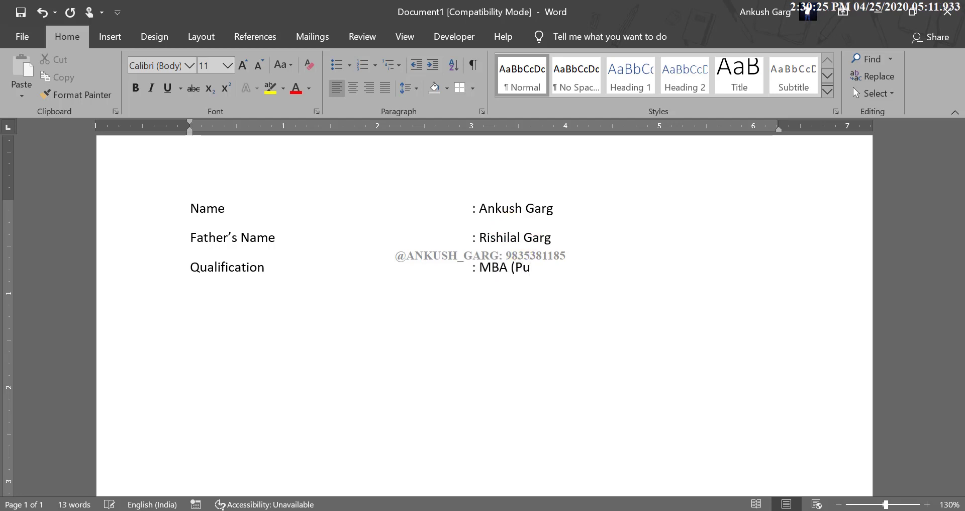
text(rsuing))
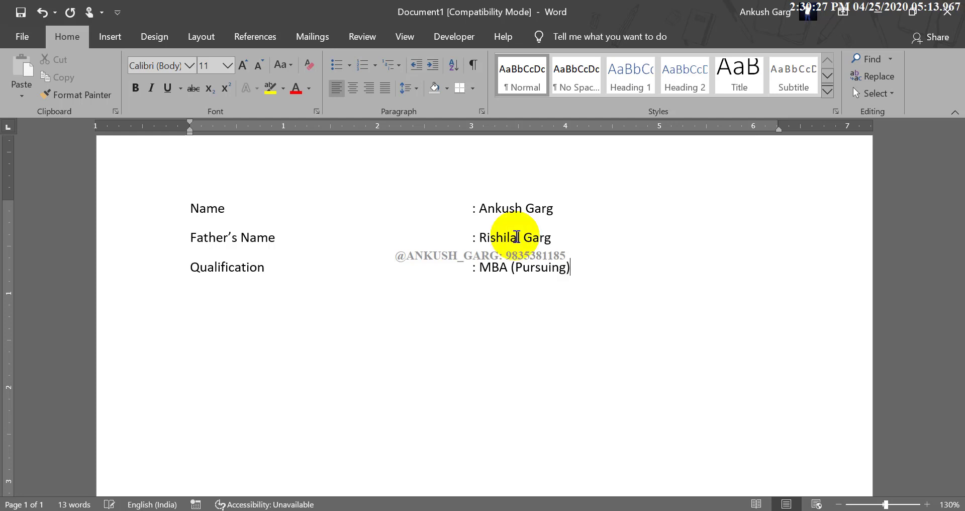
key(Return)
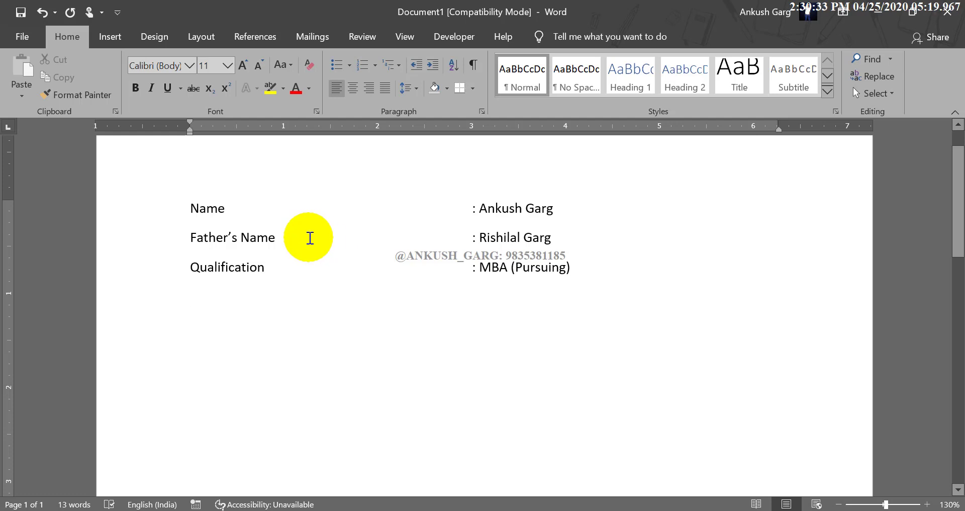
Step: Block-delete the colon value column and the Father's Name and Qualification labels
drag(189, 207, 568, 207)
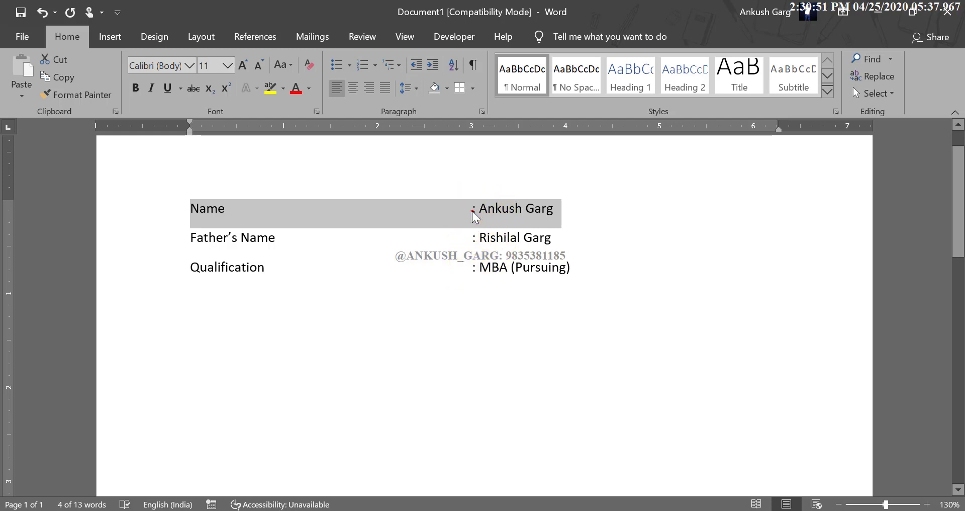
click(471, 210)
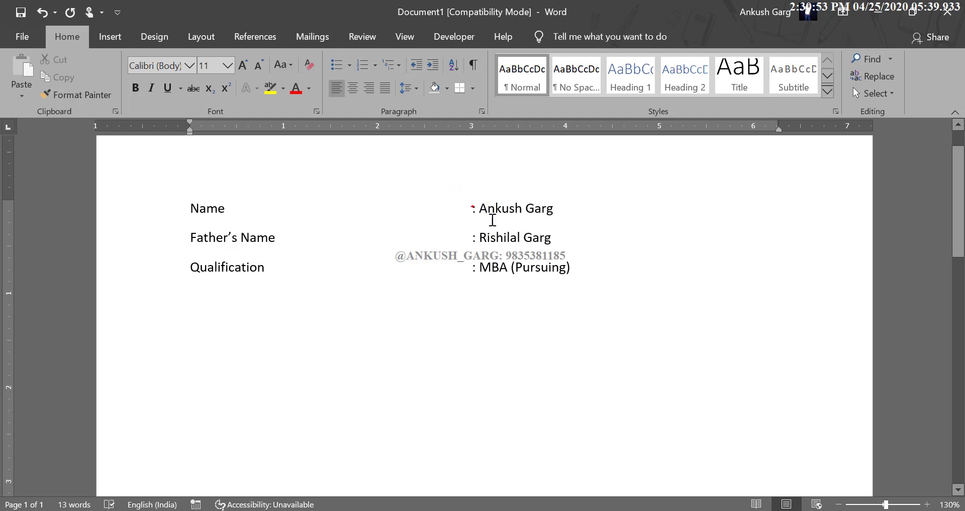
drag(472, 202, 571, 278)
key(ctrl+x)
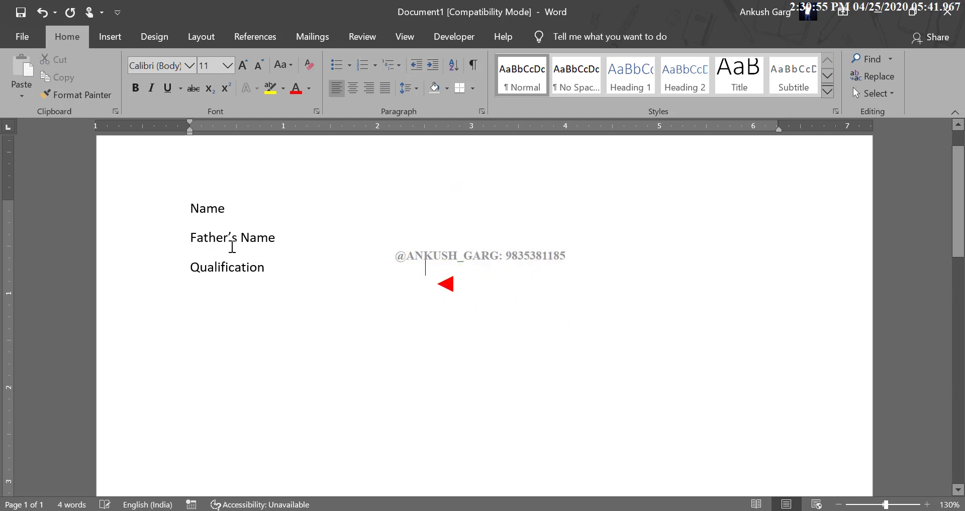
drag(190, 234, 320, 284)
key(BackSpace)
key(BackSpace)
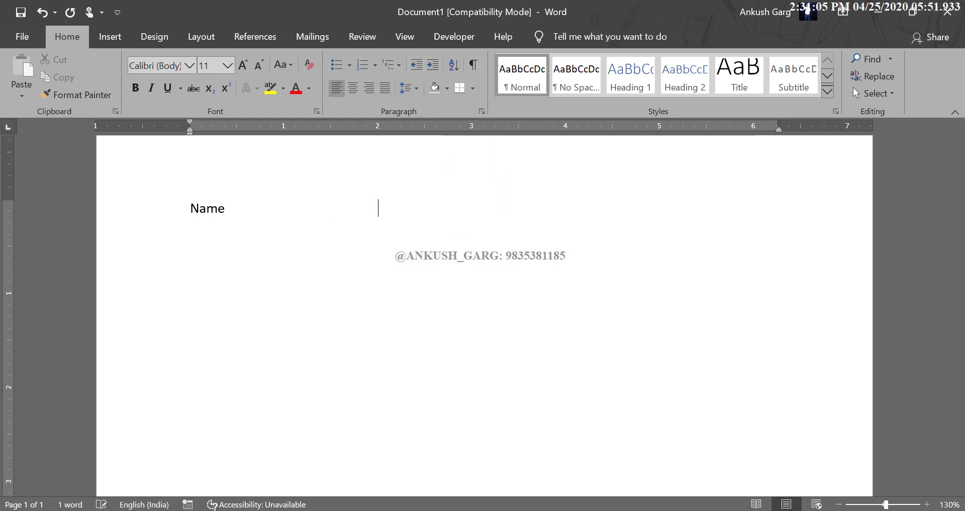
Step: Remove the spacing after Name and add a left tab stop at 3 inches
key(BackSpace)
key(BackSpace)
key(BackSpace)
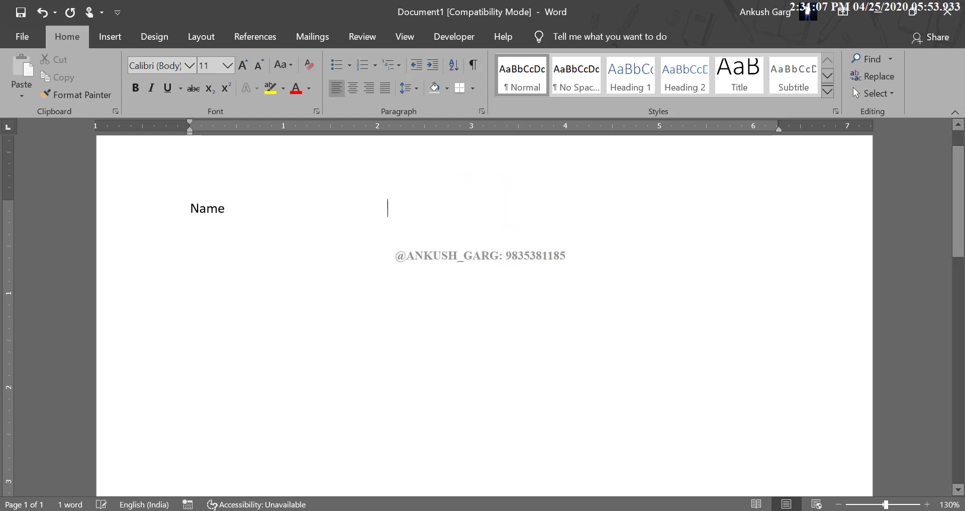
key(BackSpace)
key(BackSpace)
key(BackSpace)
key(BackSpace)
key(BackSpace)
key(BackSpace)
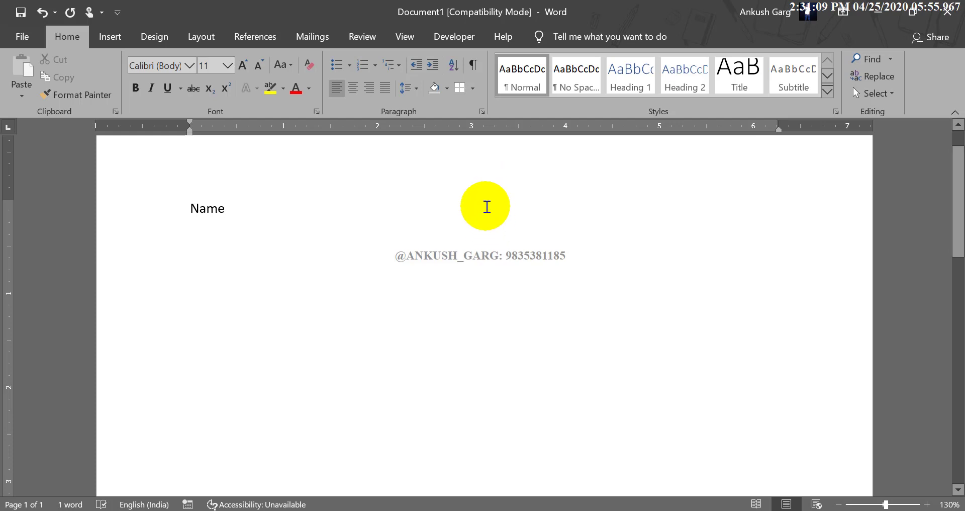
click(471, 129)
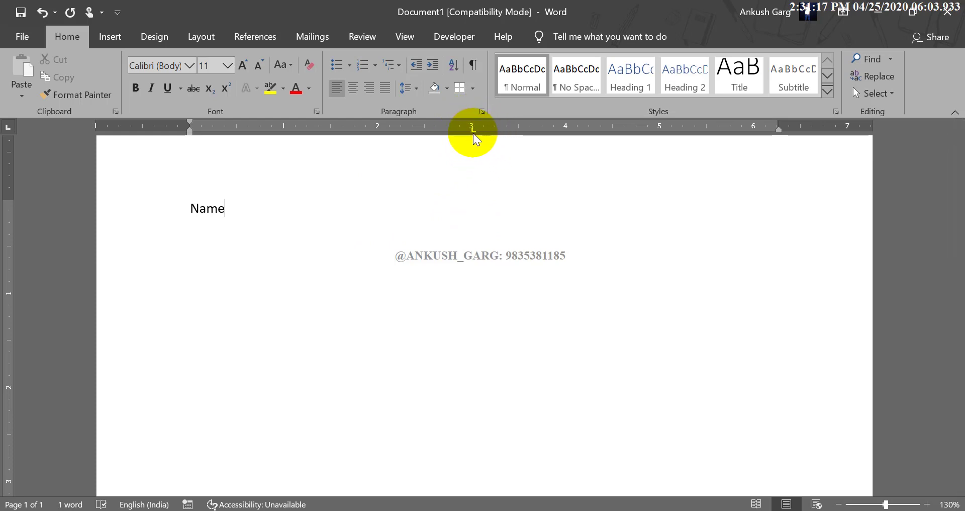
Step: Enter the person's name at the 3-inch tab after Name, then add a Father's Name line with its value
key(Tab)
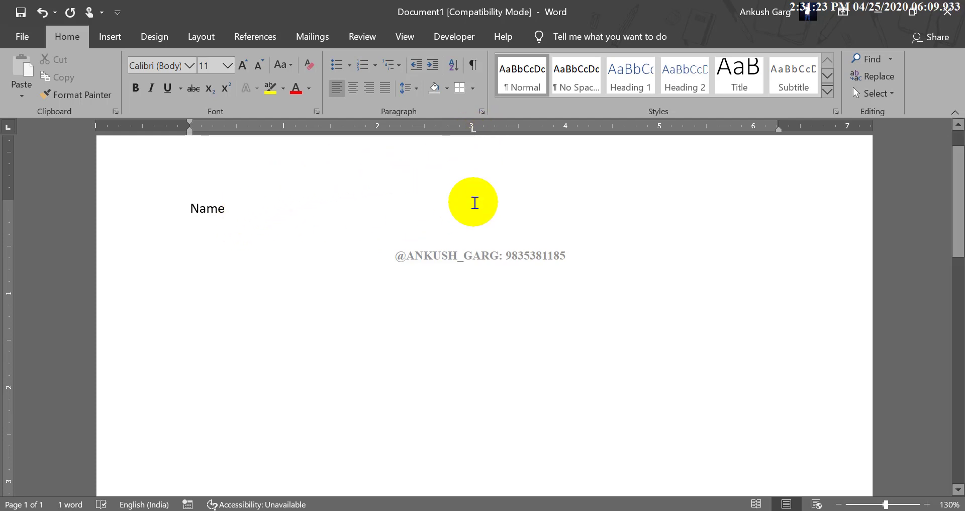
text(: Anku)
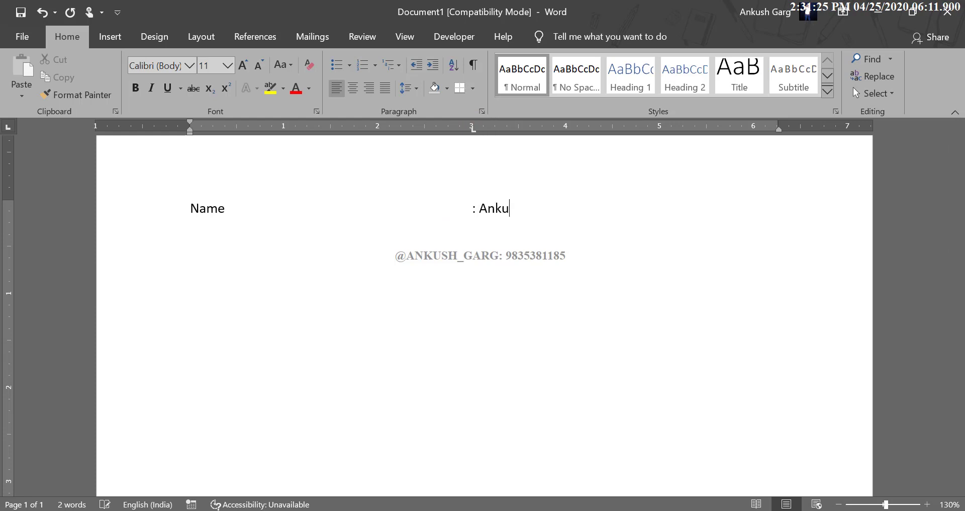
text(sh Garg)
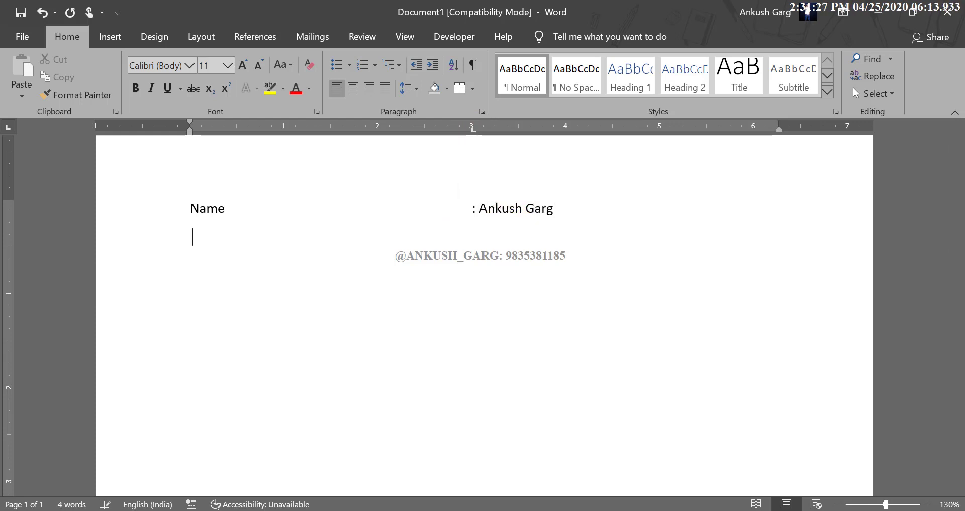
key(Return)
text(fat)
text(her's Name)
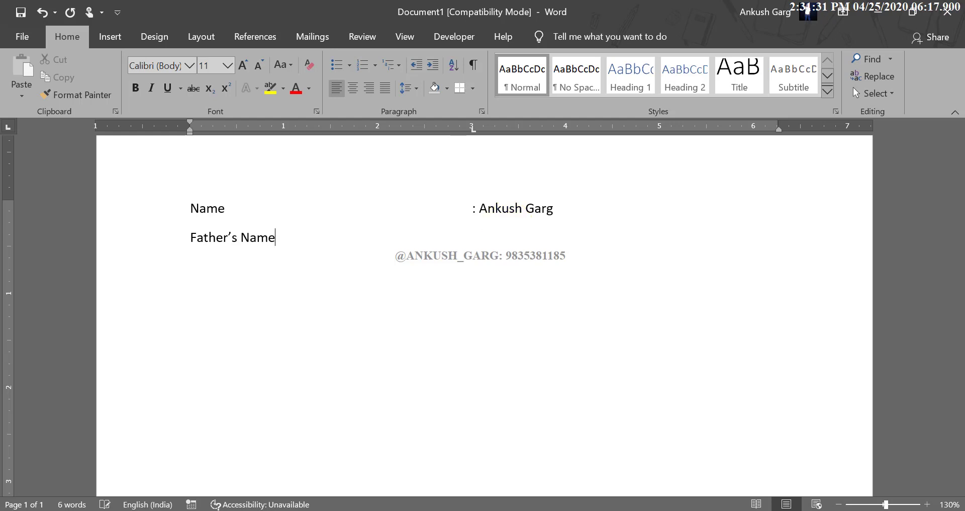
text(Rui)
text(h)
text(ilal Garg)
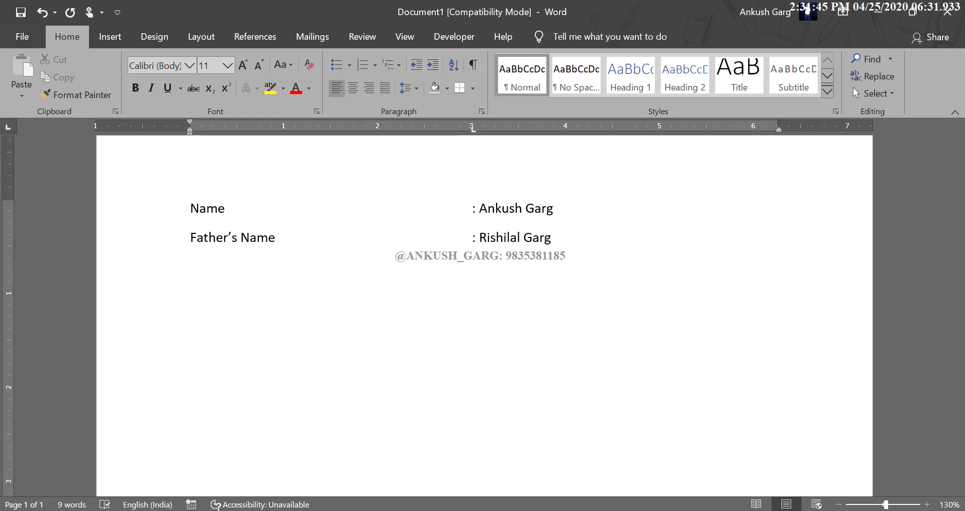
key(Return)
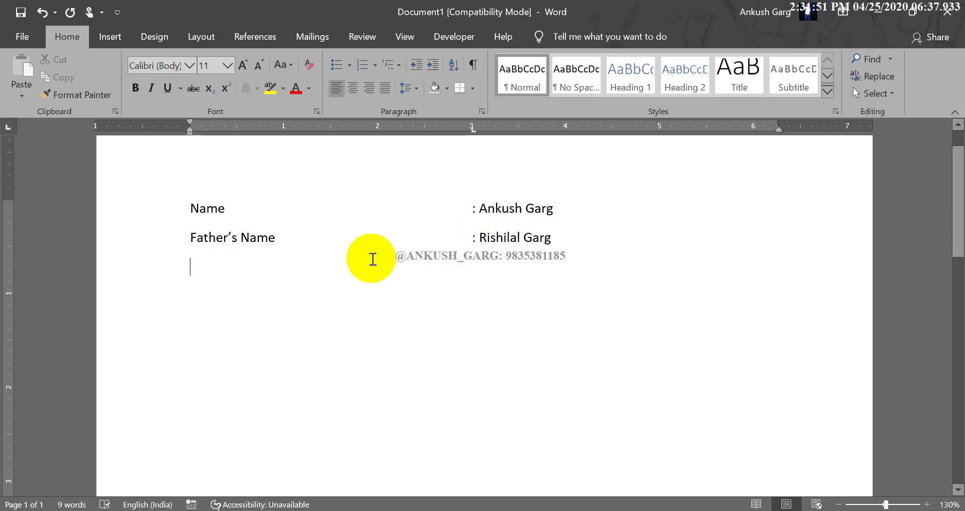
Step: Delete both form lines, remove the 3-inch tab stop, and set tab stops at 2 and 4 inches
drag(230, 280, 196, 194)
key(Delete)
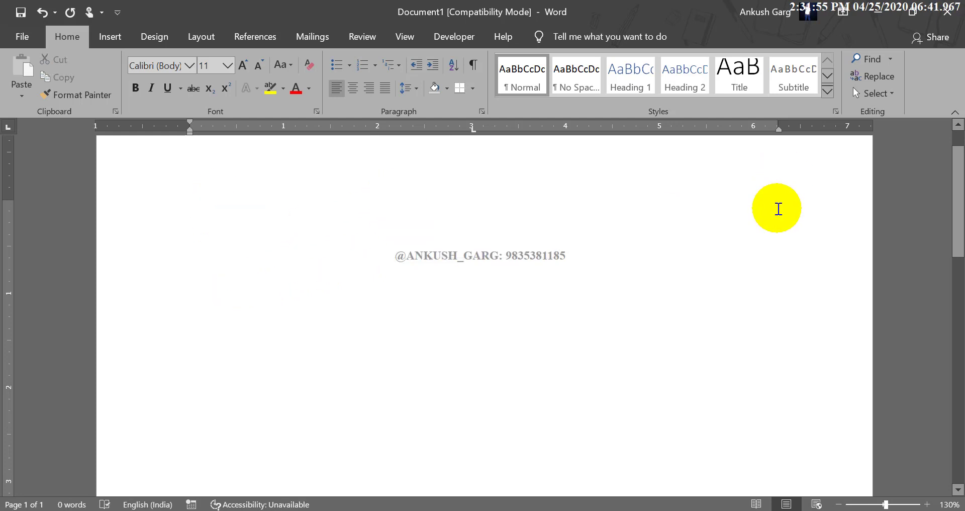
click(472, 130)
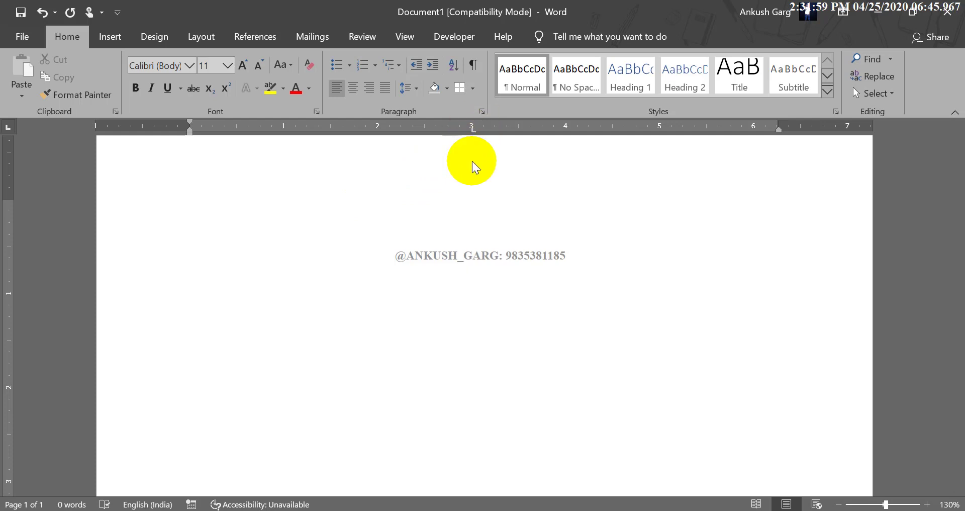
drag(472, 160, 472, 161)
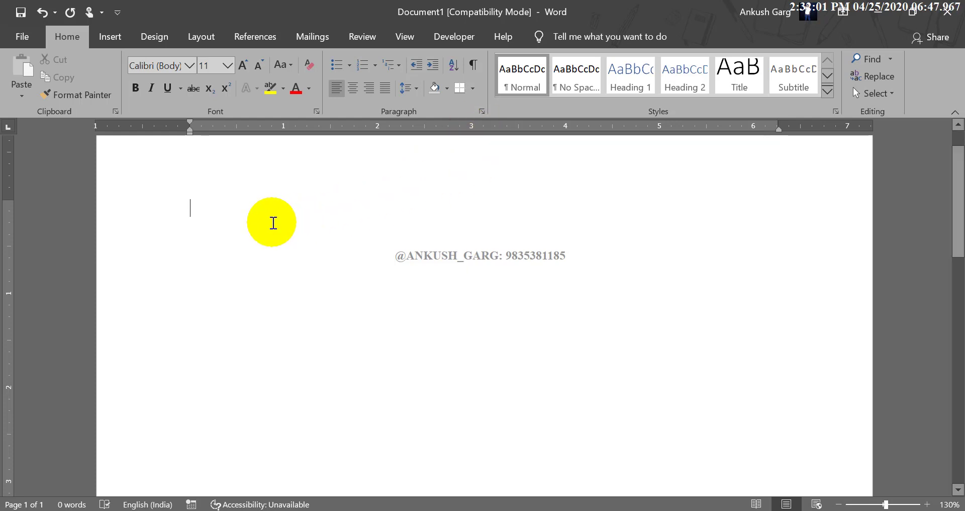
click(377, 130)
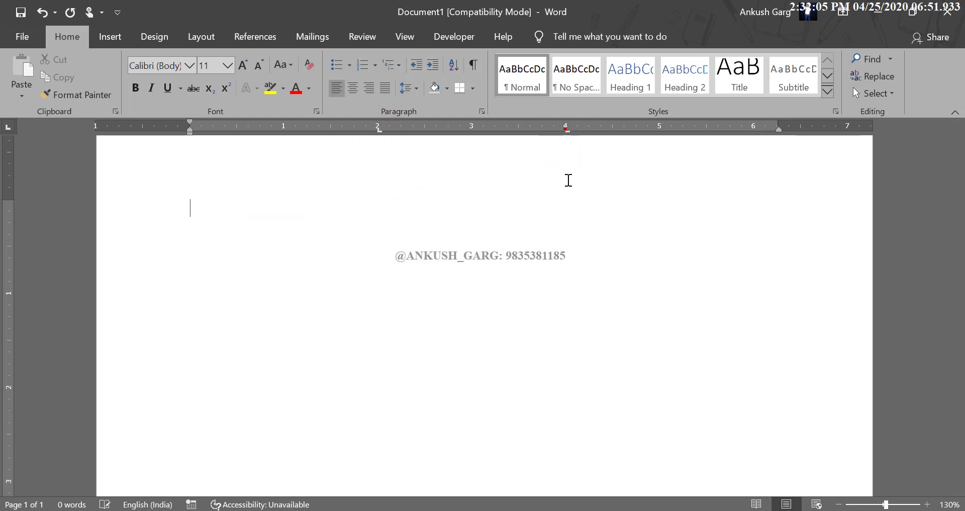
click(262, 272)
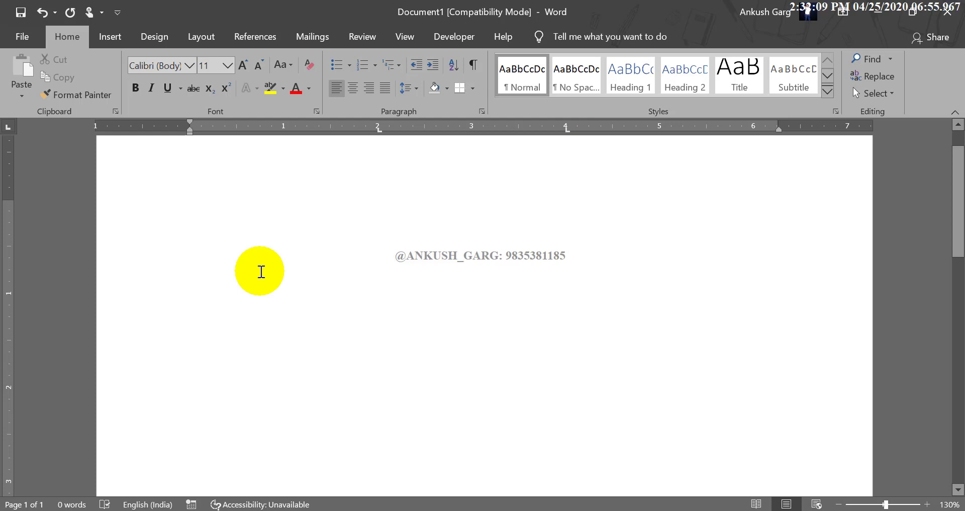
Step: Type the tab-separated headings Col 1, Col 2 and Col 3
text(Col)
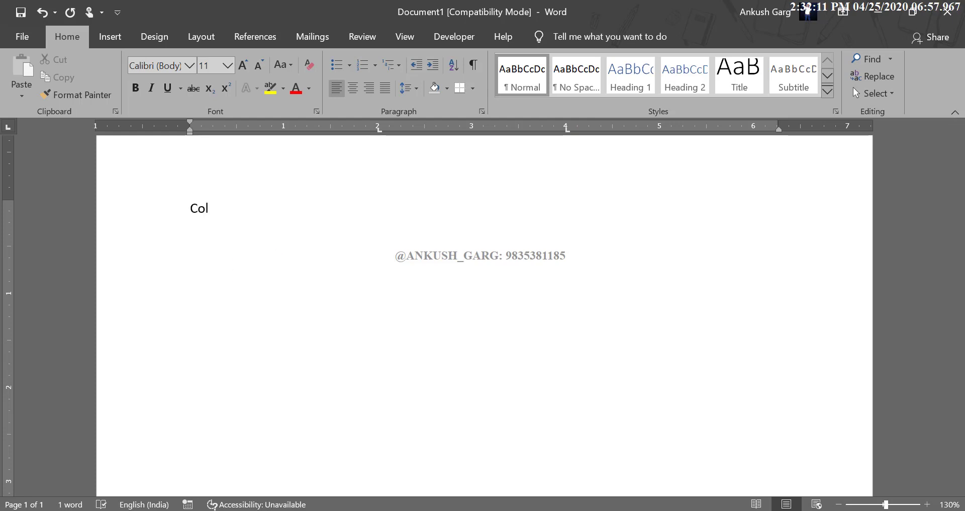
text( 1)
key(Tab)
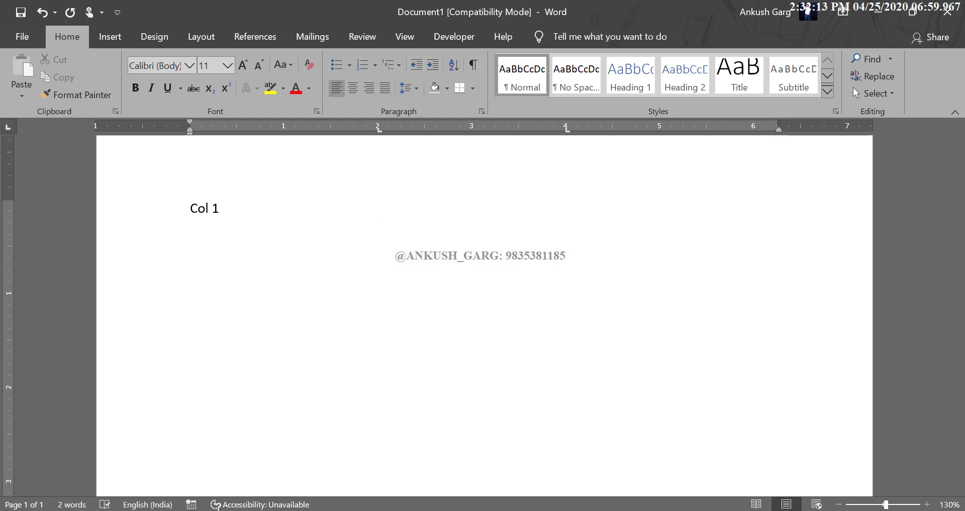
text(Col 2	)
text(Col4)
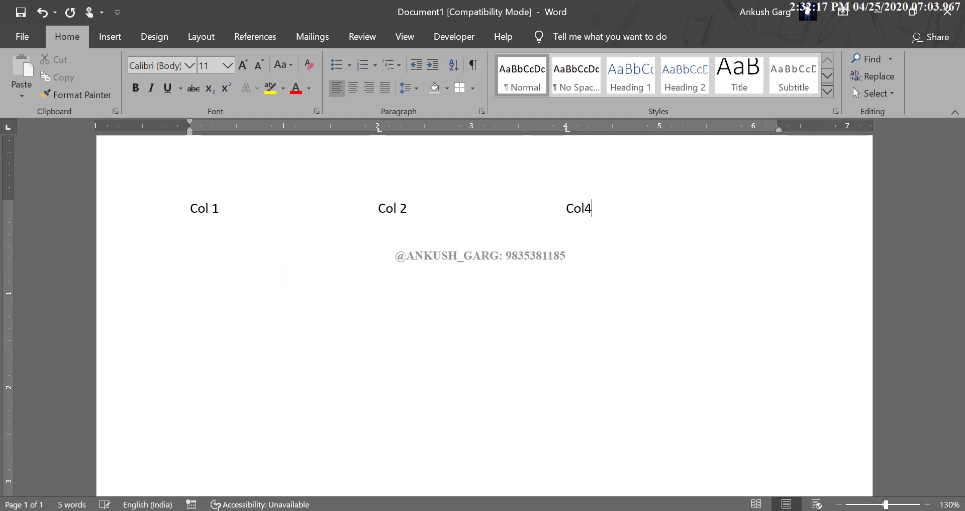
key(BackSpace)
text(3)
key(Left)
key(Left)
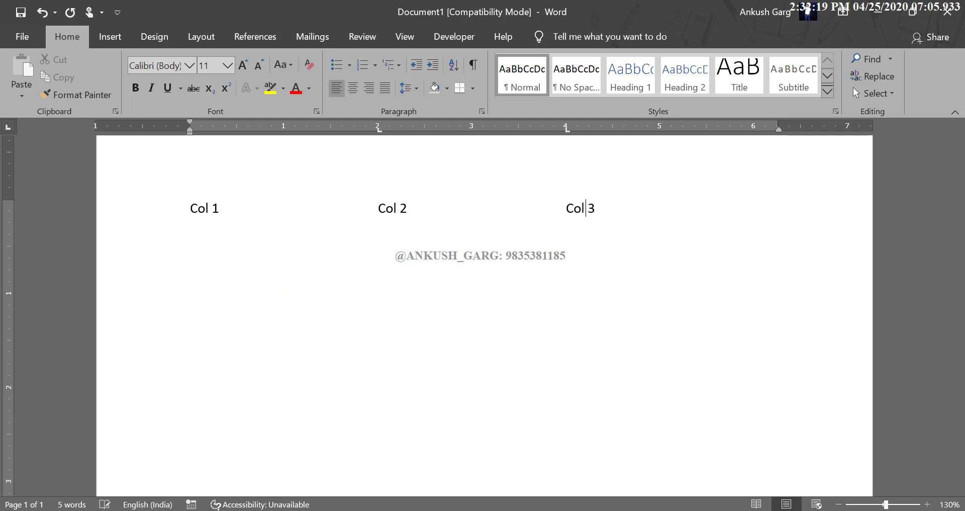
Step: Add a 6-inch tab stop and enter the fourth heading, Col 4
click(752, 129)
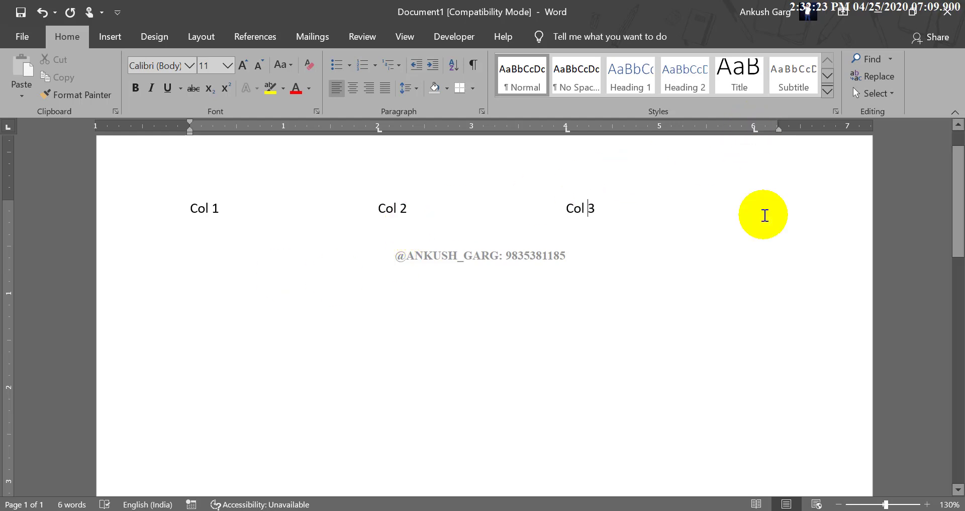
key(End)
key(Return)
key(Tab)
key(BackSpace)
key(BackSpace)
key(Tab)
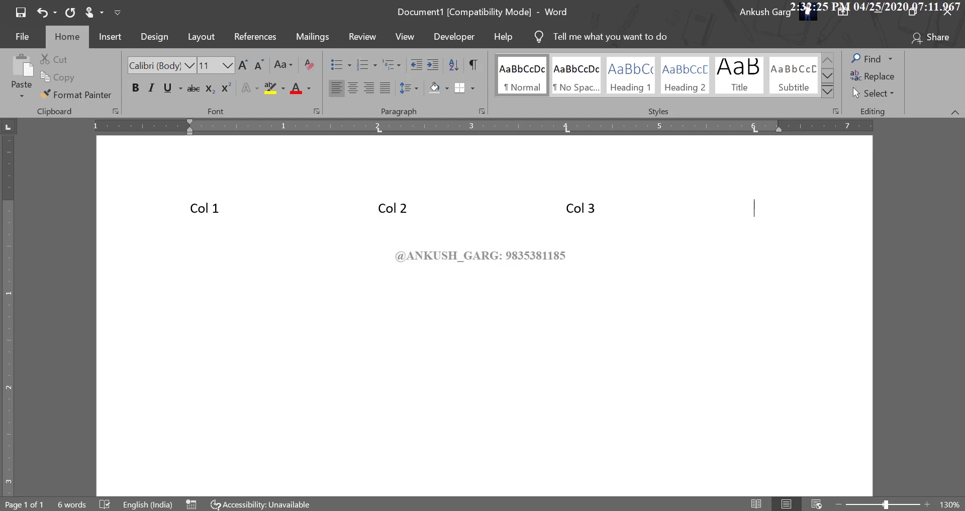
text(C)
key(Return)
text(4)
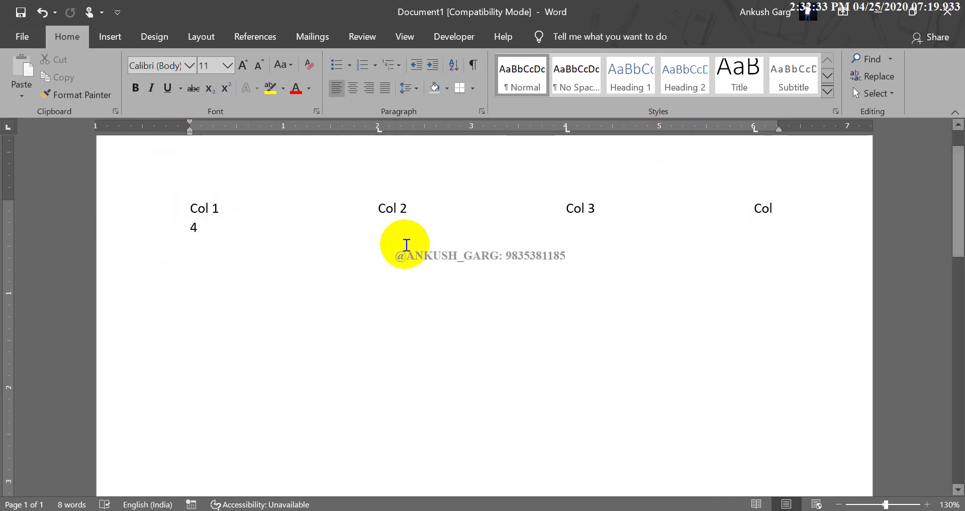
Step: Shift the 2-, 4- and 6-inch tab stops slightly left so Col 4 fits
drag(229, 232, 174, 207)
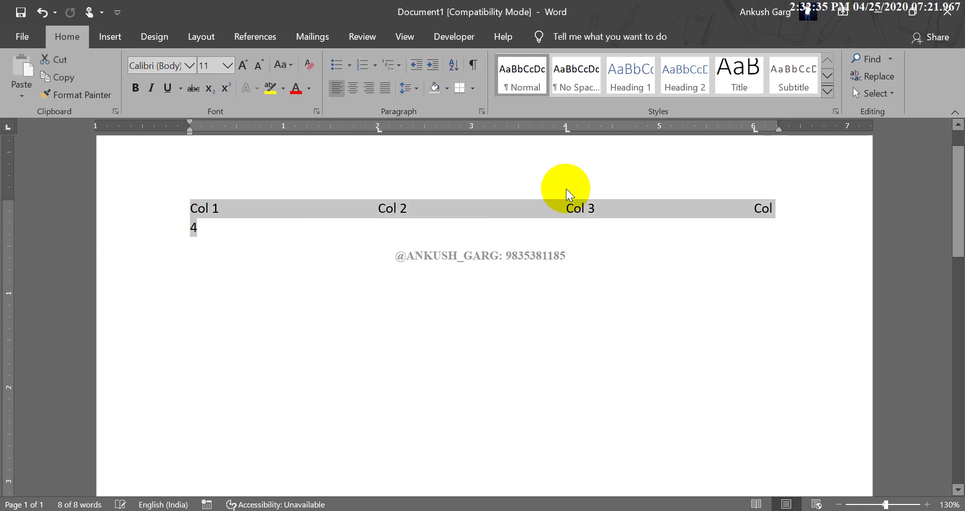
drag(378, 129, 366, 130)
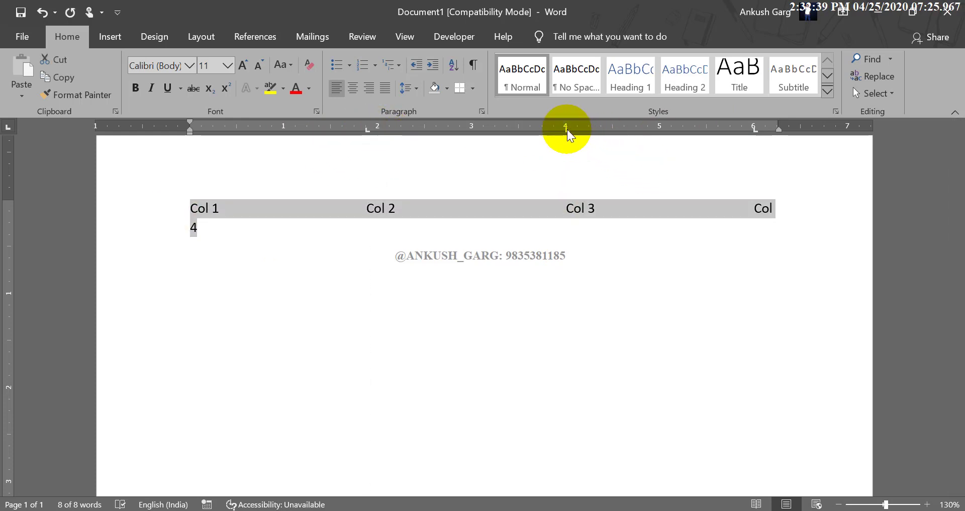
drag(567, 129, 554, 129)
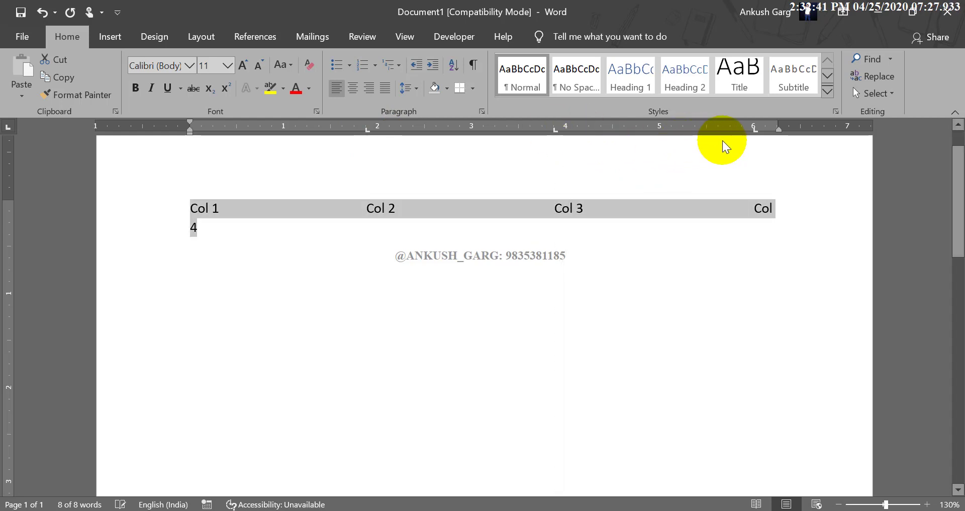
drag(753, 130, 741, 129)
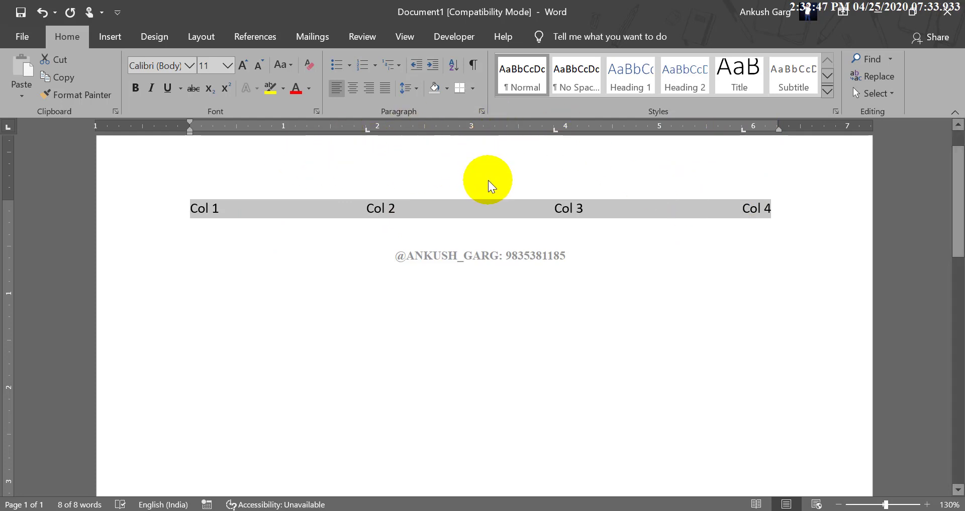
Step: Start typing number rows under the Col headings, then undo that attempt
click(696, 202)
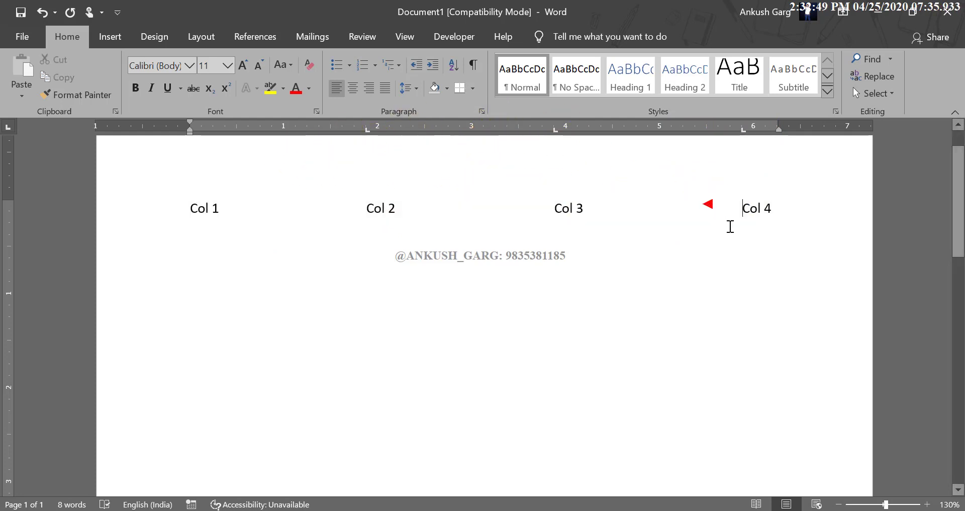
drag(791, 209, 205, 208)
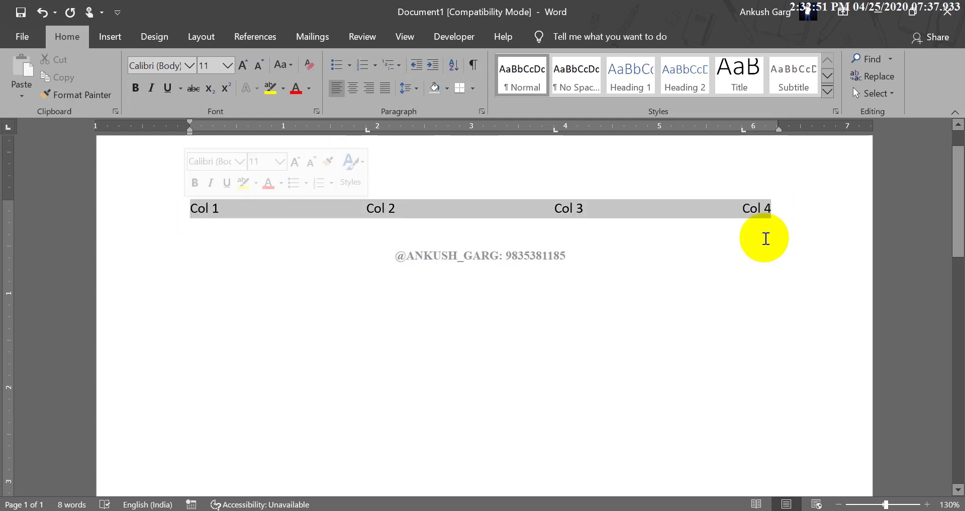
click(812, 215)
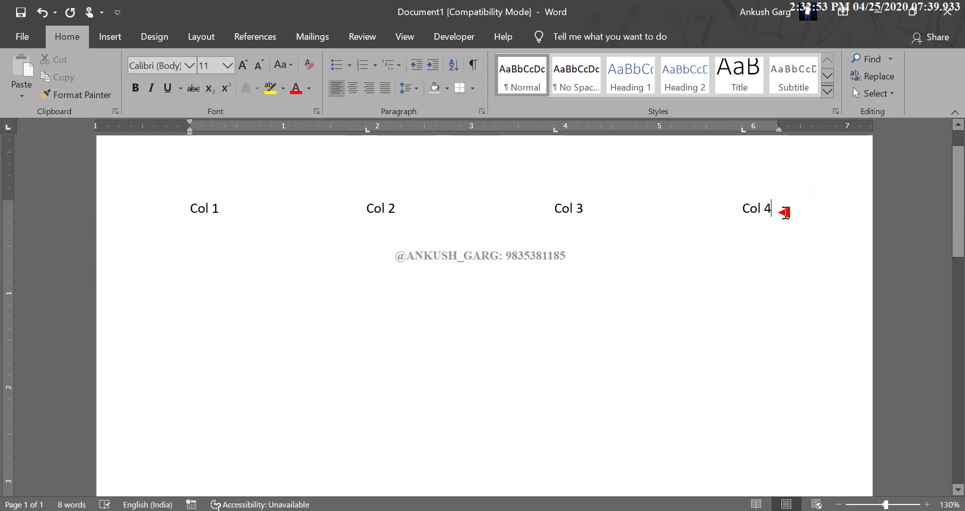
key(Return)
text(2)
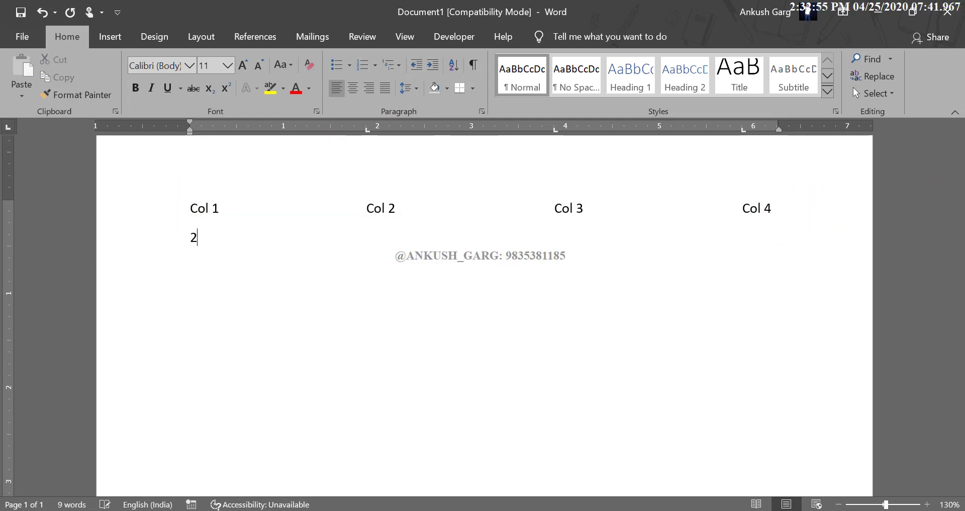
key(Tab)
text(3)
key(Tab)
text(4)
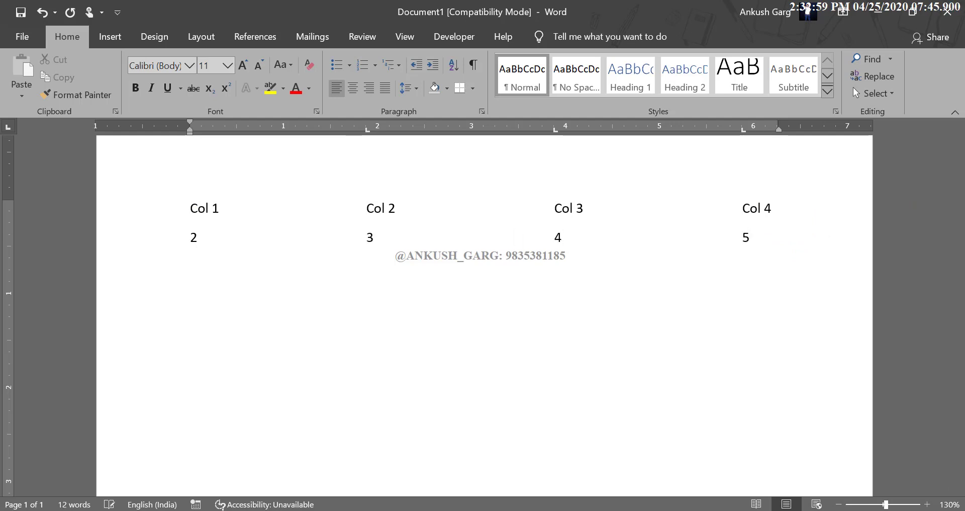
key(Tab)
text(8)
key(Tab)
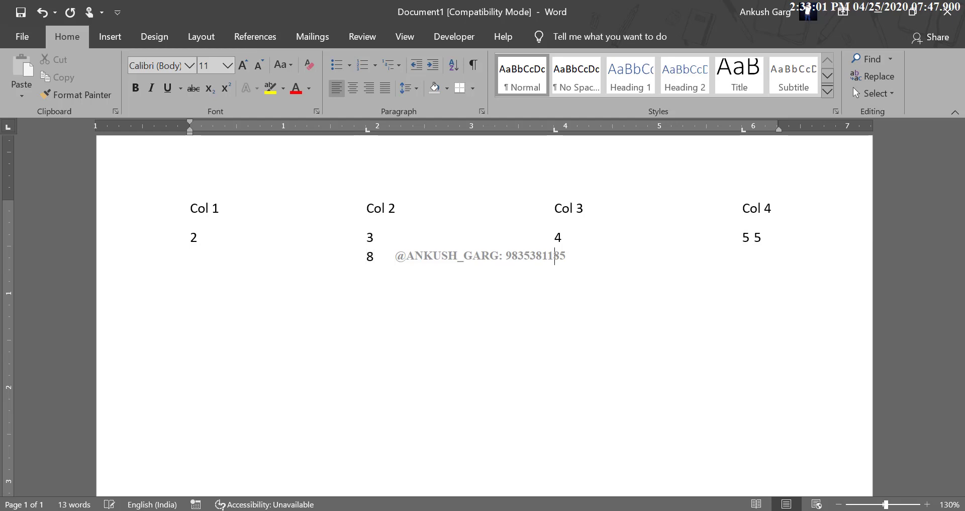
text(7)
key(Tab)
text(8)
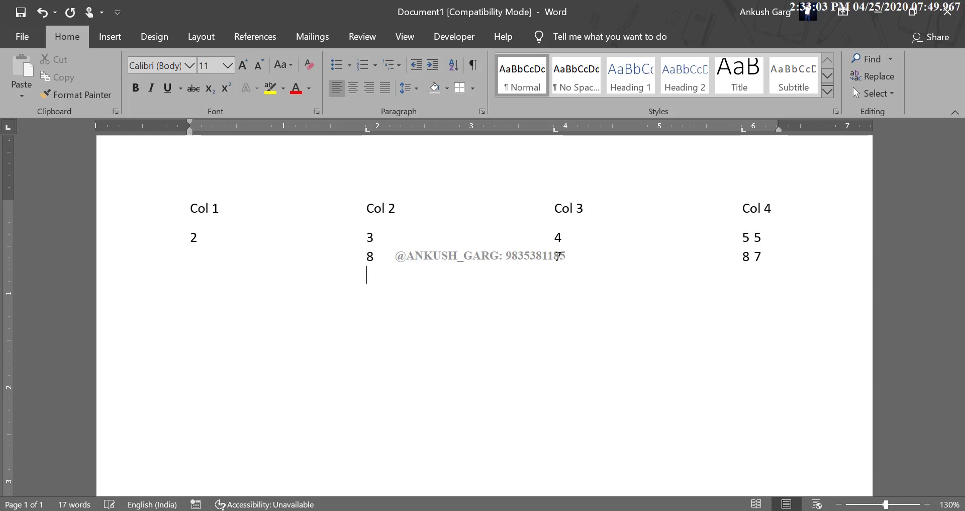
key(ctrl+z)
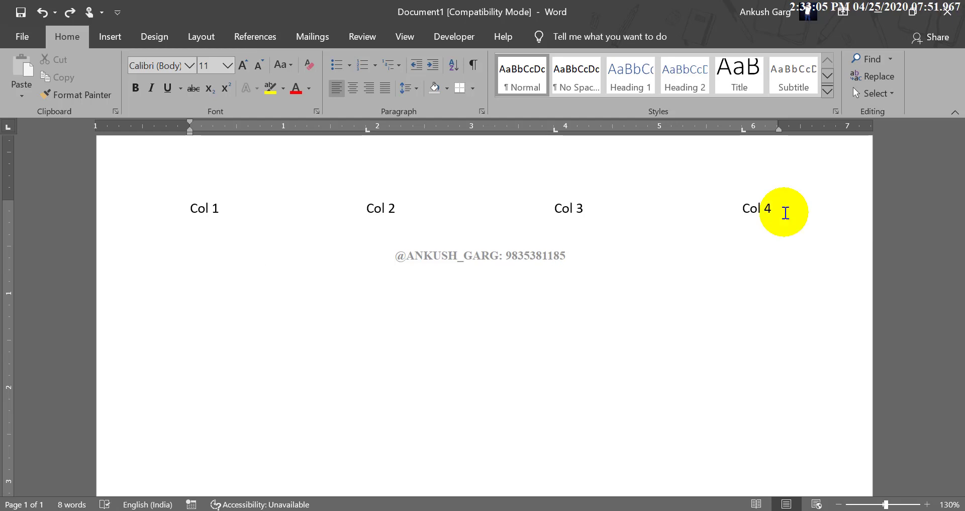
Step: Remove the stray characters typed after the Col 4 heading
click(785, 212)
text(4)
key(Return)
key(Tab)
text(5)
key(Tab)
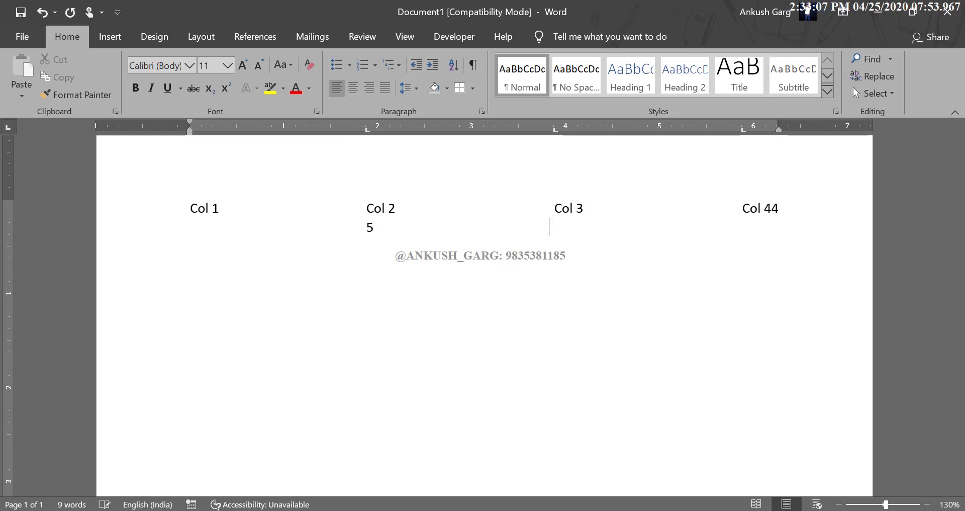
key(BackSpace)
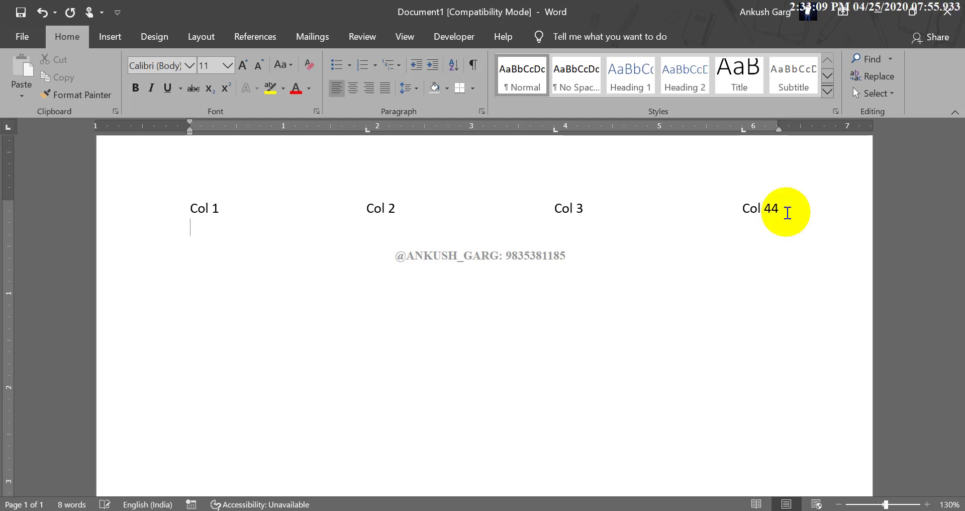
text(5)
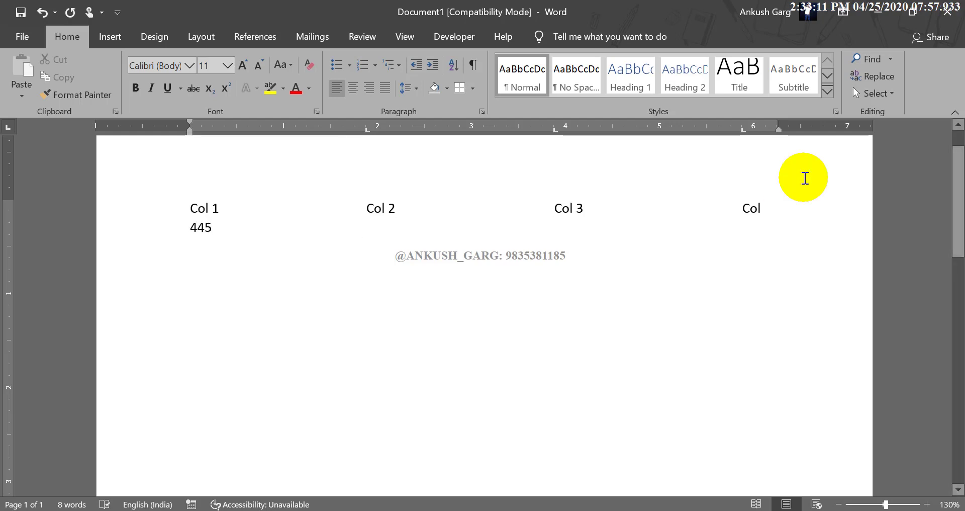
key(BackSpace)
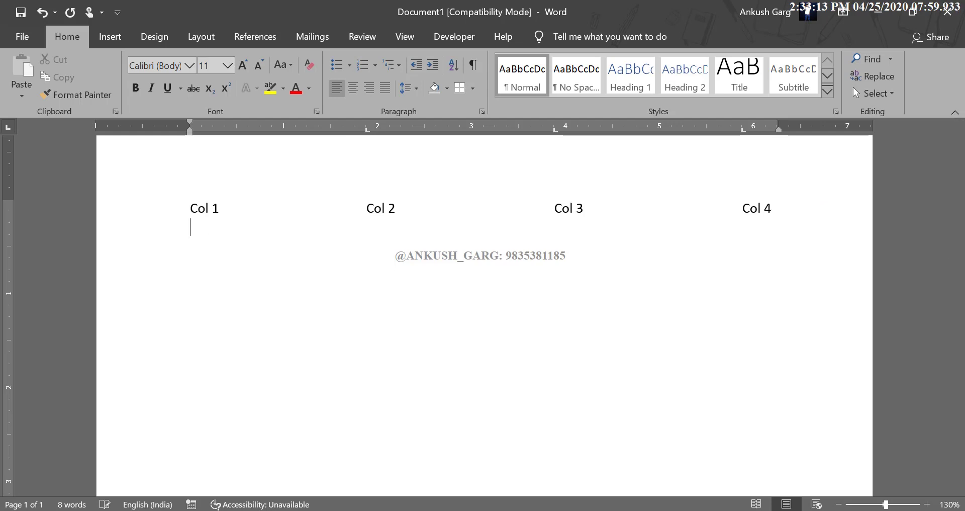
text(\)
key(BackSpace)
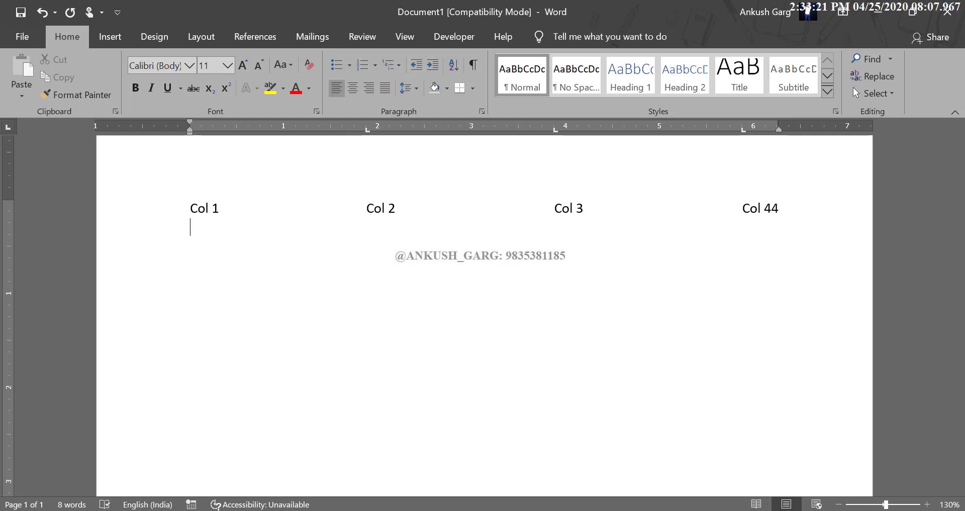
text(9)
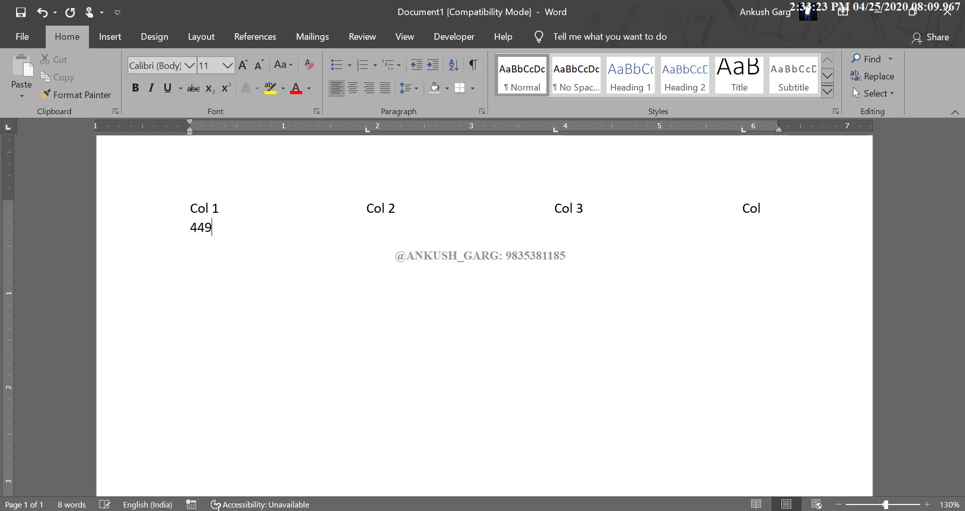
key(BackSpace)
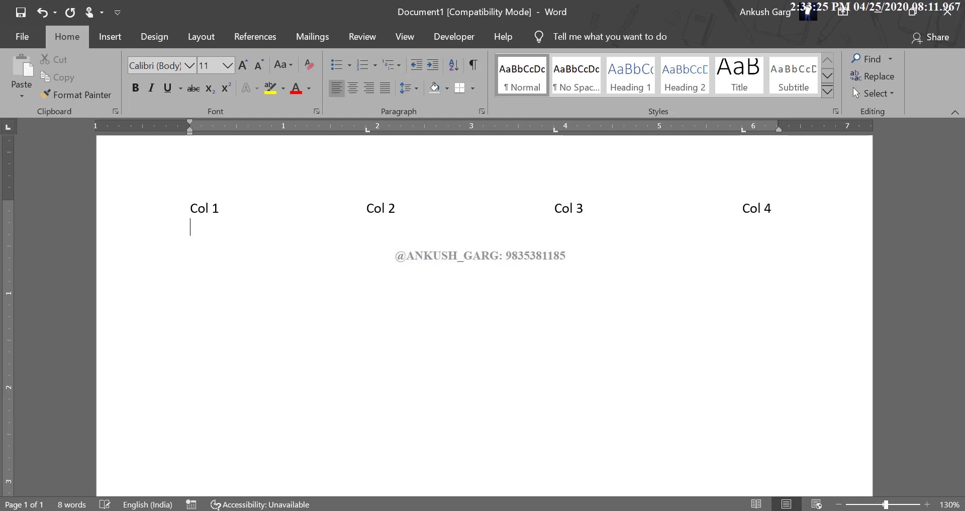
Step: Type the first data row with 5, 6 and 5 under Col 2 to Col 4
key(Return)
key(Tab)
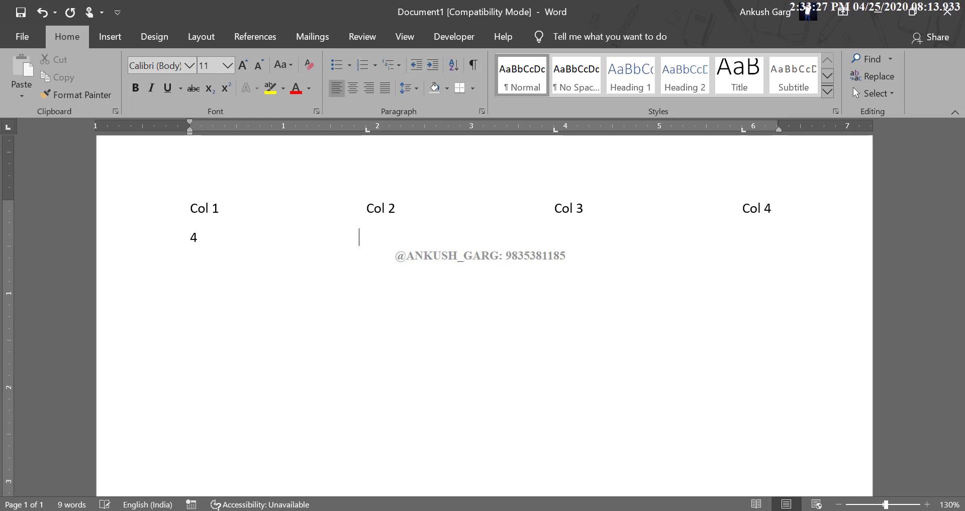
text(5)
key(Tab)
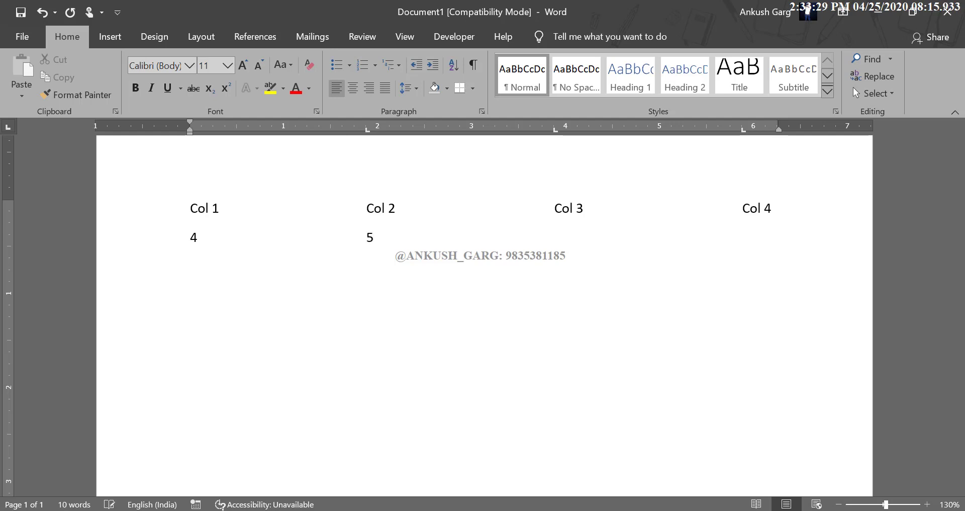
text(6)
key(Tab)
text(7)
key(BackSpace)
text(5)
Step: Add the rows 5, 6, 58 and 74, 45, 84, 57 beneath it
key(Return)
text(5)
key(Tab)
text(6	58)
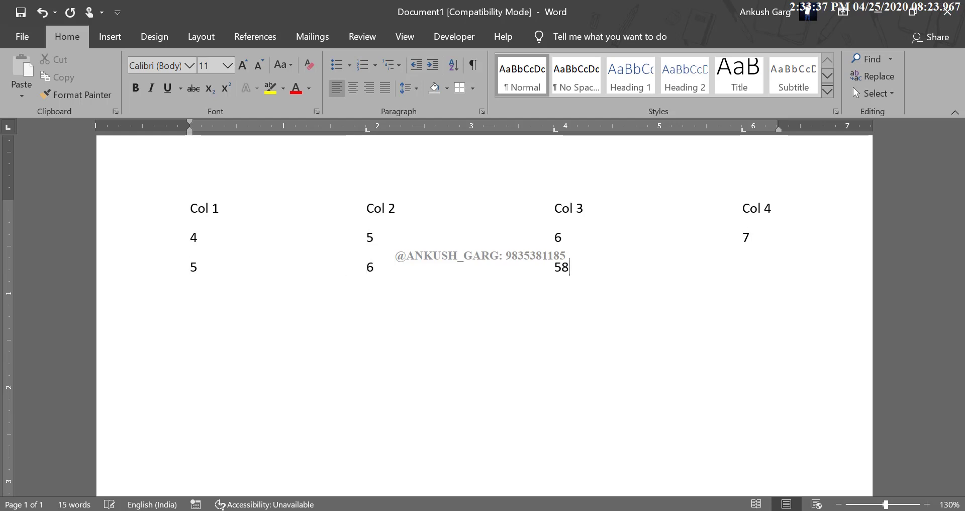
key(Tab)
key(Return)
text(74)
key(Tab)
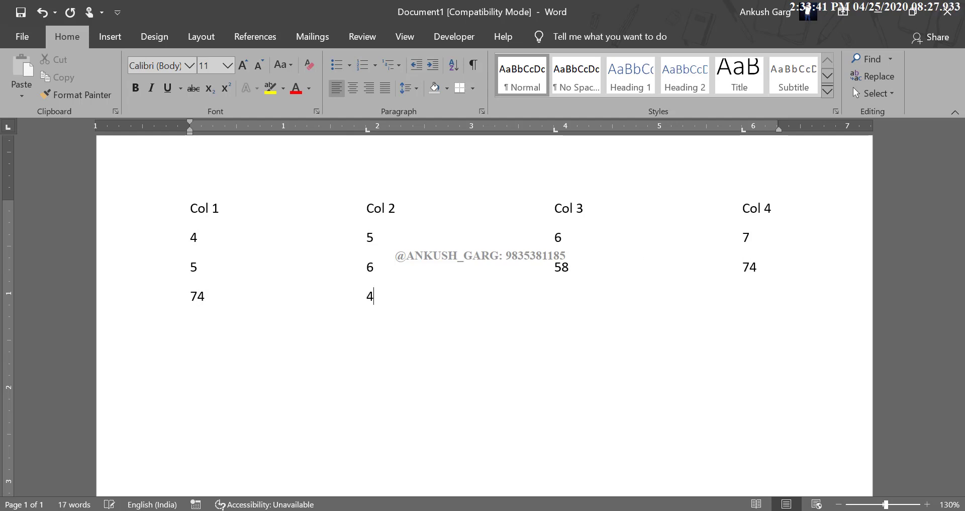
text(45)
key(Tab)
text(84	57)
key(Return)
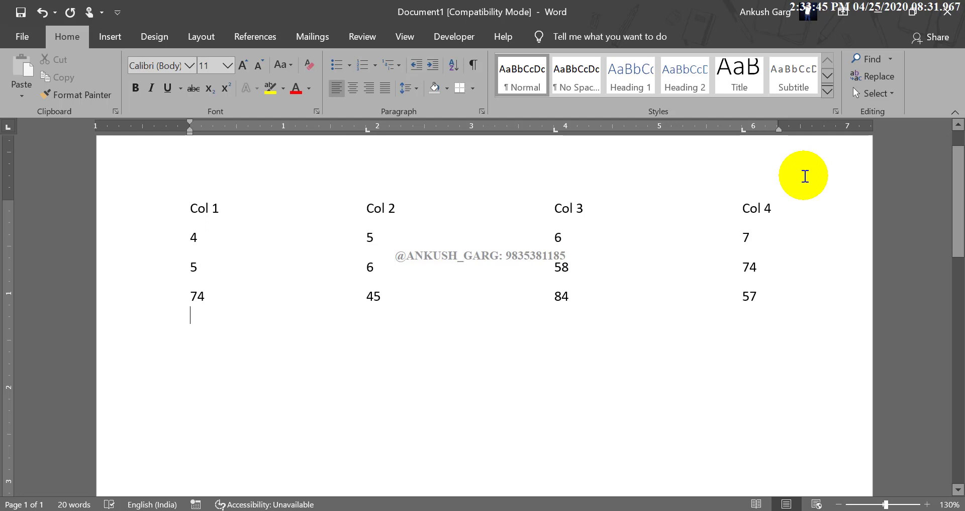
Step: Clear the document and type Hindi, Eng, Maths, Sci and SST separated by tabs
key(ctrl+a)
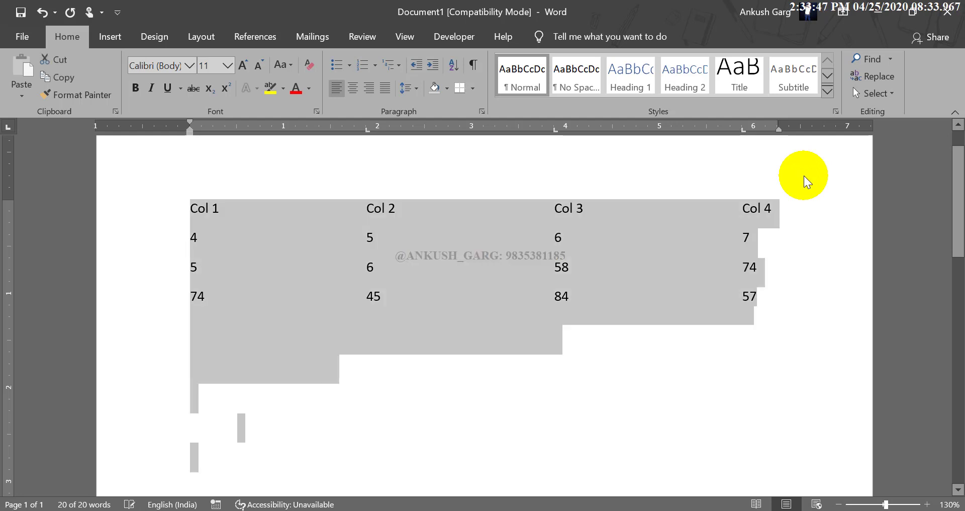
key(Delete)
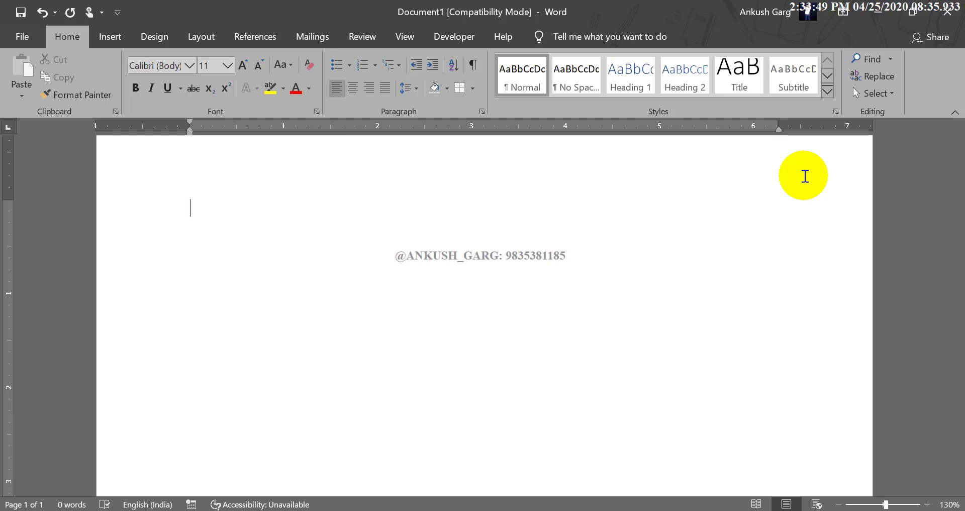
text(Mar)
key(BackSpace)
key(BackSpace)
key(BackSpace)
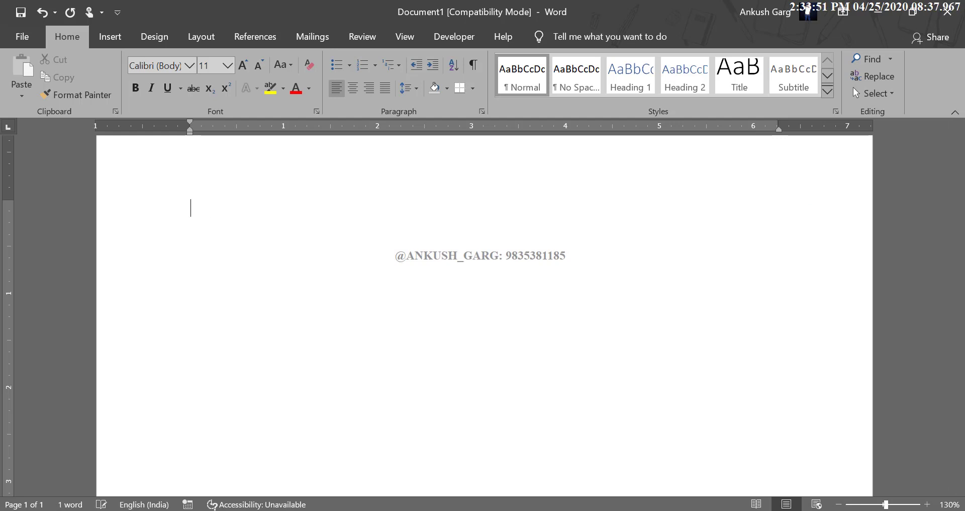
text(Hindi	)
text(Eng)
key(Tab)
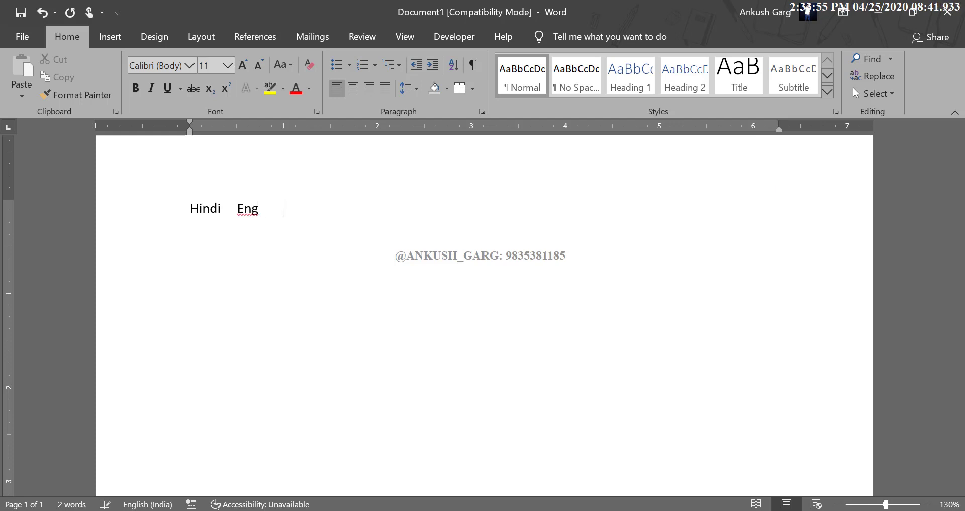
text(Maths	)
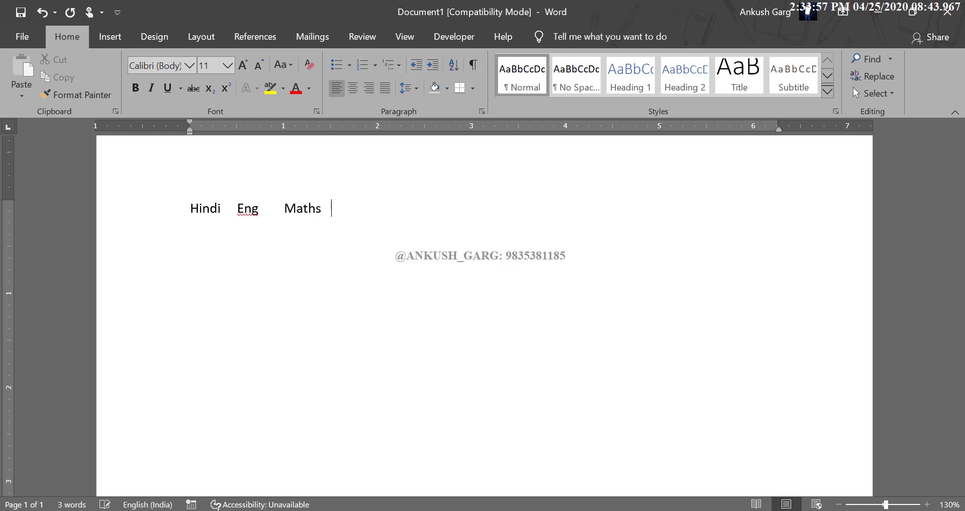
text(Sci)
key(Tab)
text(SS)
text(T)
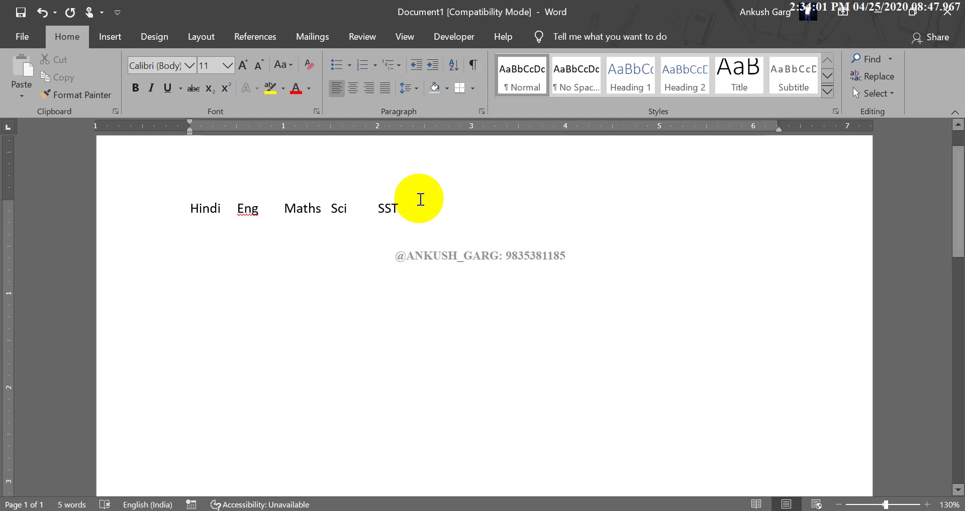
Step: Set left tab stops at 1, 2, 3, 4 and 5 inches for the subject heading line
drag(415, 206, 176, 210)
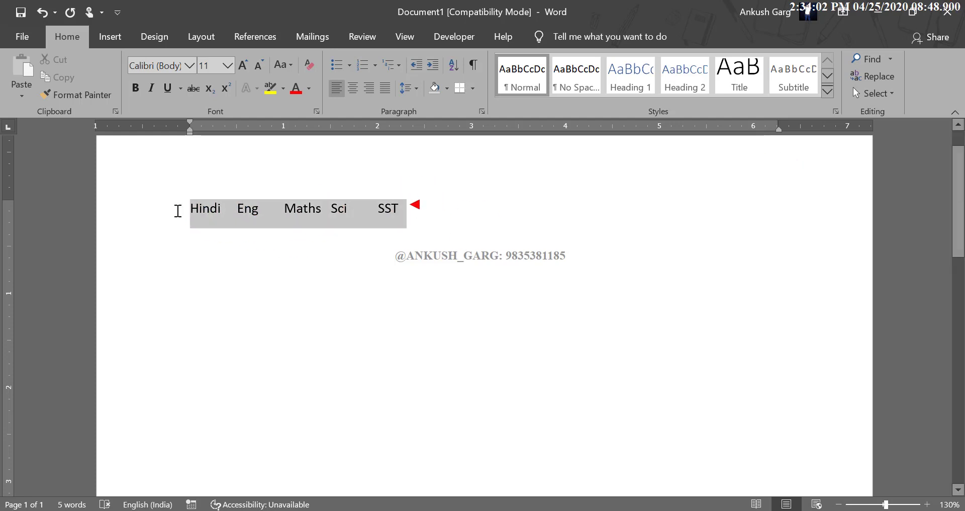
click(283, 130)
click(377, 130)
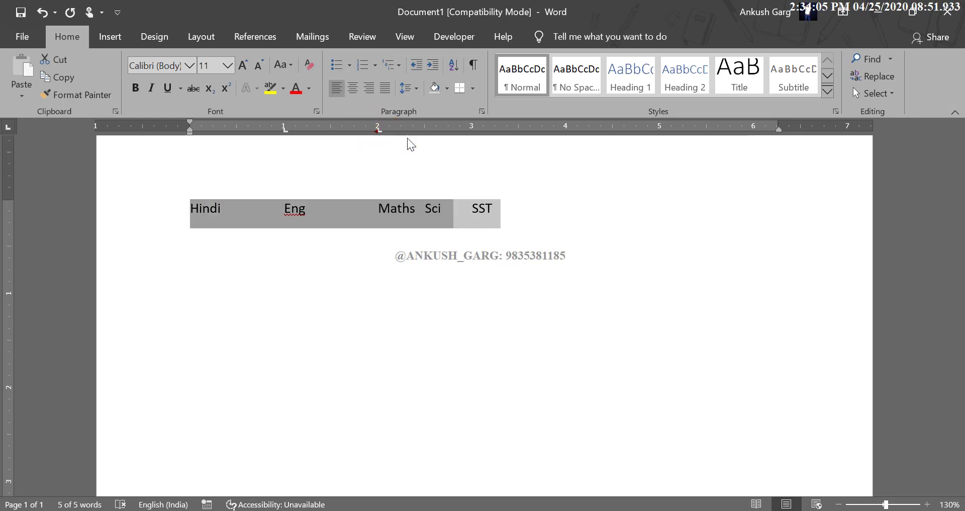
click(472, 131)
click(565, 133)
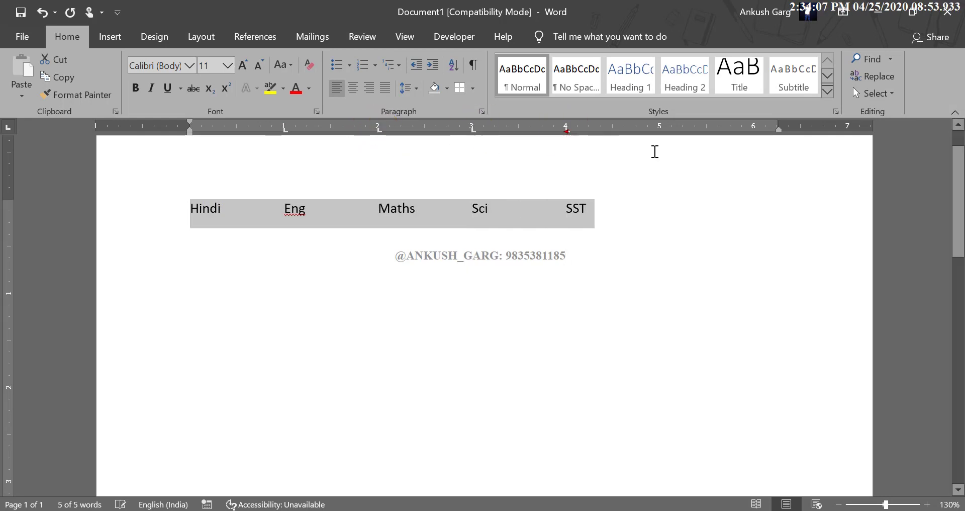
click(658, 132)
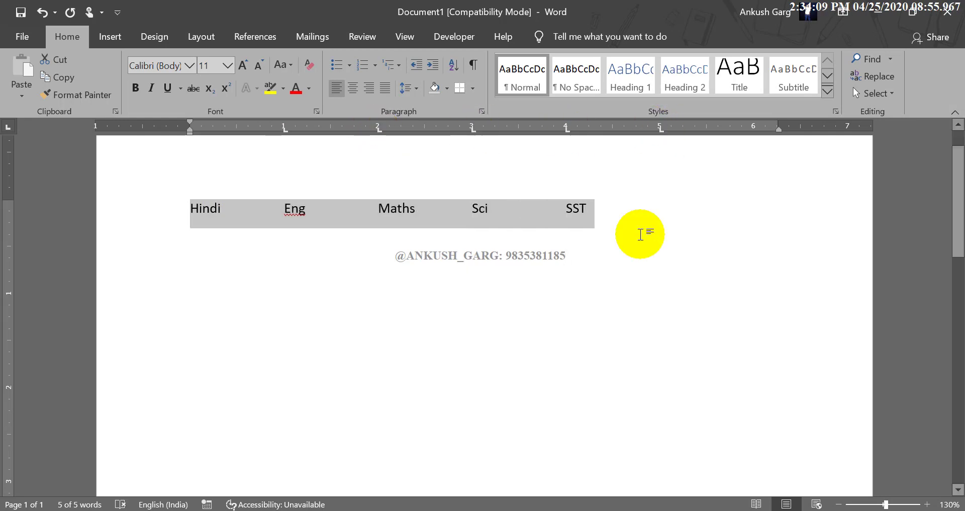
click(557, 216)
click(200, 208)
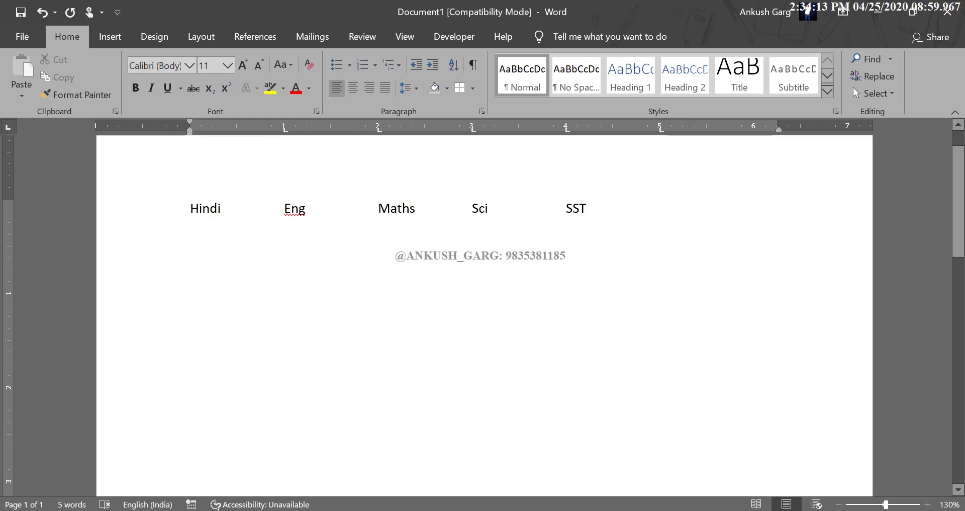
Step: Insert a Roll heading before Hindi and start a new line below the headings
text(Roll)
key(Tab)
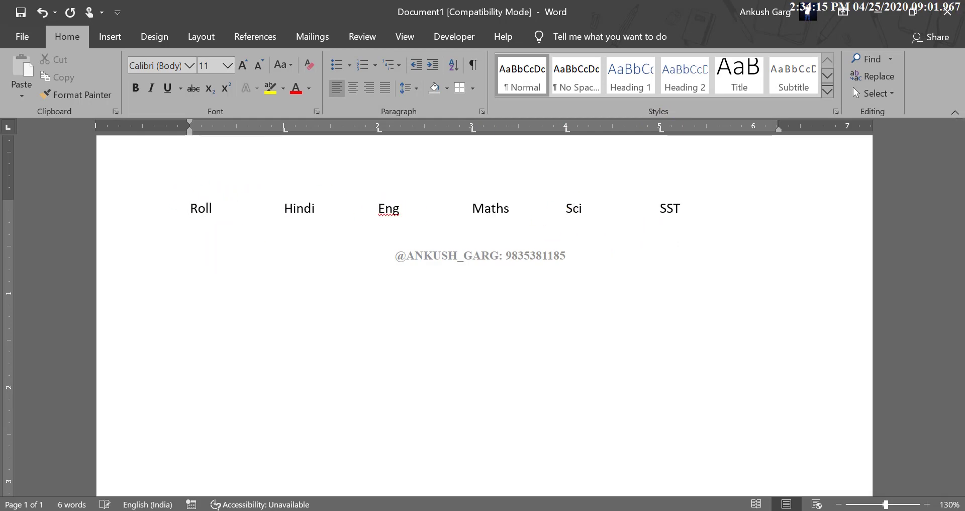
click(680, 232)
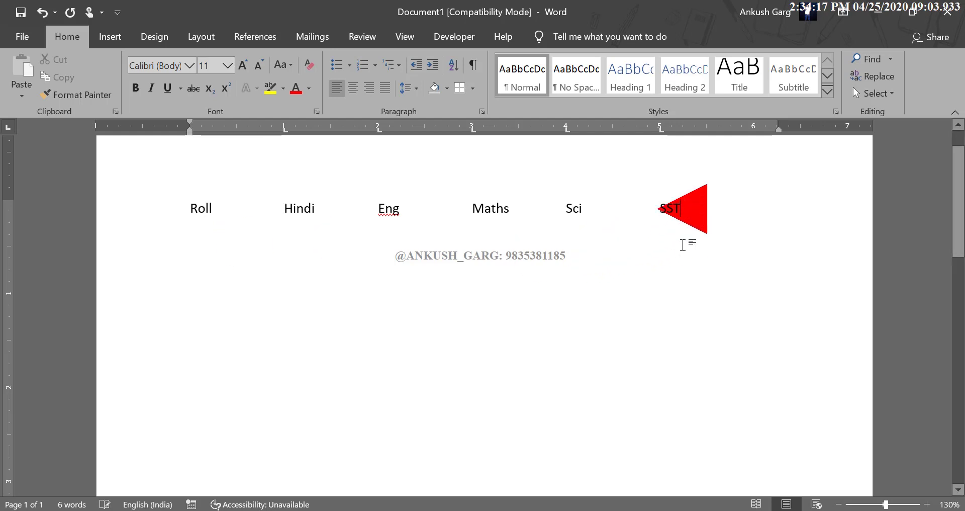
key(Return)
Step: Enter roll 102 with marks 25, 65, 84, 75 and 74
text(1)
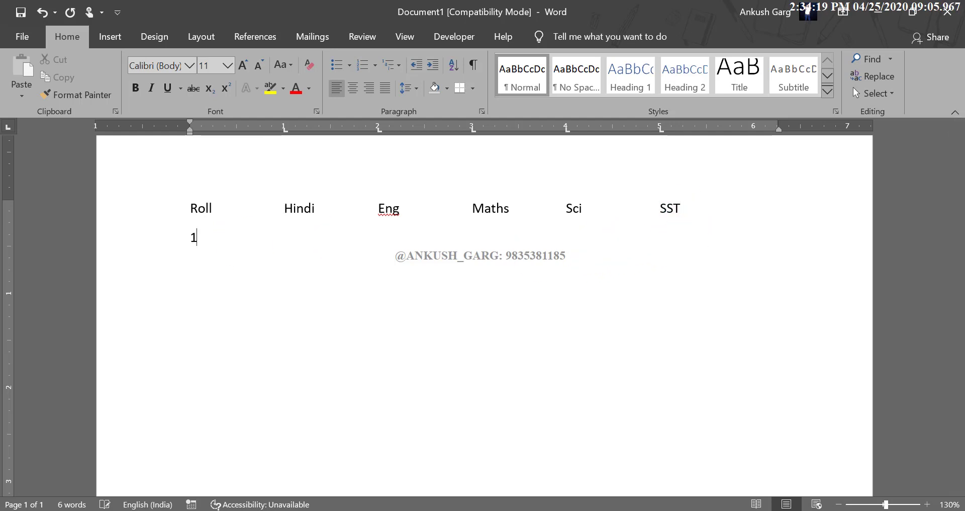
text(02)
key(Tab)
text(25)
key(Tab)
text(65)
key(Tab)
text(84)
key(Tab)
text(75)
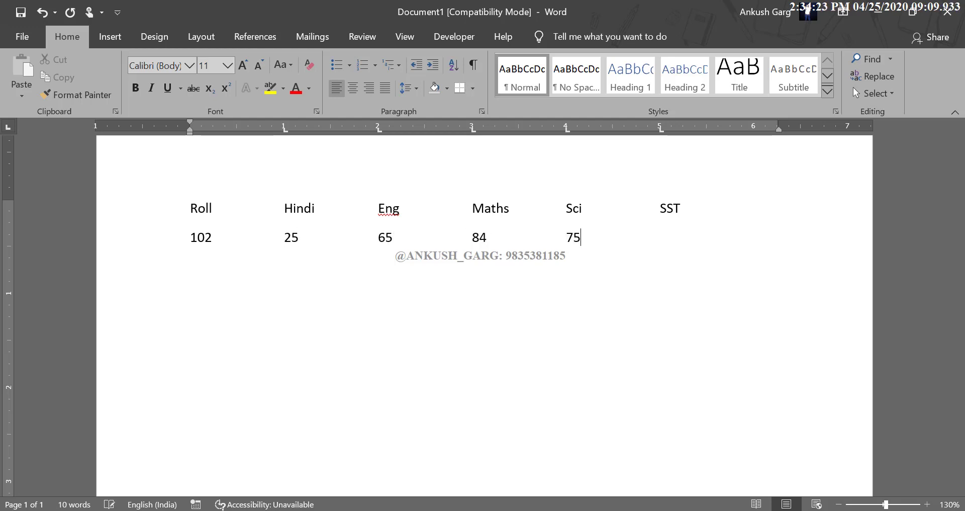
key(Tab)
text(74)
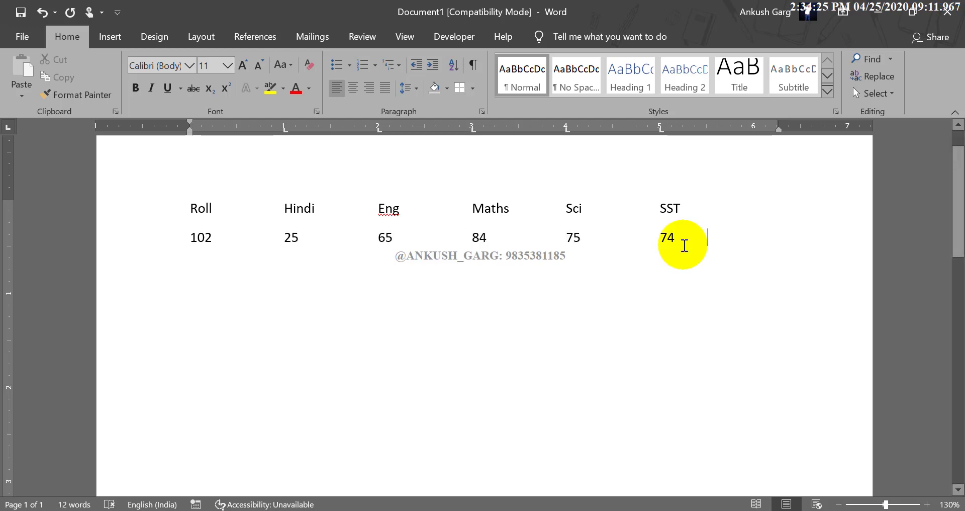
key(Up)
key(Down)
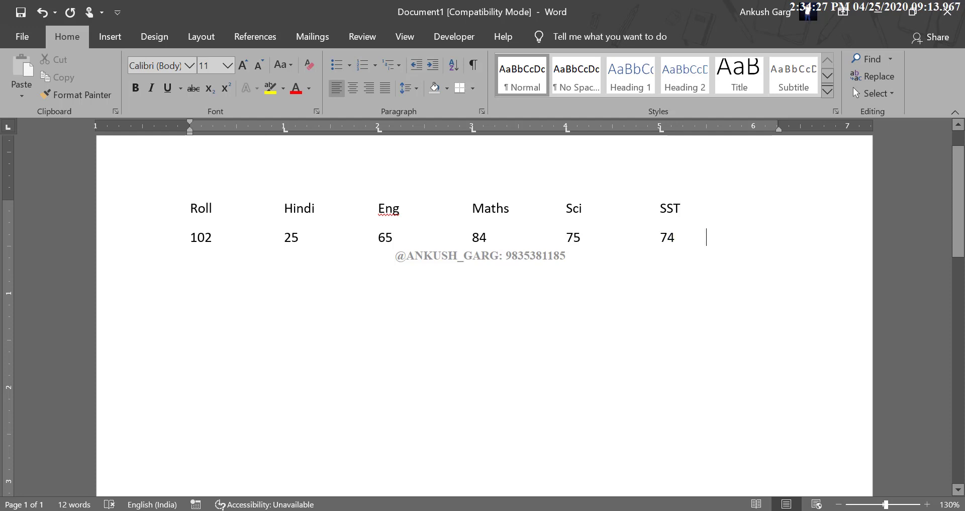
Step: Add roll 105 with marks 35, 68, 95, 74 and 54
key(Return)
text(105)
key(Tab)
text(3)
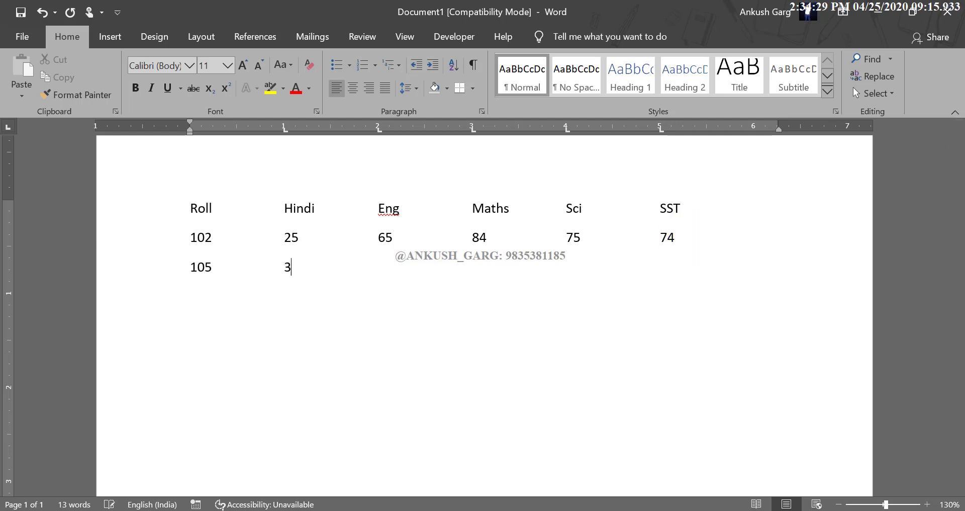
text(5	68	95	74	)
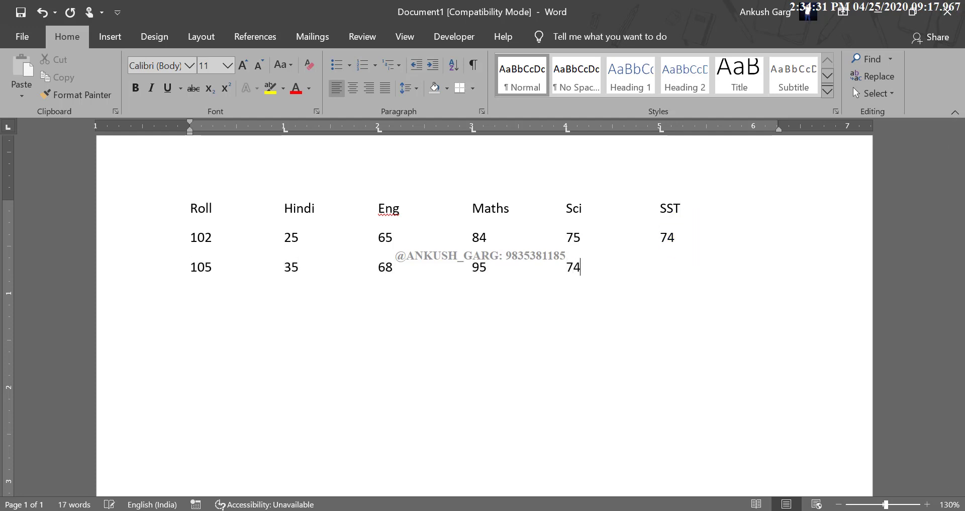
text(54)
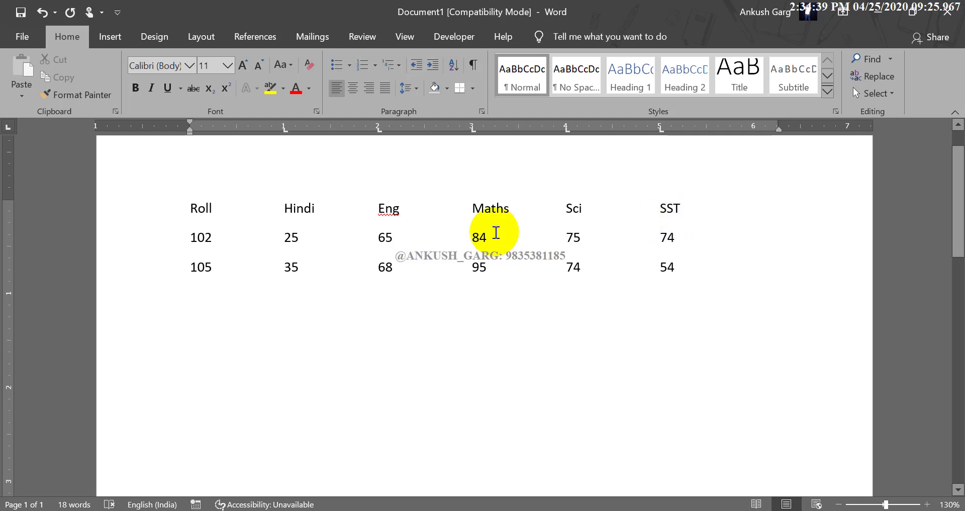
Step: Drag the 2-, 4- and 5-inch tab stops off the ruler for the empty line below the table
drag(186, 212, 669, 253)
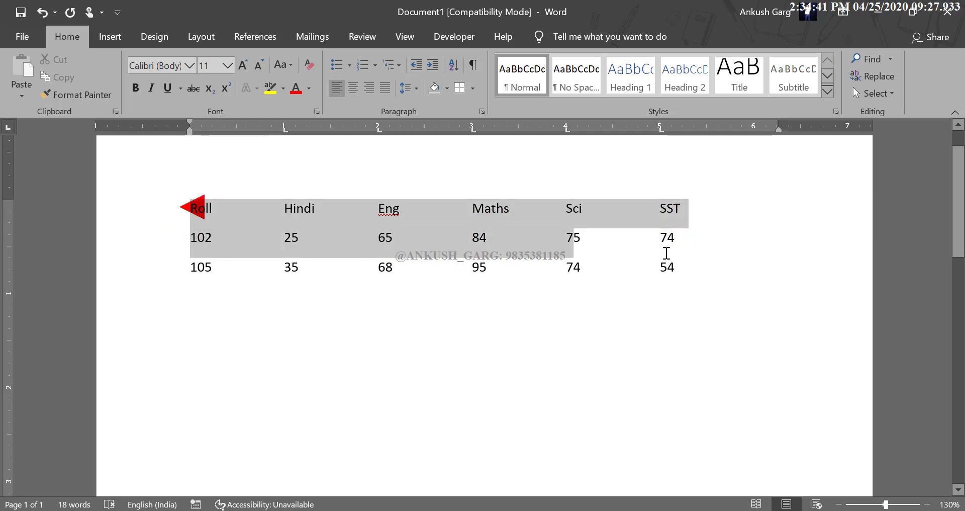
click(201, 341)
click(212, 303)
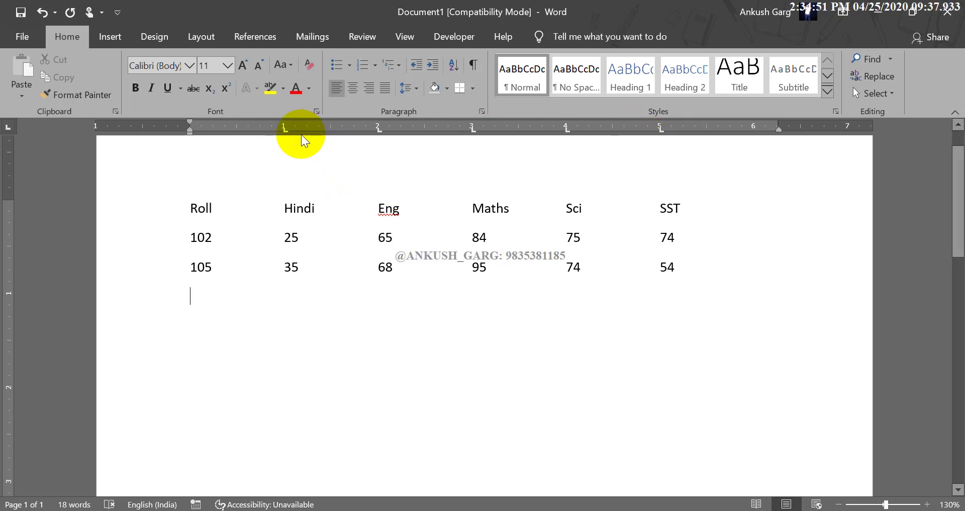
drag(366, 134, 472, 139)
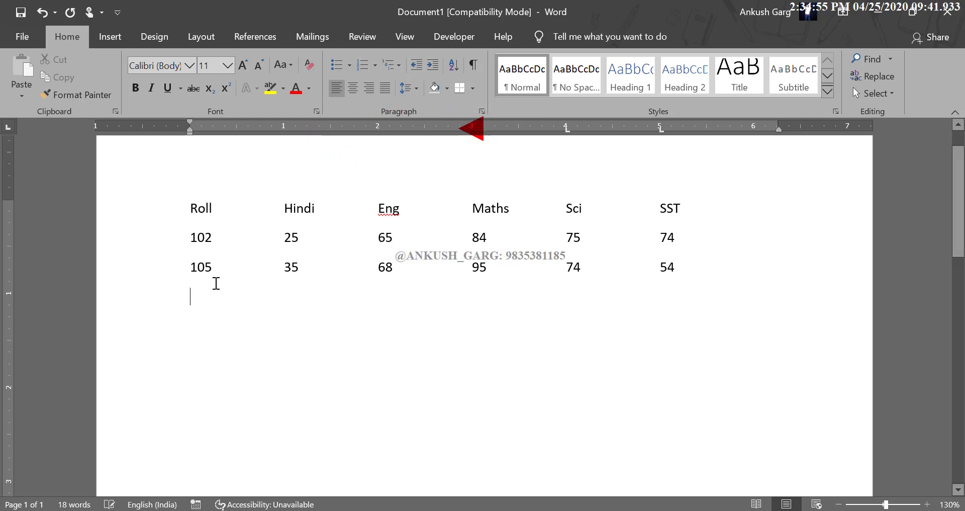
click(196, 300)
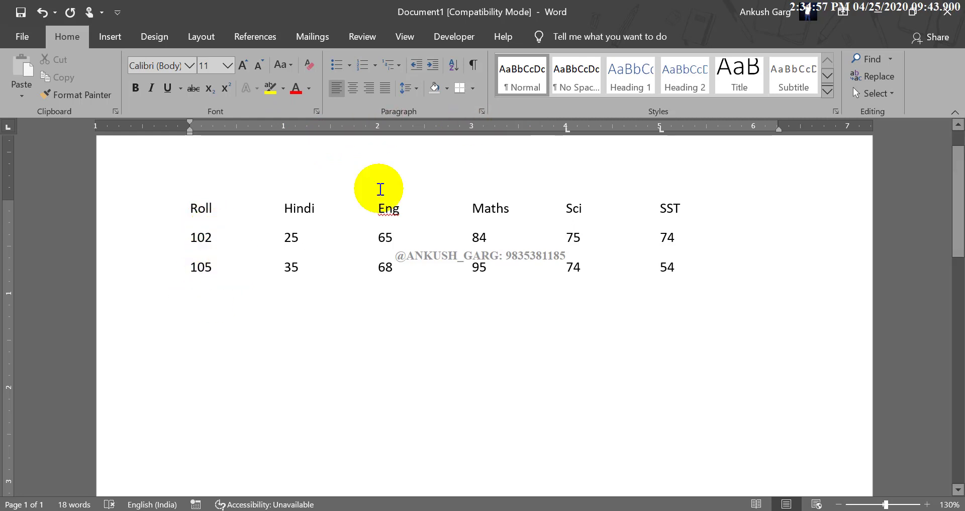
drag(567, 130, 567, 159)
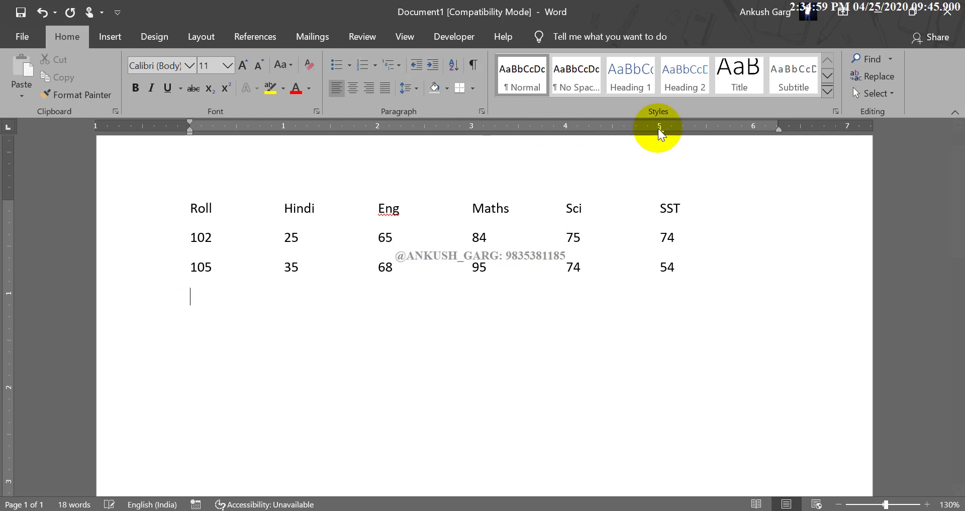
drag(658, 129, 151, 374)
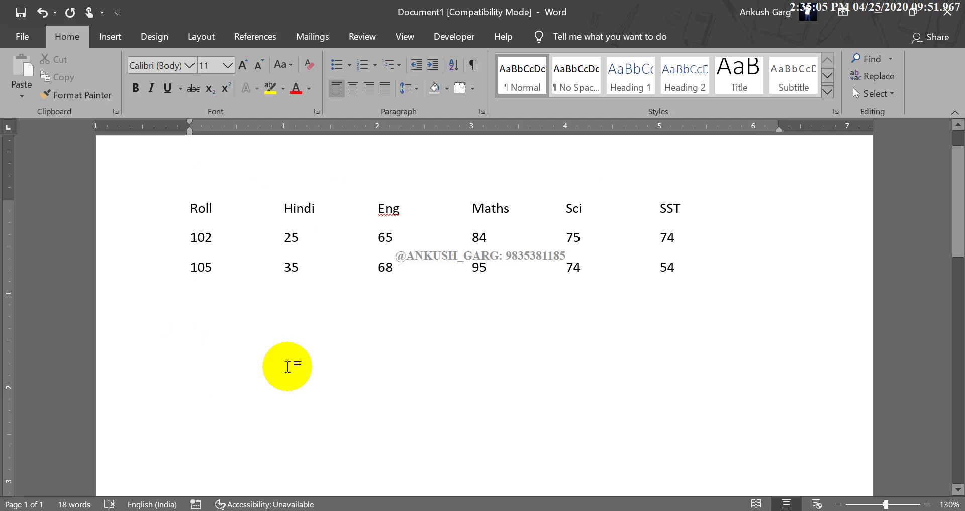
Step: Add a Name line whose colon and placeholder value align at a 2.5-inch tab stop
text(Name)
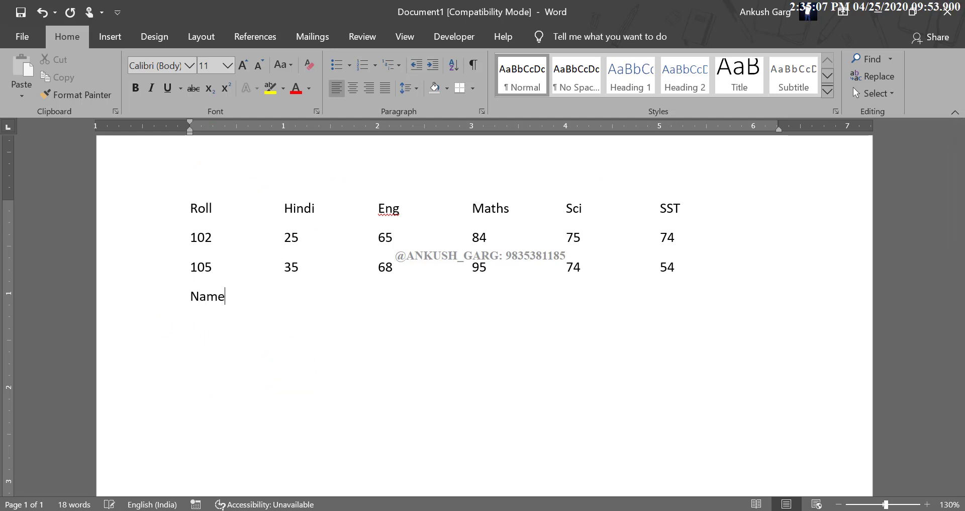
click(426, 128)
key(Tab)
text(:)
text( m)
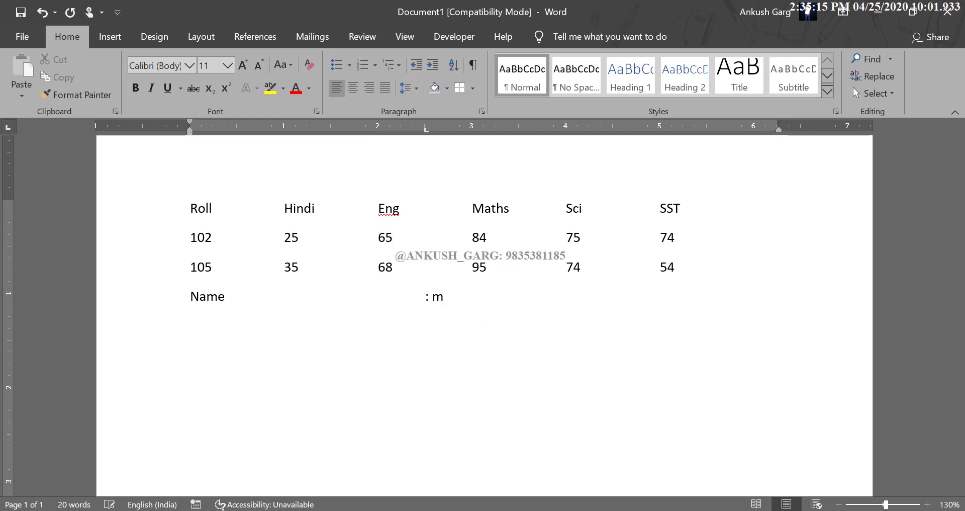
text(gjhgjh)
key(Return)
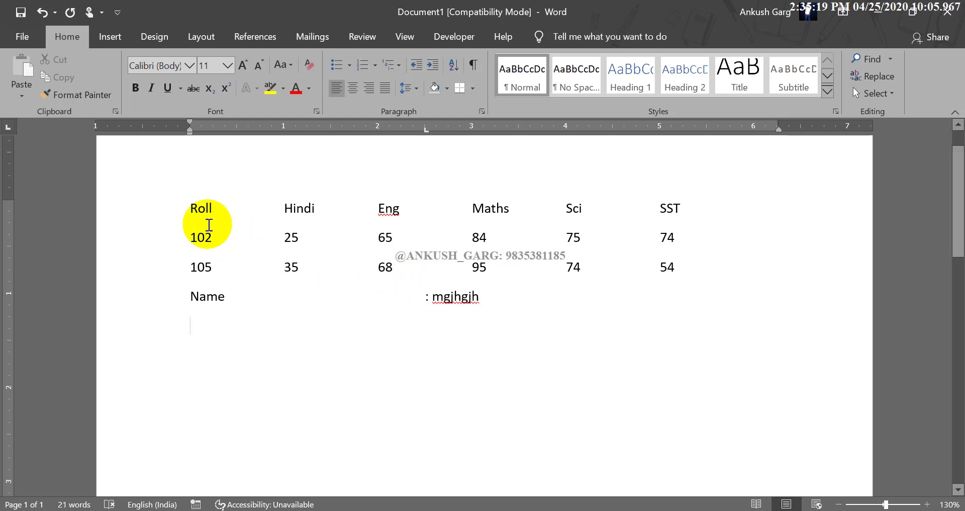
mouse_move(196, 211)
mouse_down()
mouse_move(494, 302)
mouse_move(478, 377)
mouse_up()
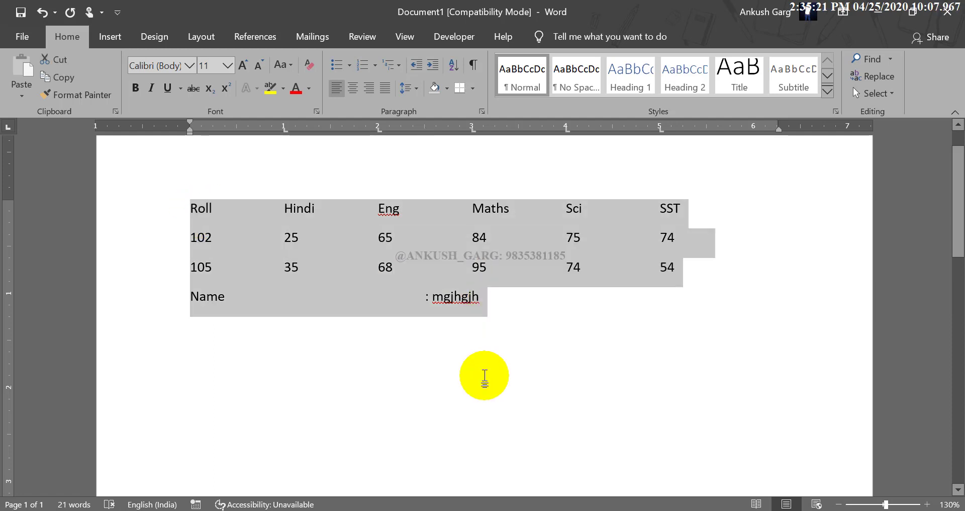
Step: Delete the text and leftover tab stop, then generate sample paragraphs with =rand()
key(Delete)
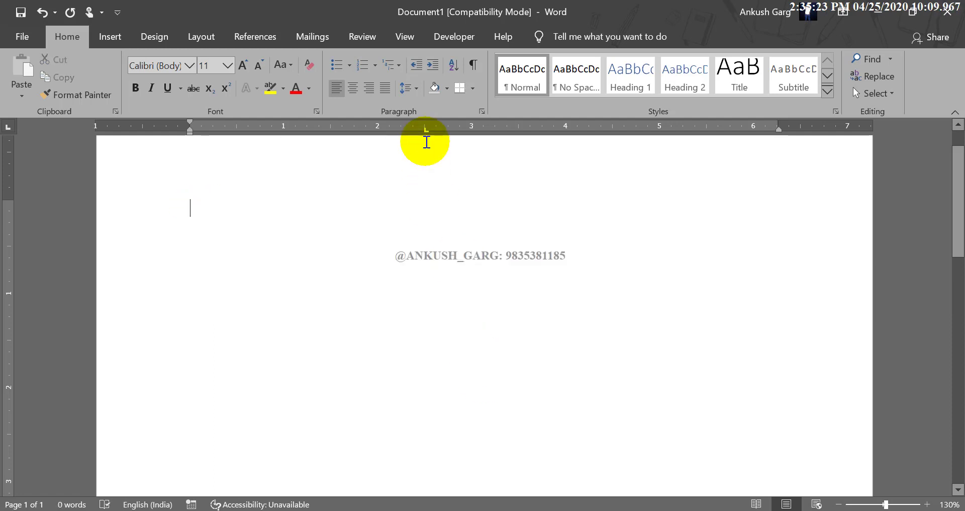
drag(425, 132, 425, 143)
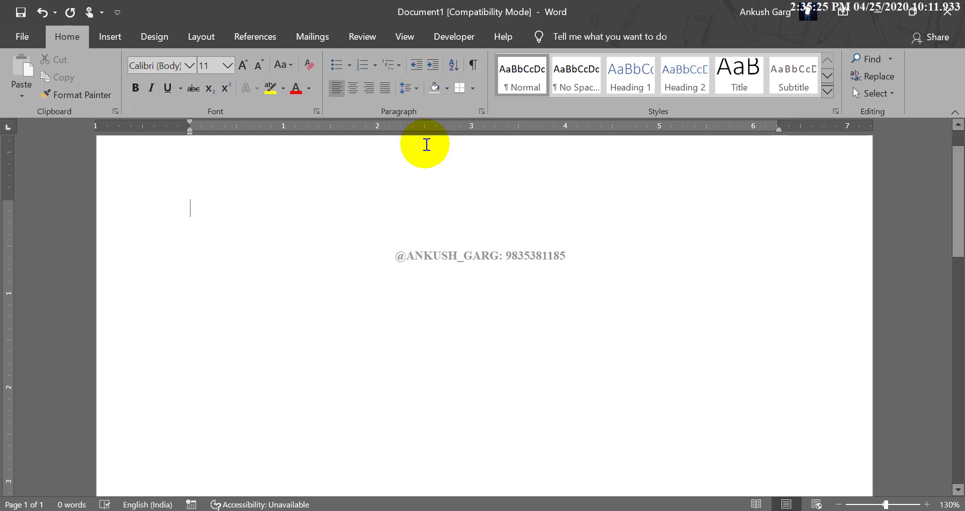
text(=ra)
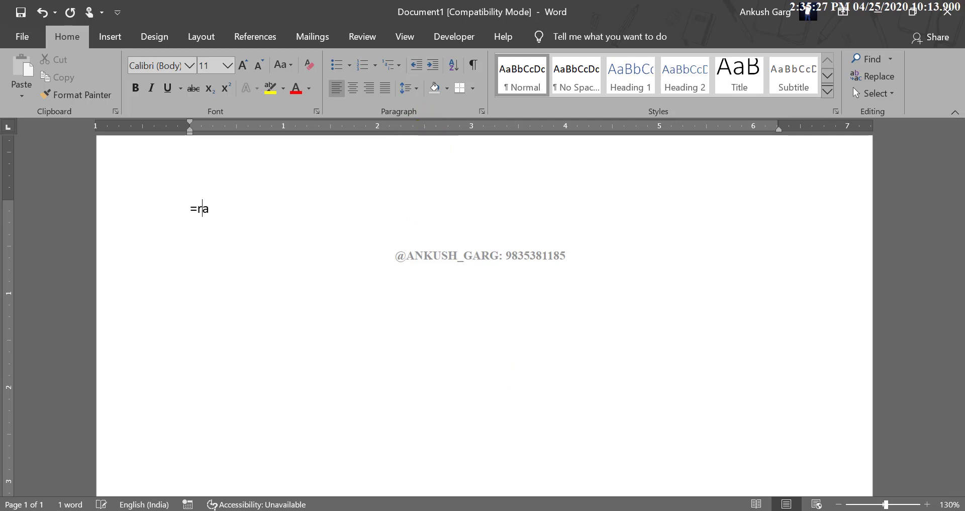
text(nd())
key(Return)
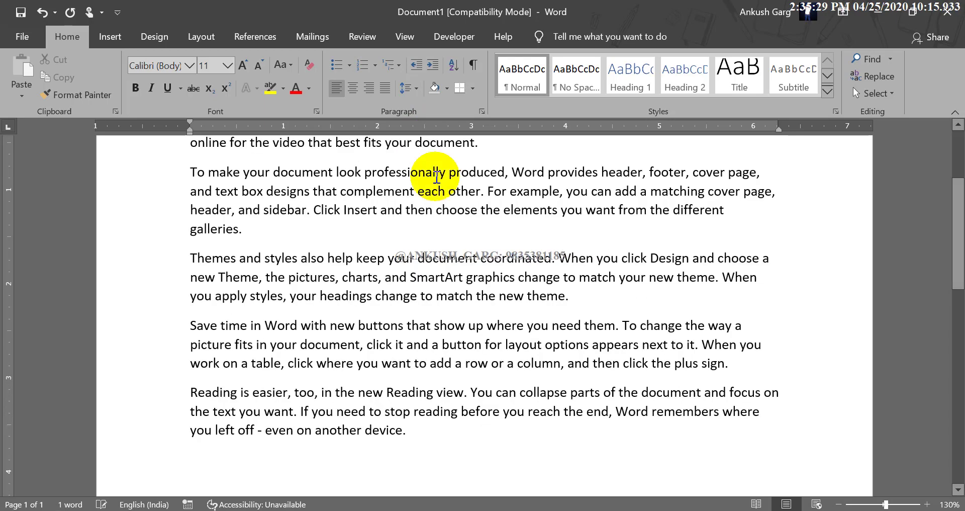
scroll(432, 191, up, 5)
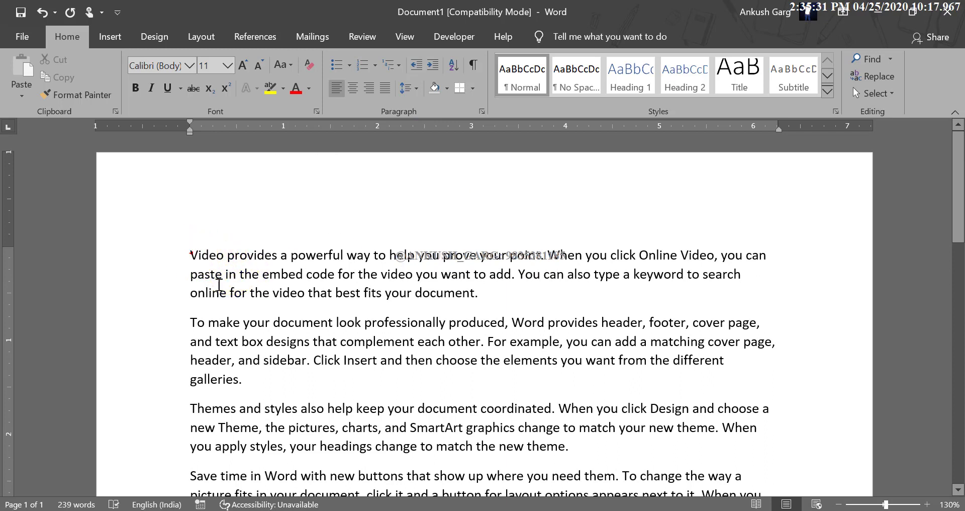
Step: Indent the first paragraph 0.5 inch on the left and pull its right indent to about 5 inches
drag(197, 254, 249, 377)
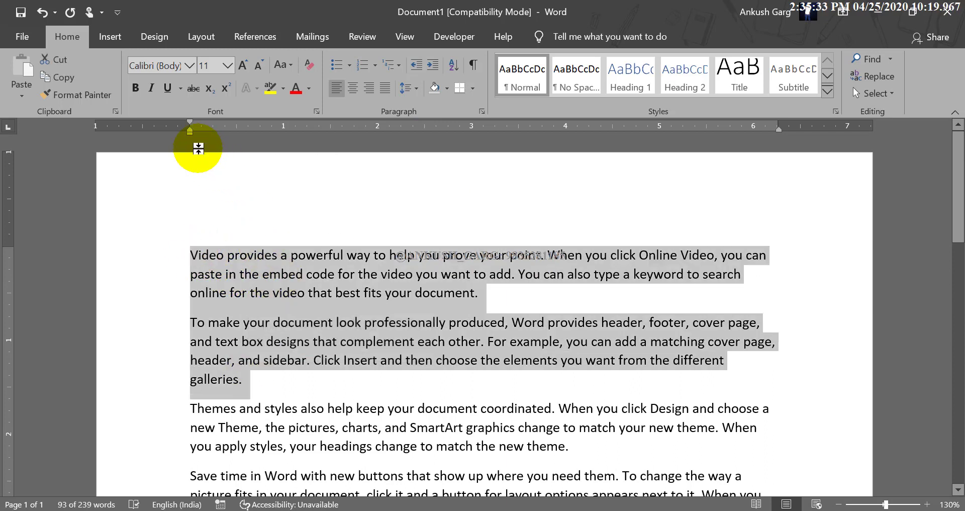
click(193, 255)
triple_click(251, 278)
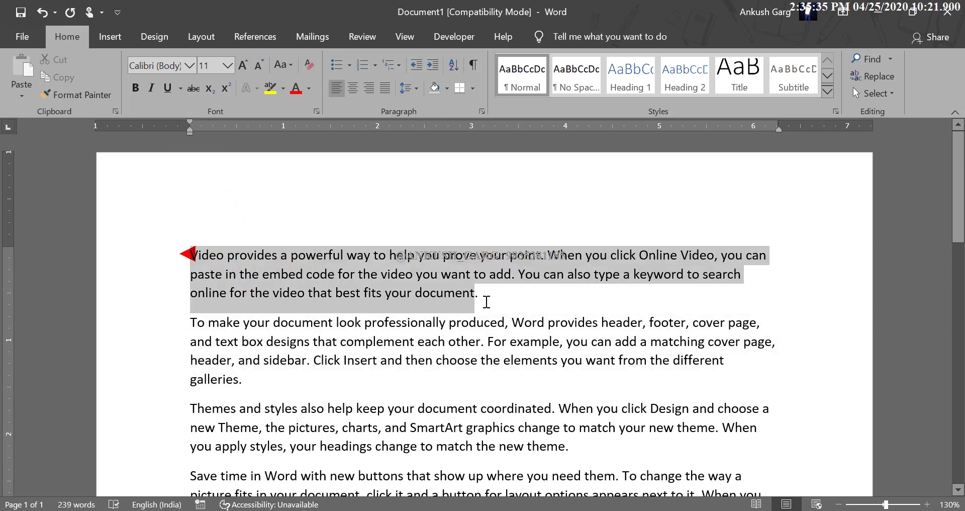
drag(190, 132, 196, 132)
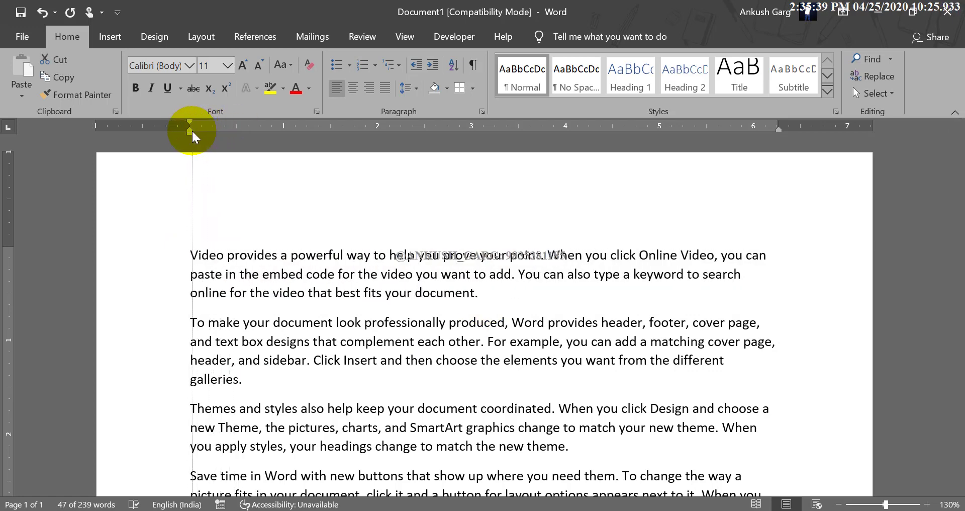
drag(194, 129, 237, 131)
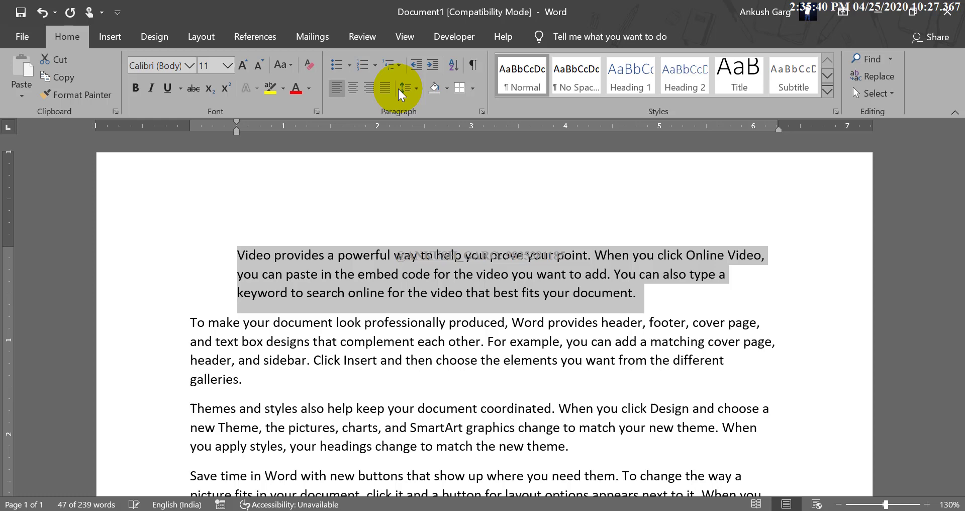
click(431, 65)
click(430, 65)
click(418, 63)
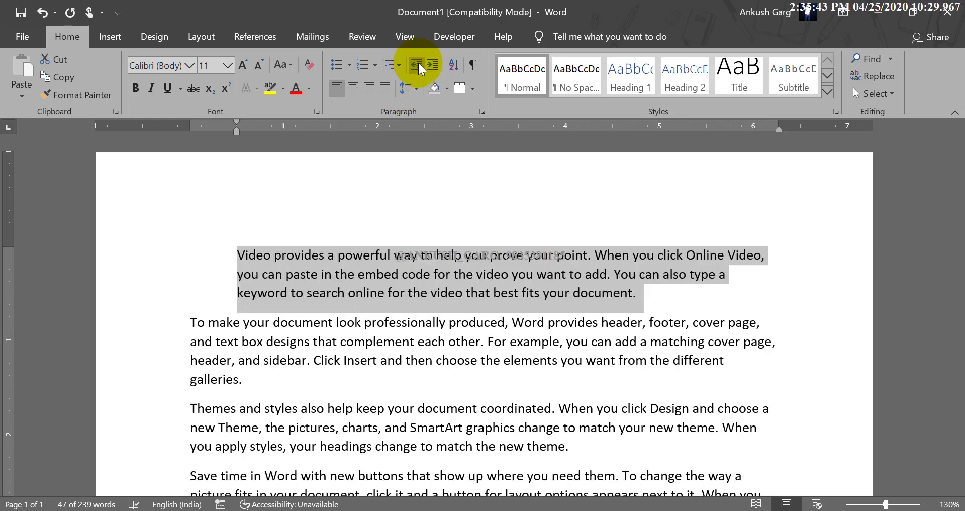
drag(778, 127, 658, 130)
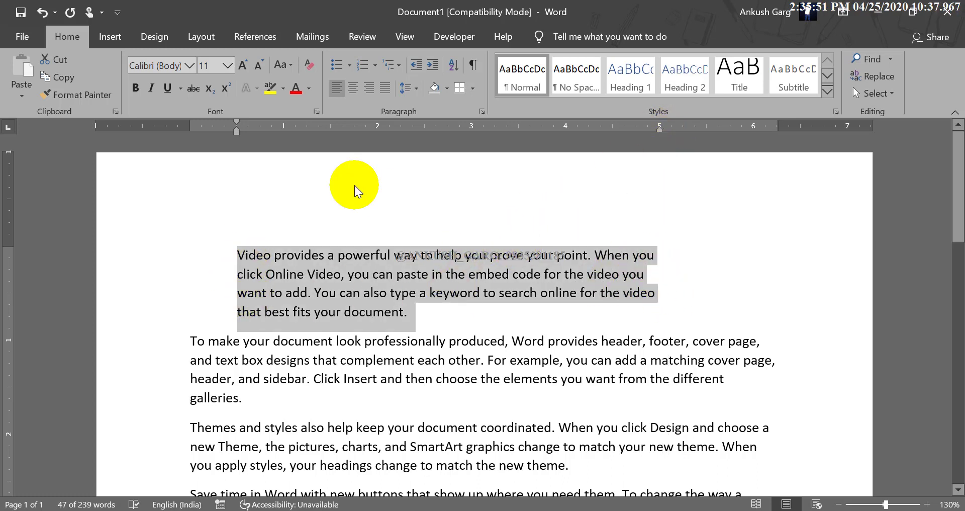
Step: Make the first paragraph justified and italic with 1.15 line spacing
click(384, 89)
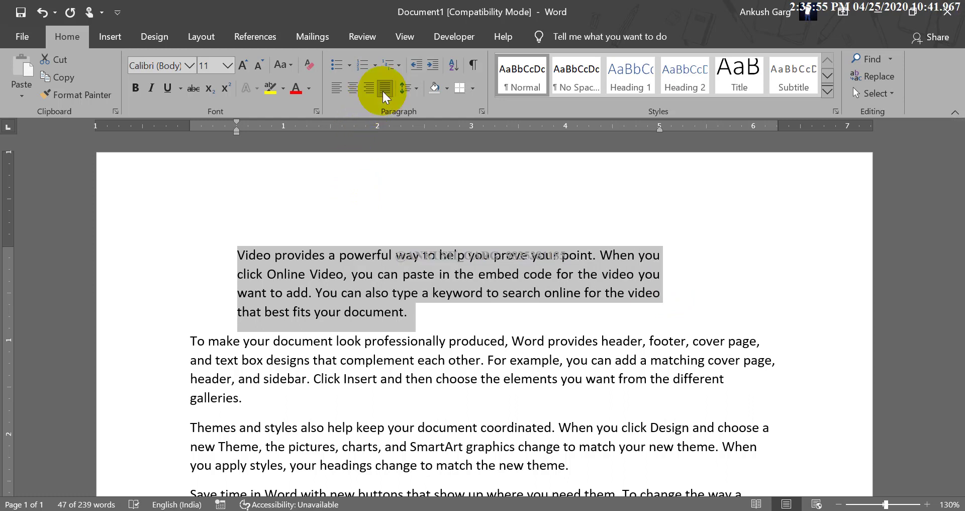
click(151, 88)
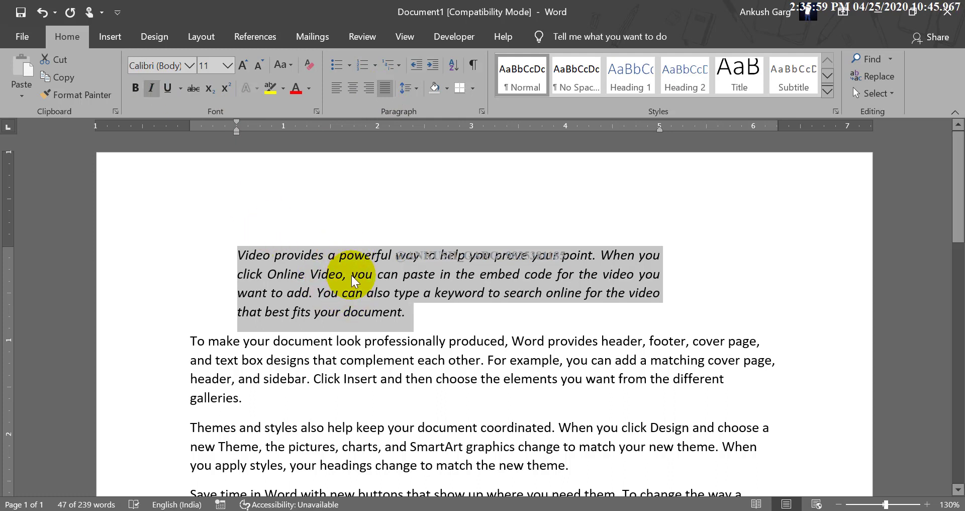
click(409, 86)
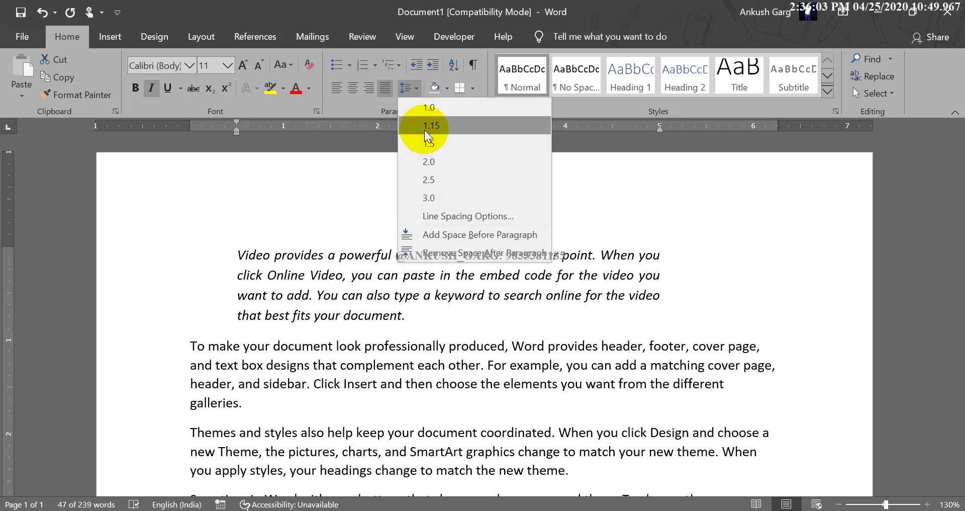
click(424, 127)
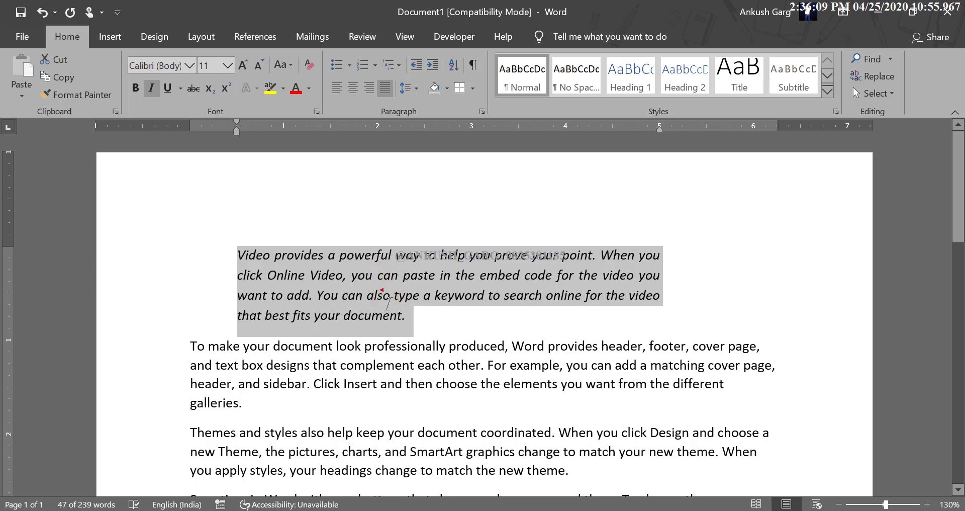
click(381, 287)
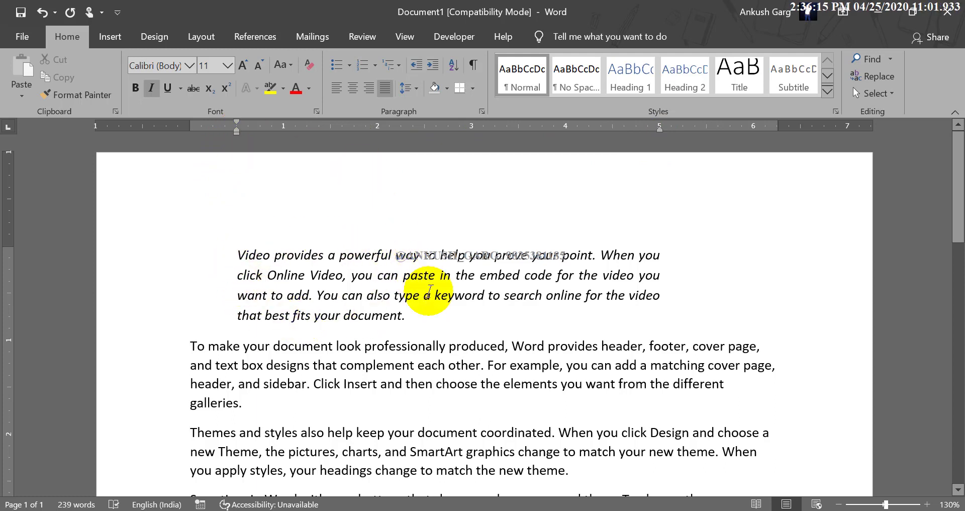
Step: Try the alignment options and settle on right alignment for the italic paragraph
click(339, 89)
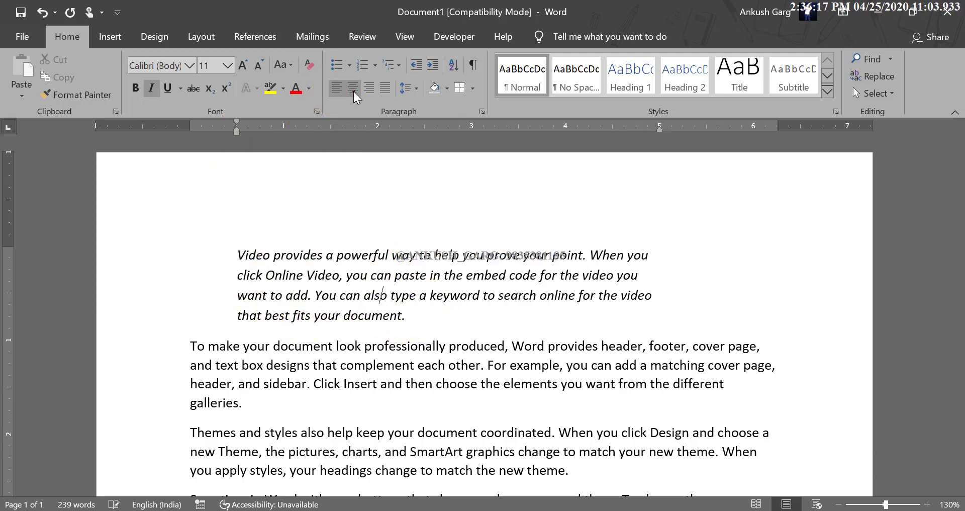
click(354, 92)
click(369, 91)
click(384, 89)
click(372, 92)
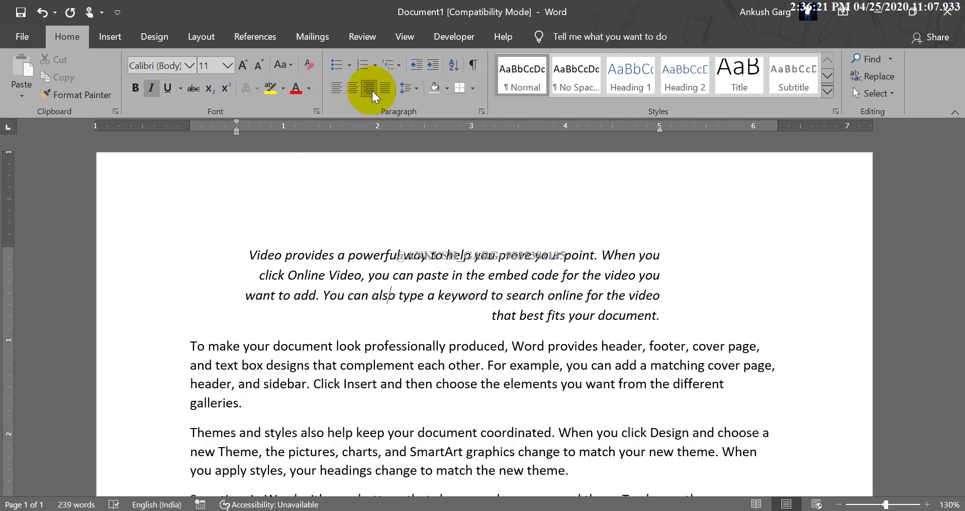
Step: Clear the sample text and replace it with the line 'Test-1 : Ms-office Word'
key(ctrl+a)
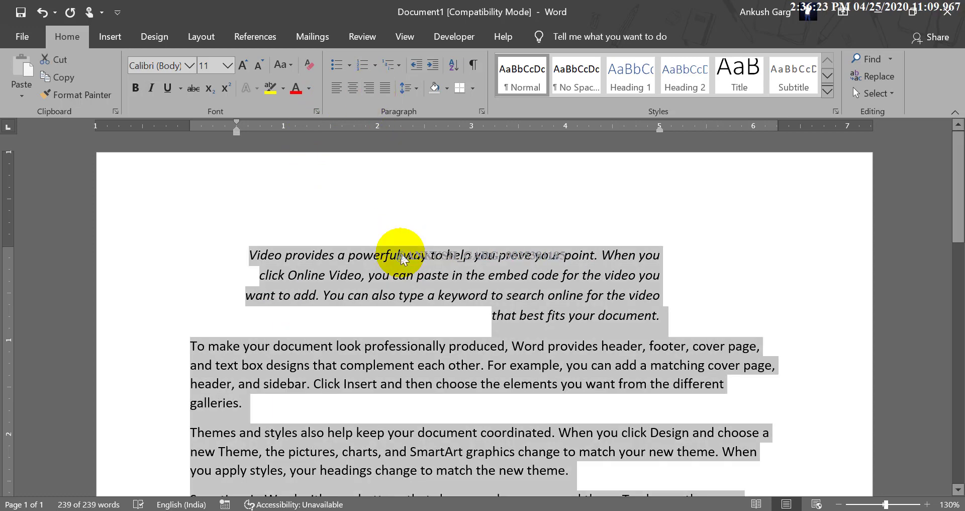
key(Delete)
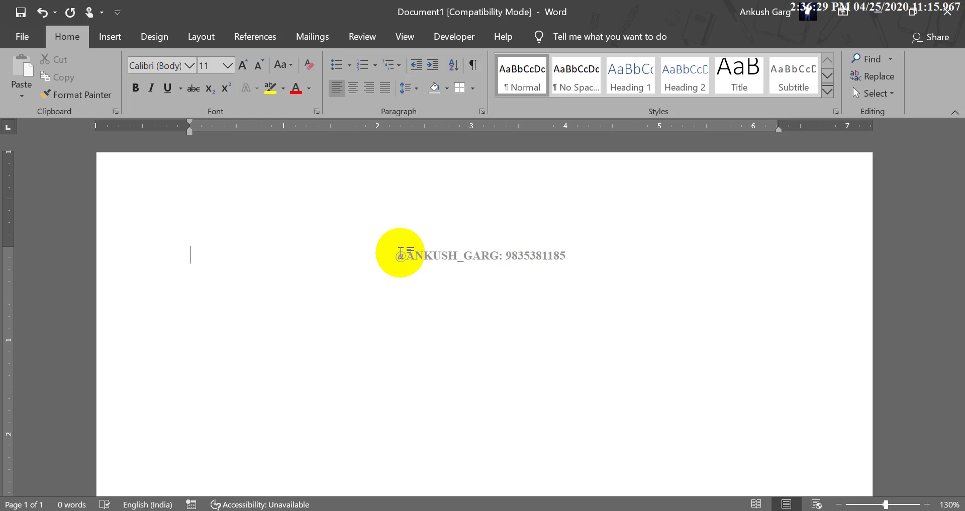
text(Heading)
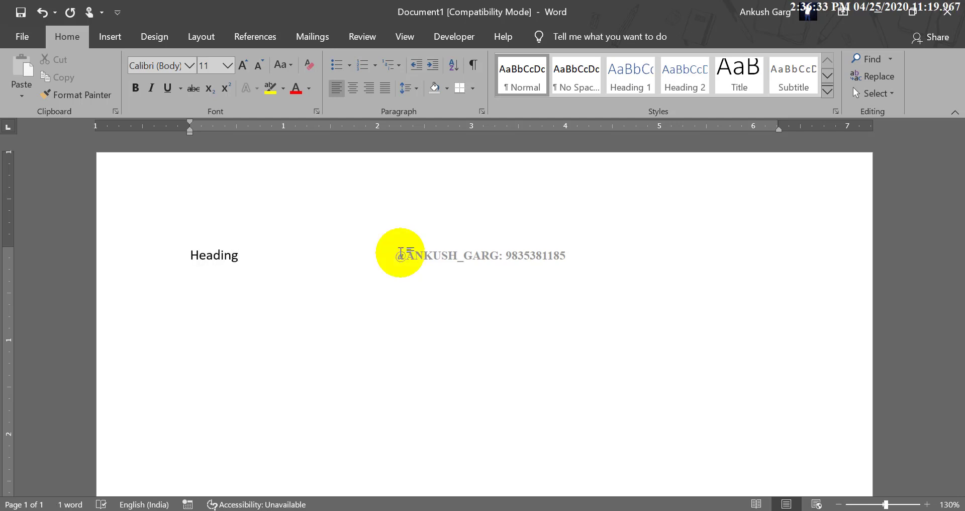
key(ctrl+a)
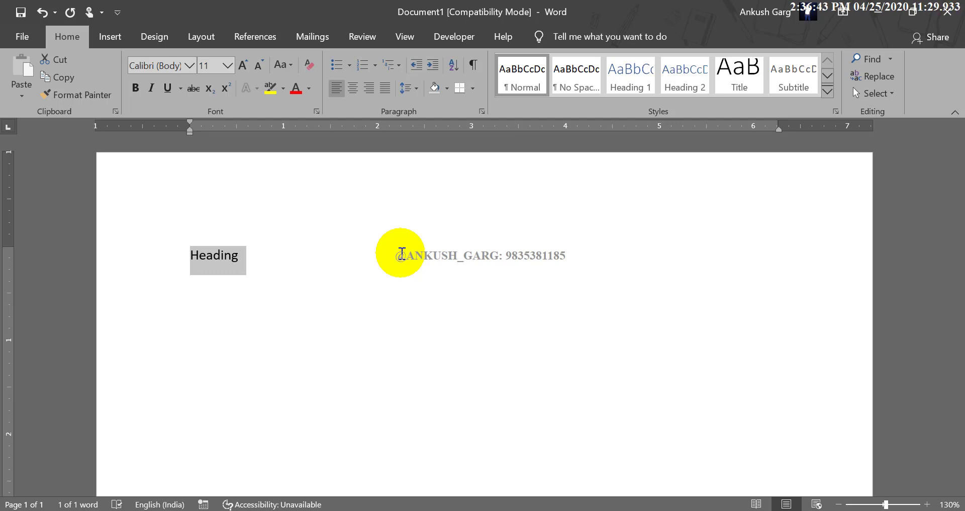
text(Test-1)
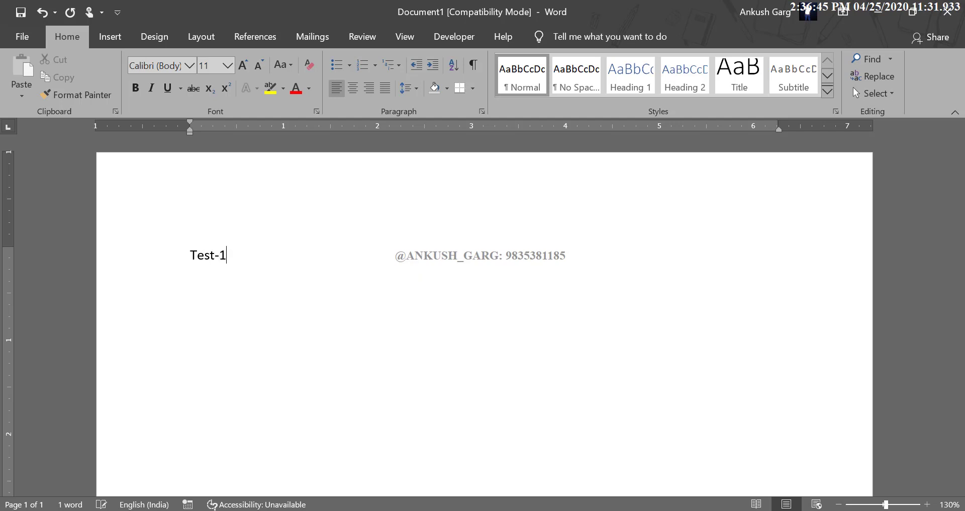
text( : )
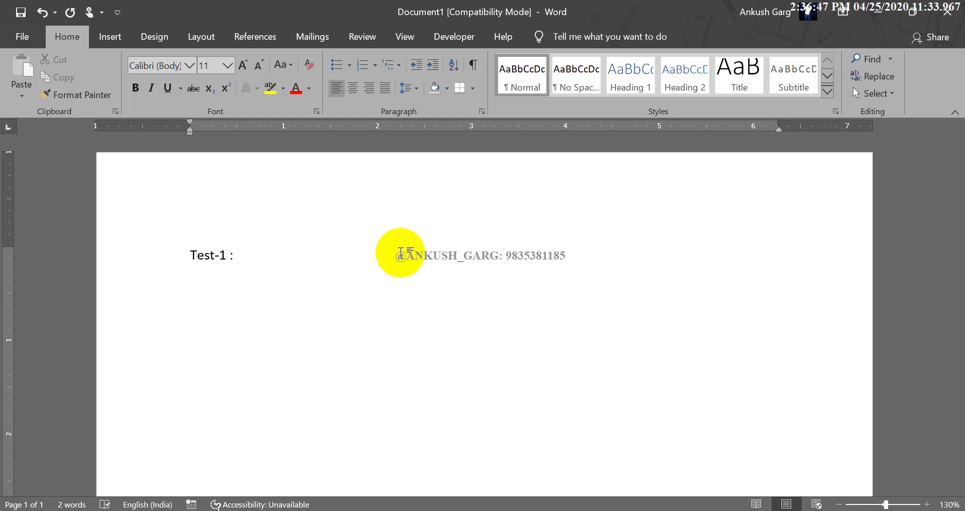
text(Ms-)
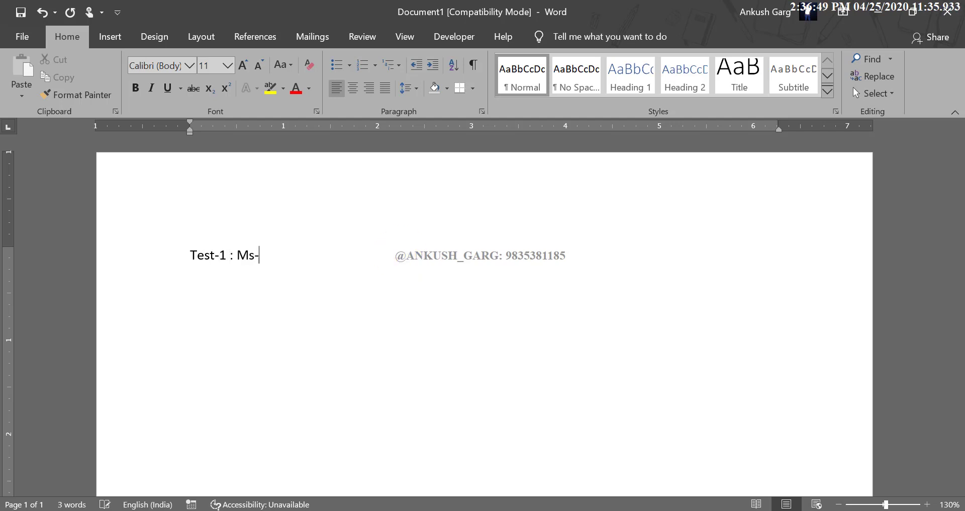
text(office W)
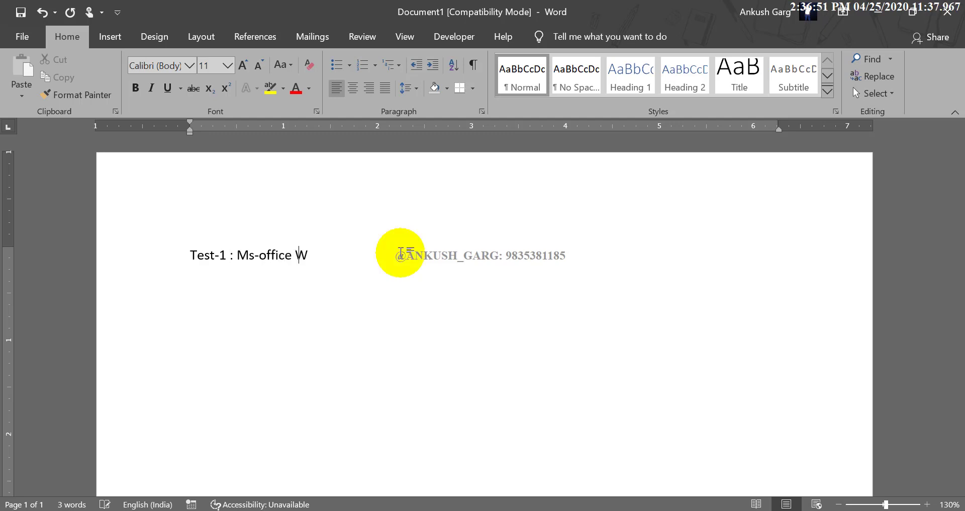
text(ord)
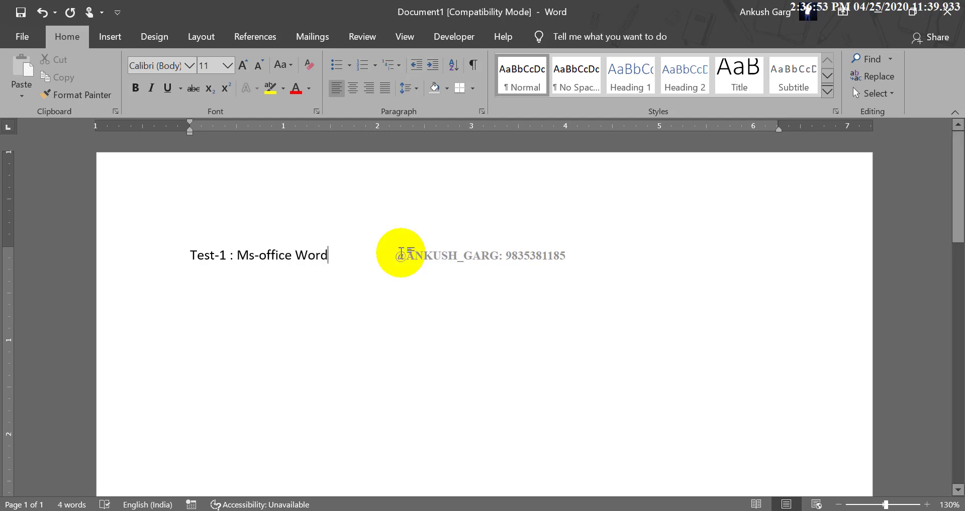
Step: Set the heading line in Arial Black and remove the space before the colon
drag(351, 255, 211, 261)
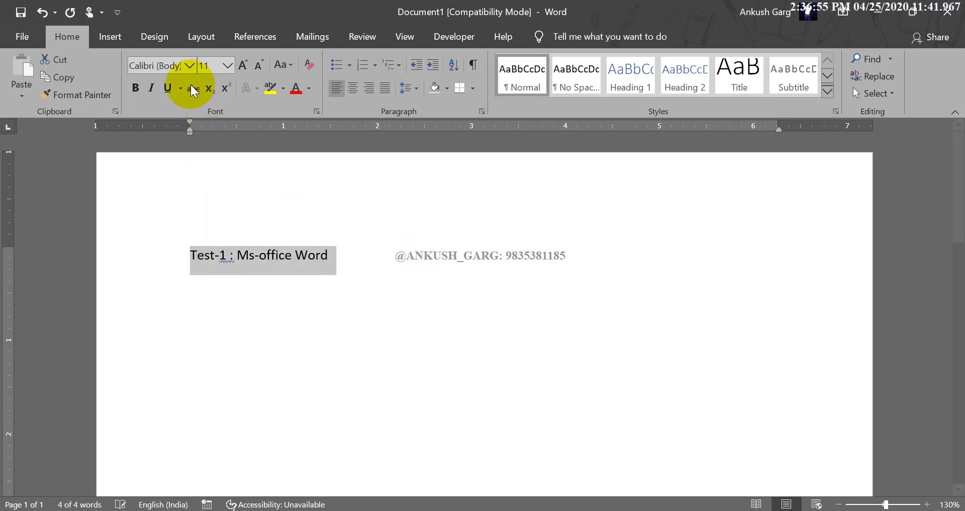
click(188, 68)
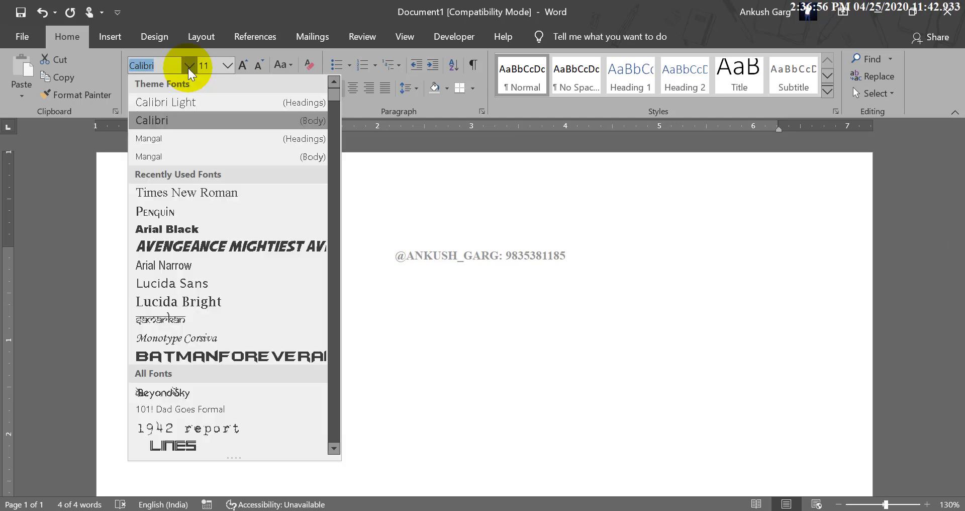
click(202, 228)
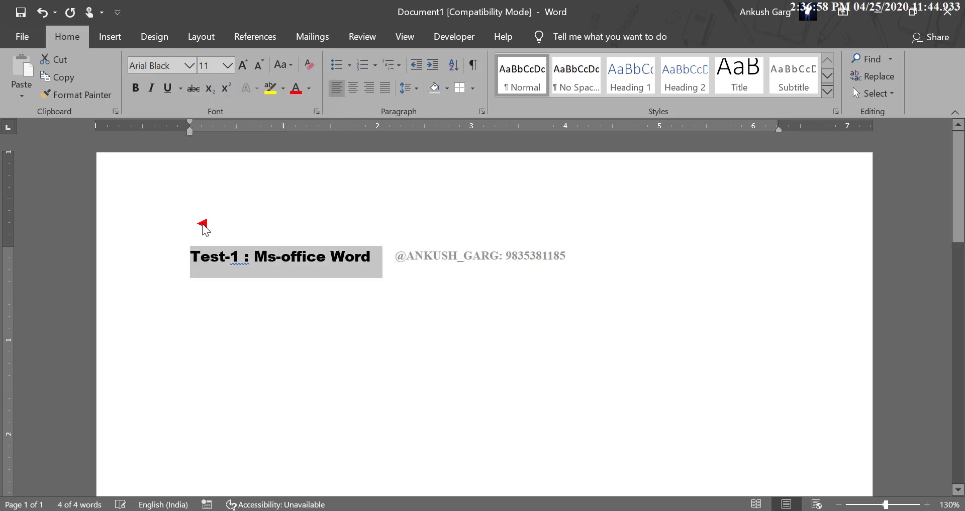
click(240, 259)
key(Delete)
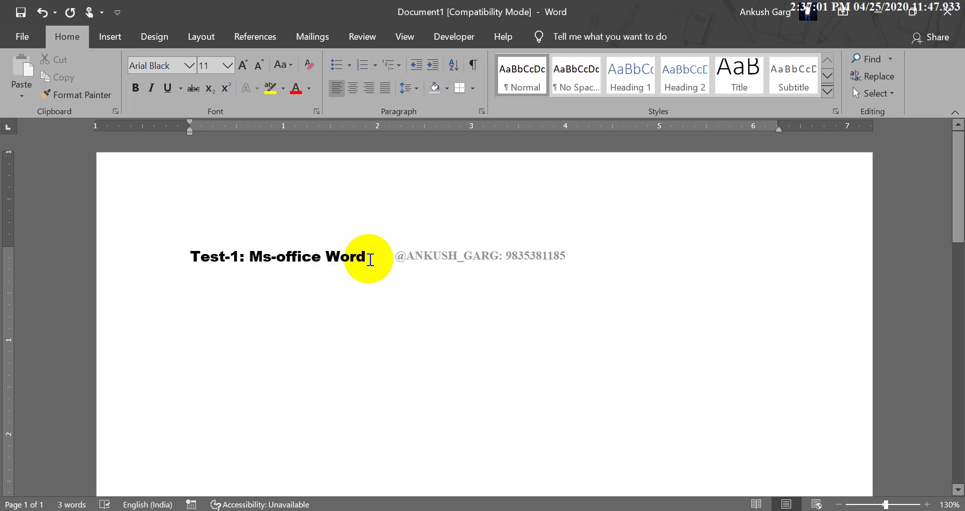
Step: Enlarge the heading 'Test-1: Ms-office Word' to 14 pt with Grow Font
drag(370, 259, 168, 234)
click(249, 65)
click(249, 65)
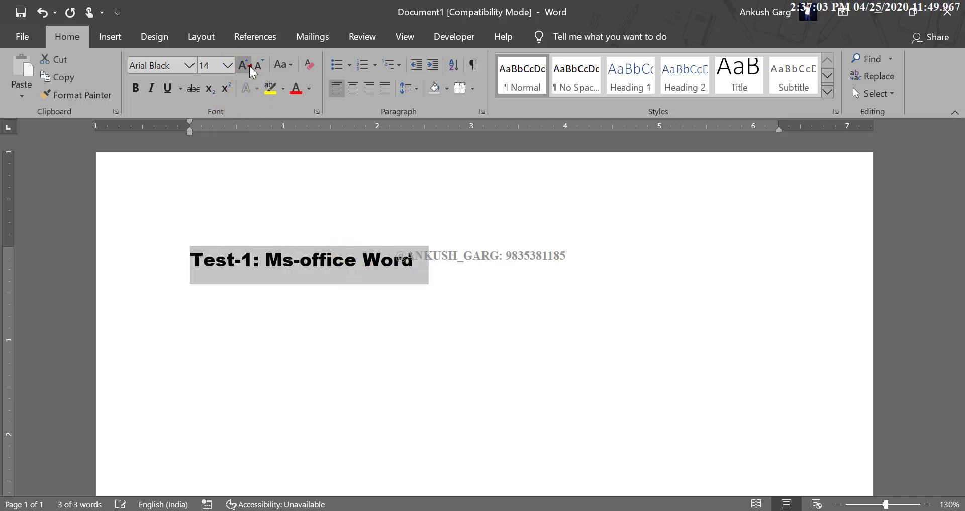
click(249, 65)
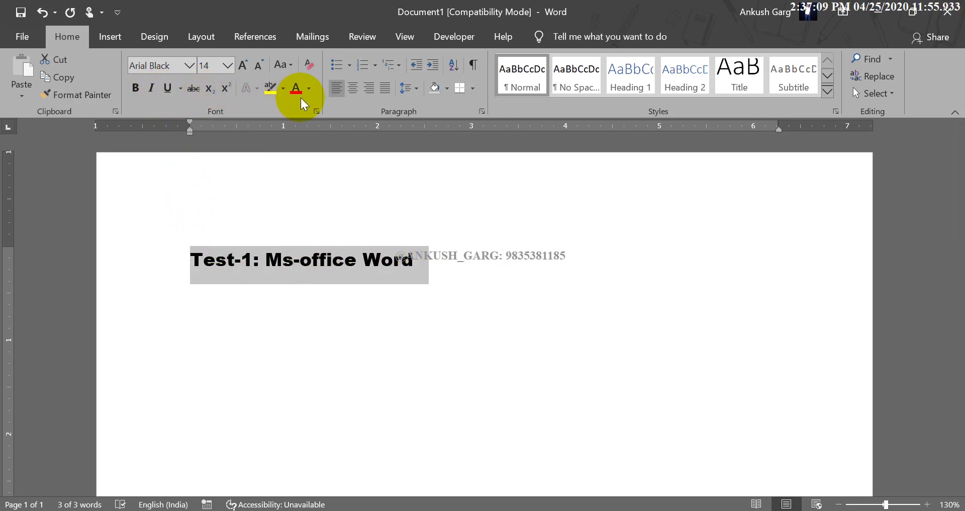
click(447, 280)
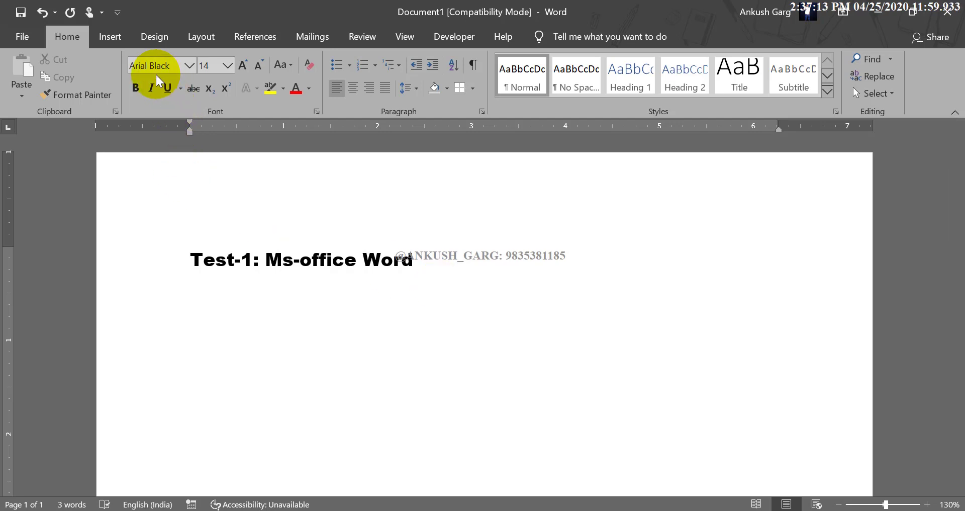
Step: Clear all formatting on the empty line below the heading, returning it to Calibri 11
click(307, 66)
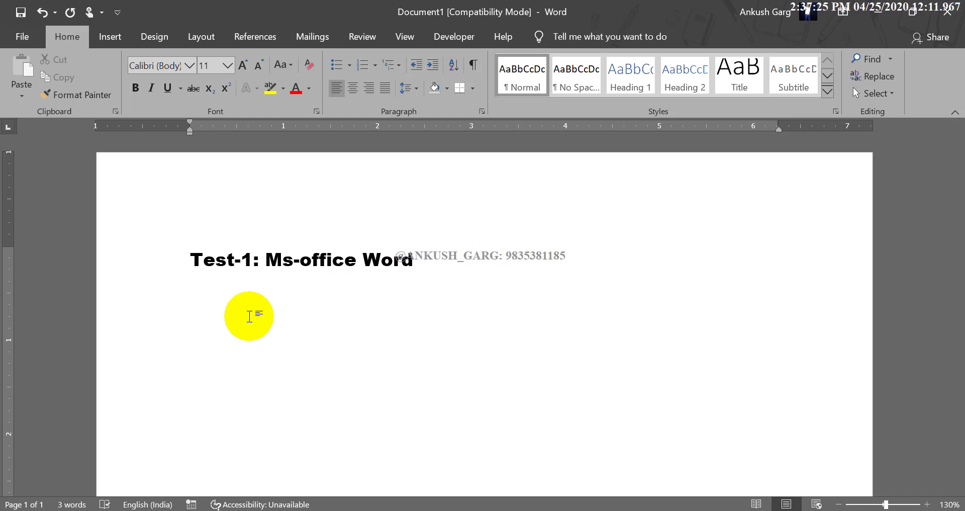
Step: Type the question 'Which option is used to change the color of the select text?' and start a new line
text(Wj)
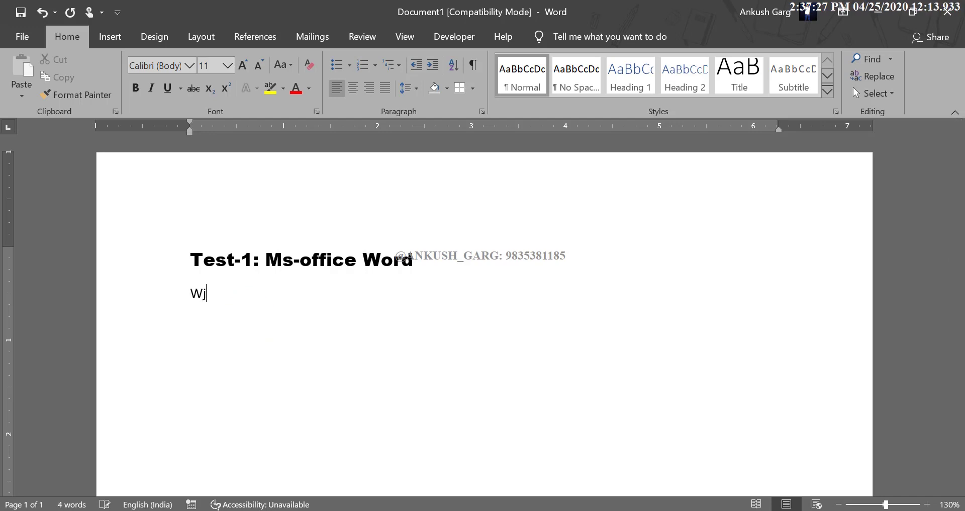
key(BackSpace)
text(hic)
text(h )
text(option is)
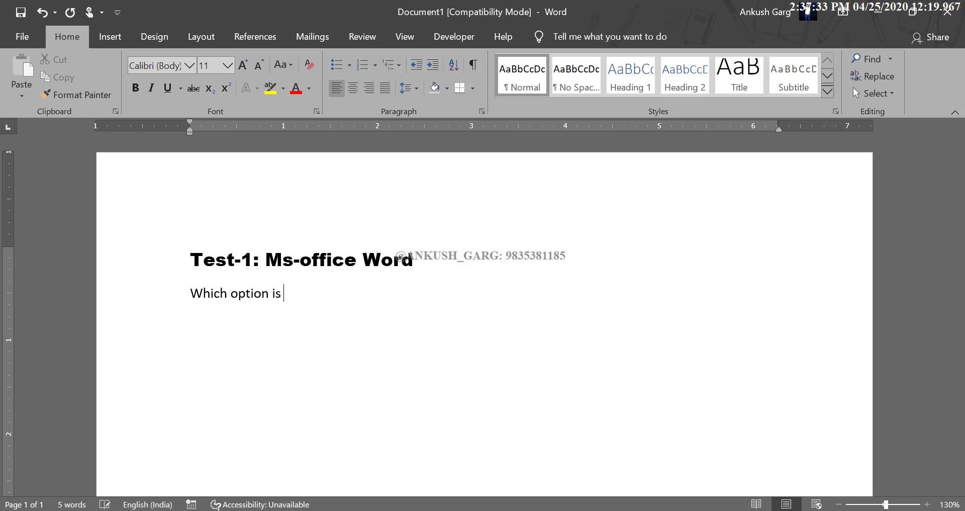
text( used to )
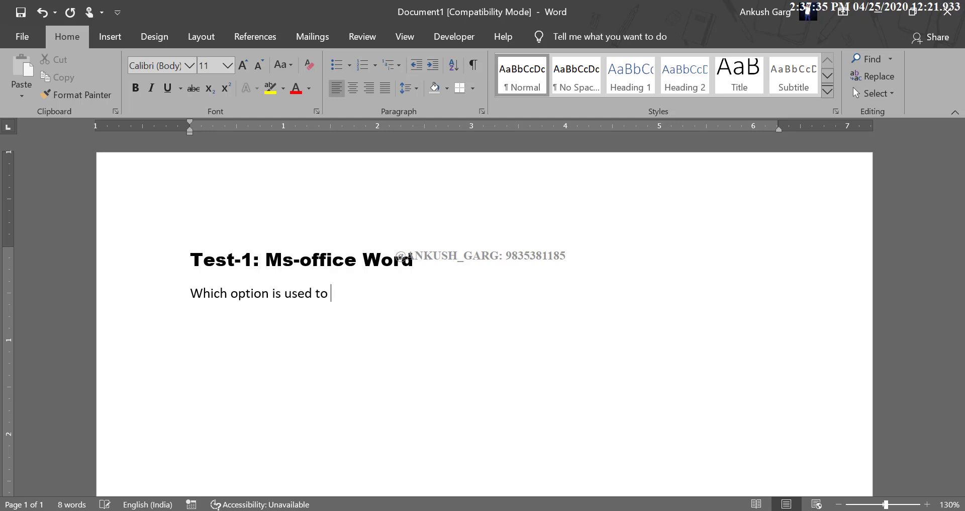
text(show)
key(BackSpace)
key(BackSpace)
key(BackSpace)
key(BackSpace)
text(ch option is used to change )
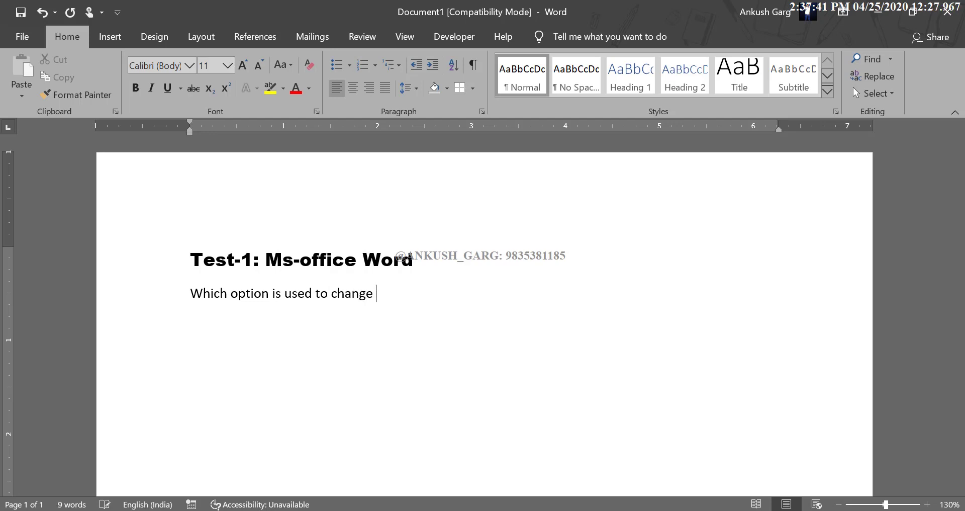
text(the)
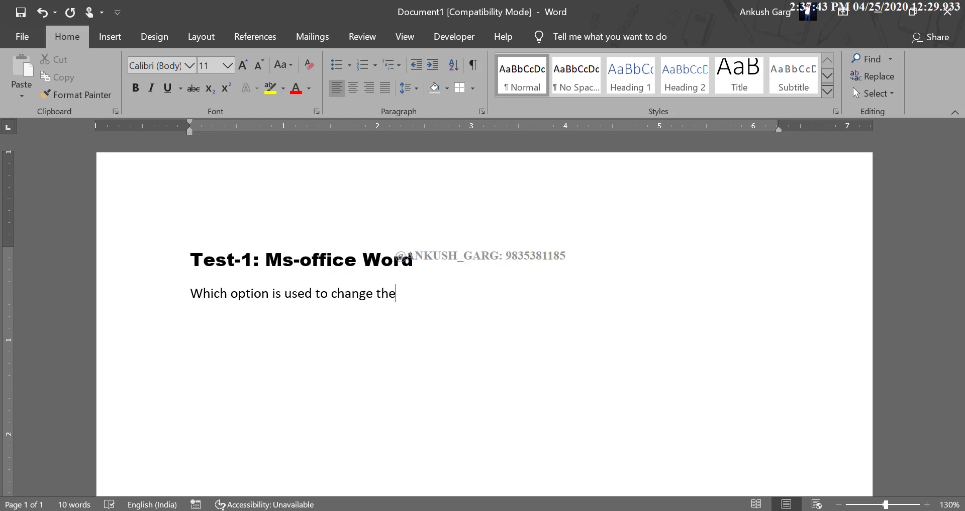
text( color )
text(of the se)
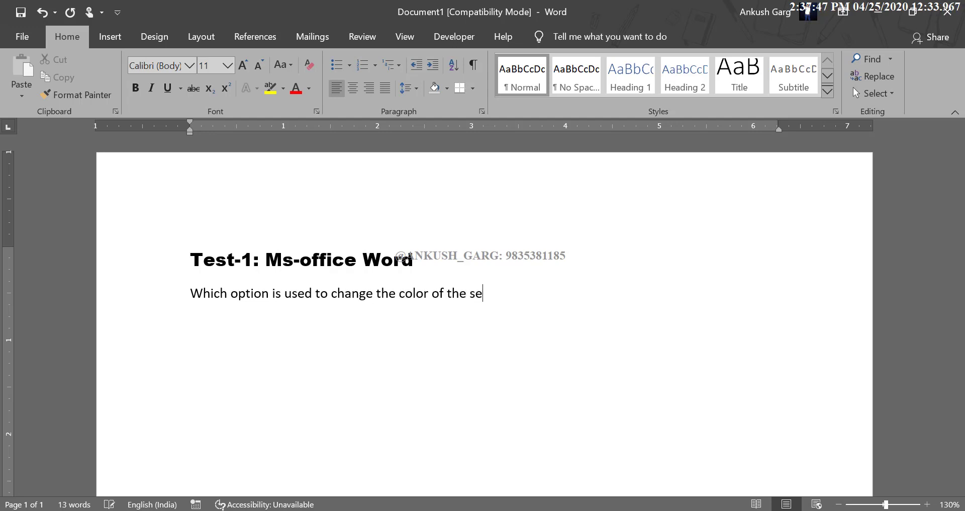
text(lect tex)
text(t)
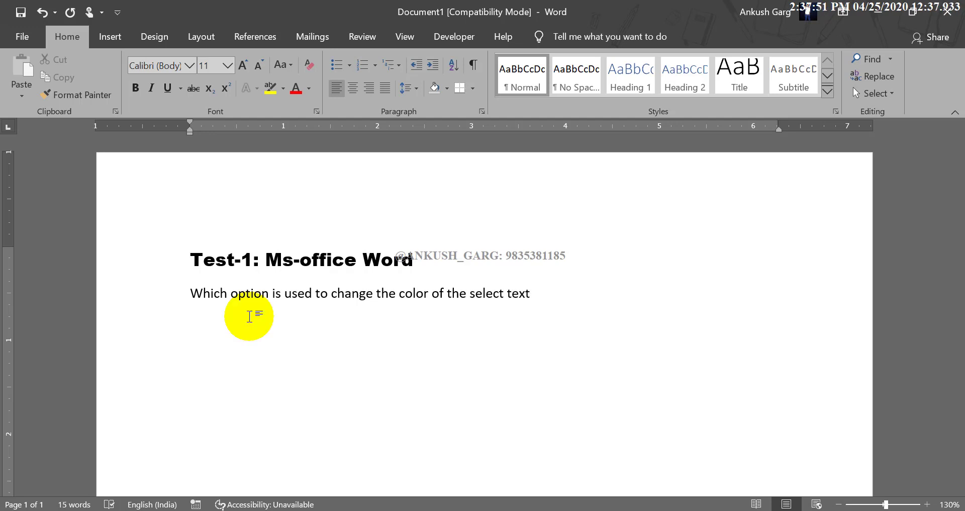
text(?)
key(Return)
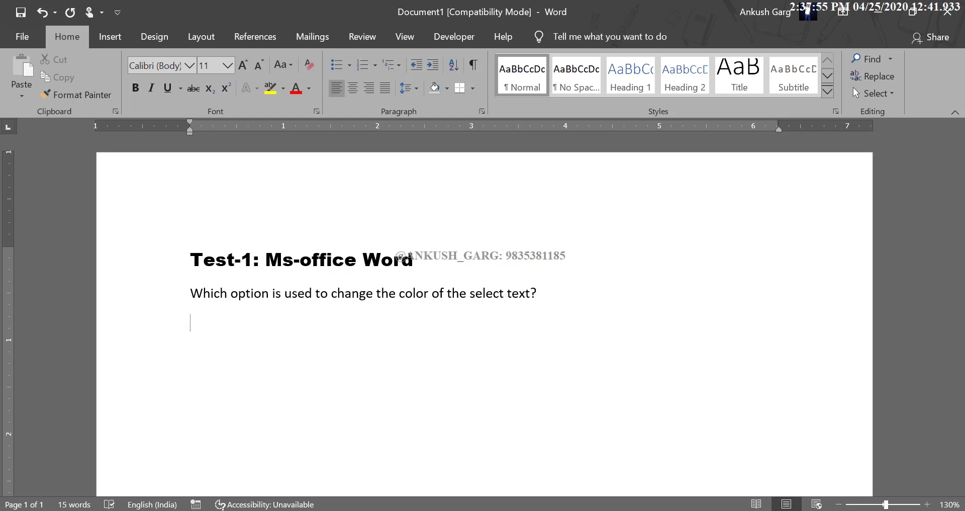
Step: Type the options Text color, Shading, Text Highlighter and None on separate lines
text(Tex)
text(t color)
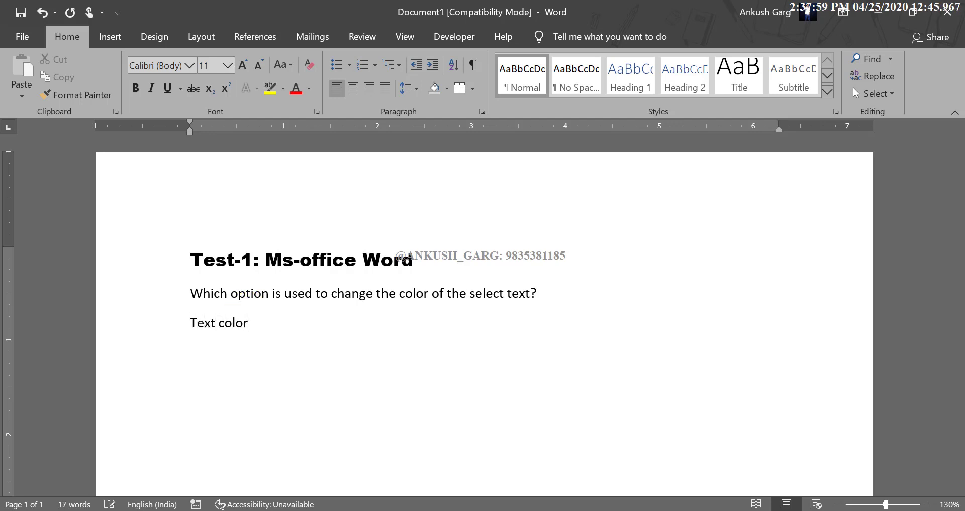
click(248, 317)
key(Return)
text(Shadin)
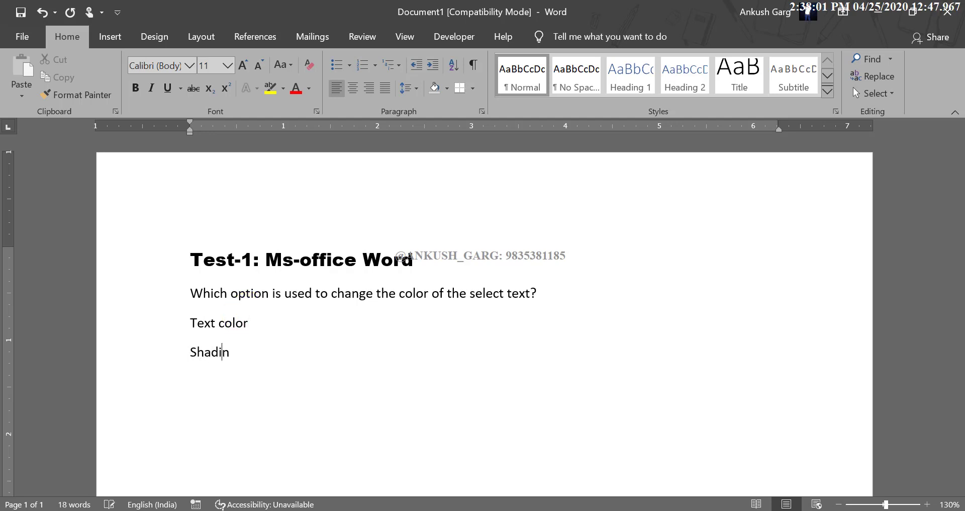
text(h)
key(Return)
key(BackSpace)
key(BackSpace)
text(gTe)
text(xt High)
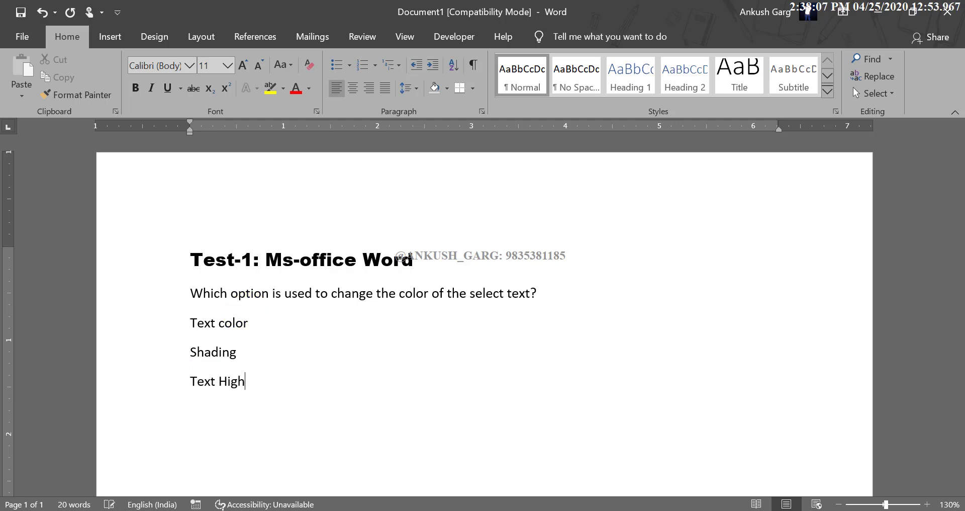
text(lighter)
key(Return)
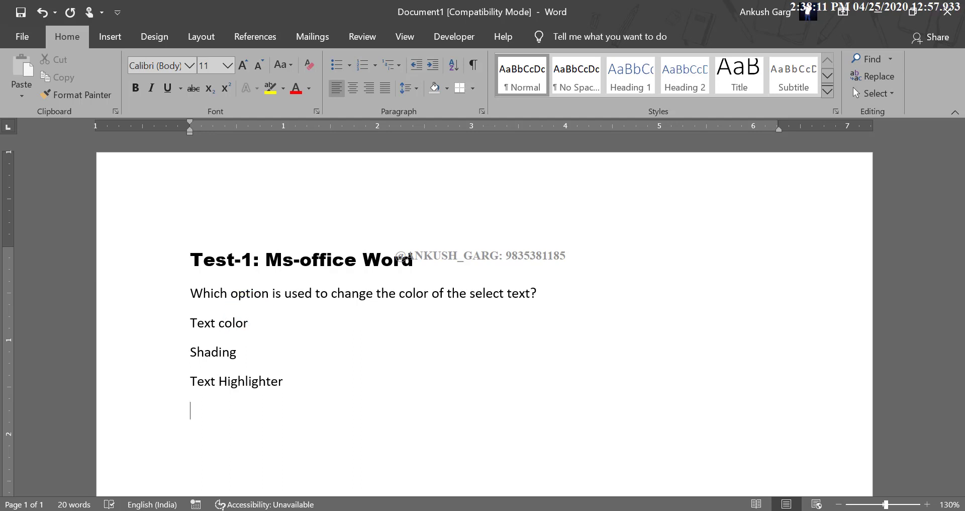
text(None)
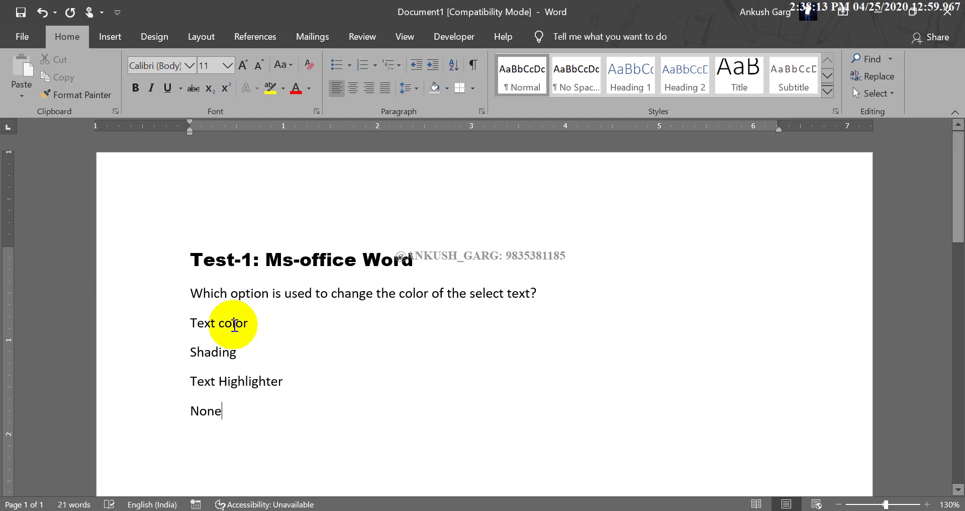
Step: Select the four answer options, then place the cursor in the Test-1 heading
click(183, 292)
drag(190, 318, 223, 412)
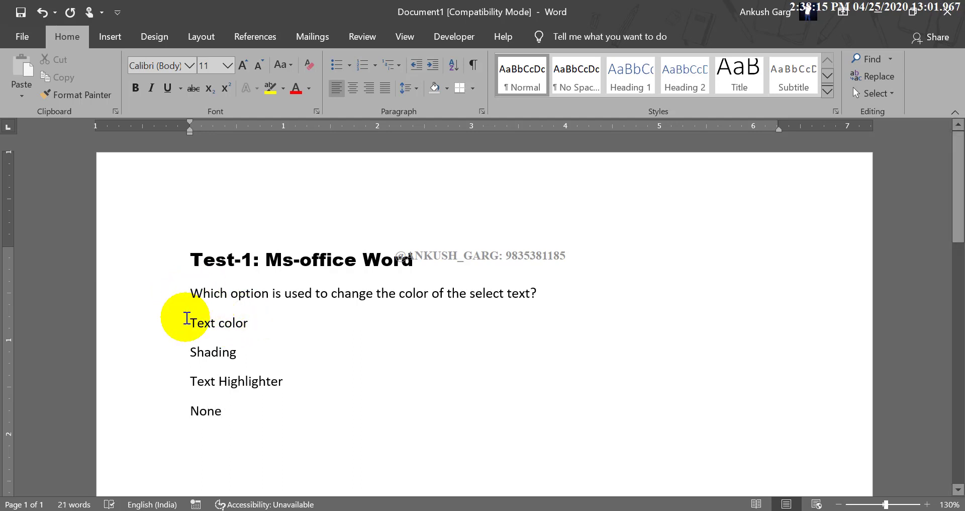
click(211, 294)
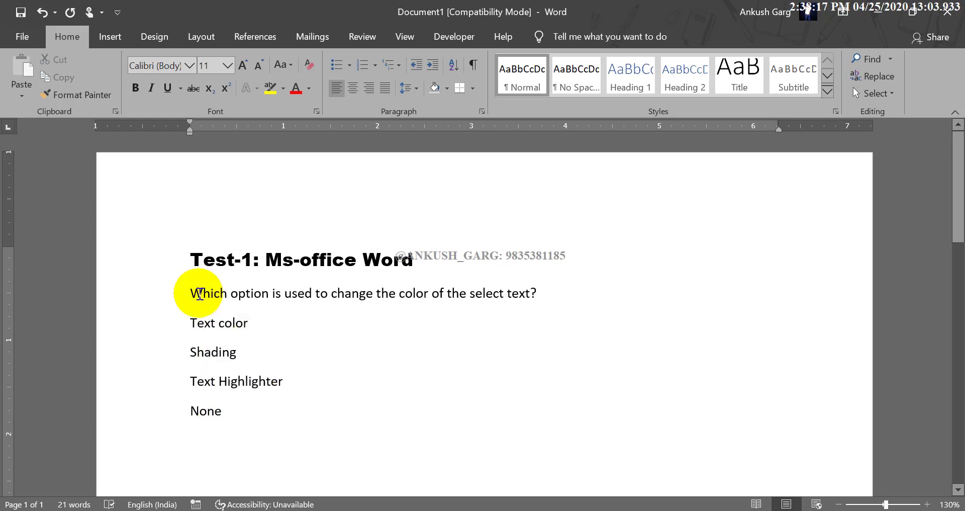
click(194, 260)
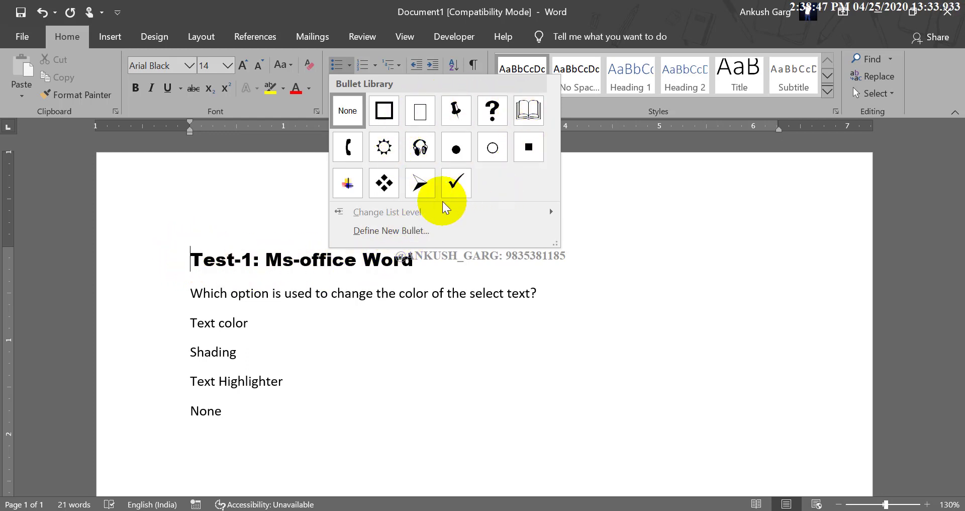
Step: Choose Define New Bullet for the heading and bring up its Symbol picker
click(394, 232)
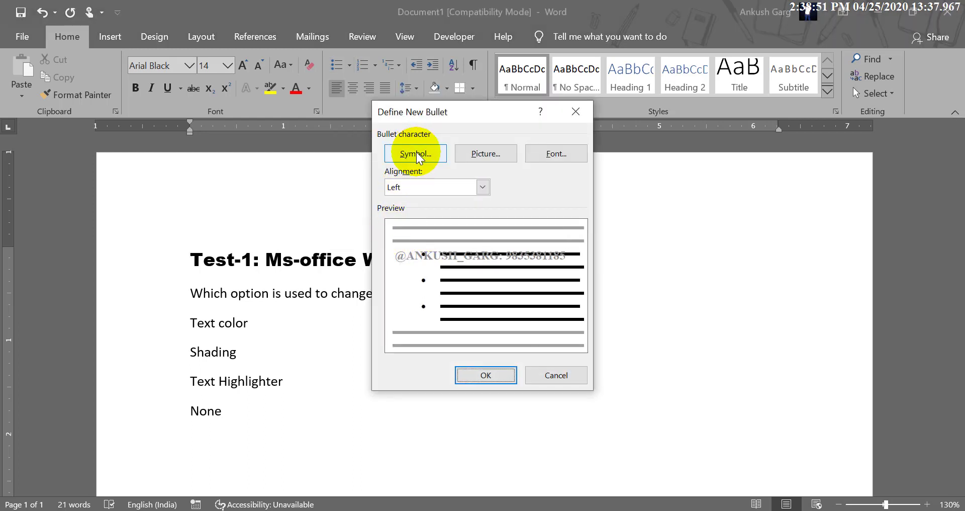
click(419, 154)
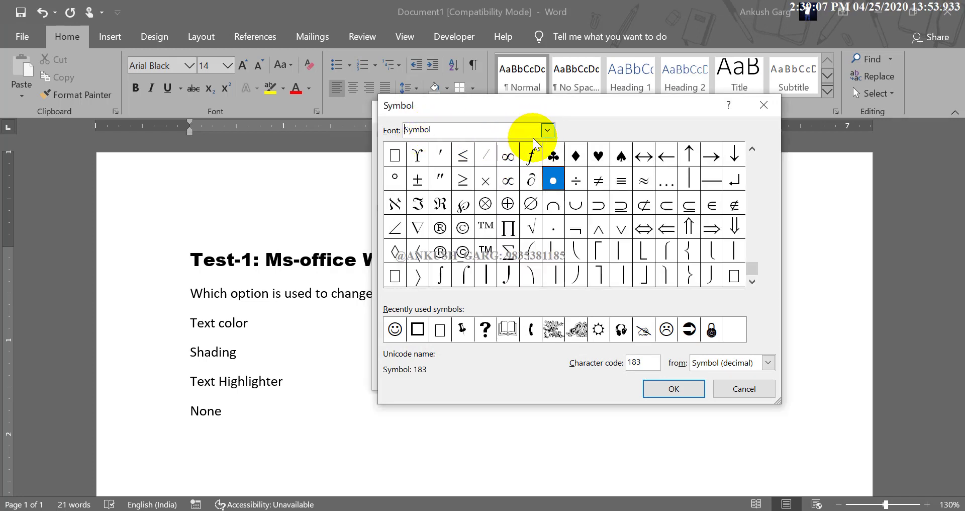
Step: Switch the symbol font to Webdings and preview several of its symbols
click(546, 131)
text(w)
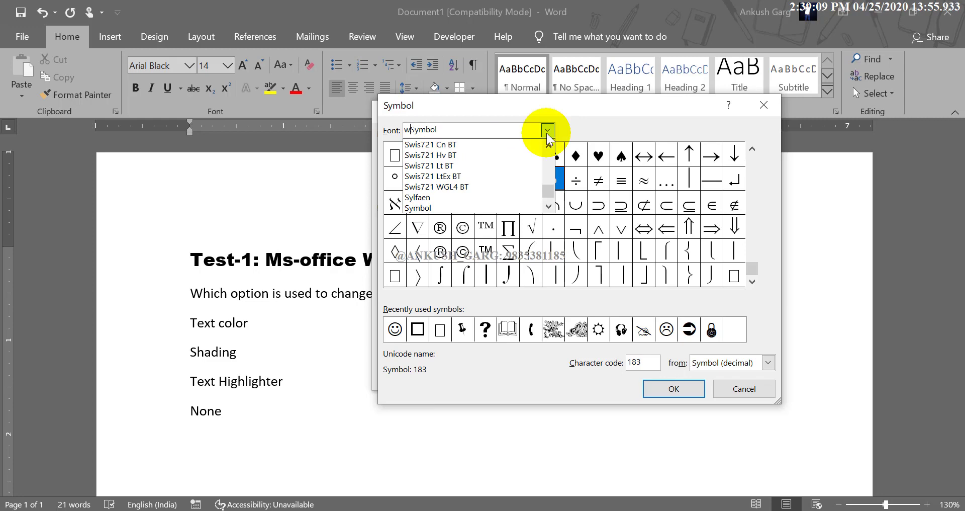
click(511, 135)
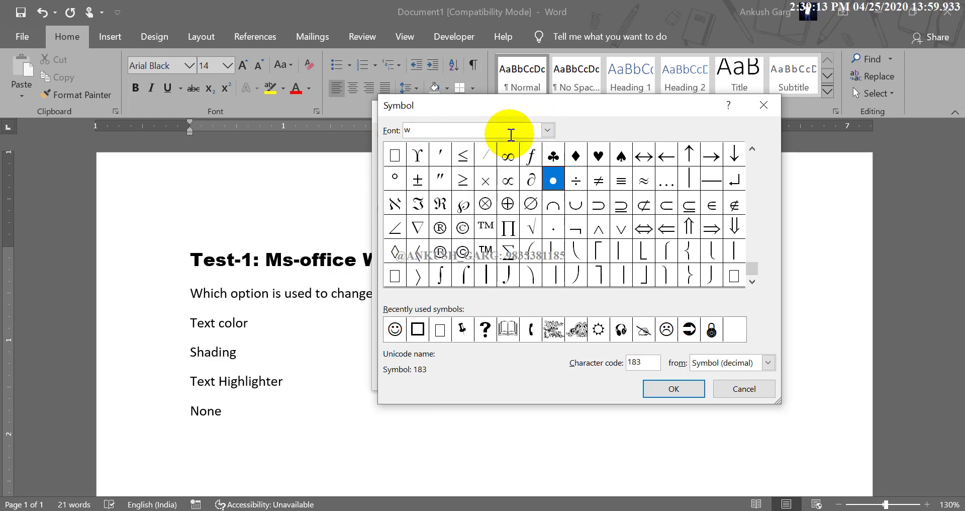
key(Return)
click(478, 154)
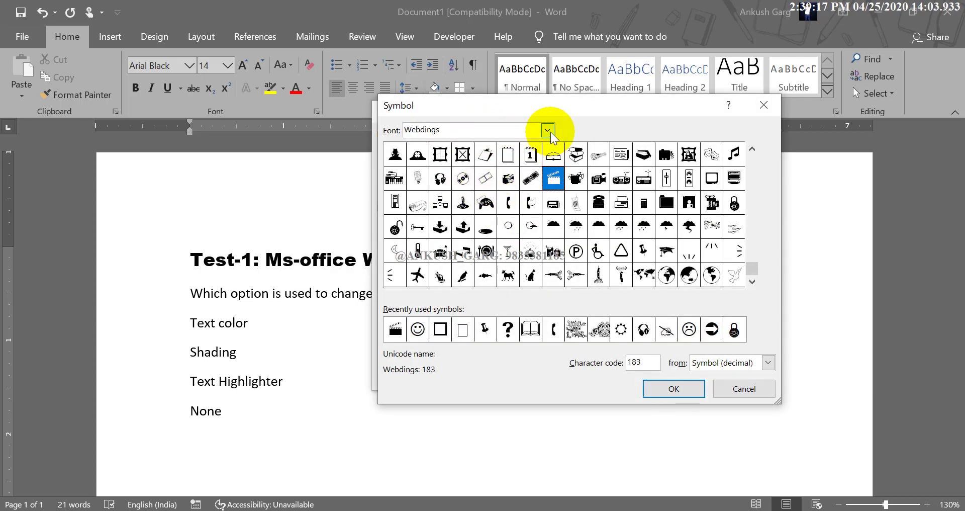
click(553, 155)
click(530, 155)
click(508, 155)
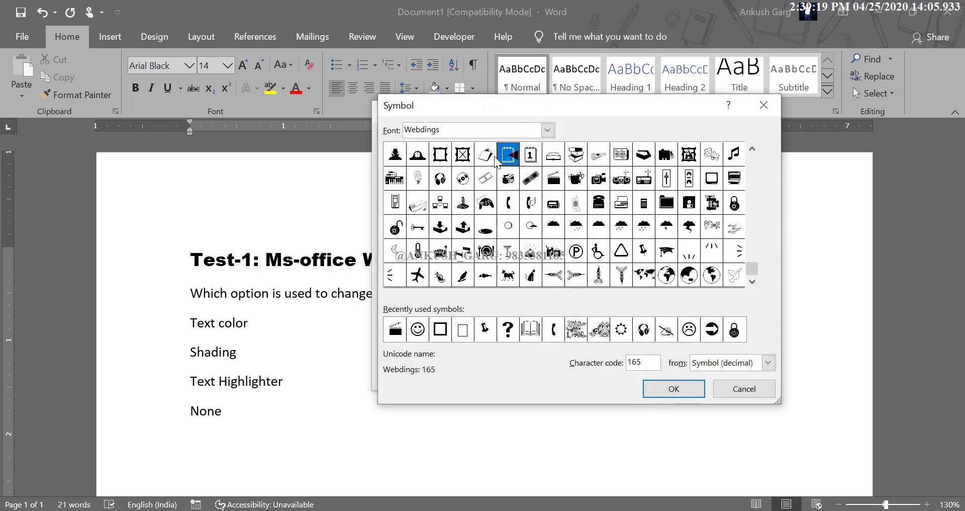
click(485, 155)
click(486, 203)
click(508, 203)
click(531, 203)
click(574, 206)
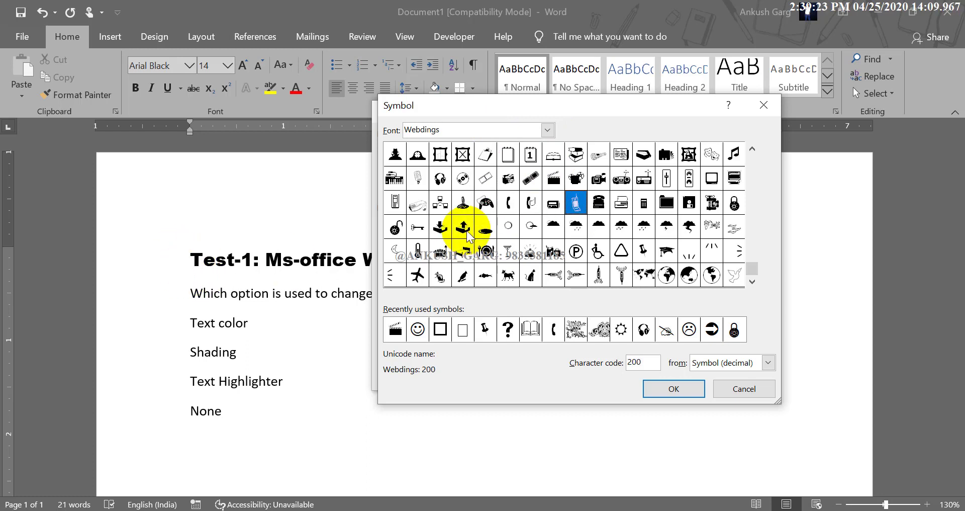
Step: Switch to Wingdings and apply the computer symbol (code 58) as the heading's bullet
click(547, 130)
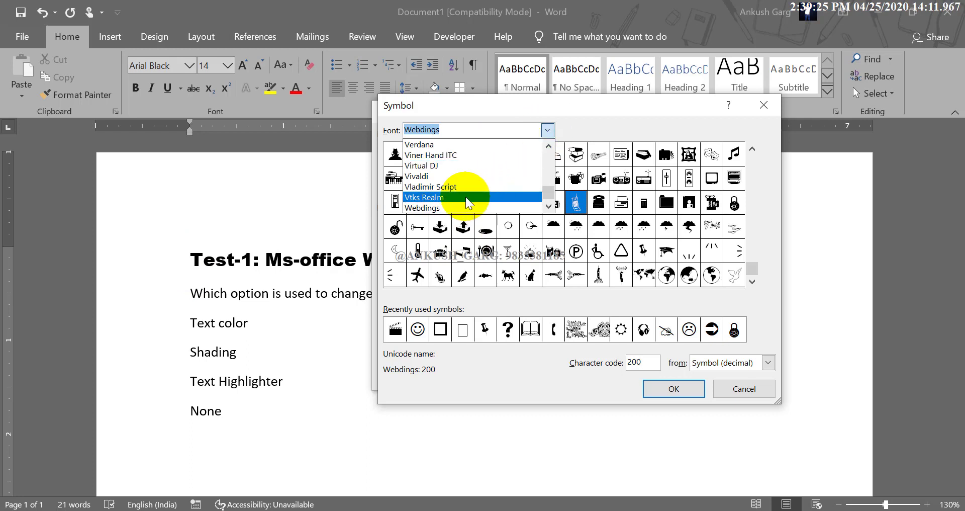
scroll(477, 197, down, 1)
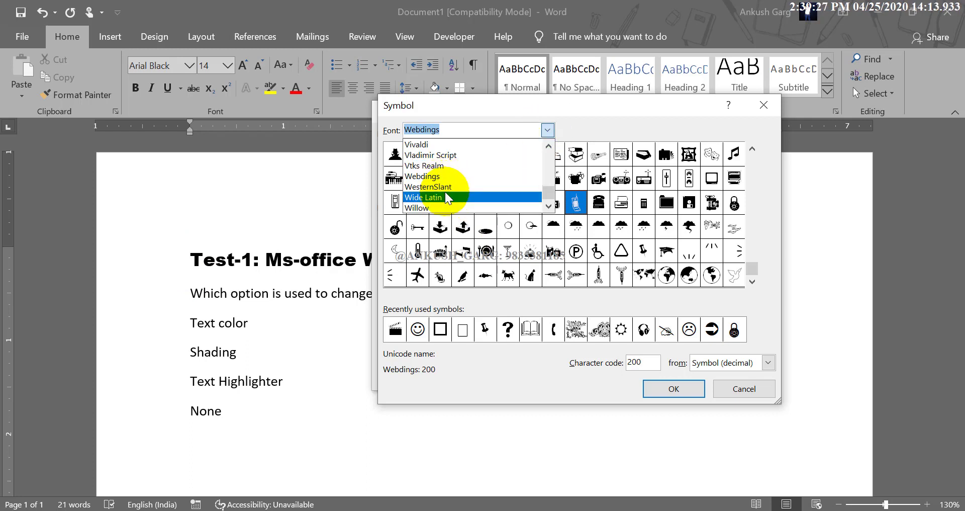
scroll(442, 196, down, 1)
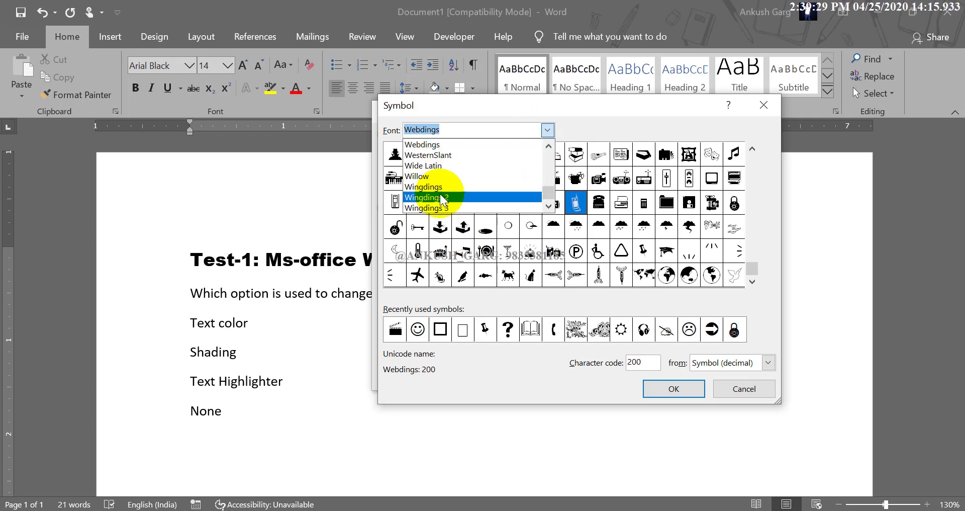
click(436, 186)
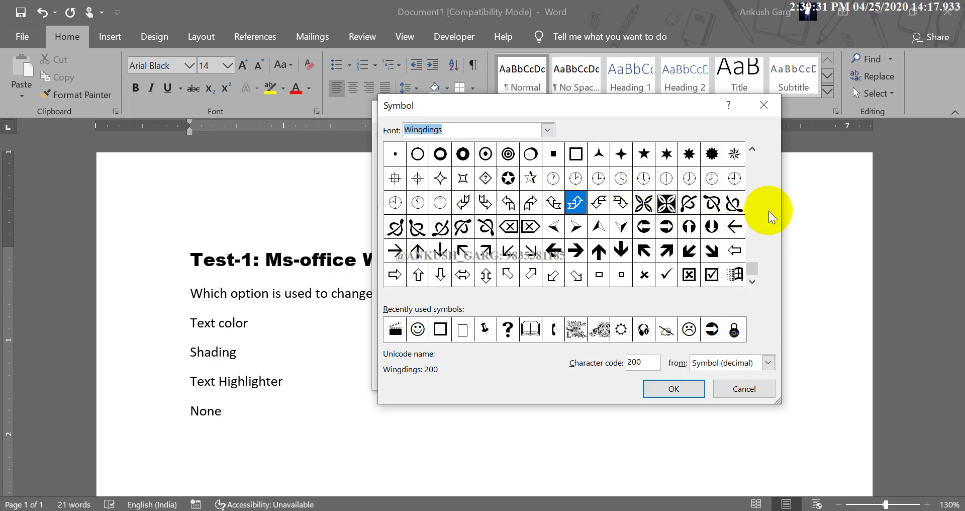
click(754, 193)
click(756, 182)
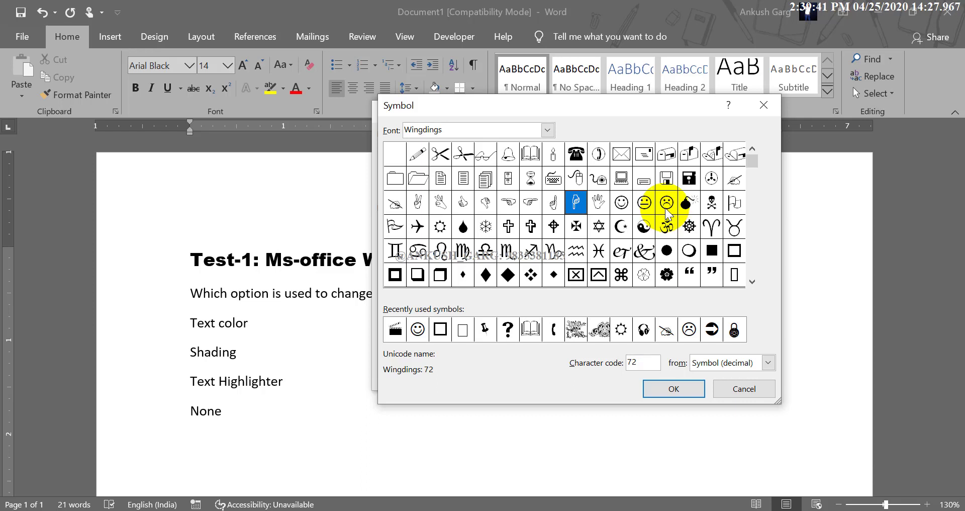
click(417, 154)
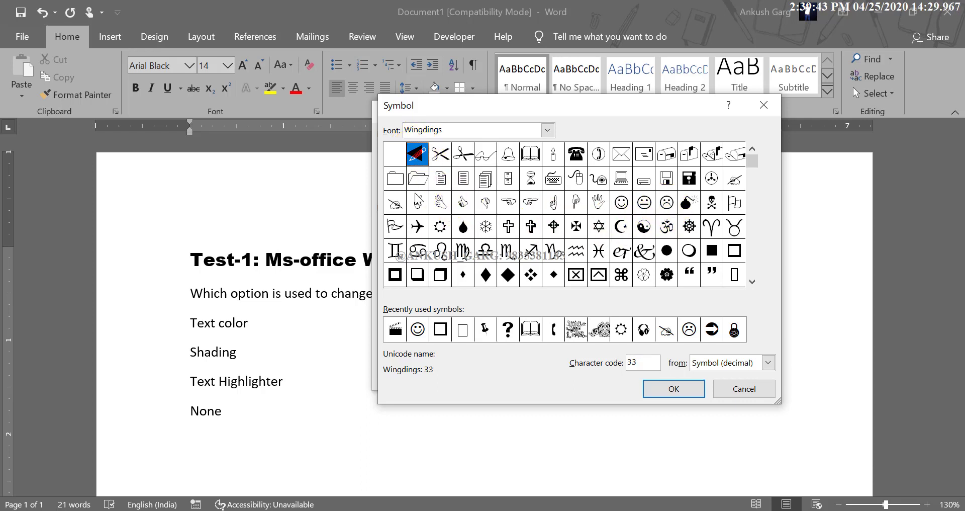
click(396, 203)
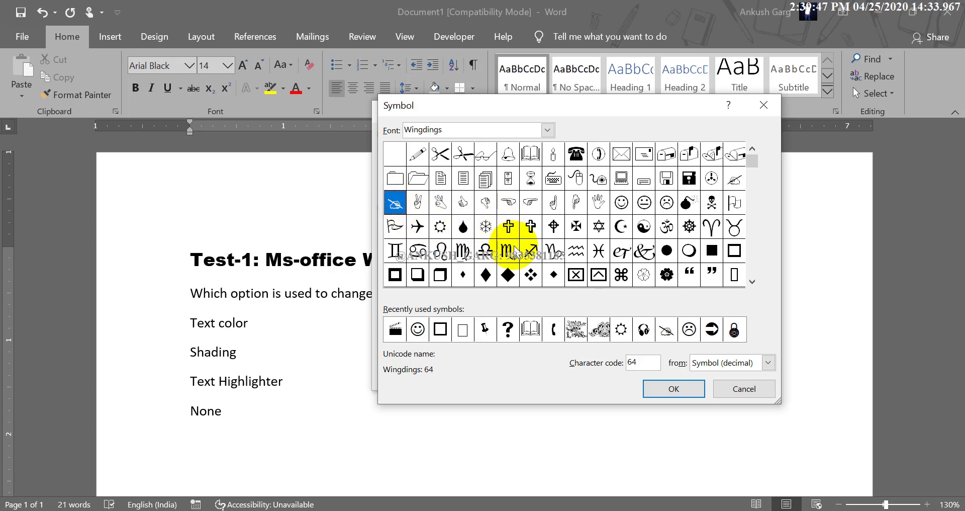
click(621, 179)
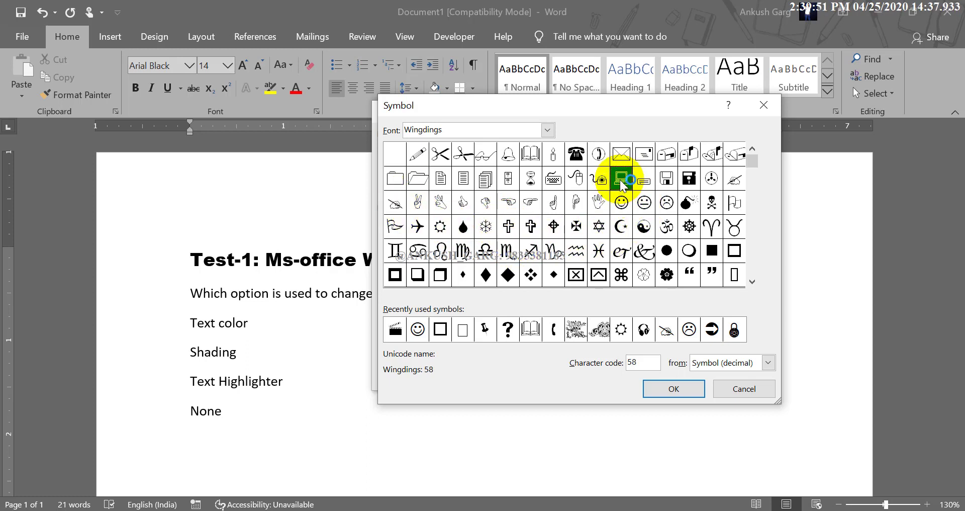
click(673, 388)
click(487, 375)
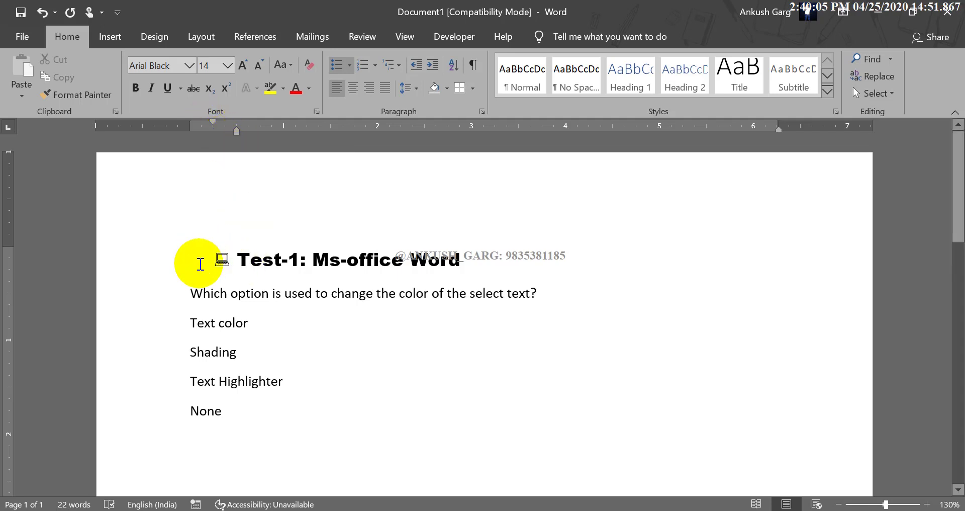
Step: Shift the heading's indent back and forth with Decrease and Increase Indent
click(420, 67)
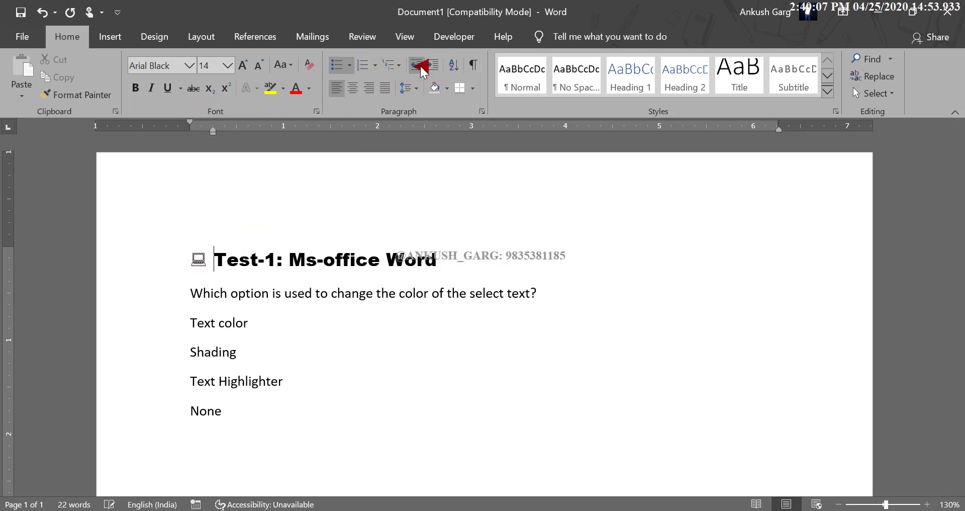
click(431, 65)
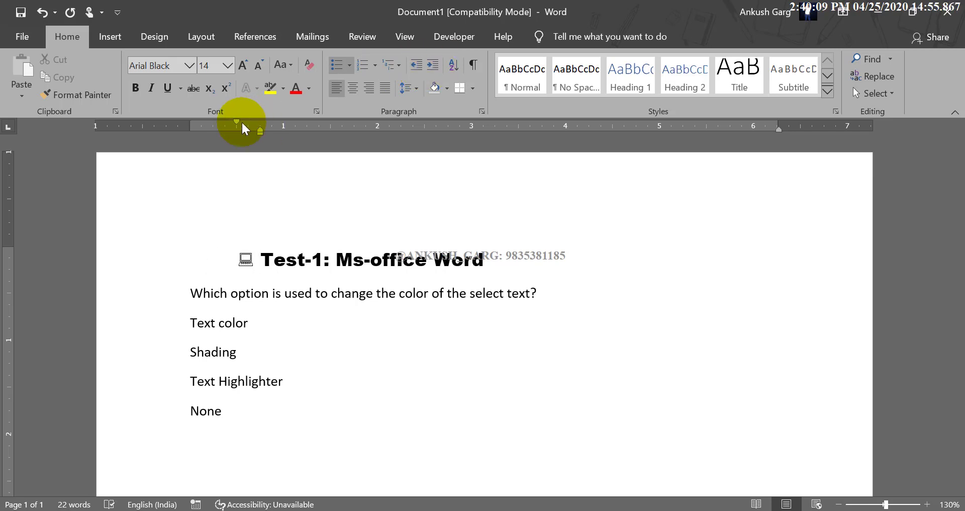
click(417, 68)
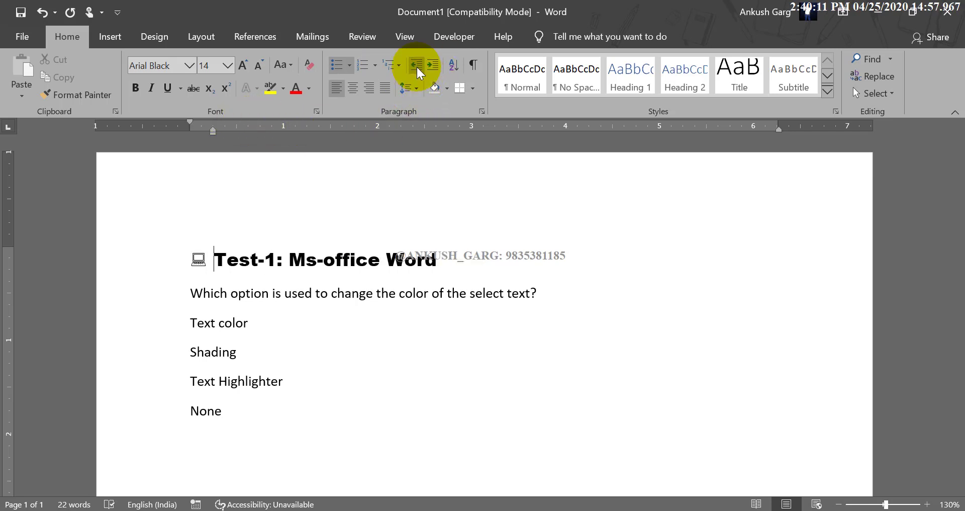
click(435, 66)
click(420, 67)
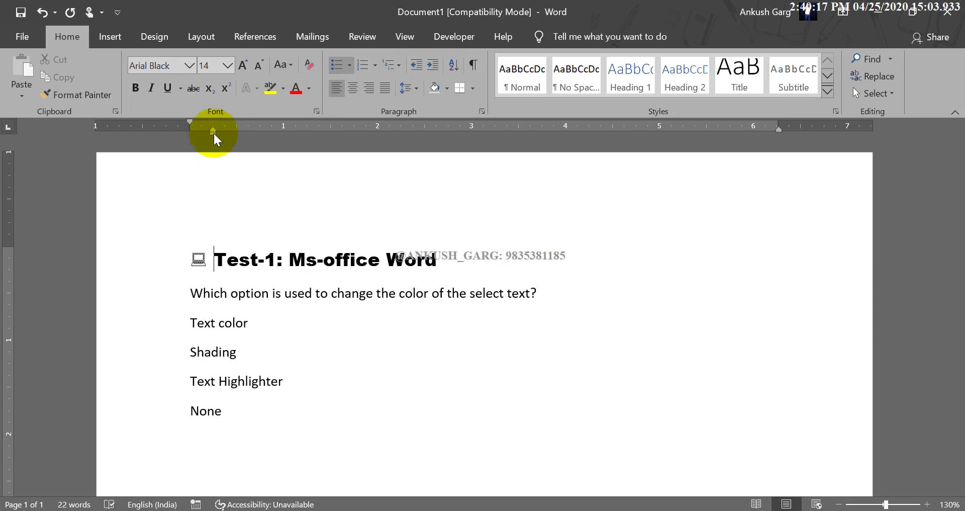
Step: Drag the ruler indent markers to widen the gap between the bullet and heading text
mouse_move(212, 131)
mouse_down()
mouse_move(255, 133)
mouse_move(189, 119)
mouse_move(227, 119)
mouse_move(191, 125)
mouse_up()
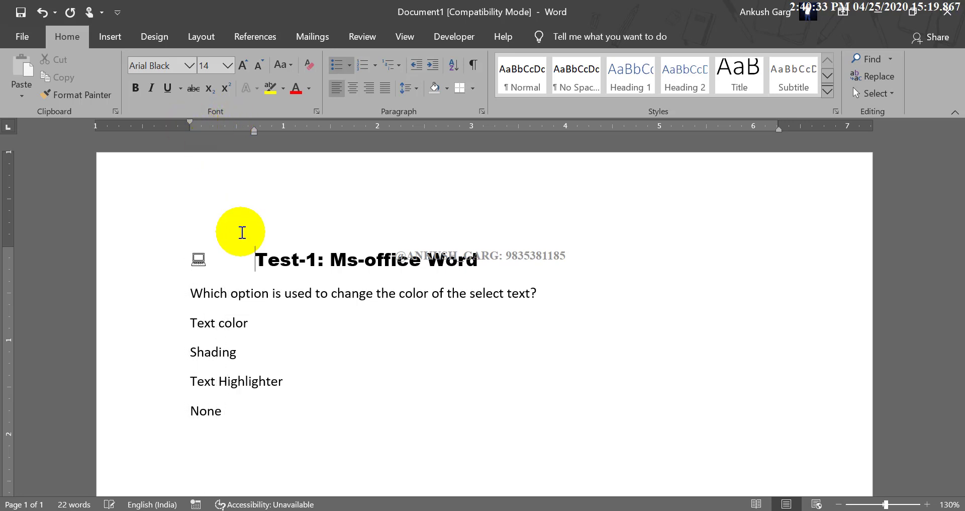
click(241, 258)
drag(253, 132, 229, 131)
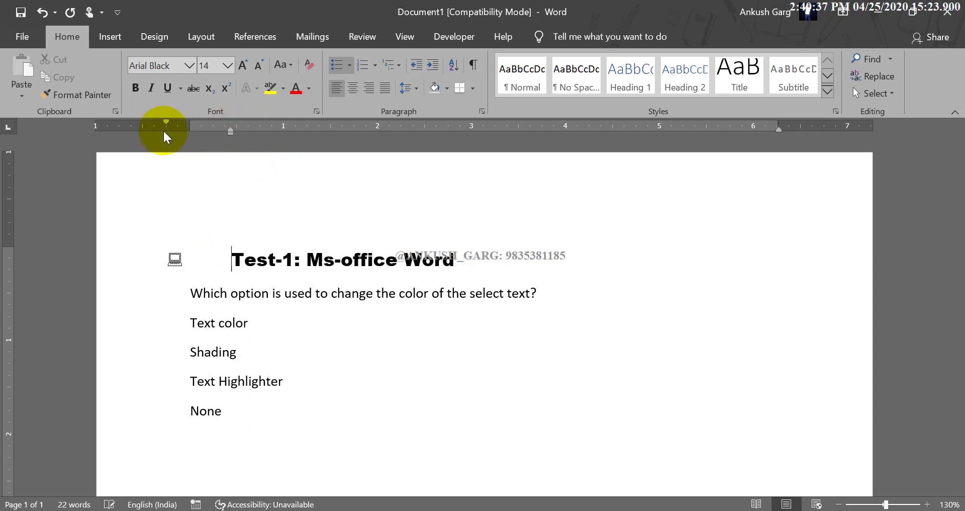
drag(166, 120, 190, 120)
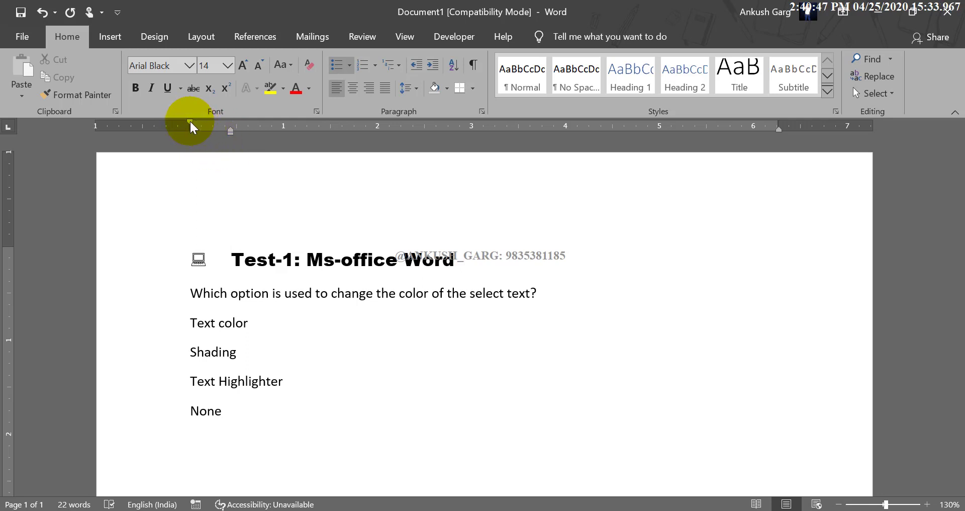
drag(189, 121, 189, 120)
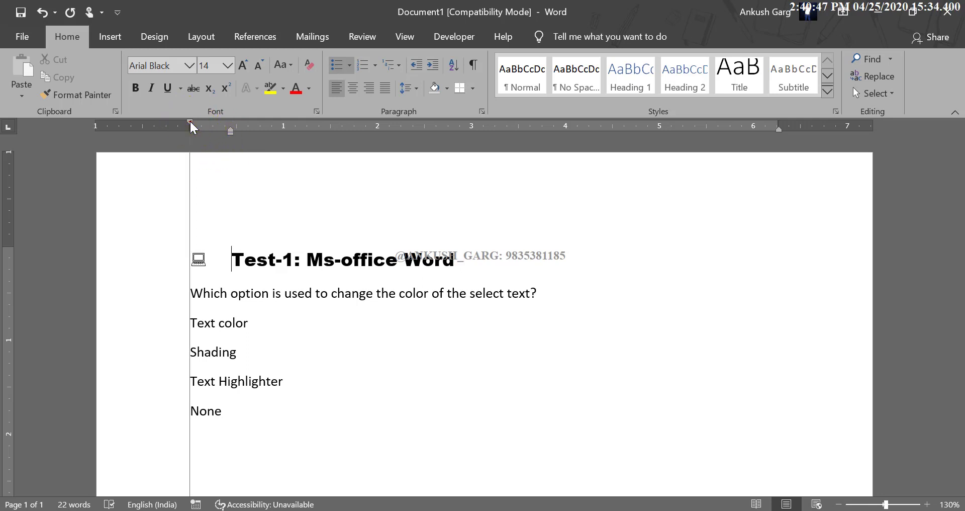
Step: Apply 1. 2. 3. numbering so the first question reads as item 1
click(230, 131)
click(230, 131)
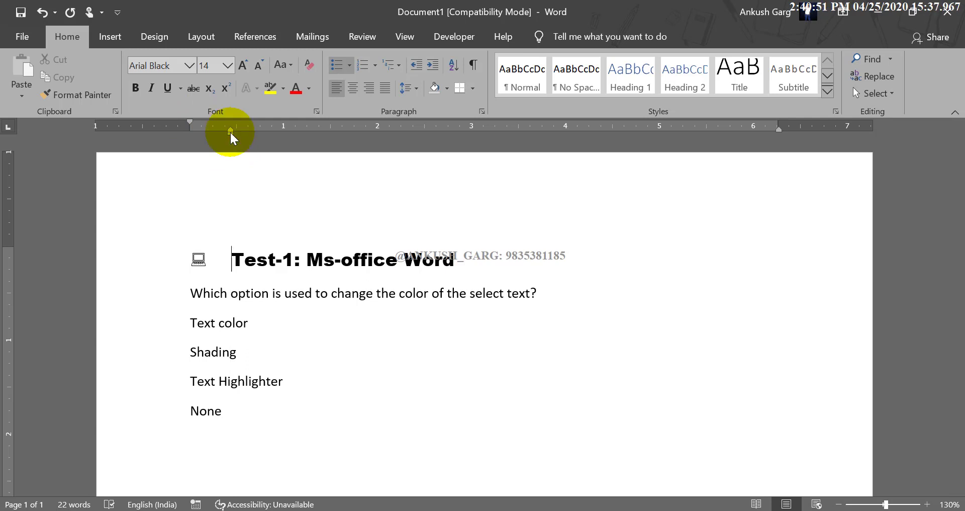
click(191, 293)
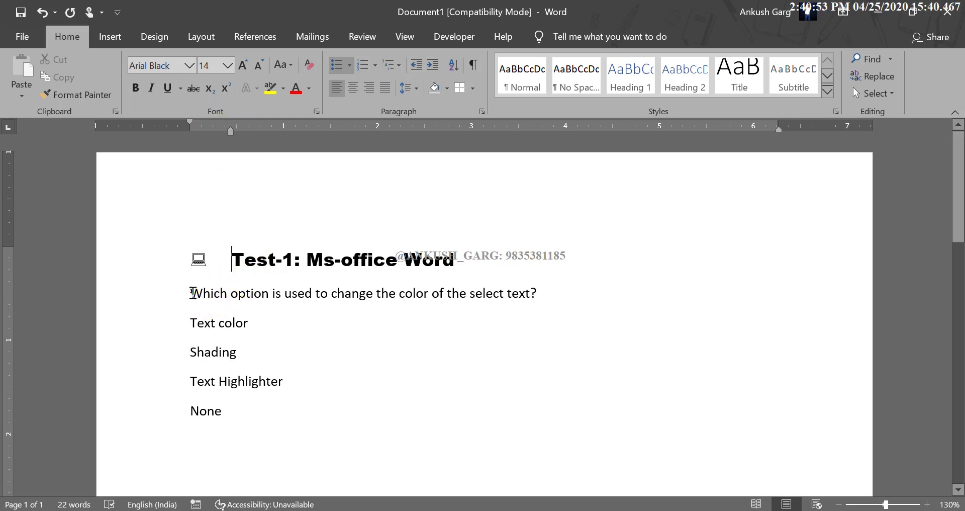
click(350, 66)
click(352, 67)
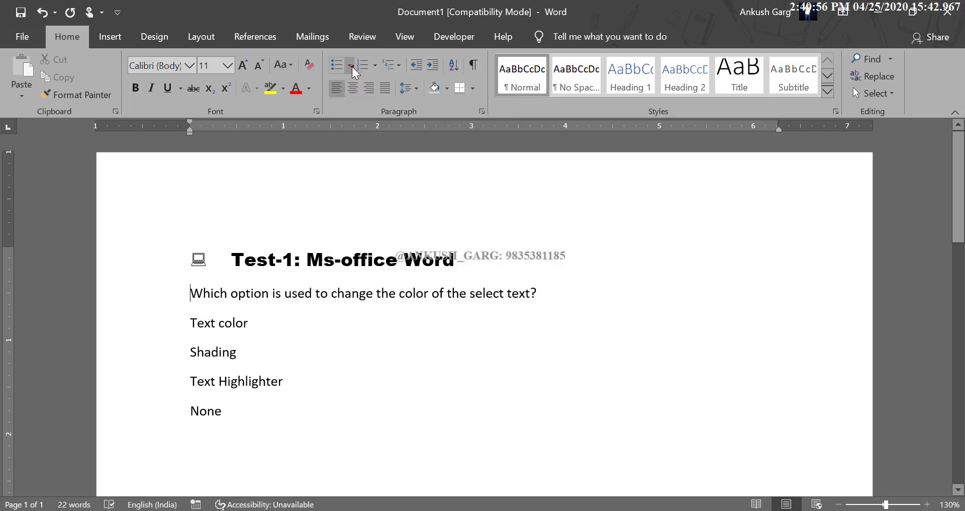
click(378, 68)
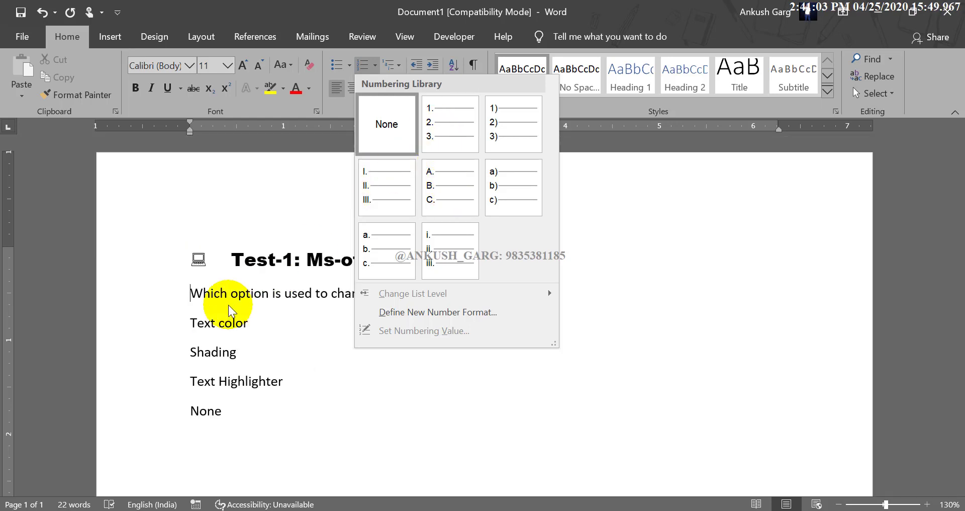
click(442, 125)
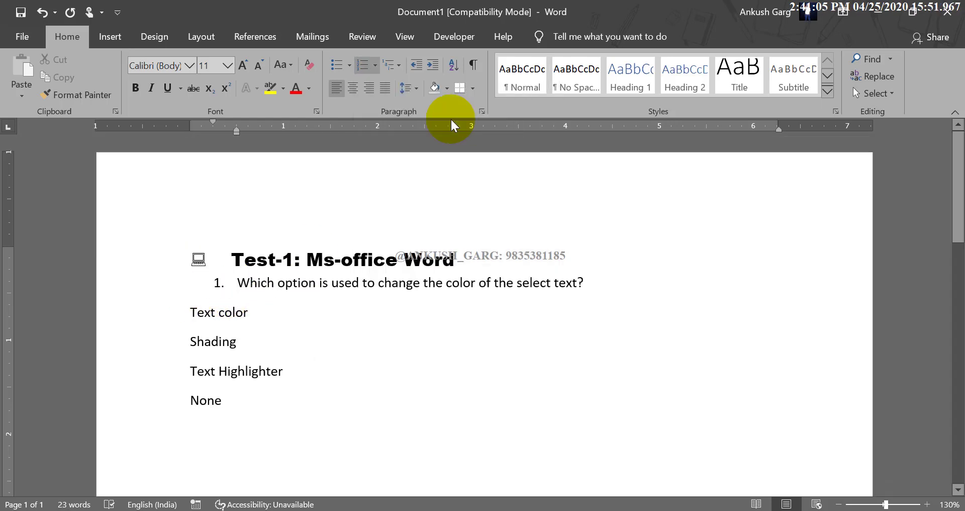
Step: Add an unbulleted blank line after the heading and pull question 1 back to the margin
click(493, 252)
click(486, 264)
key(Return)
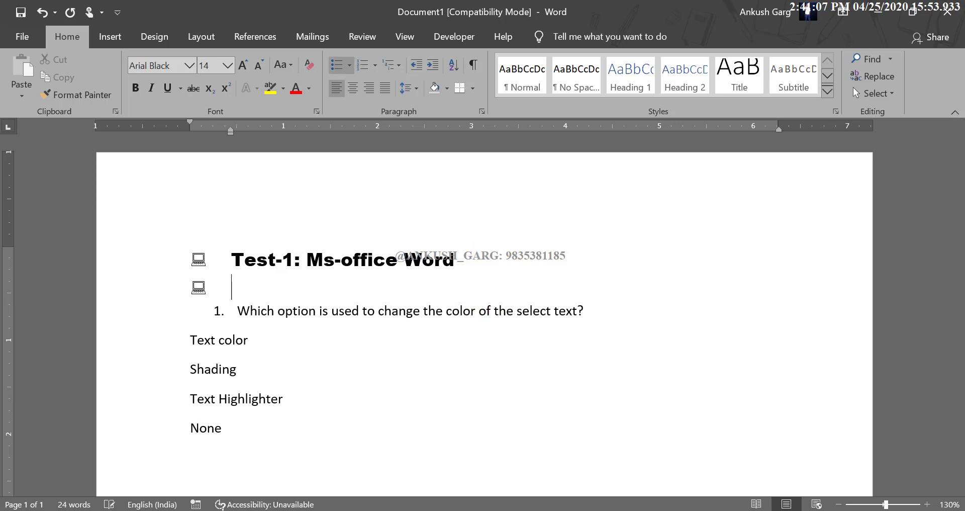
key(BackSpace)
click(239, 310)
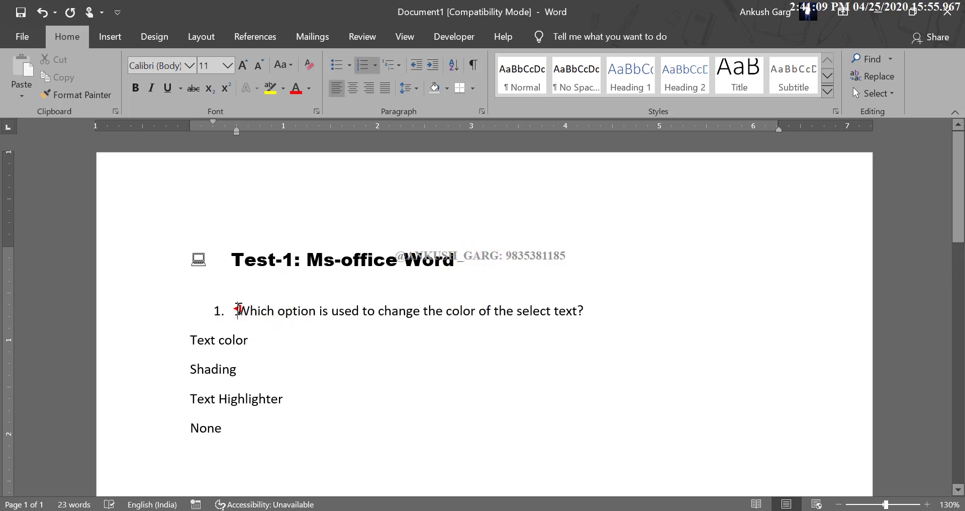
click(415, 65)
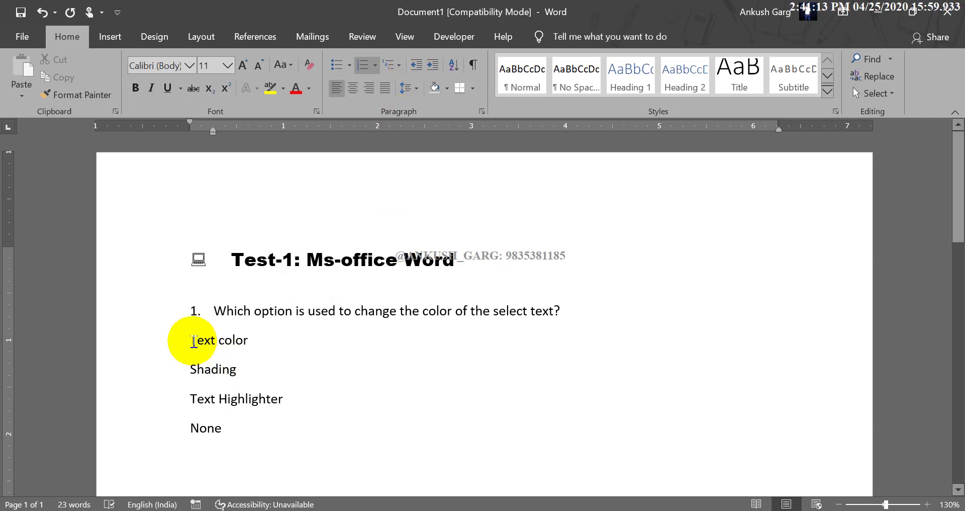
drag(193, 342, 226, 430)
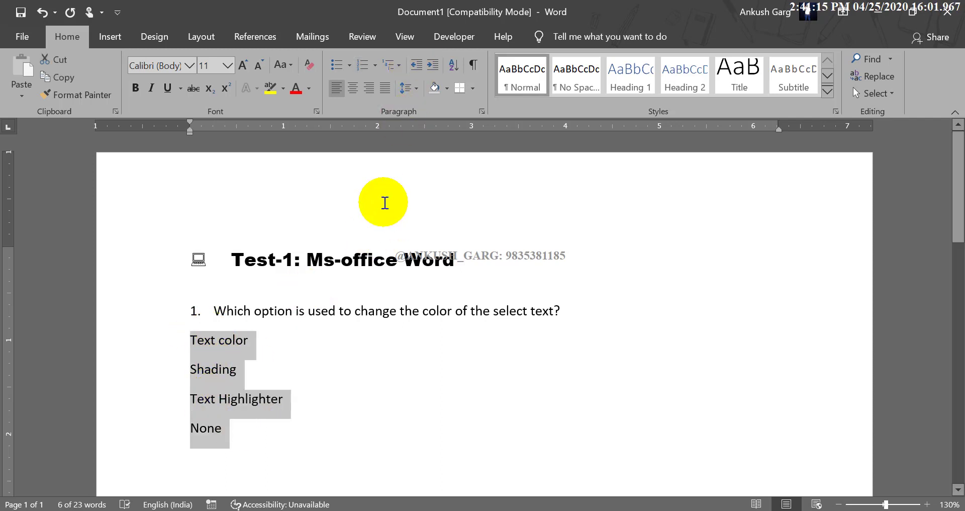
Step: Define a hollow-square Wingdings bullet and apply it to the four answer options
click(373, 64)
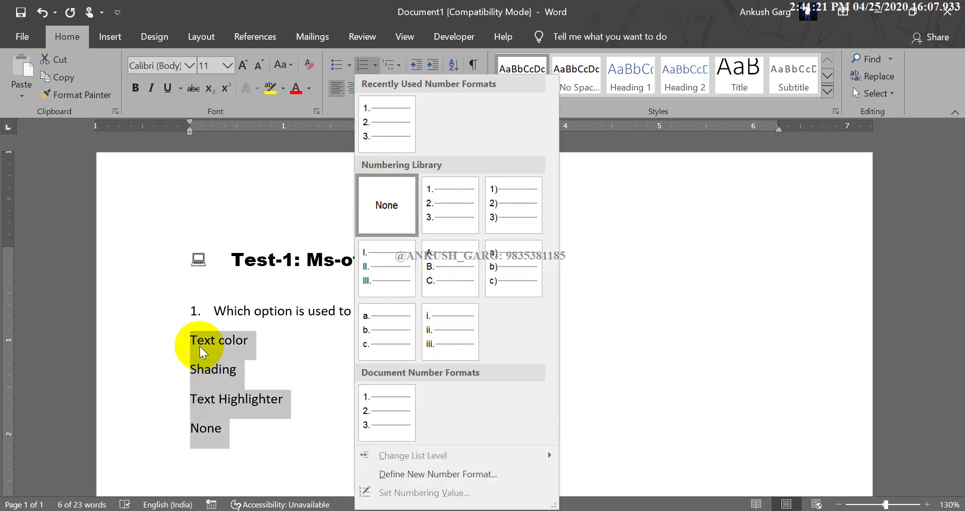
click(348, 67)
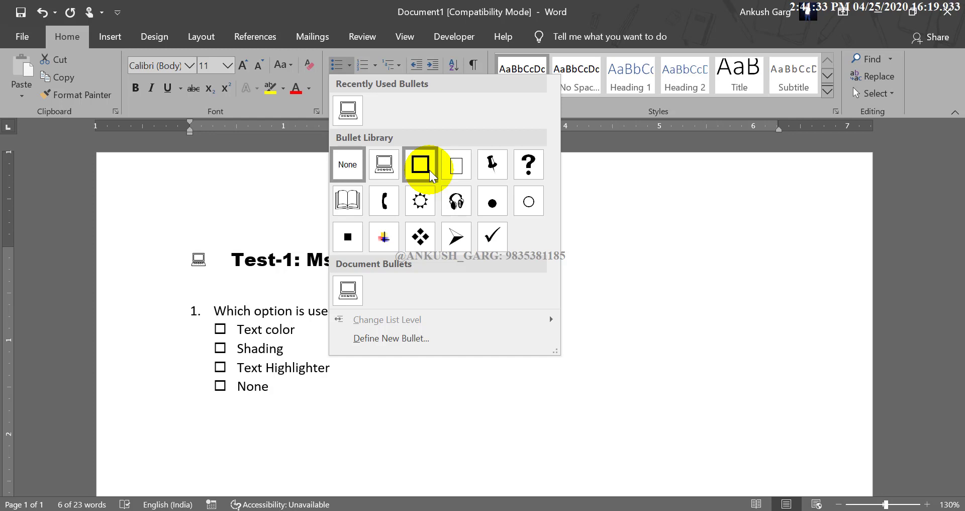
click(382, 347)
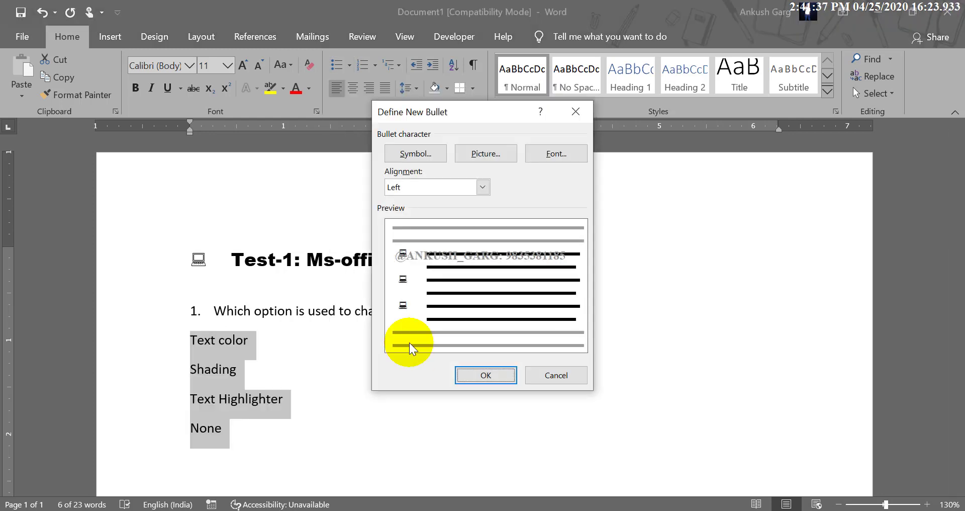
click(435, 155)
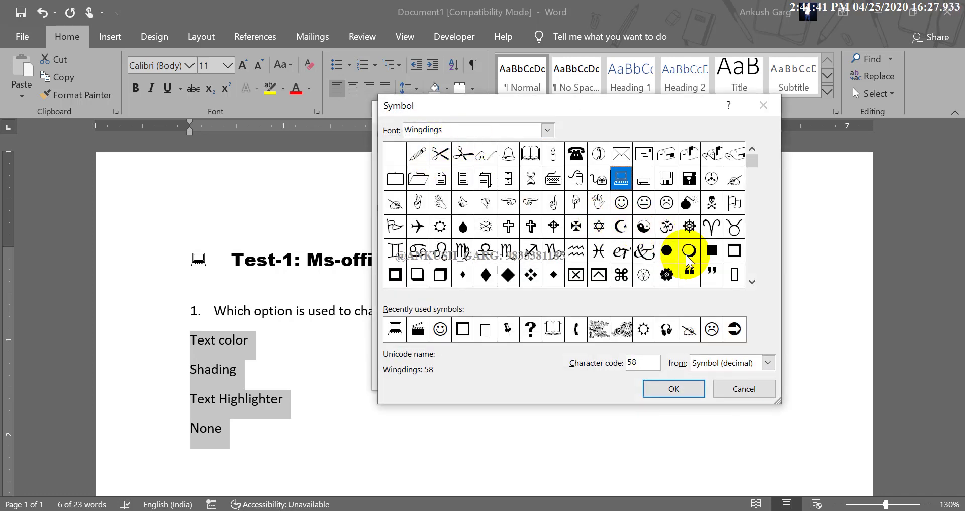
click(757, 260)
click(757, 261)
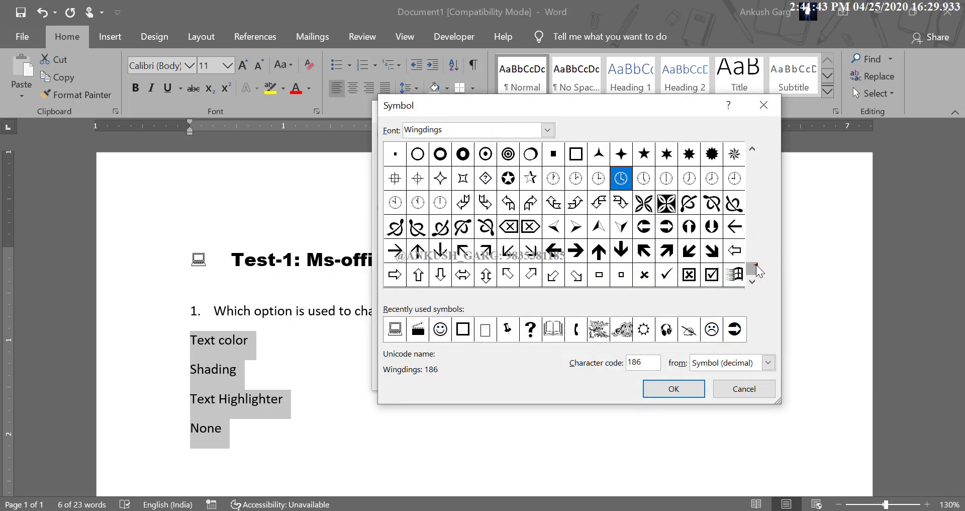
click(576, 153)
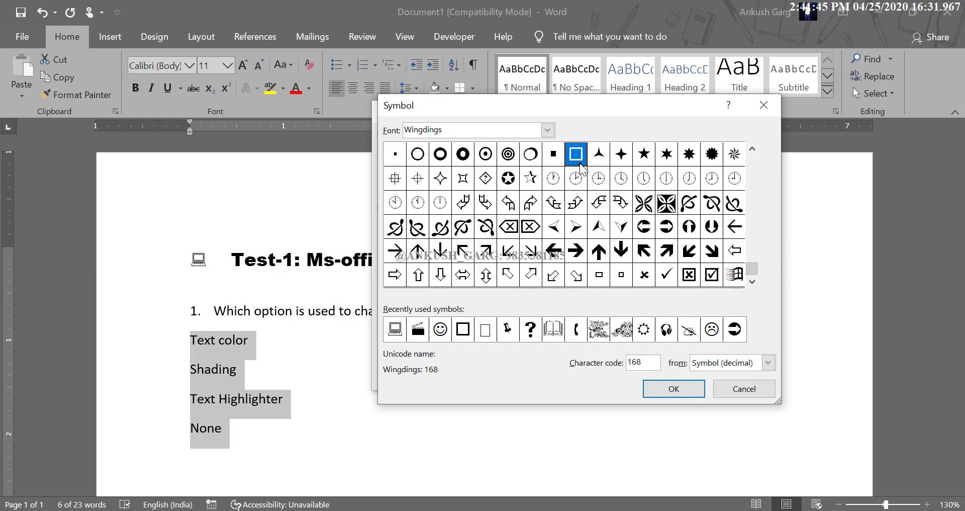
click(674, 389)
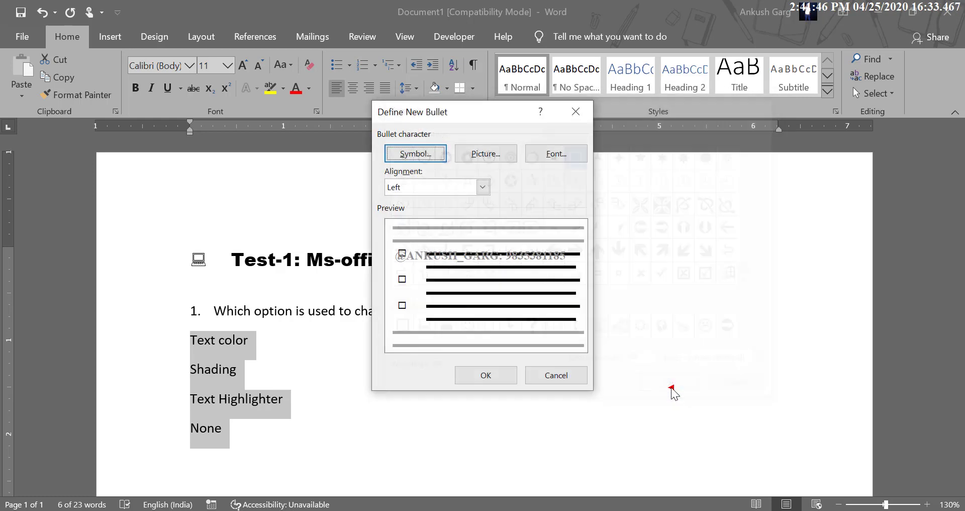
click(512, 377)
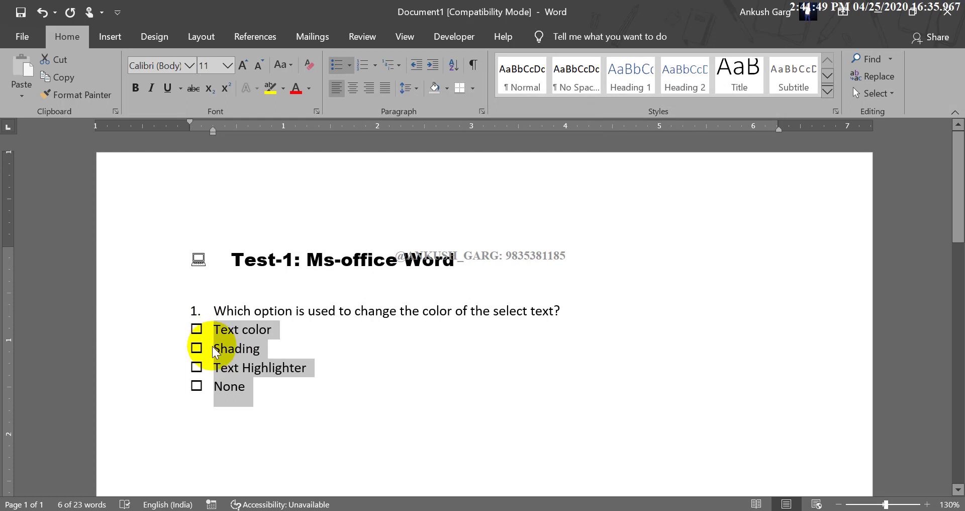
Step: Indent the four options two steps and enlarge their square checkbox bullets to about 14 pt
click(436, 66)
click(435, 65)
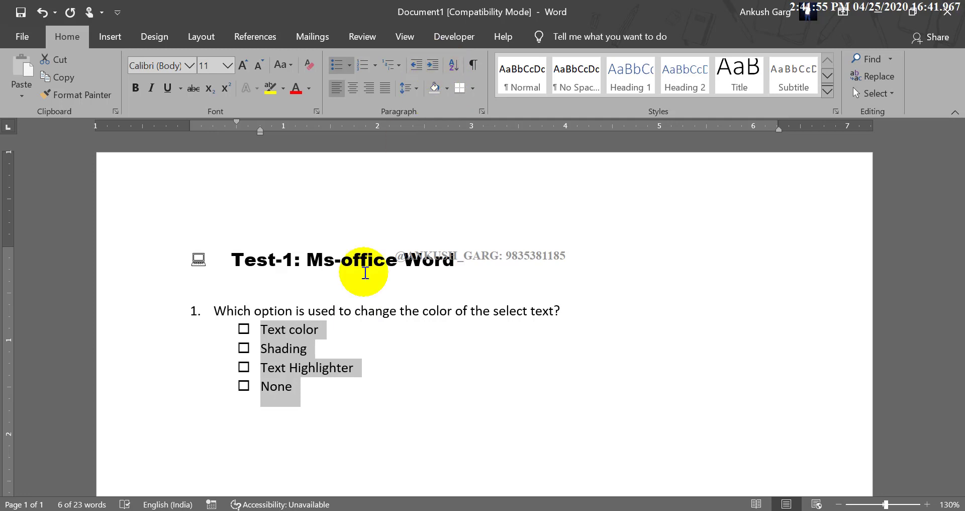
click(246, 329)
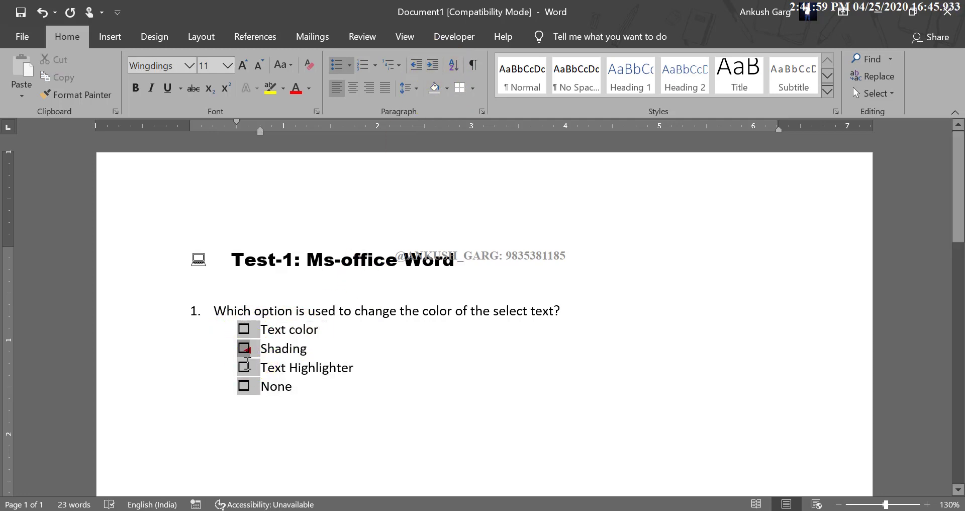
click(244, 66)
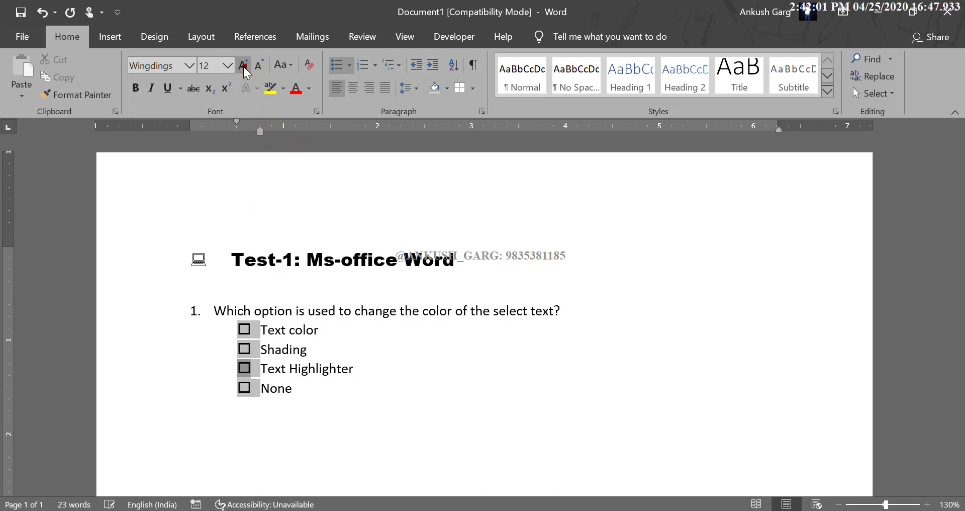
click(244, 67)
click(243, 67)
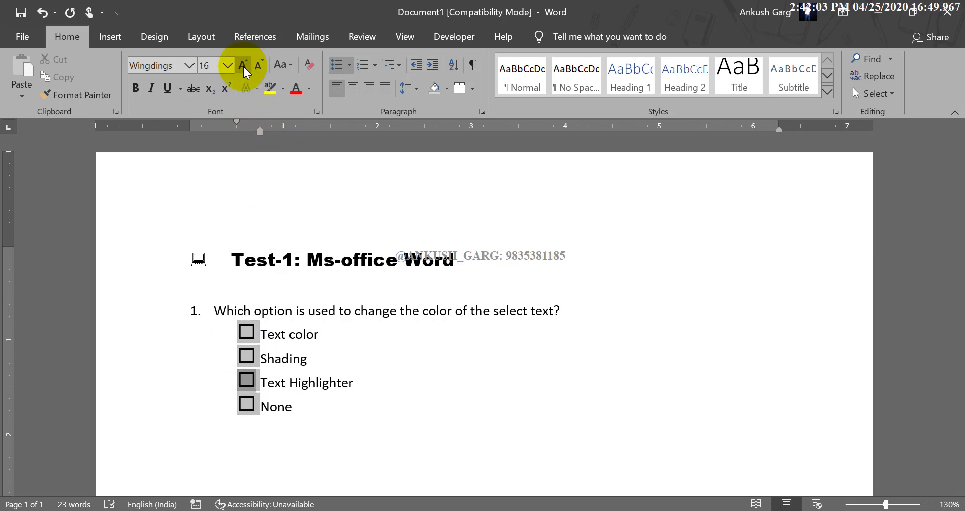
click(257, 66)
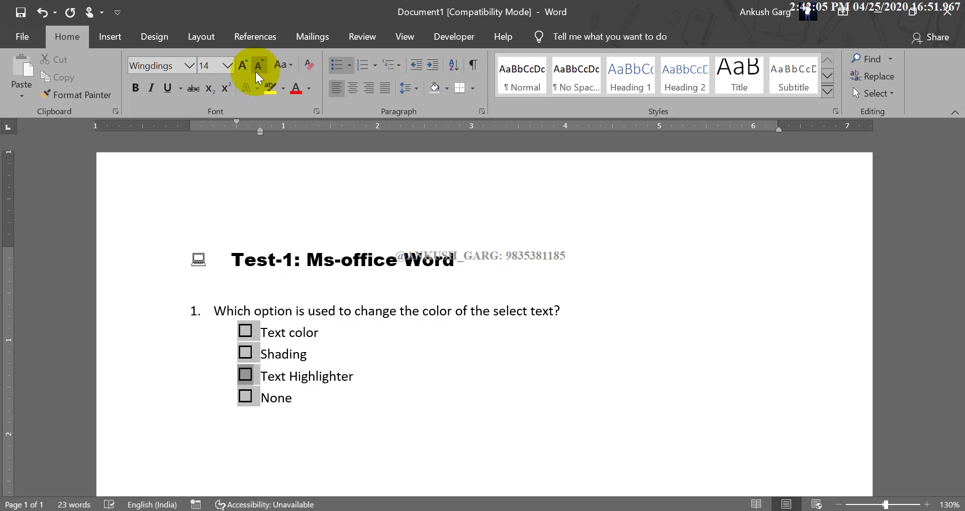
click(247, 70)
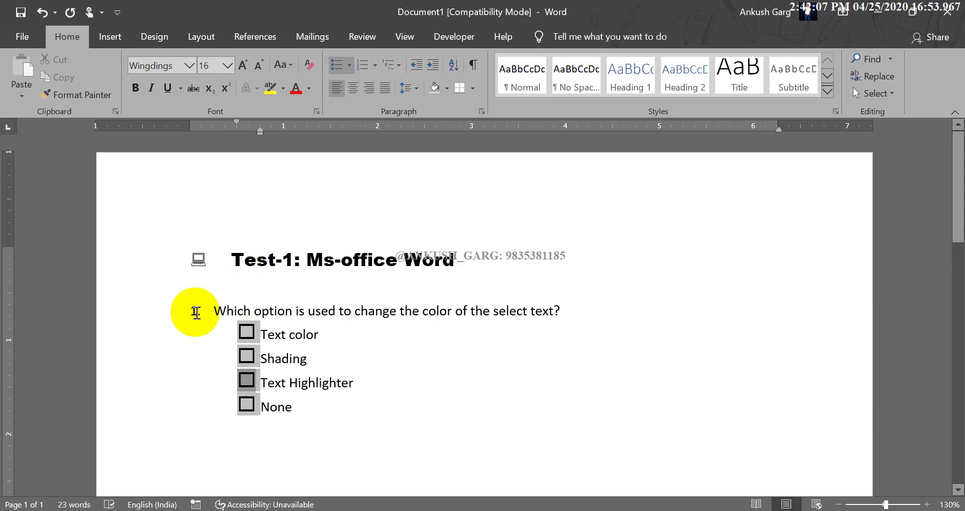
click(281, 371)
click(247, 404)
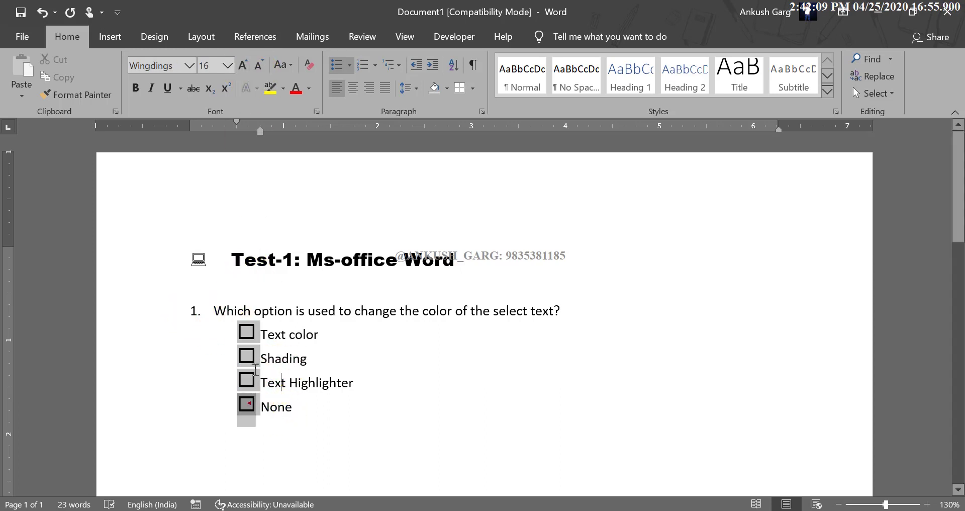
click(315, 401)
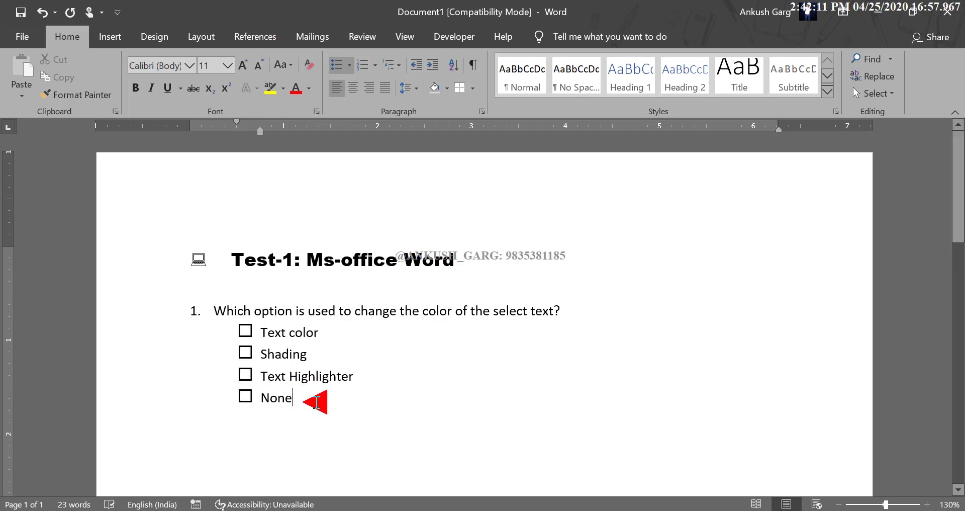
Step: Start numbered item 2 and paste question 1 with its four checkbox options there
key(Return)
key(Return)
text(2.)
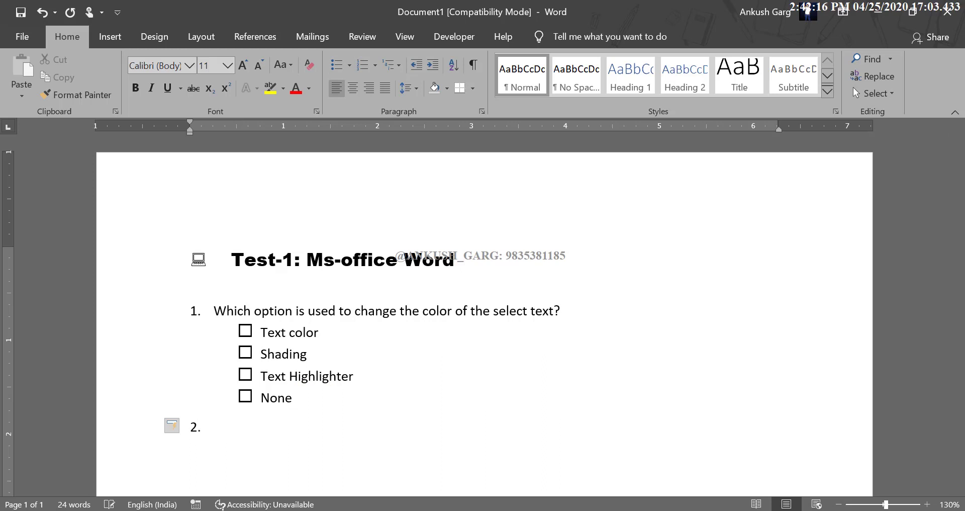
key(space)
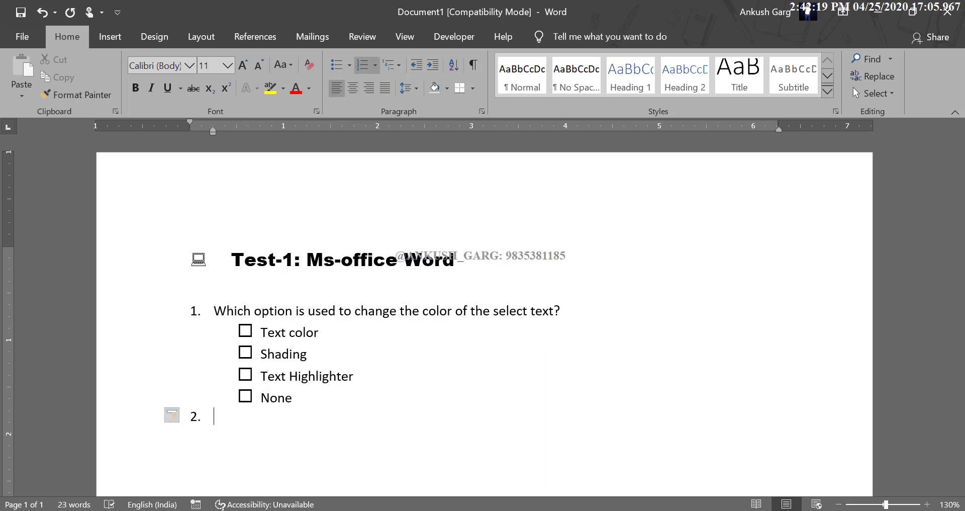
key(shift+Up)
key(shift+Up)
key(shift+Up)
key(ctrl+c)
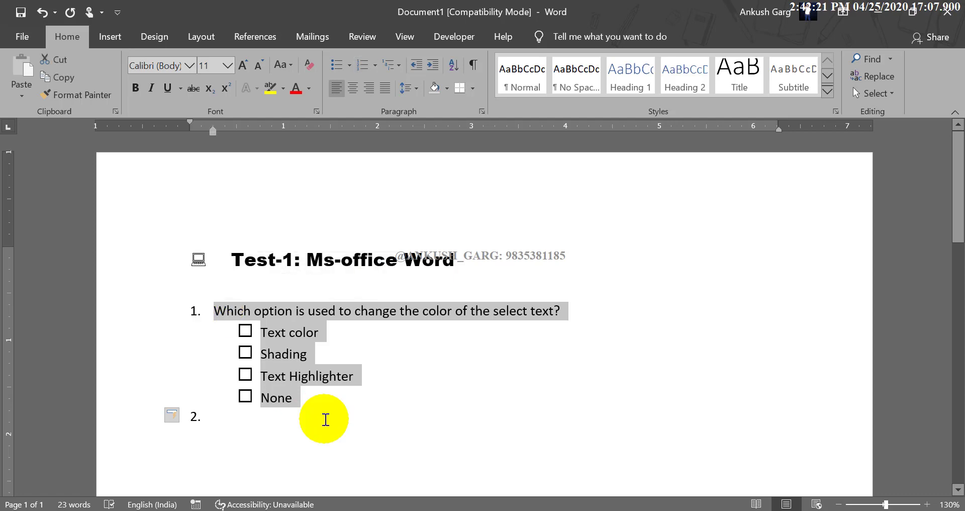
click(265, 425)
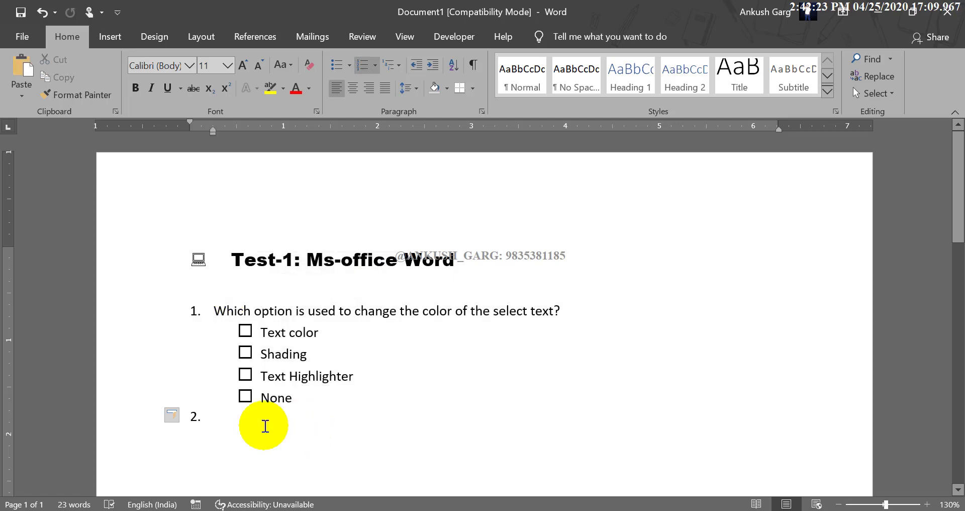
key(ctrl+v)
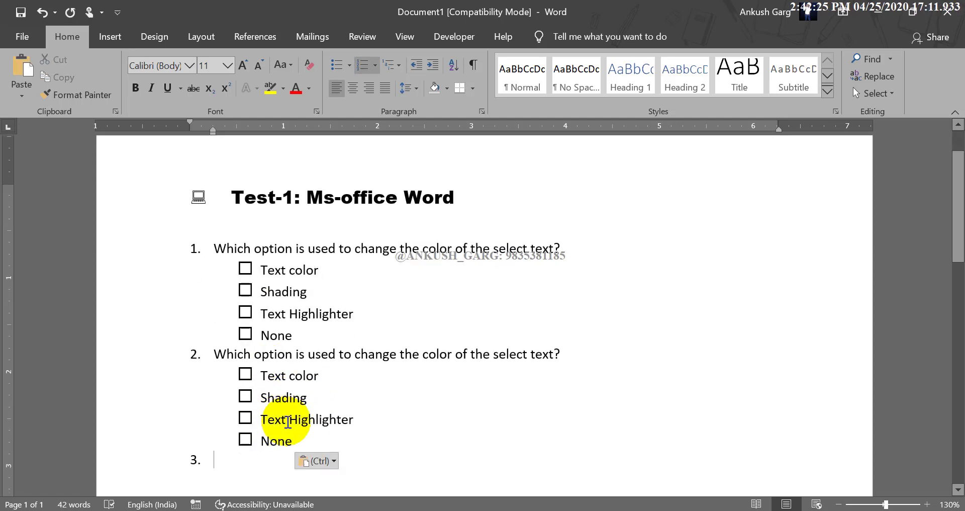
drag(215, 353, 551, 361)
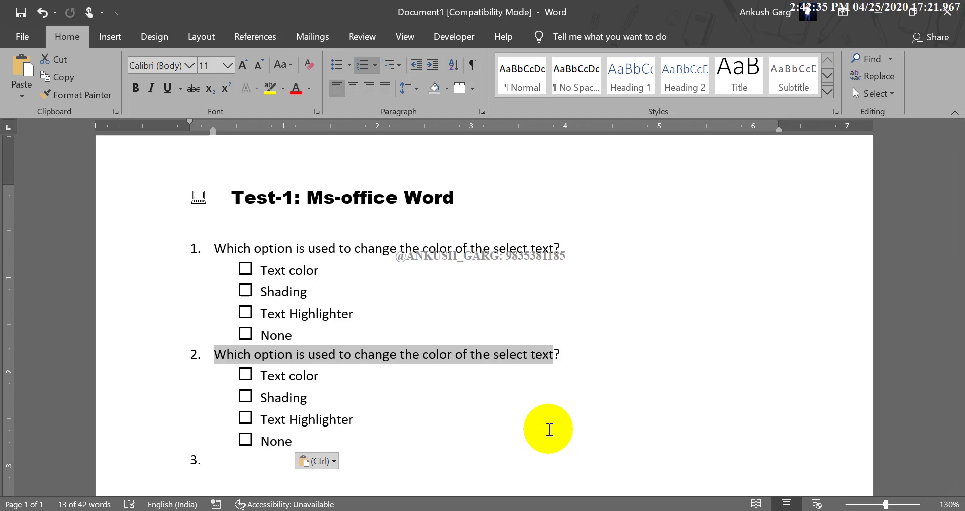
Step: Reword question 2 as '___ Option helps to copy the formatting of text and apply it into other text'
key(BackSpace)
text(___________________Op)
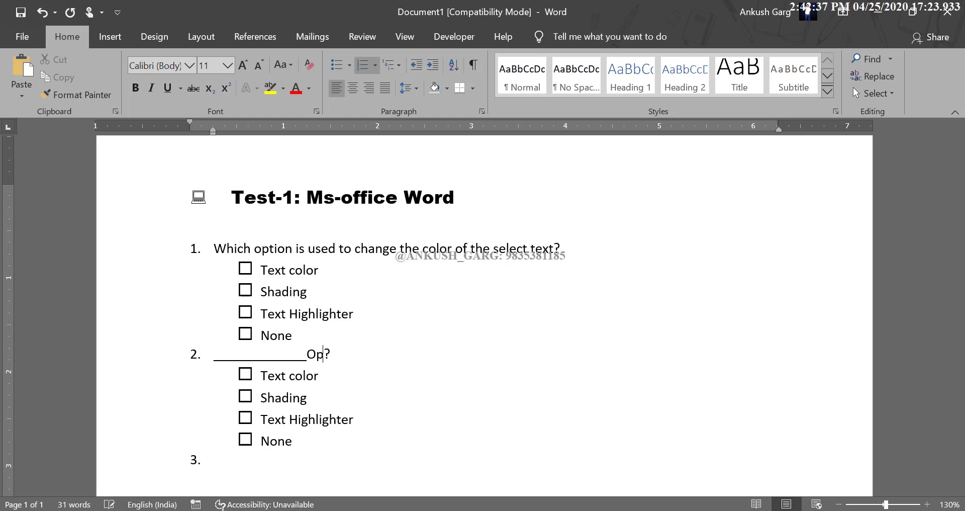
text(tion heklp)
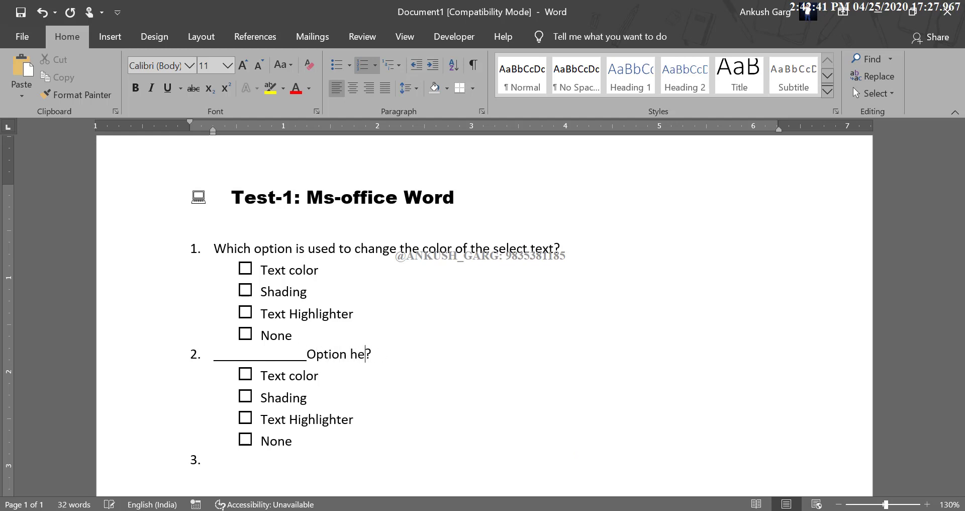
text(lps to co)
text(py the )
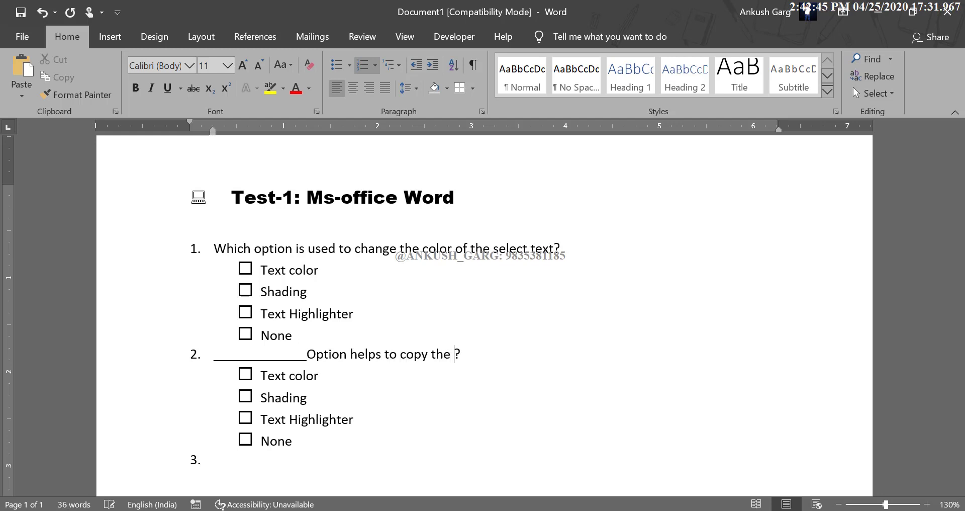
text(formt)
key(BackSpace)
text(atting of )
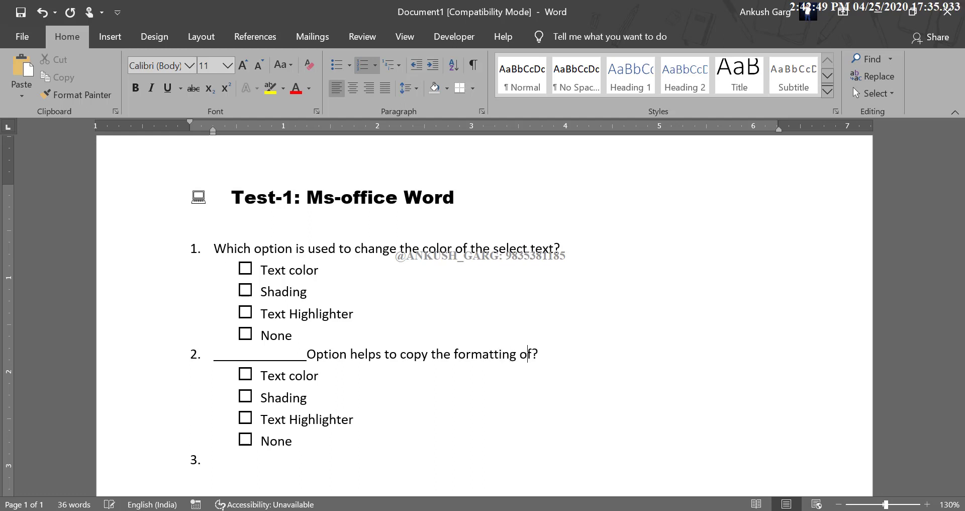
text(text)
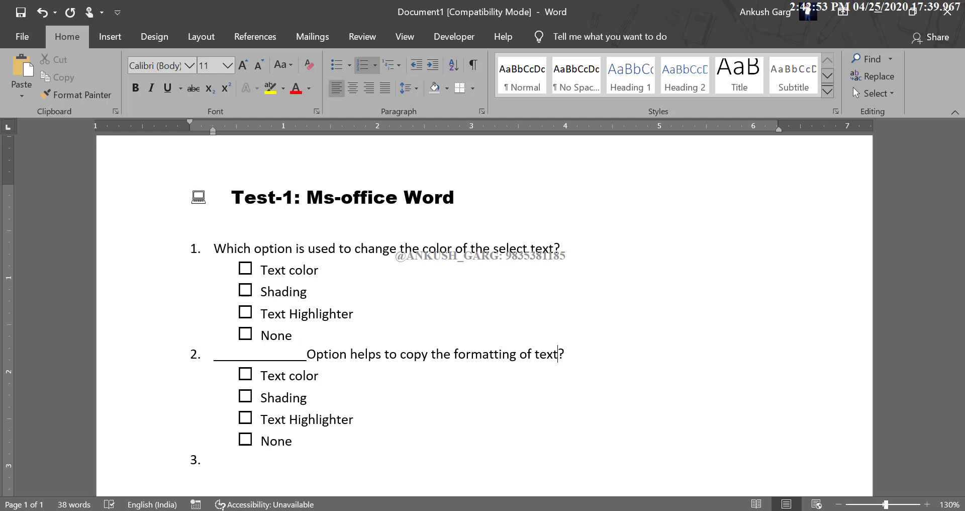
text( and appl)
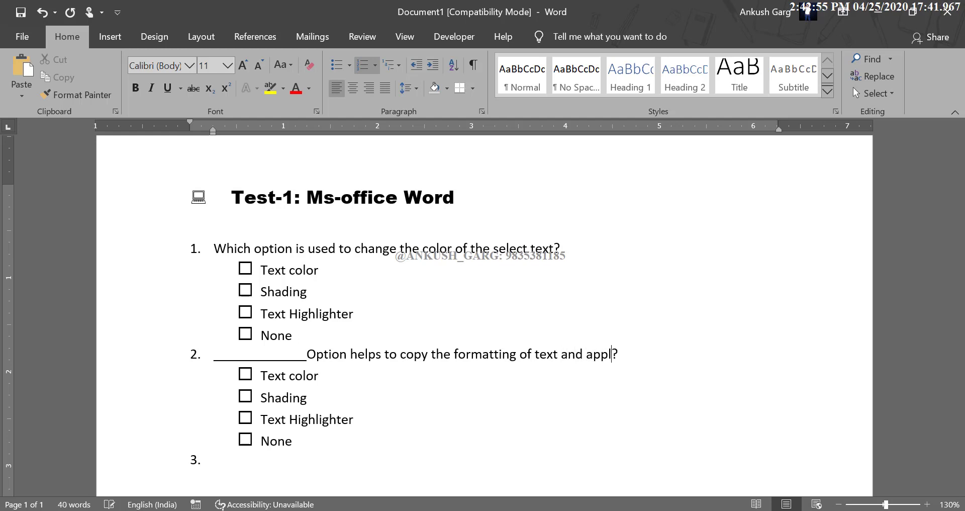
text(y it)
text( into )
text(othe)
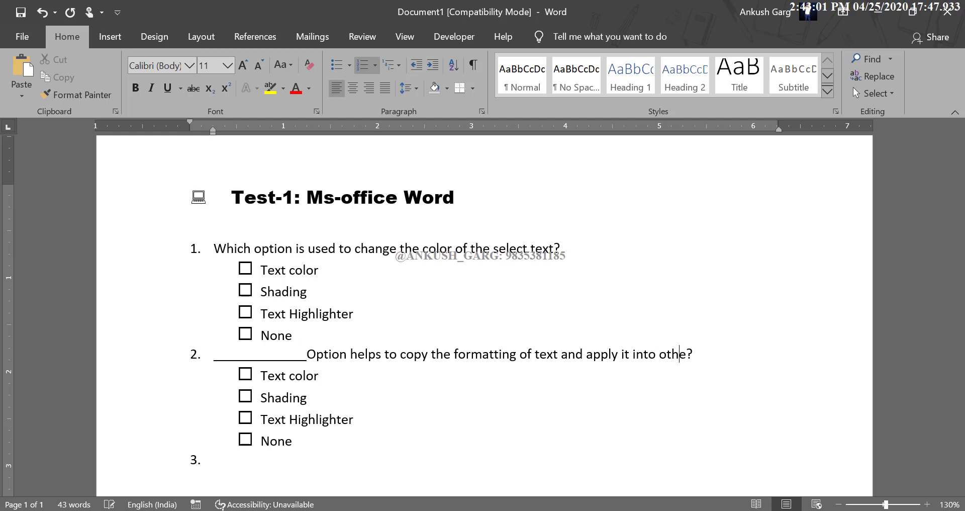
text(r text)
Step: Change question 2's last option from 'None' to 'Format Painter'
click(291, 445)
drag(292, 442, 264, 444)
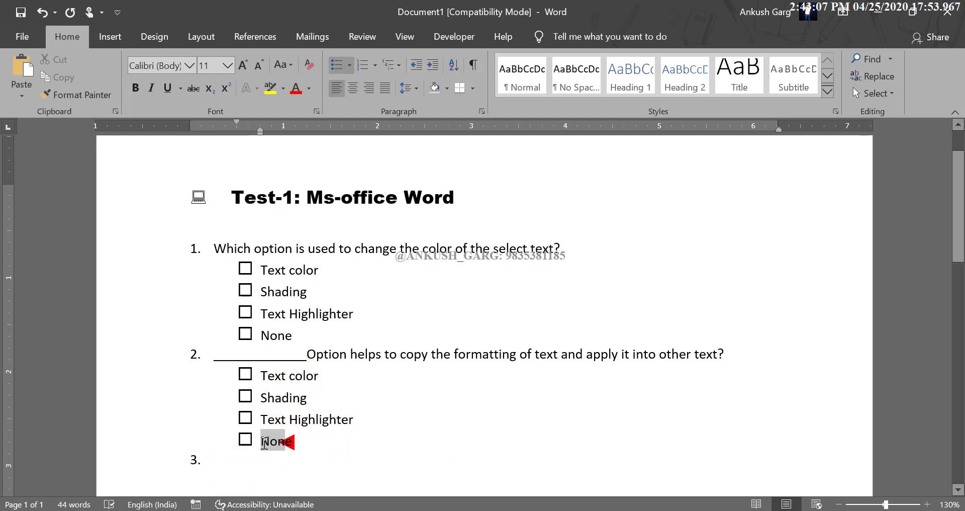
text(For)
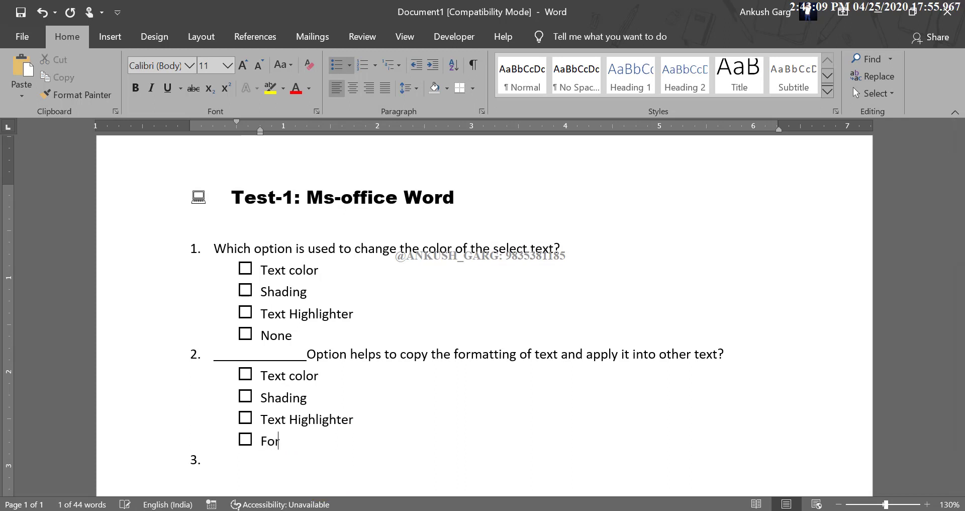
text(mat Painyter)
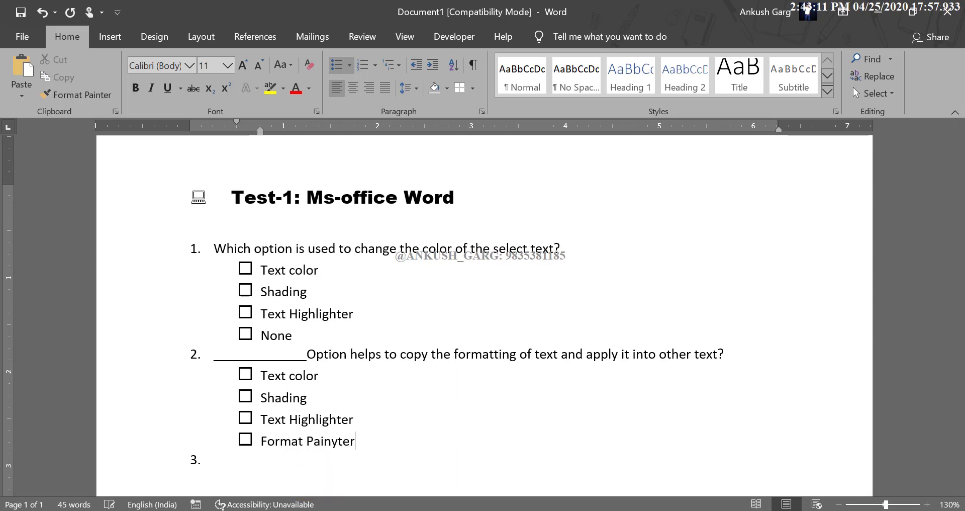
key(BackSpace)
key(BackSpace)
key(BackSpace)
key(BackSpace)
text(ter)
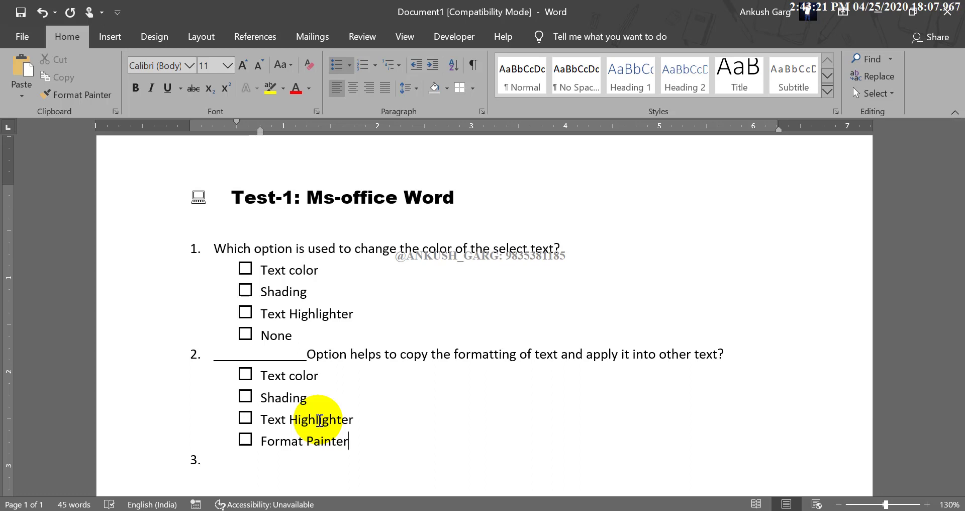
Step: Paste question 2 and its four checkbox options into the empty item 3
drag(349, 442, 258, 353)
key(ctrl+c)
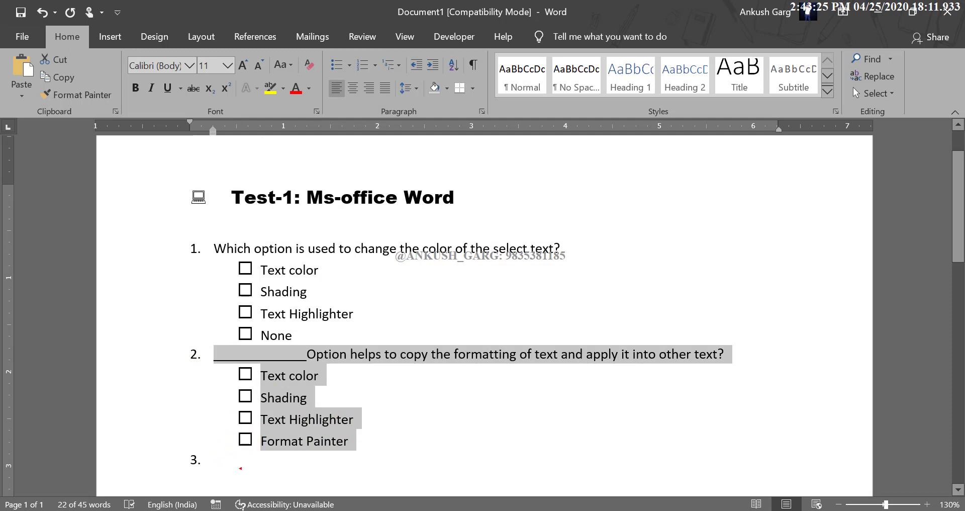
click(242, 469)
key(ctrl+v)
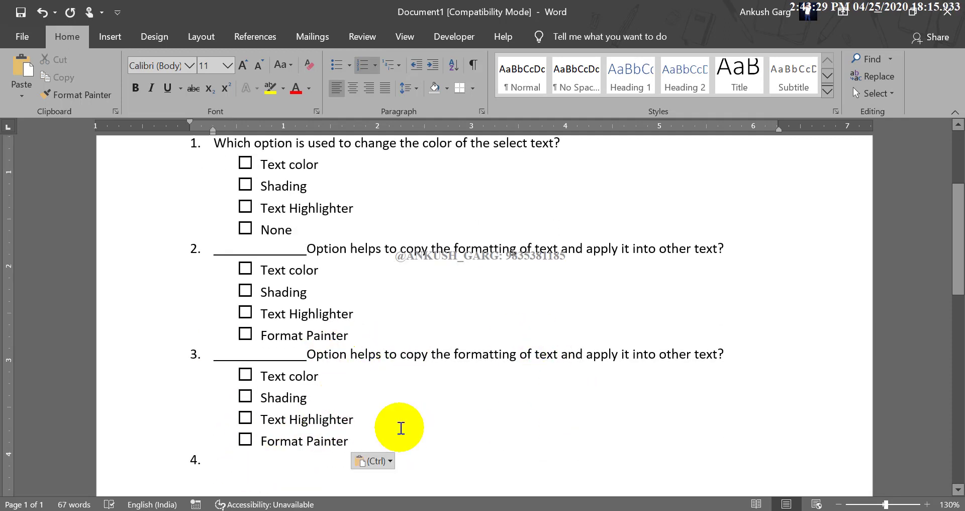
scroll(400, 428, up, 2)
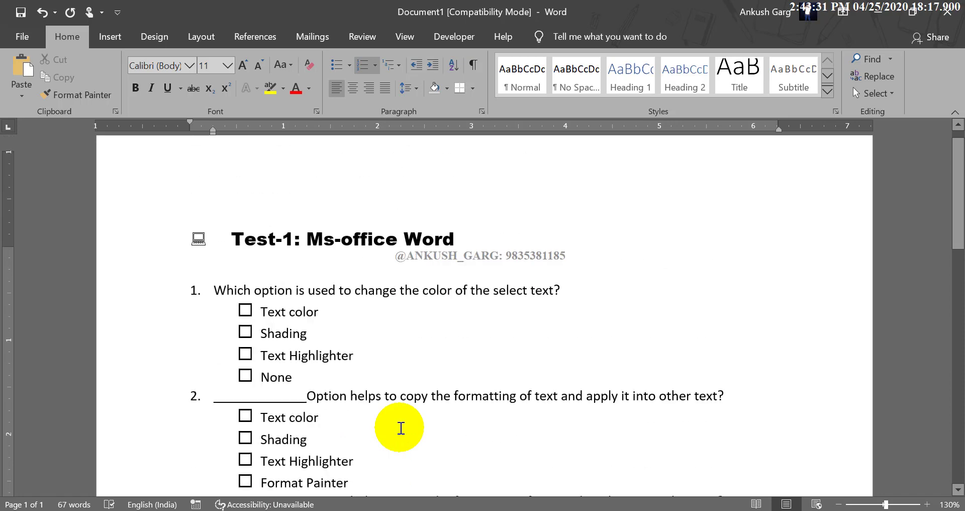
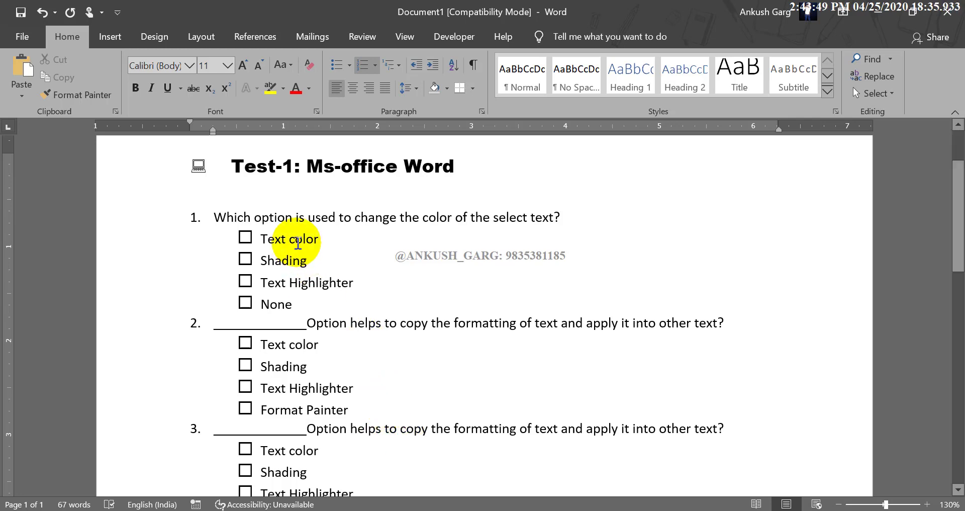
Step: Select the entire question 1 line from the left margin
click(135, 222)
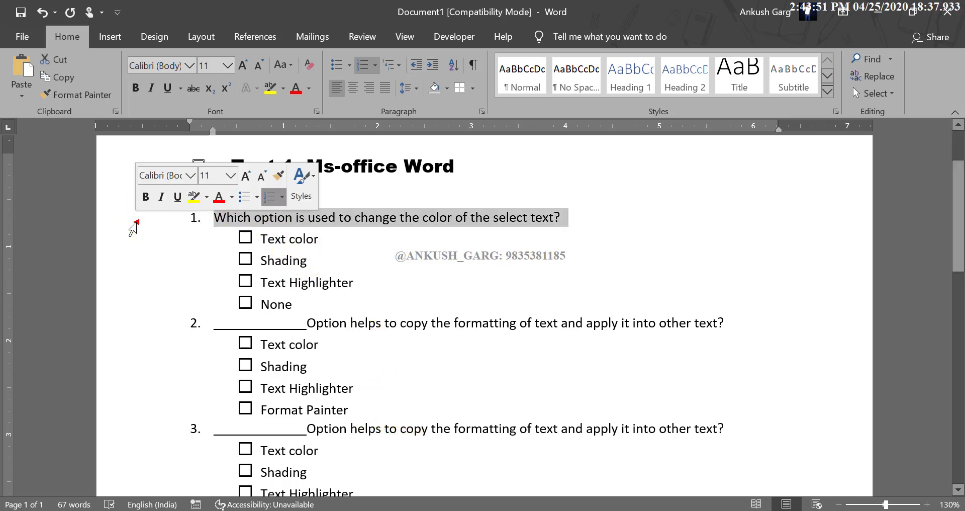
click(229, 217)
drag(228, 217, 552, 224)
click(478, 226)
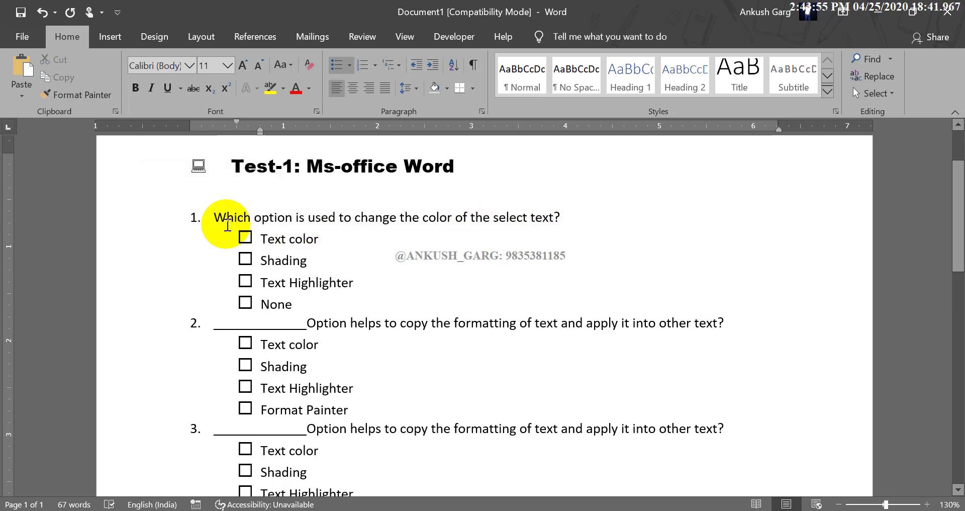
drag(227, 225, 528, 224)
click(440, 229)
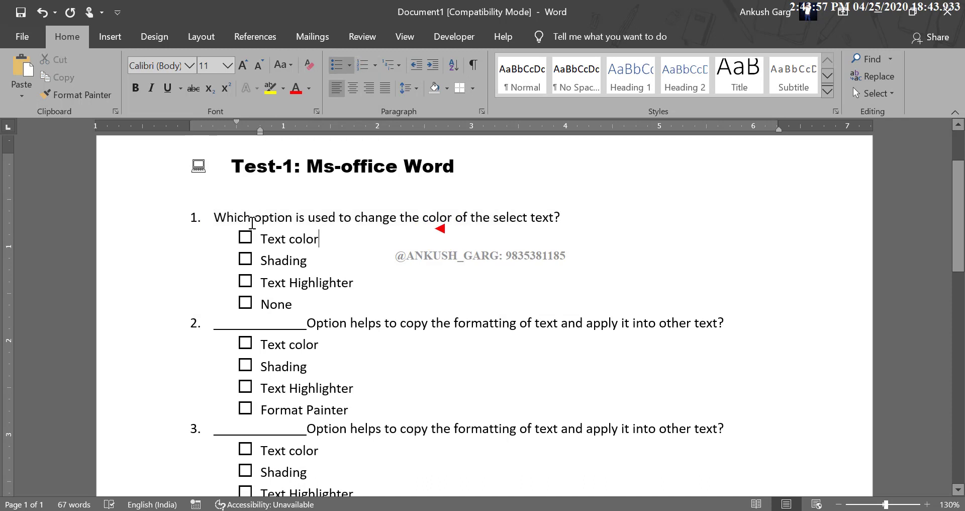
click(169, 221)
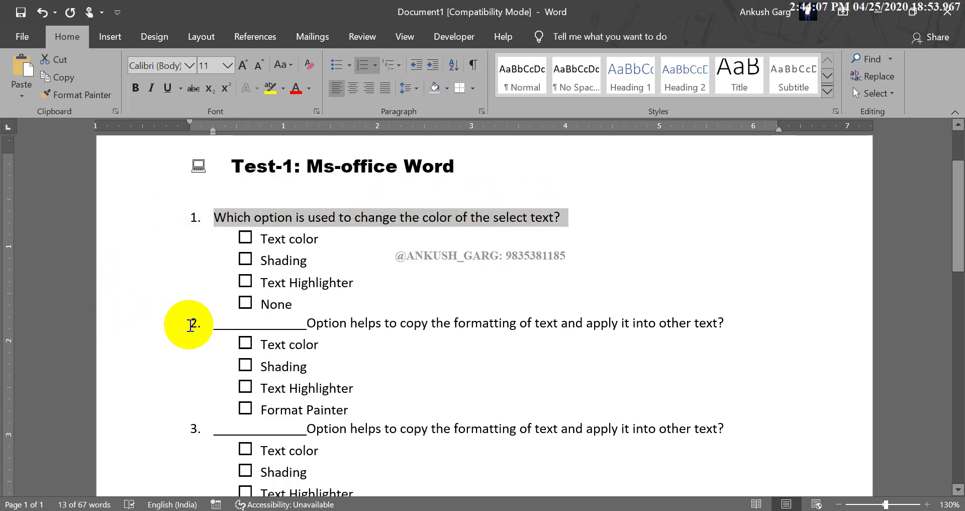
Step: Add the question 2 and 3 lines to the selection and make all three questions bold
ctrl+click(163, 325)
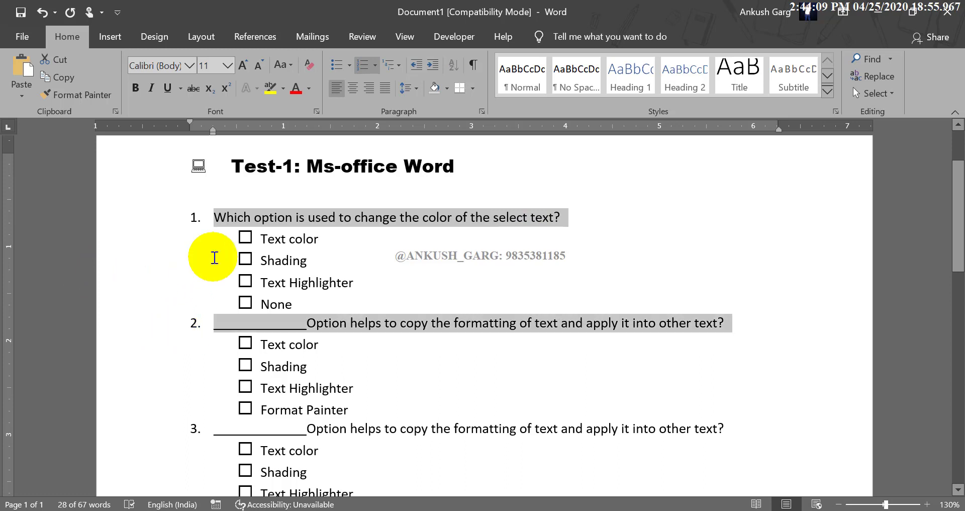
scroll(151, 338, down, 2)
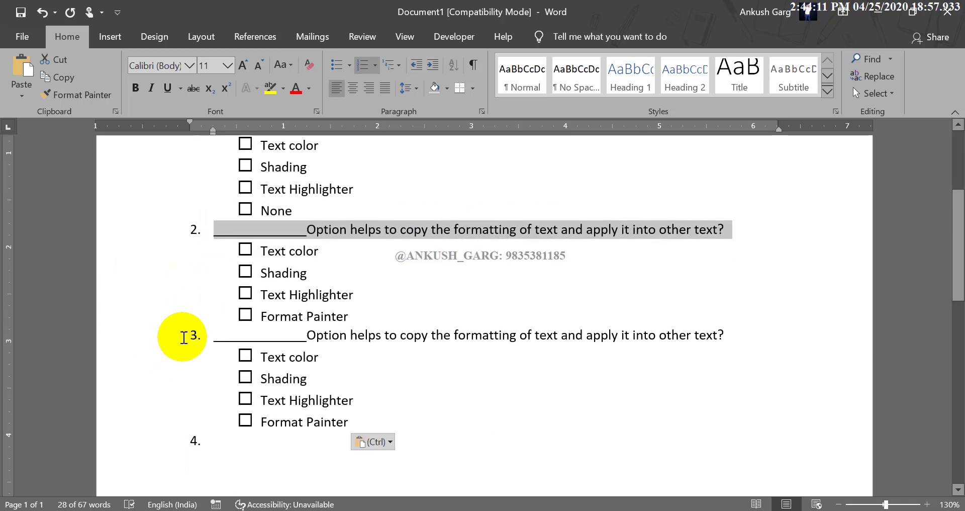
ctrl+click(141, 338)
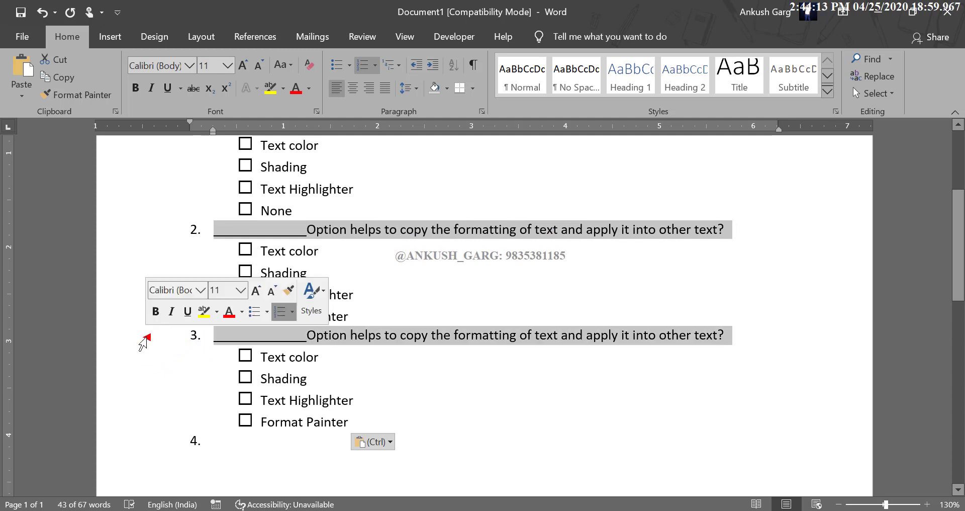
scroll(351, 251, up, 1)
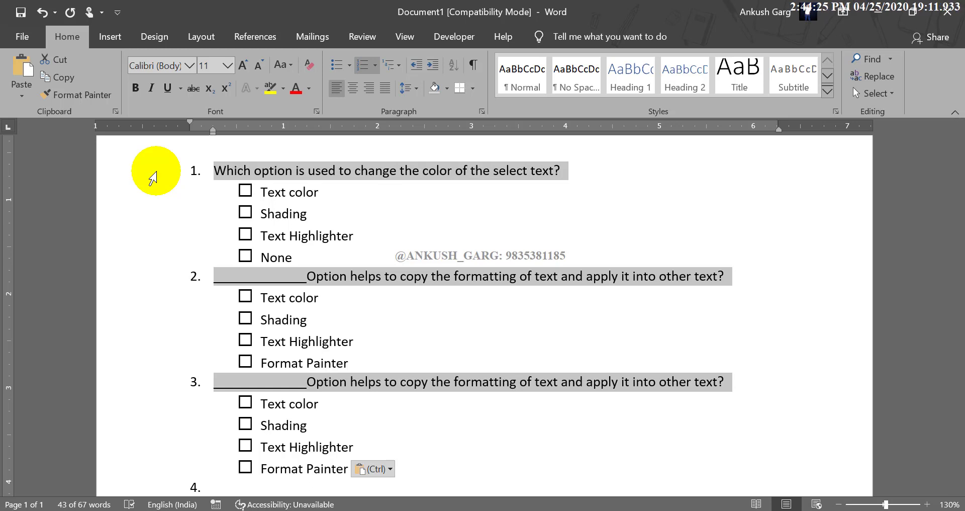
click(136, 90)
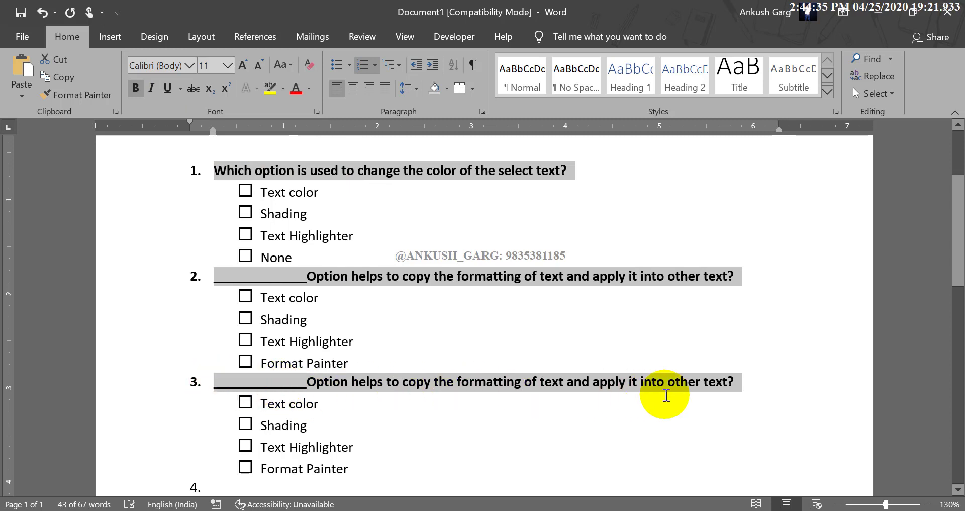
scroll(666, 396, down, 1)
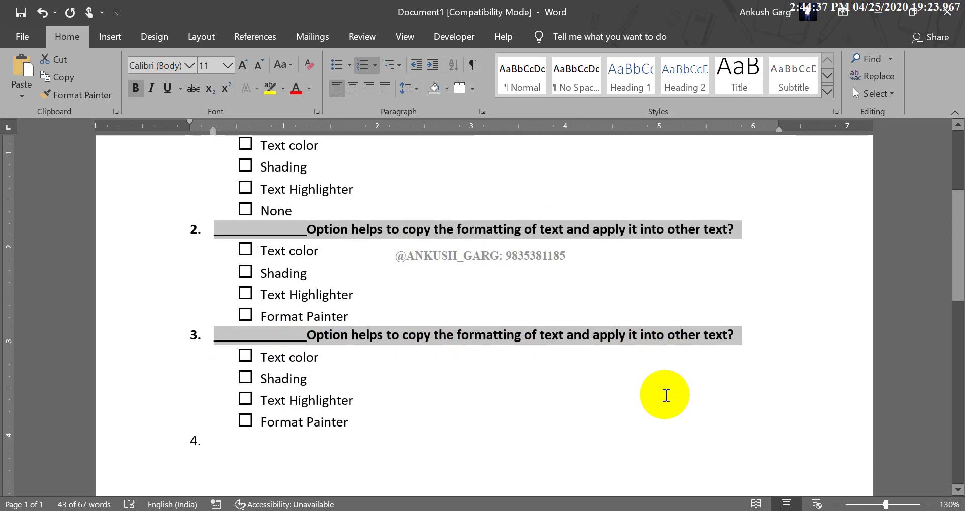
scroll(666, 395, up, 1)
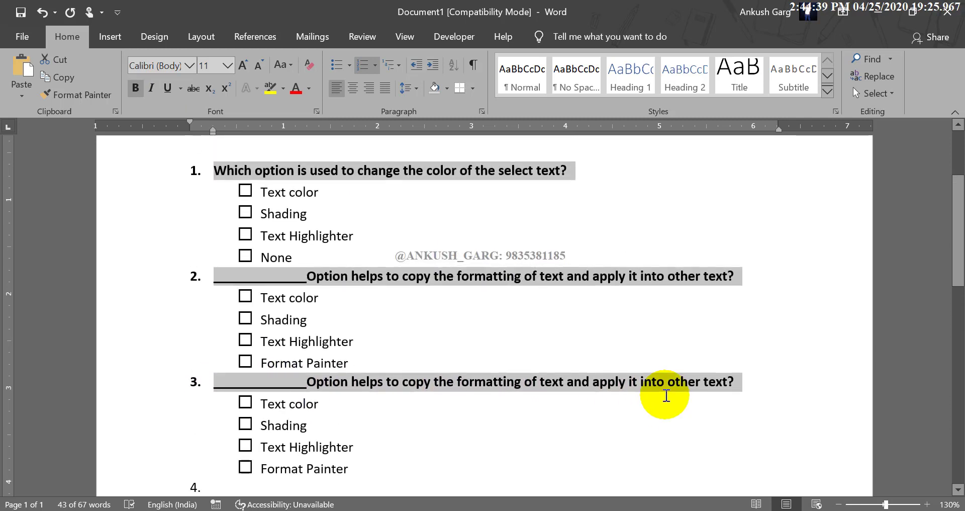
click(607, 363)
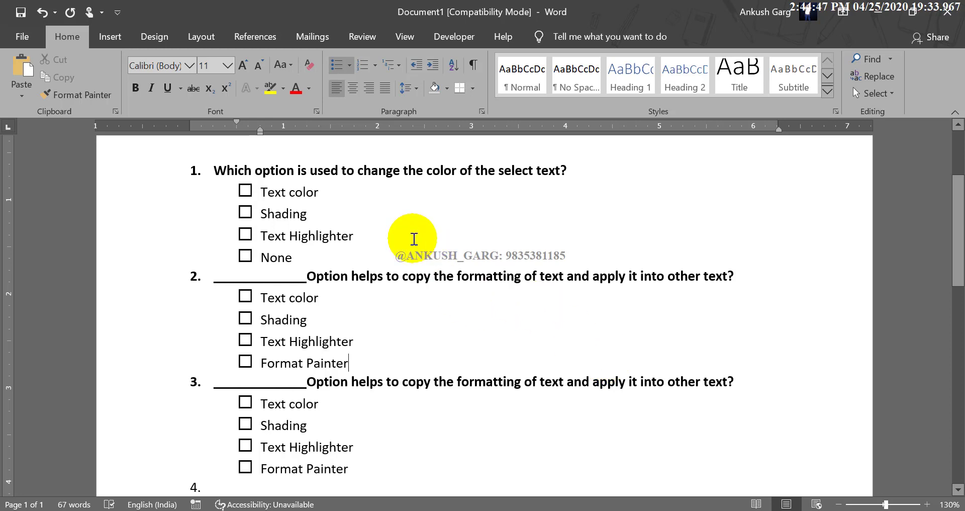
Step: Apply a bottom border under the 'Test-1: Ms-office Word' title line
key(ctrl+a)
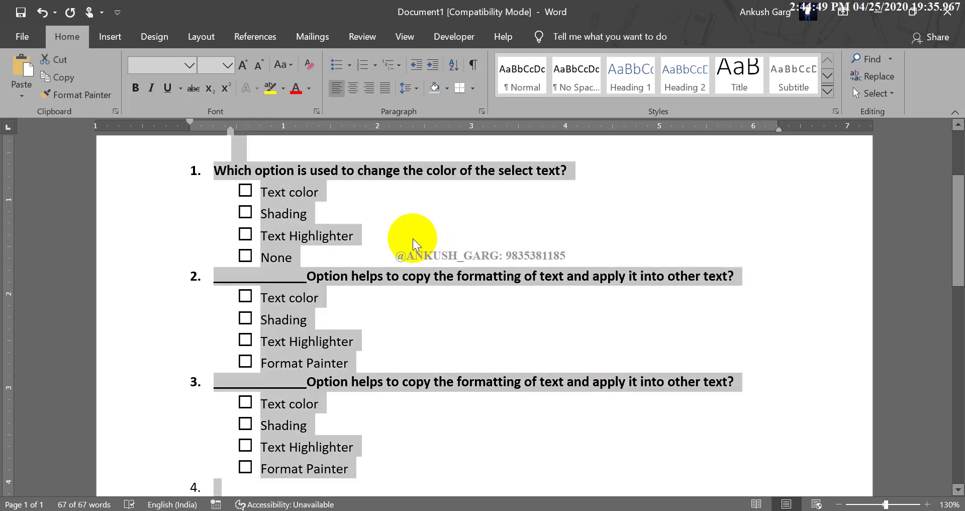
click(412, 238)
scroll(417, 231, up, 2)
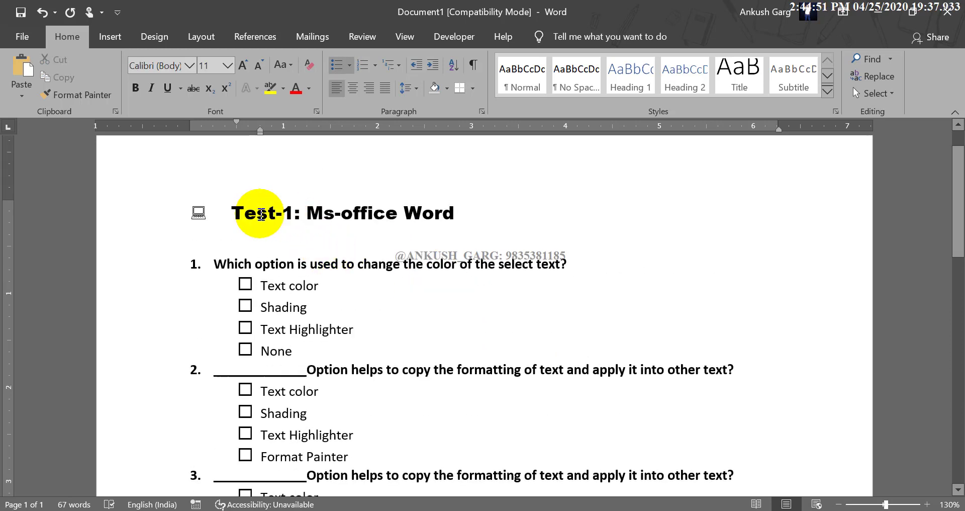
drag(239, 213, 455, 213)
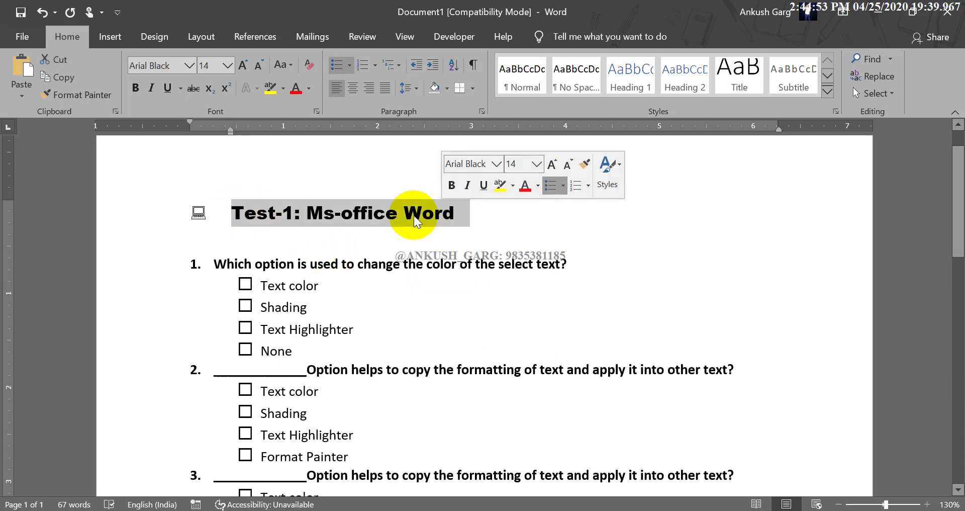
click(387, 216)
click(452, 211)
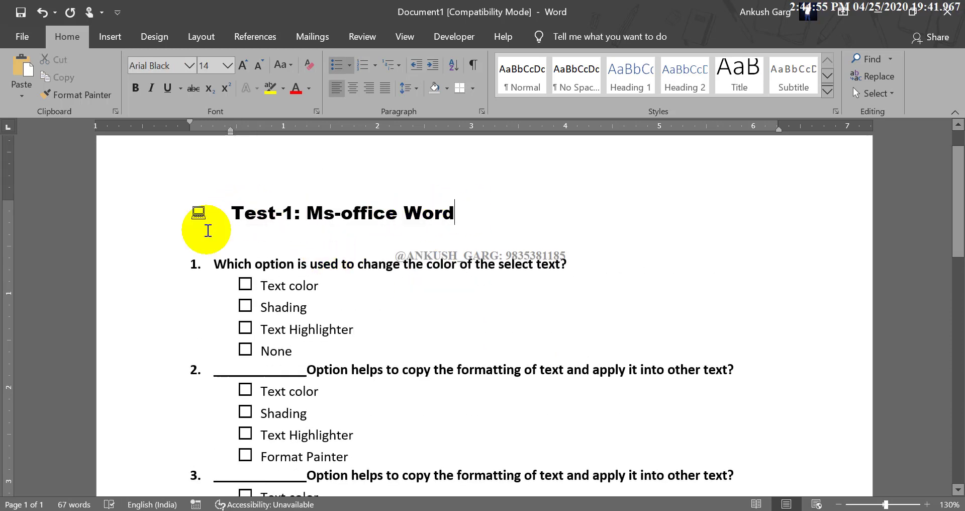
click(473, 89)
click(478, 108)
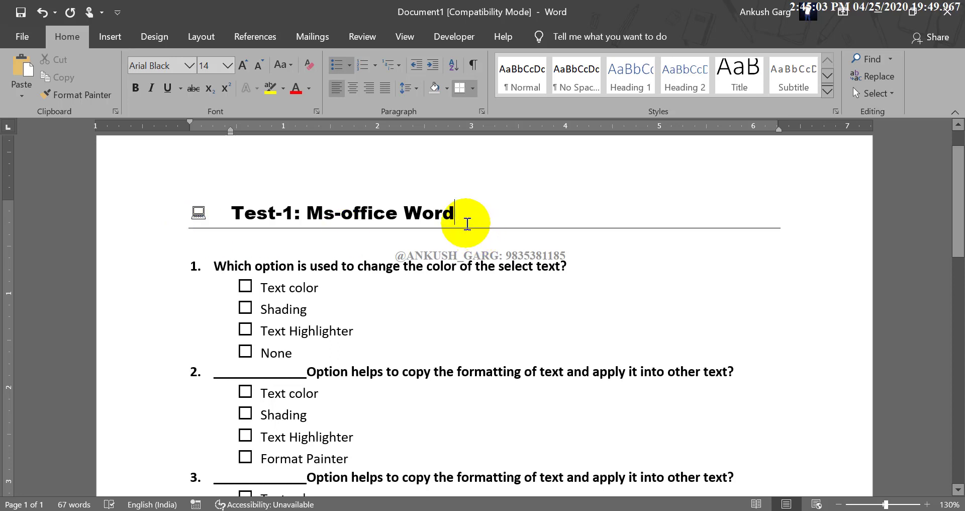
Step: Change the 'Test-1: Ms-office Word' title text to a blue font colour
drag(469, 214, 233, 213)
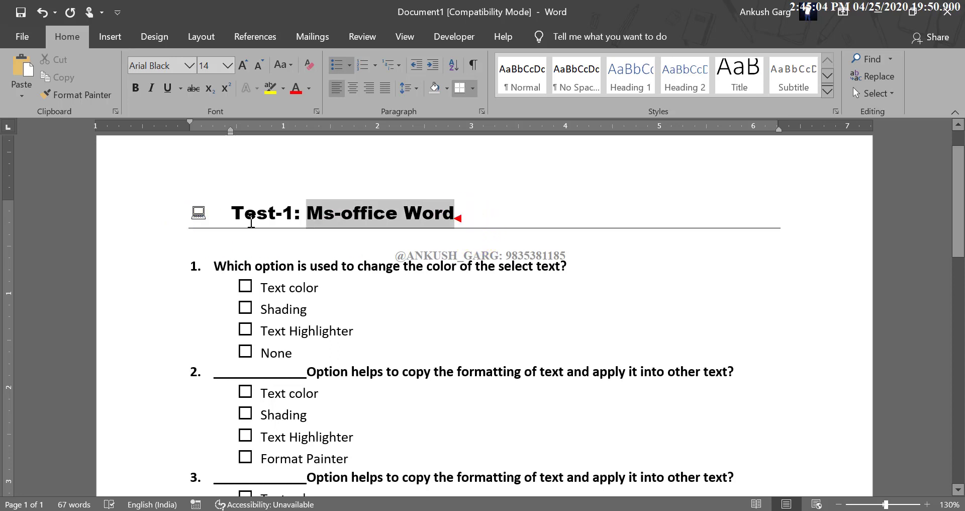
click(309, 87)
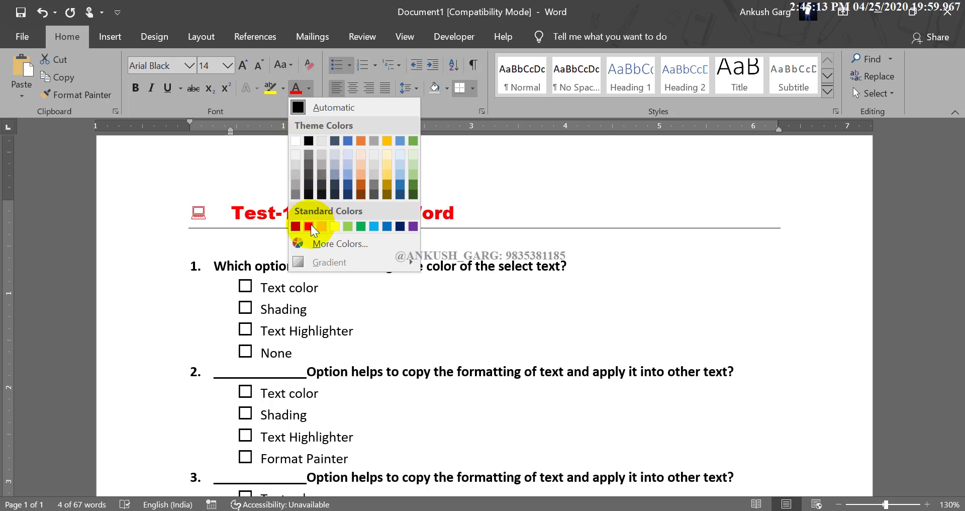
key(Escape)
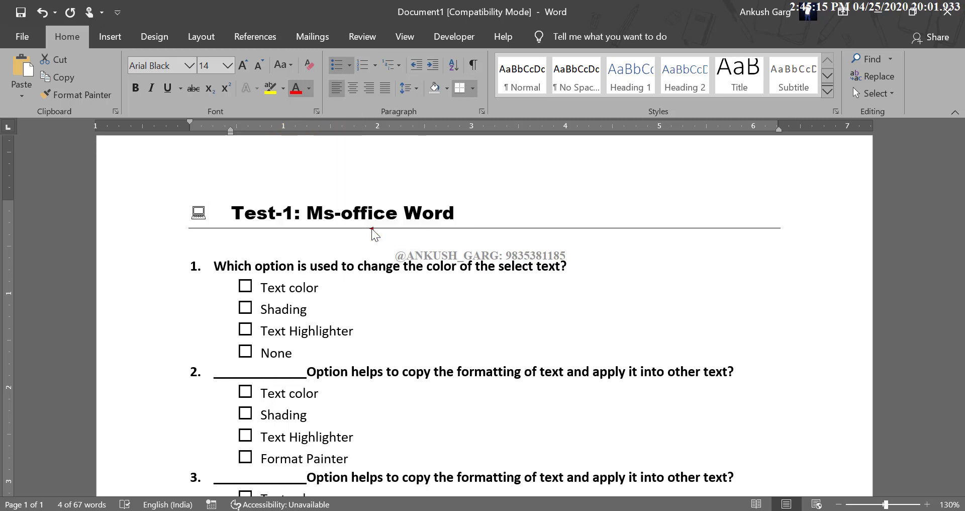
click(455, 213)
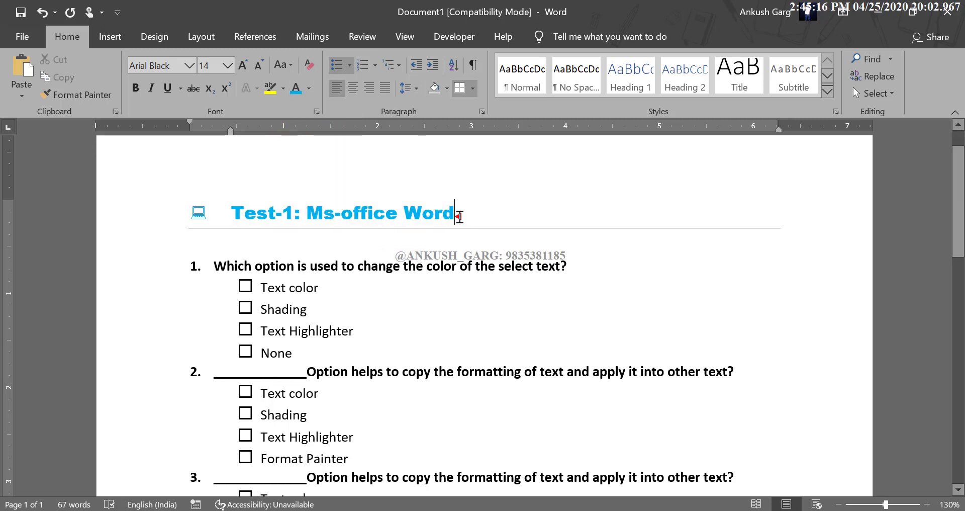
Step: Set the laptop symbol beside the title to automatic black
click(199, 213)
click(309, 89)
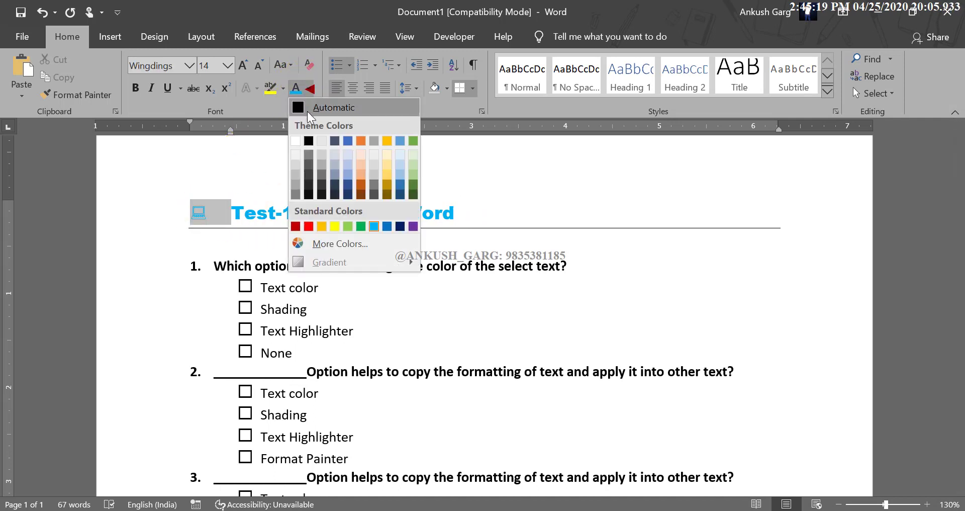
click(307, 109)
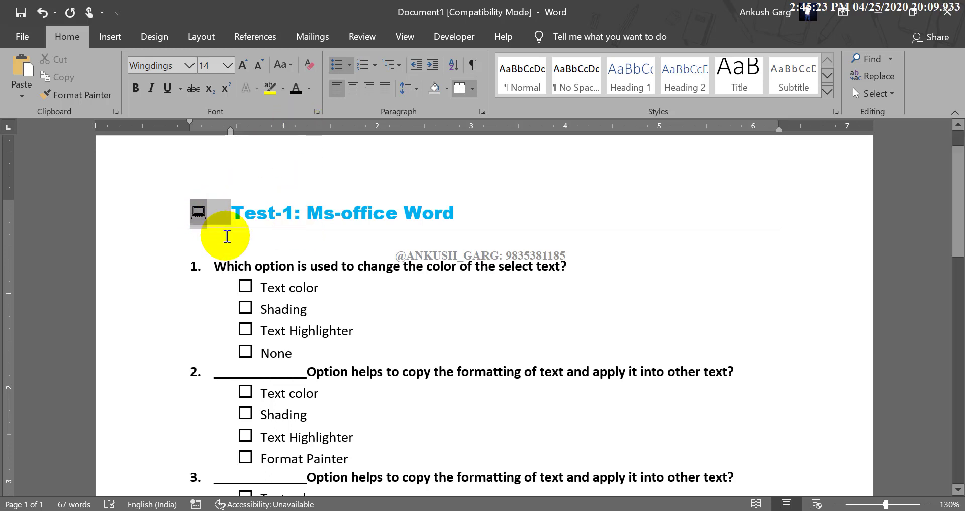
Step: Colour all the checkbox symbols before the answer options light blue
click(245, 286)
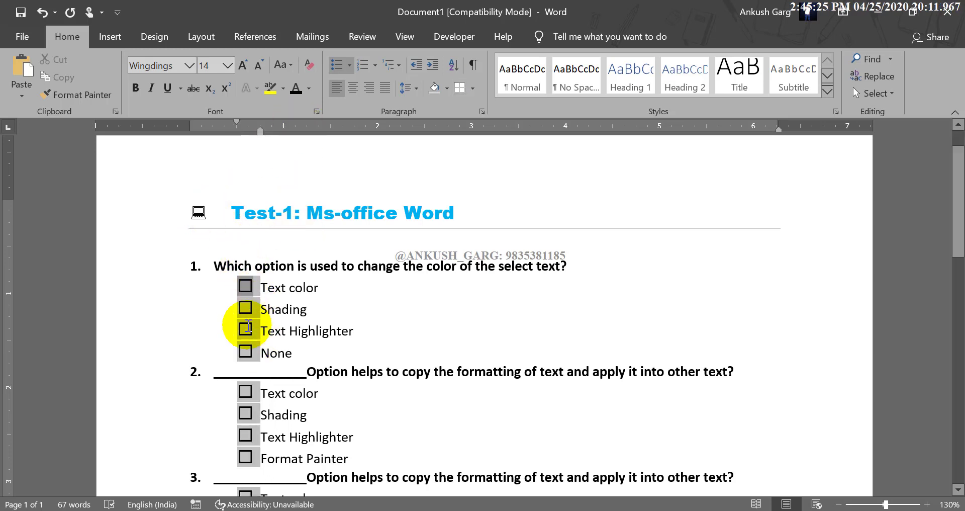
click(308, 89)
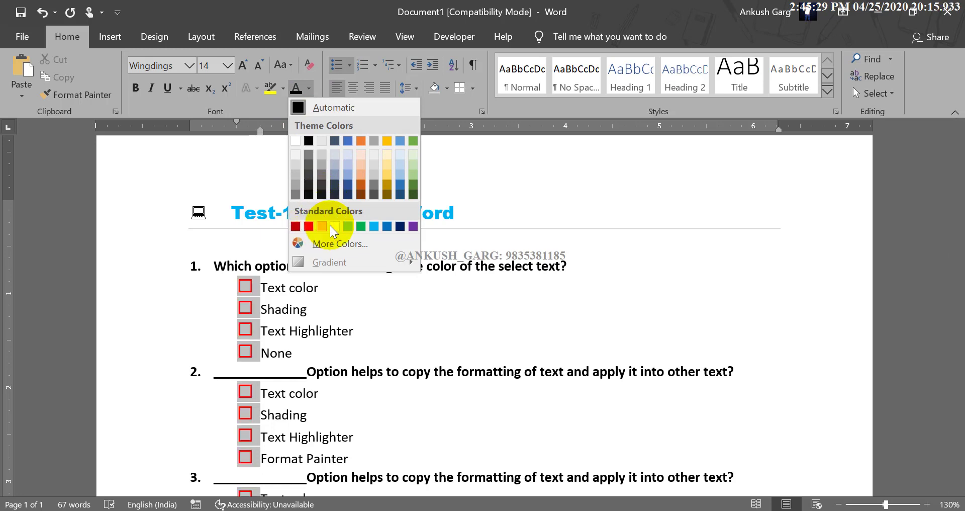
key(Escape)
click(355, 300)
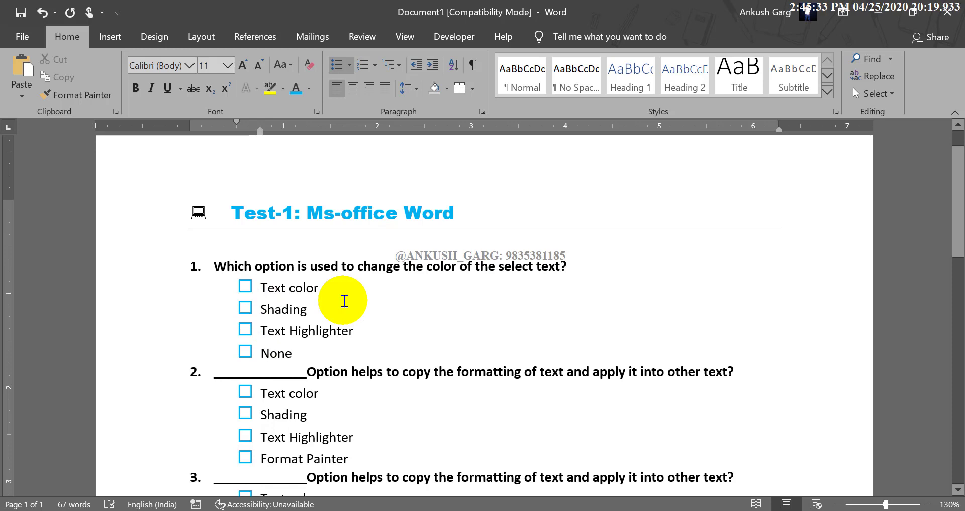
click(245, 309)
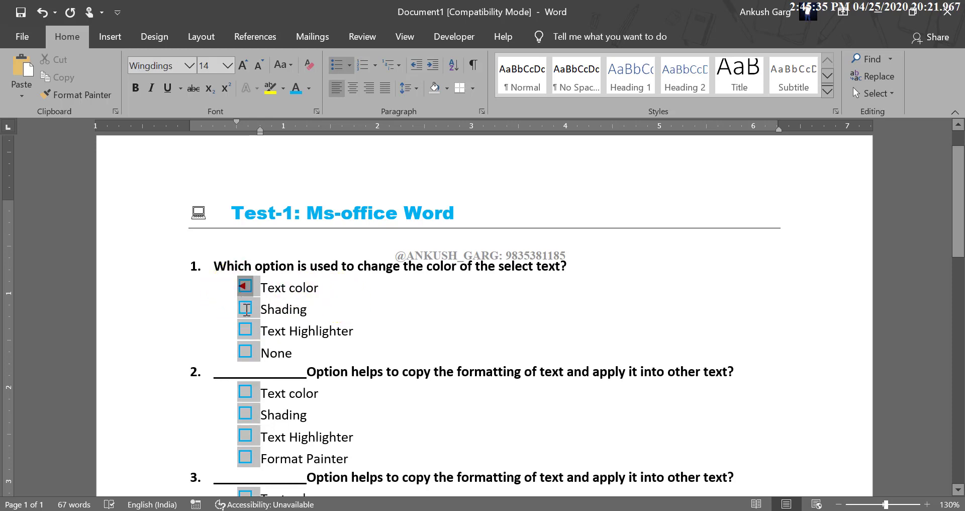
click(309, 90)
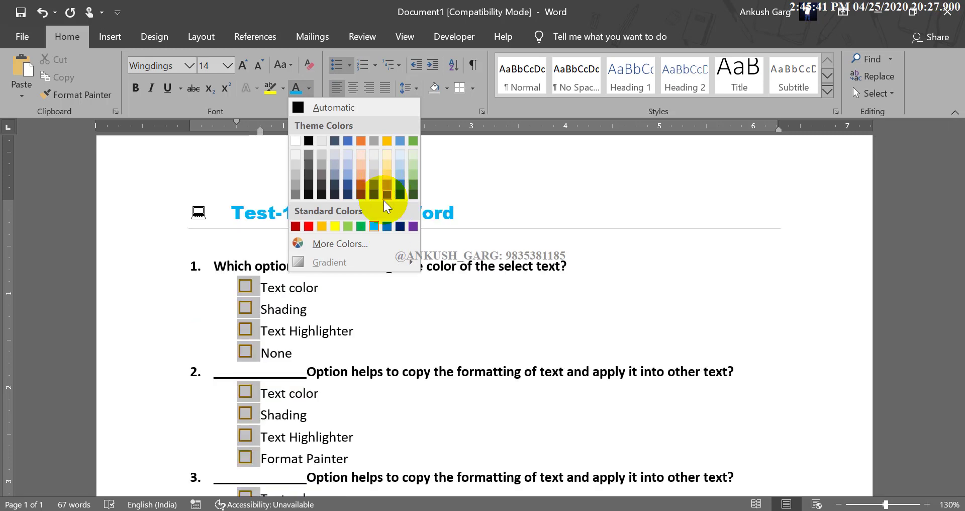
click(374, 226)
click(330, 299)
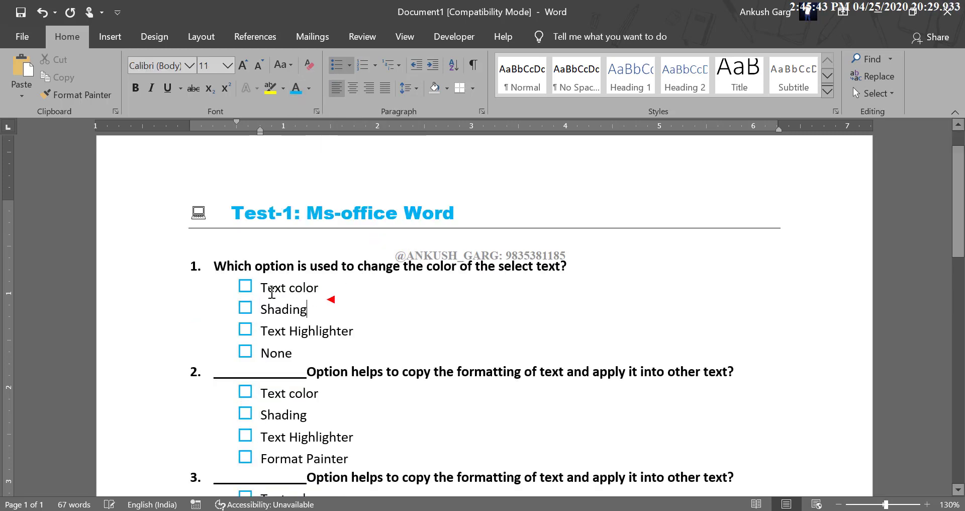
click(260, 321)
scroll(259, 321, down, 2)
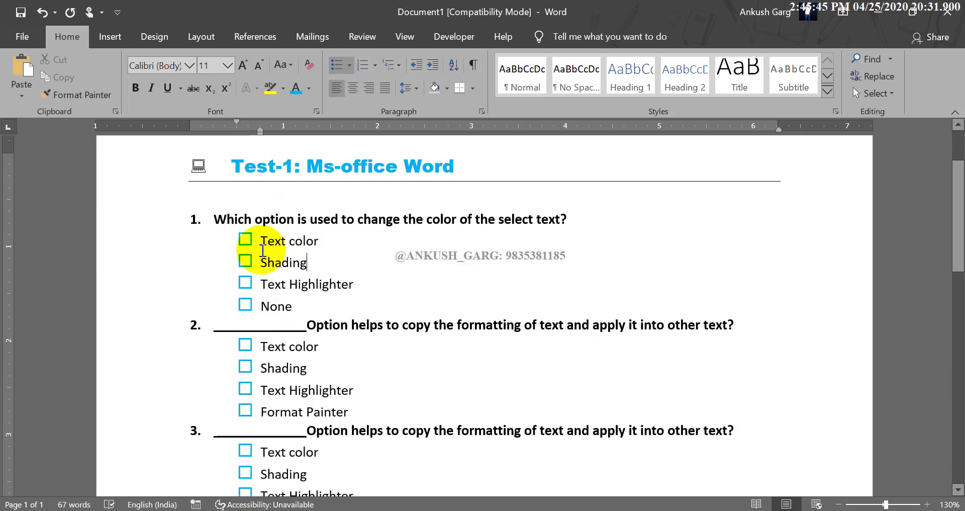
scroll(264, 249, up, 2)
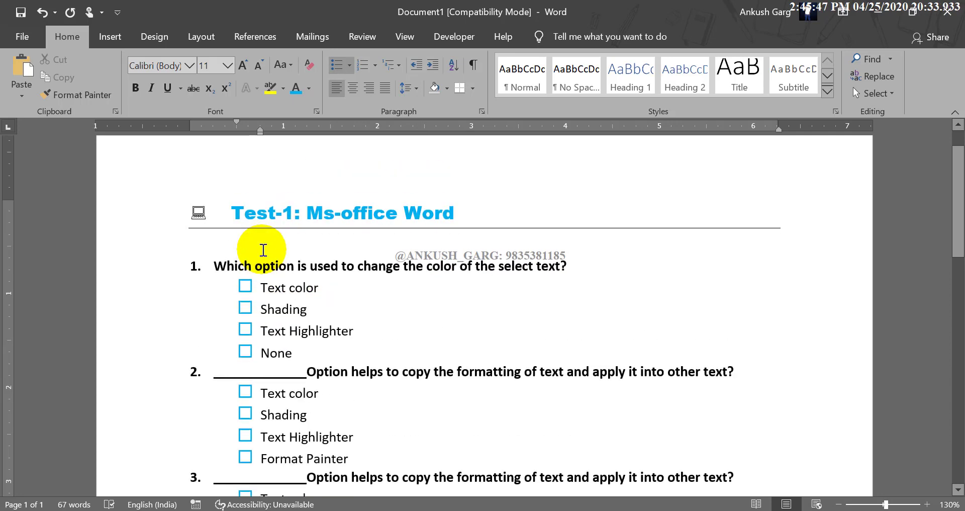
click(195, 265)
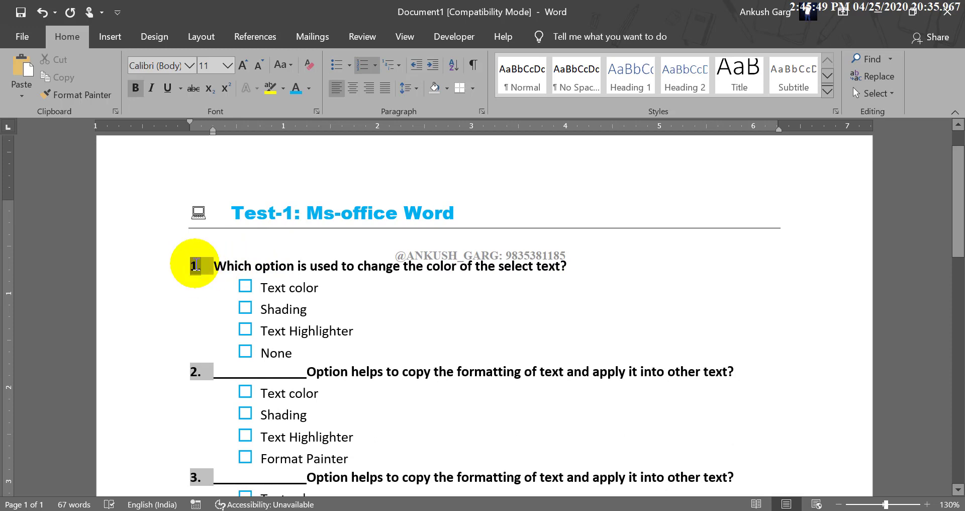
click(308, 88)
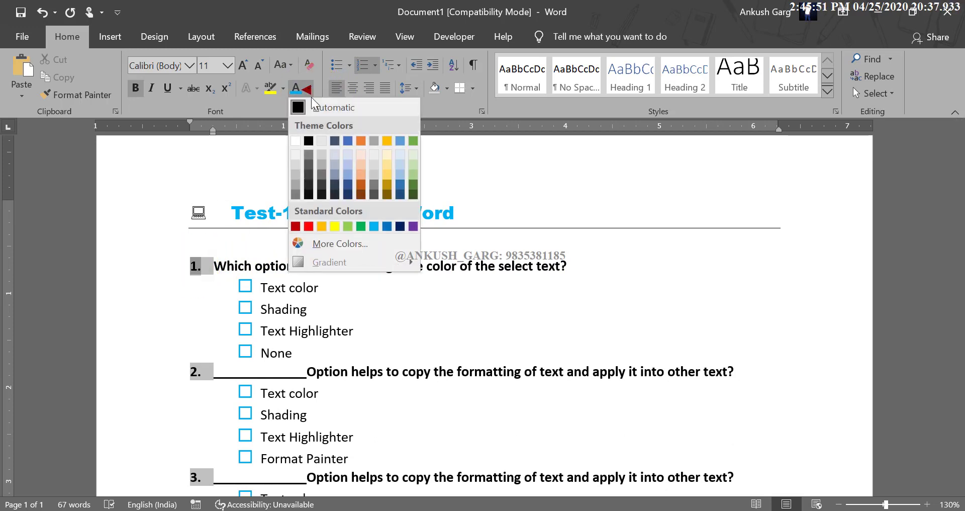
key(Escape)
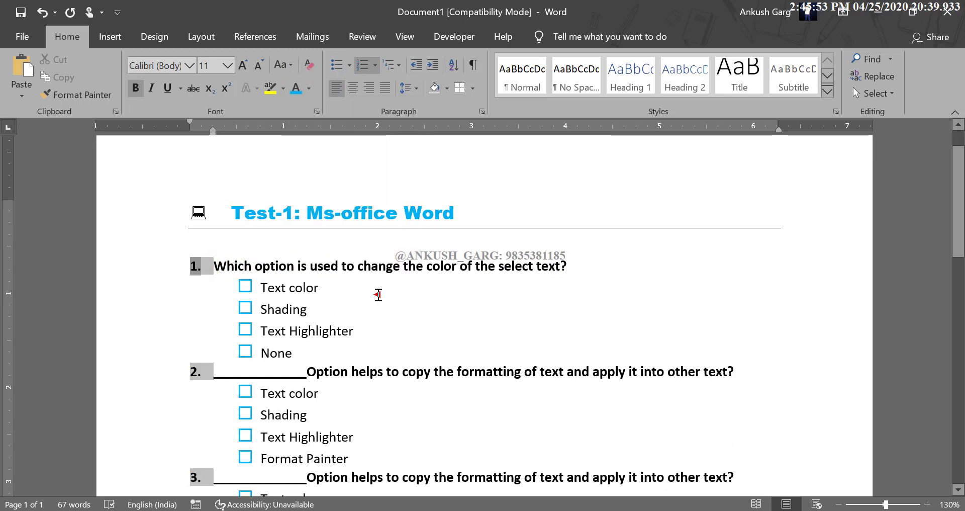
click(377, 295)
click(473, 386)
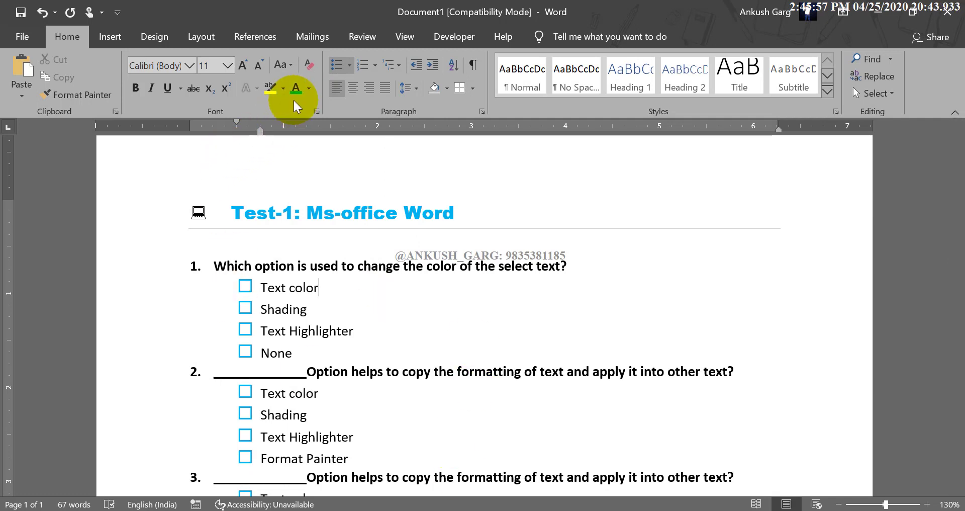
click(449, 213)
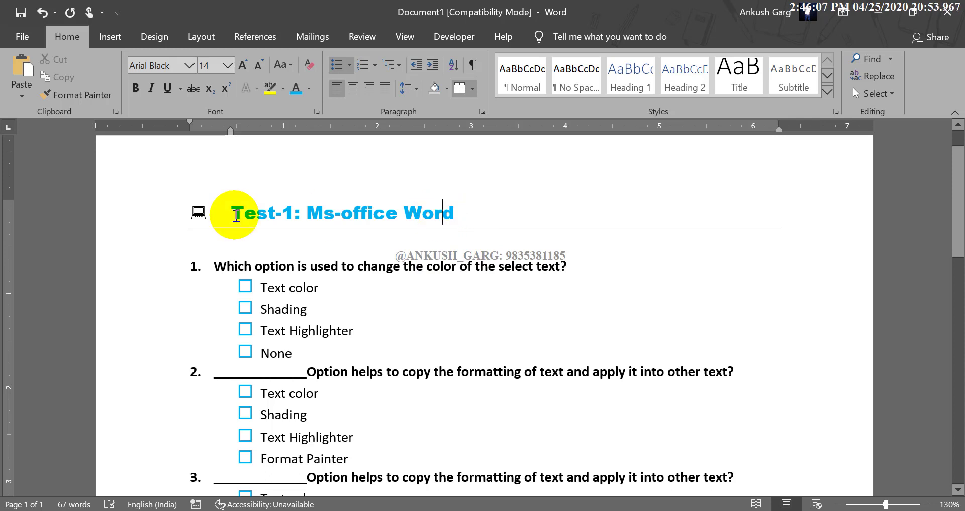
Step: Remove numbering from the empty '4.' item after question 3 and add a blank line
scroll(231, 214, down, 1)
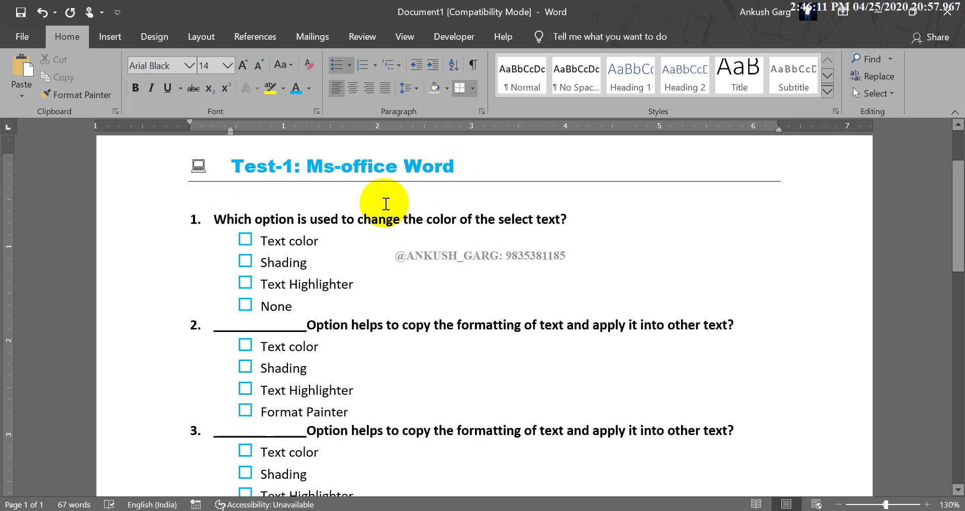
scroll(384, 200, down, 2)
scroll(385, 204, down, 5)
scroll(386, 203, down, 1)
click(241, 183)
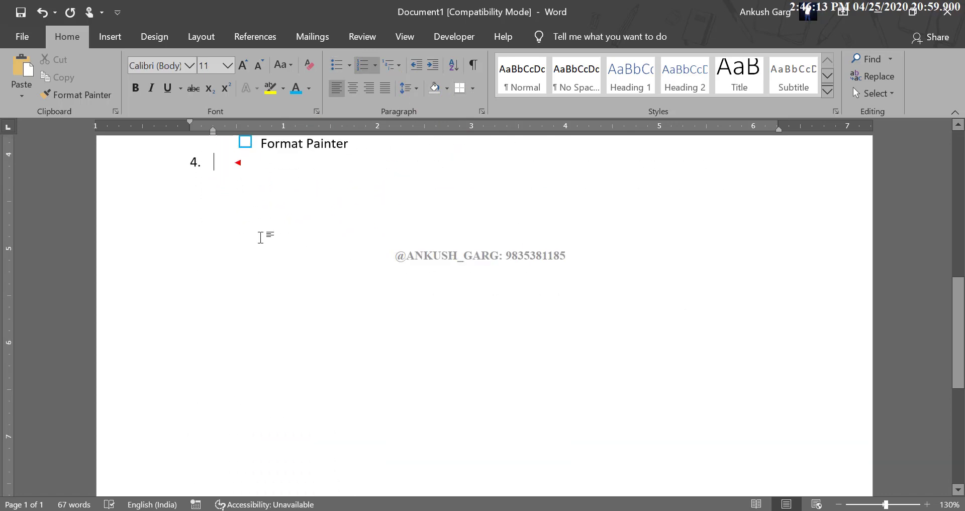
key(BackSpace)
key(Return)
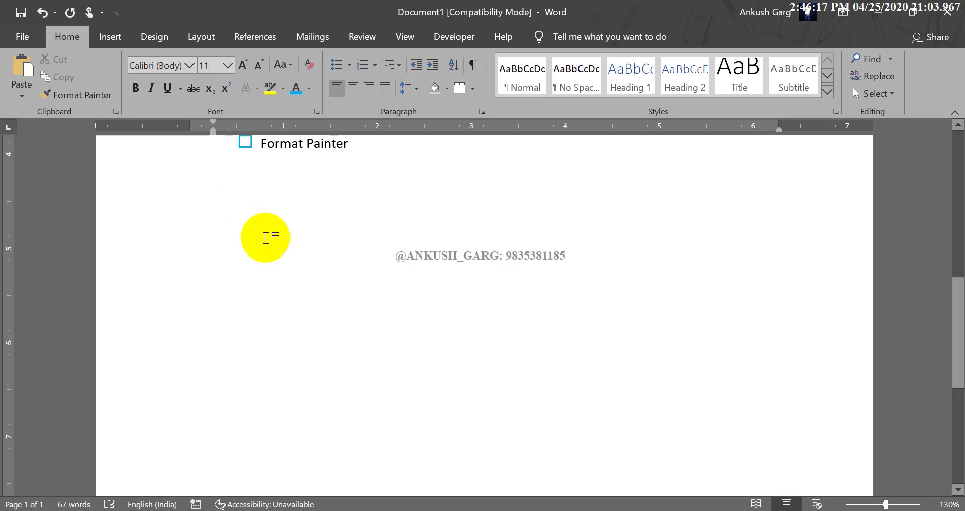
Step: Insert a 2-column, 7-row table below the questions and narrow it to about half width
click(121, 37)
click(107, 85)
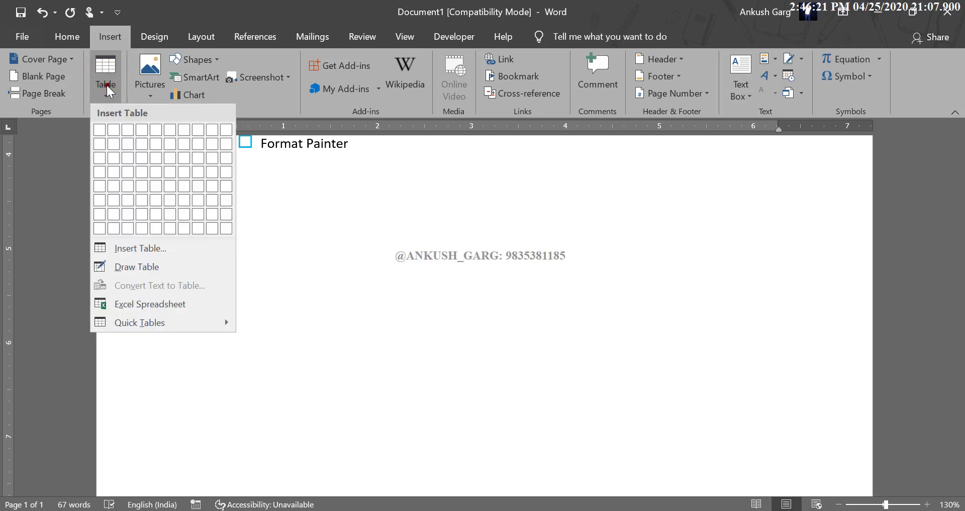
click(114, 214)
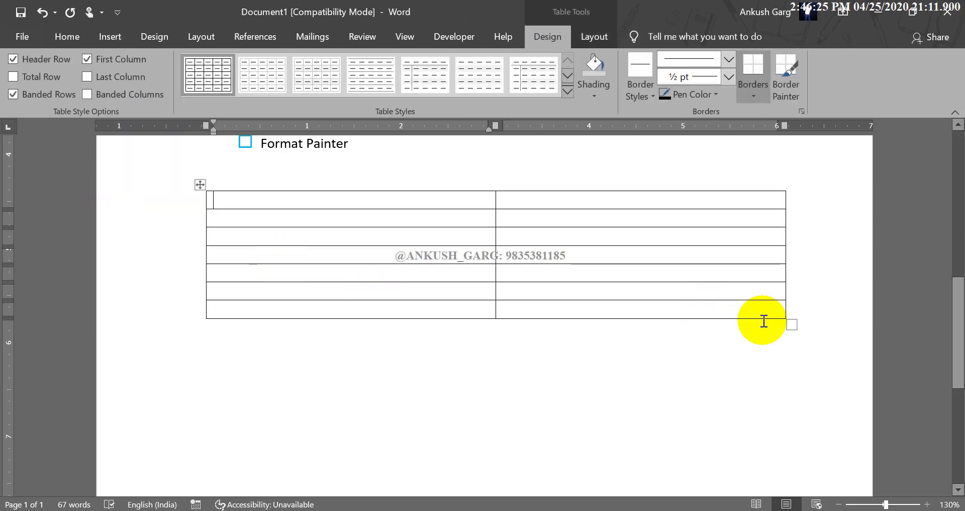
drag(787, 326, 413, 376)
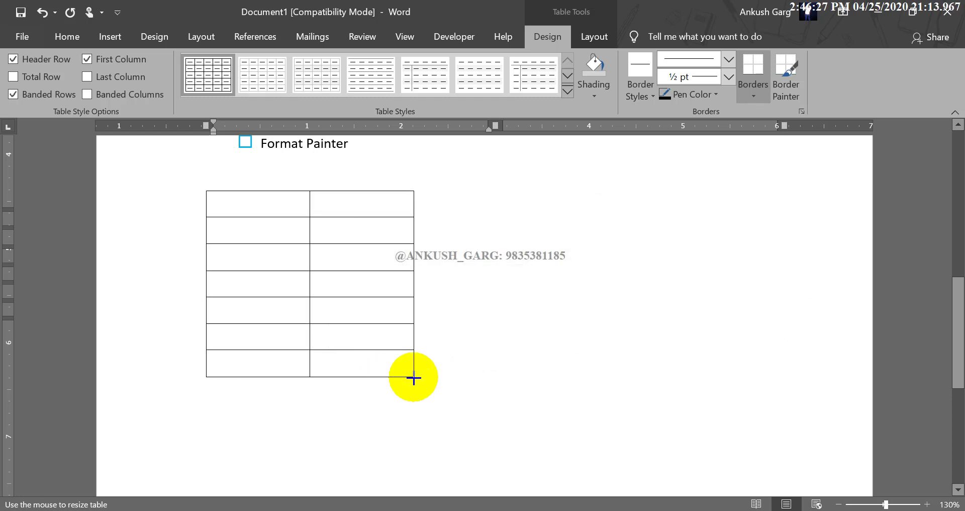
click(276, 205)
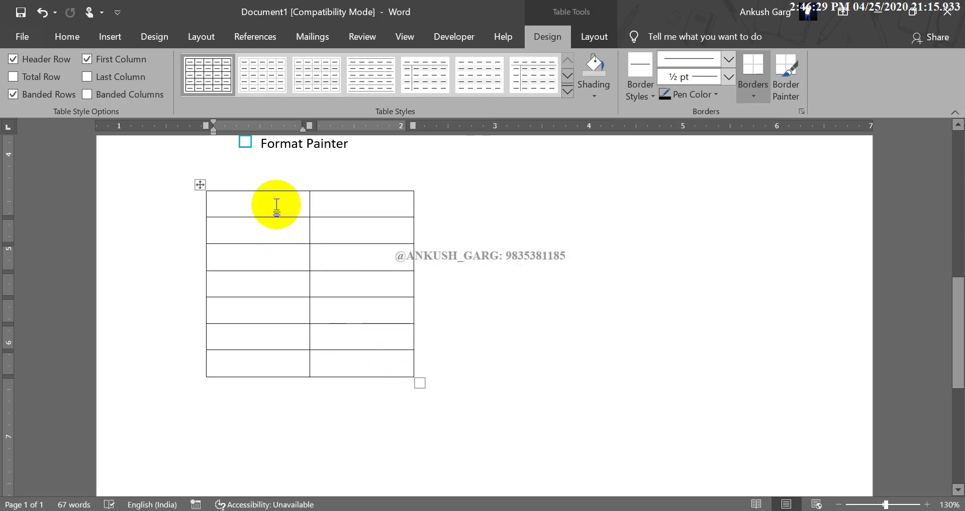
Step: Type the header row 'Name' and 'Grade Point'
text(Name)
key(Tab)
text(Gr)
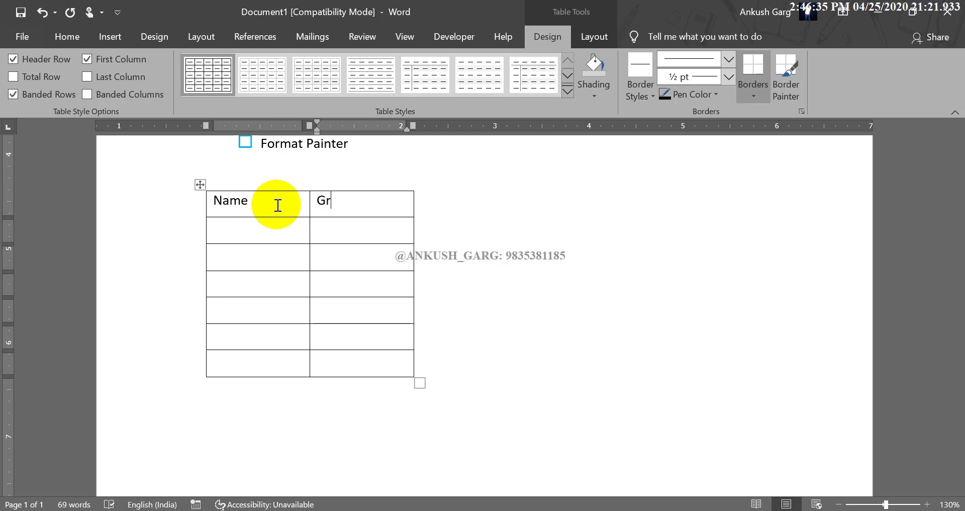
key(BackSpace)
text(r)
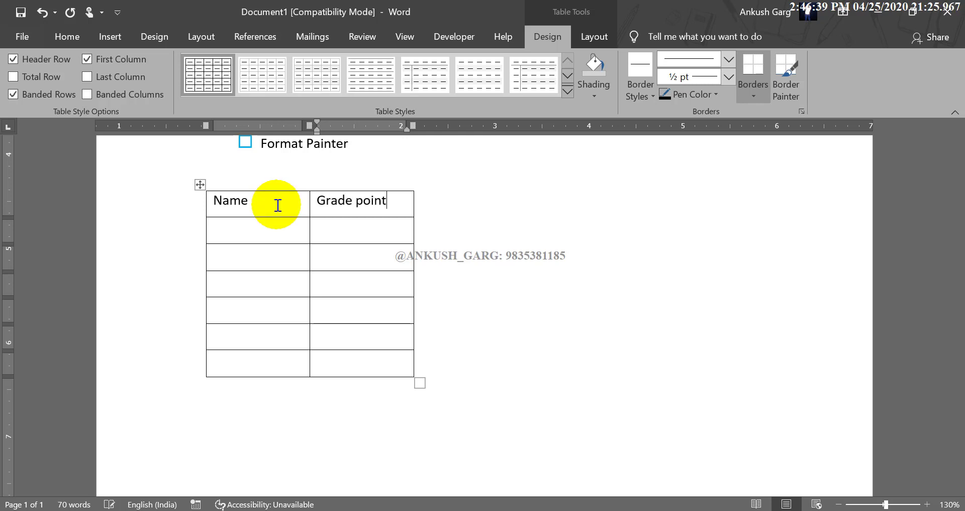
key(Left)
key(Left)
key(Left)
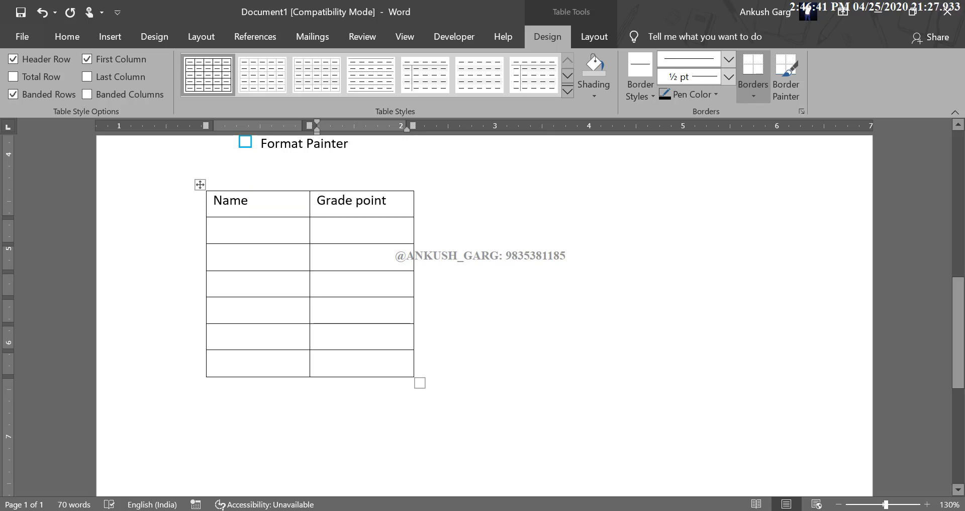
key(BackSpace)
text(P)
Step: Enter Aman and Avinash in rows 2 and 3, ignoring the spelling flag on Avinash
click(277, 225)
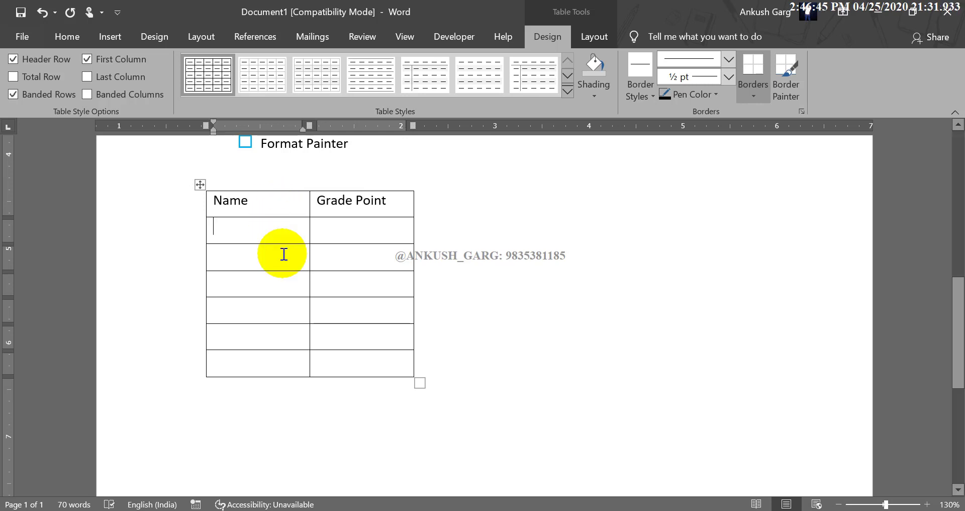
text(Aman)
key(Tab)
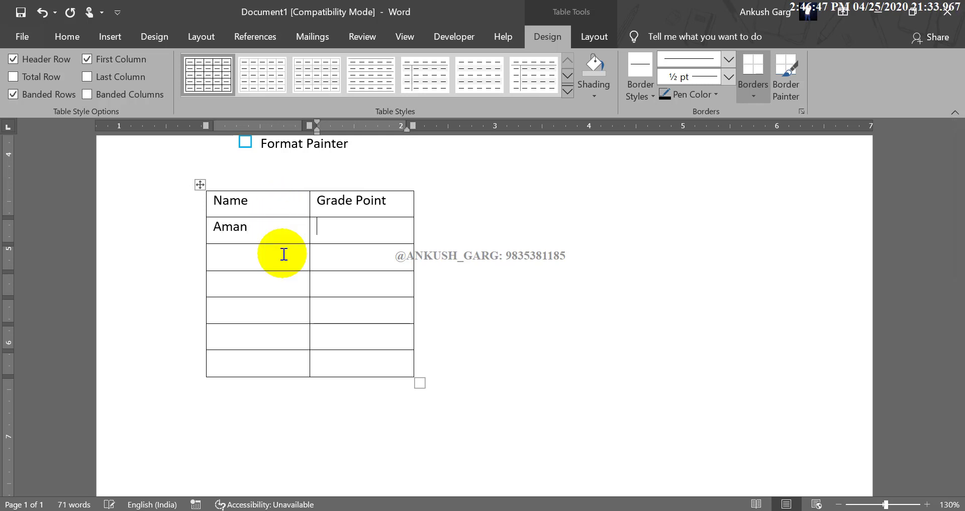
text(O)
click(284, 254)
text(Avin)
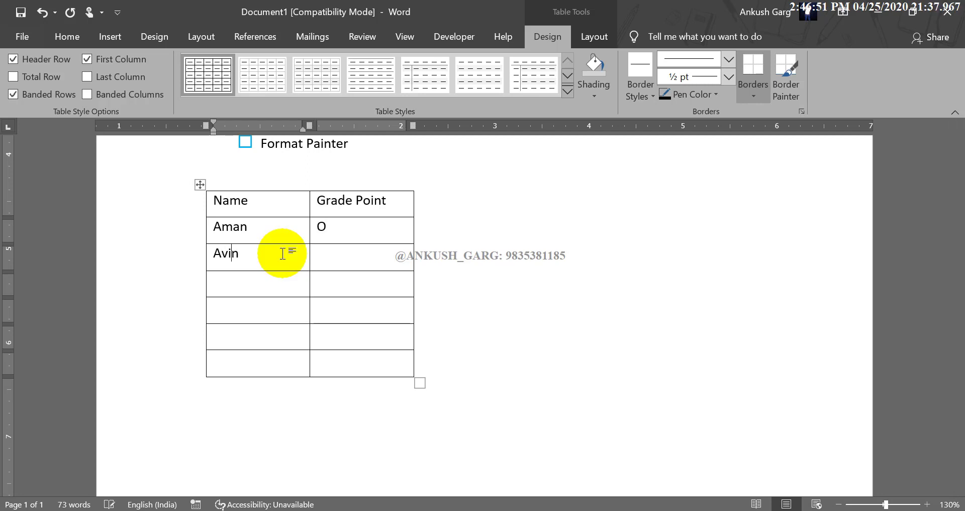
text(ash)
key(Tab)
text(E)
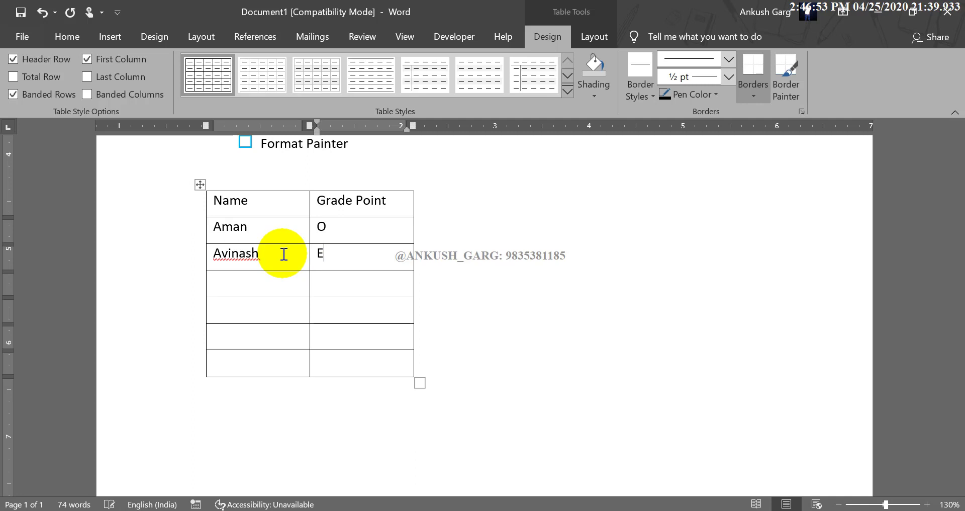
right_click(246, 254)
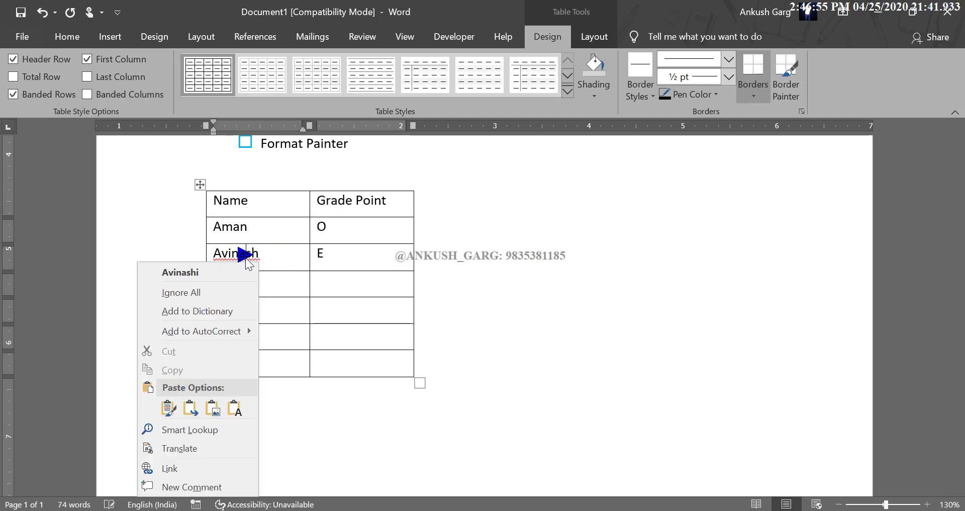
click(218, 311)
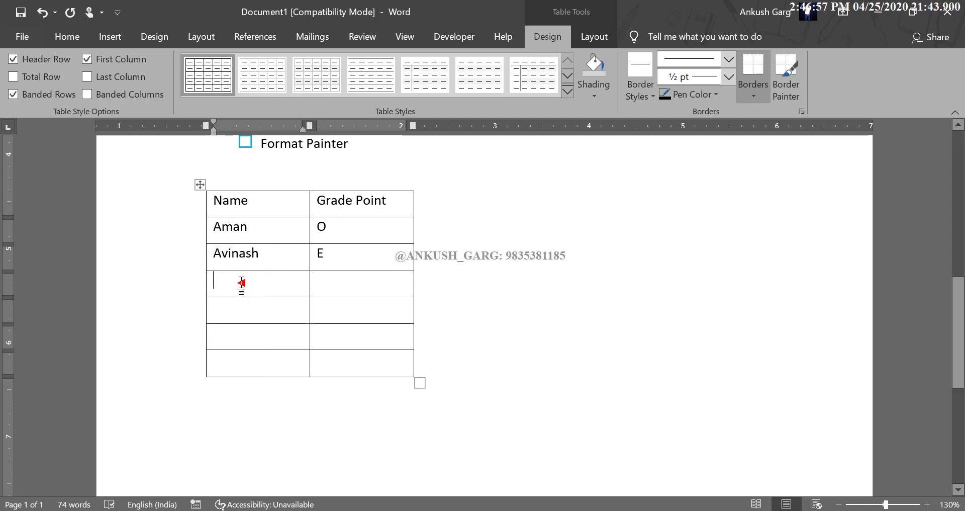
click(241, 283)
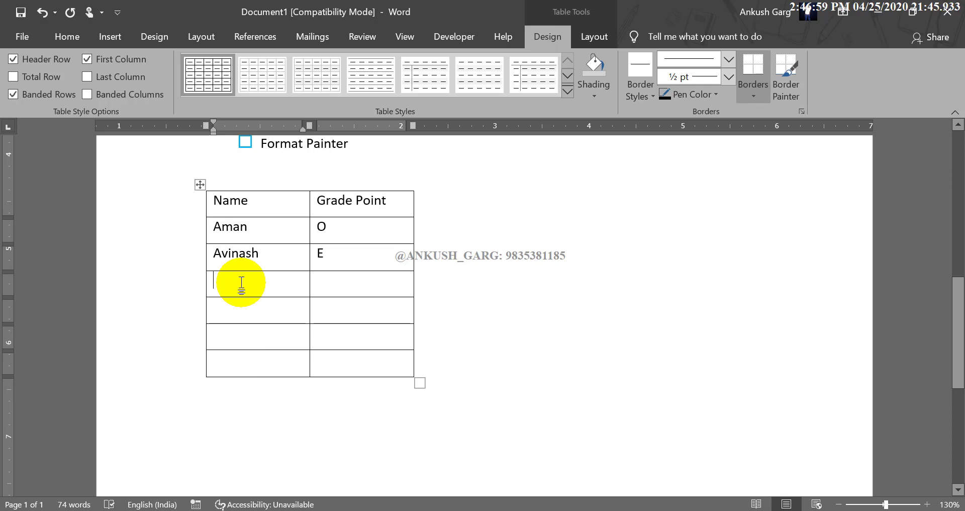
text(Aswin)
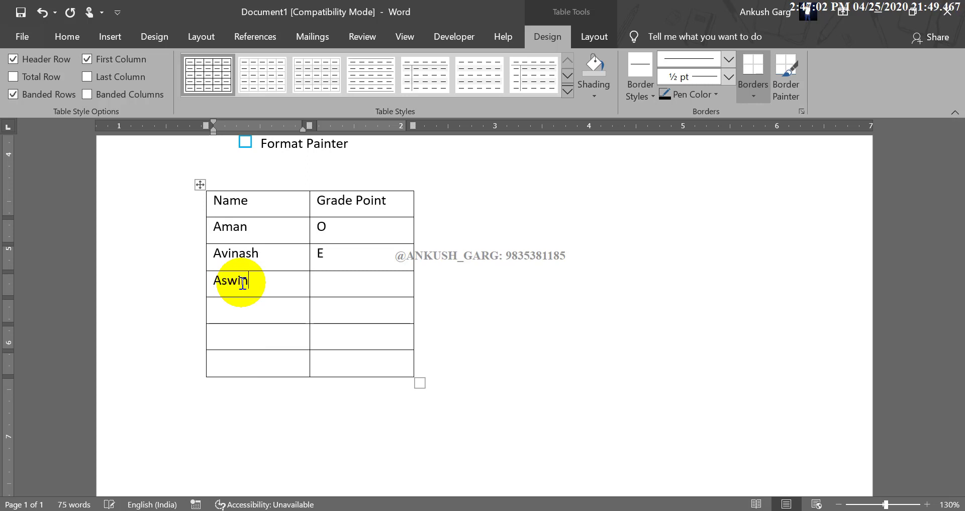
key(Tab)
key(Tab)
text(Madhav)
key(Tab)
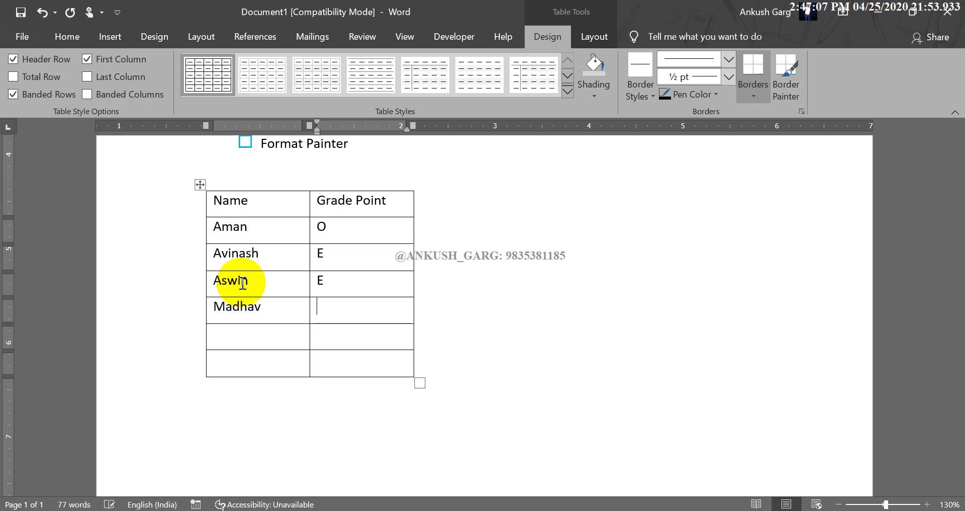
text(O)
key(Tab)
text(Deb)
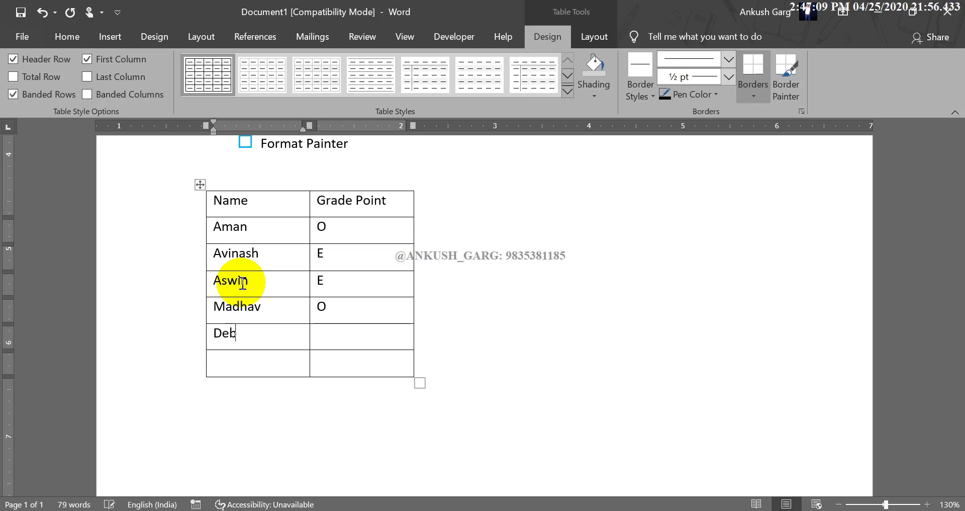
text(i)
key(Tab)
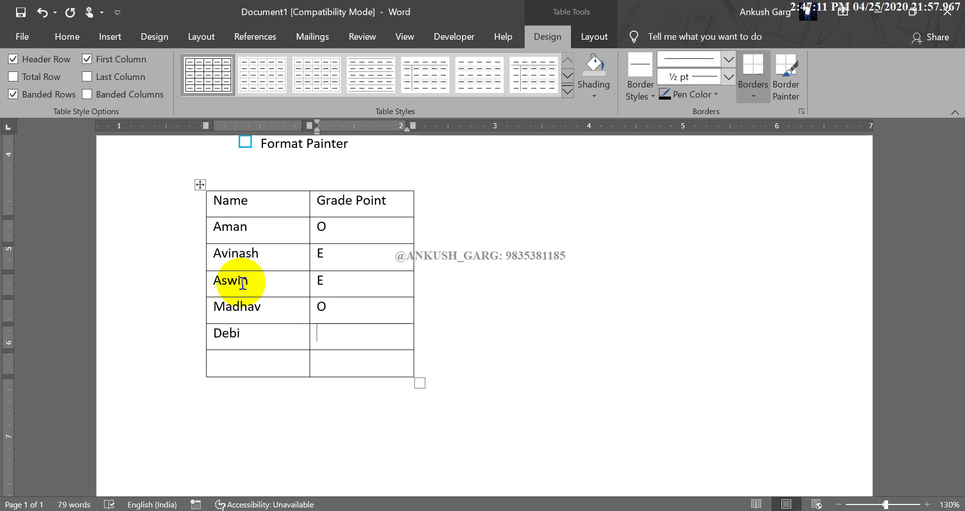
text(O)
key(Tab)
text(An)
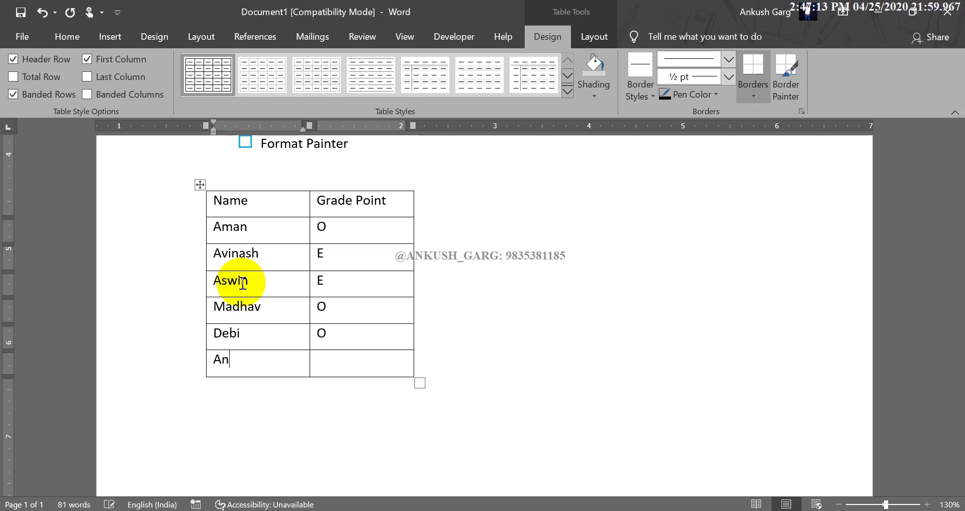
text(kita)
key(Tab)
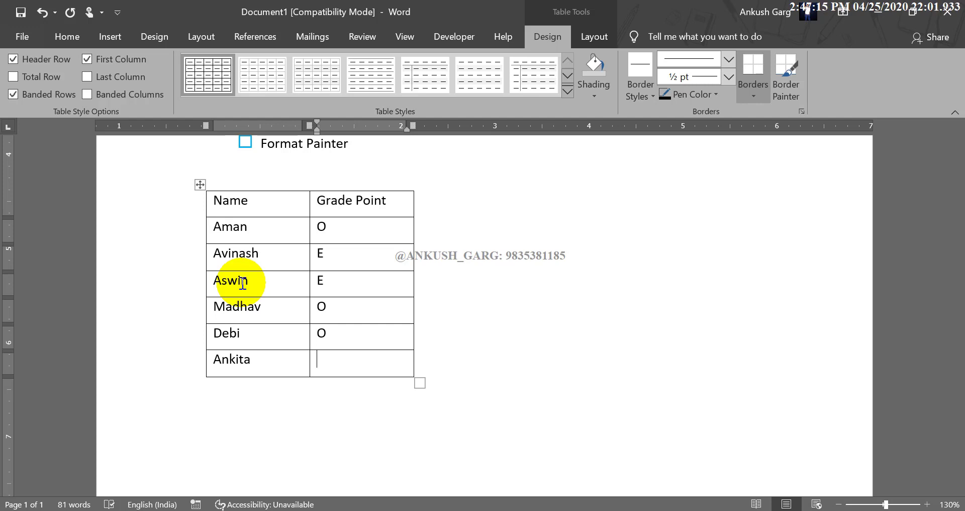
text(E)
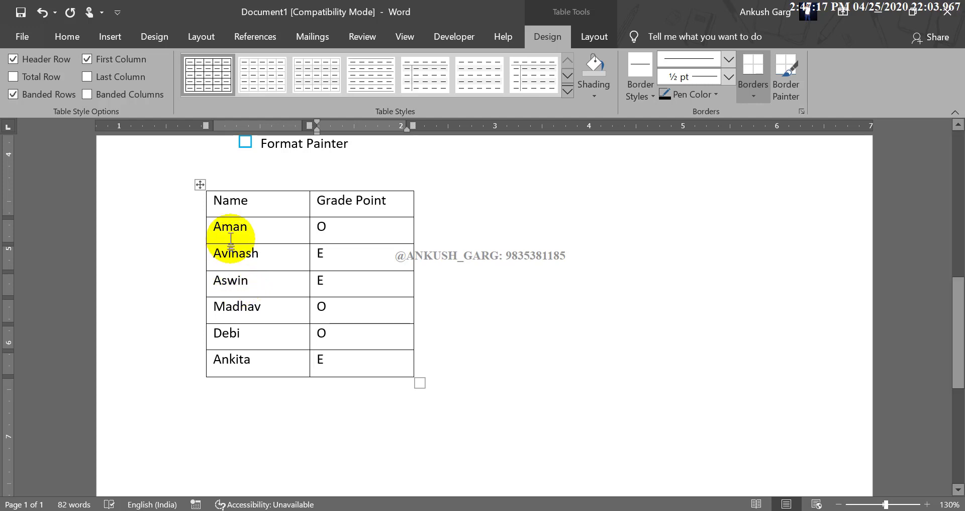
Step: Select the first-column name cells from Aman down to Ankita
drag(235, 229, 248, 337)
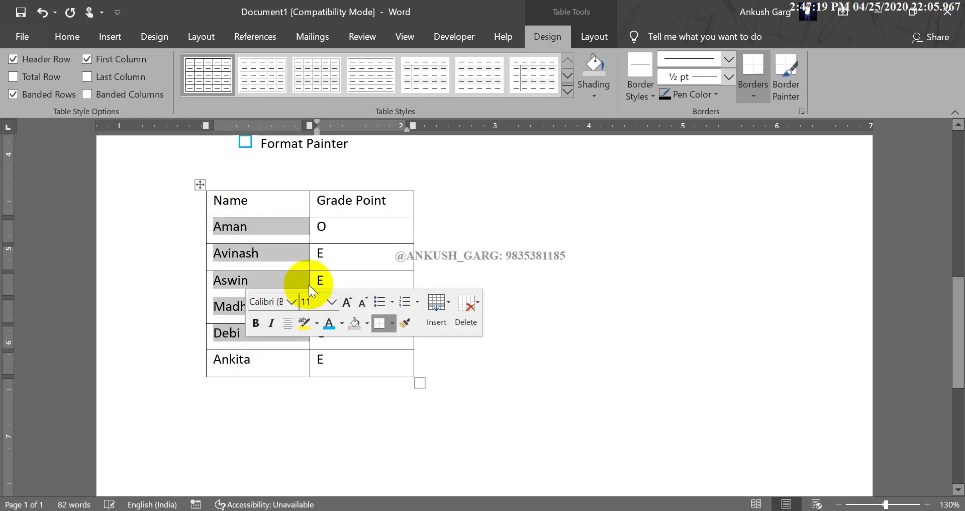
click(323, 228)
drag(322, 229, 345, 355)
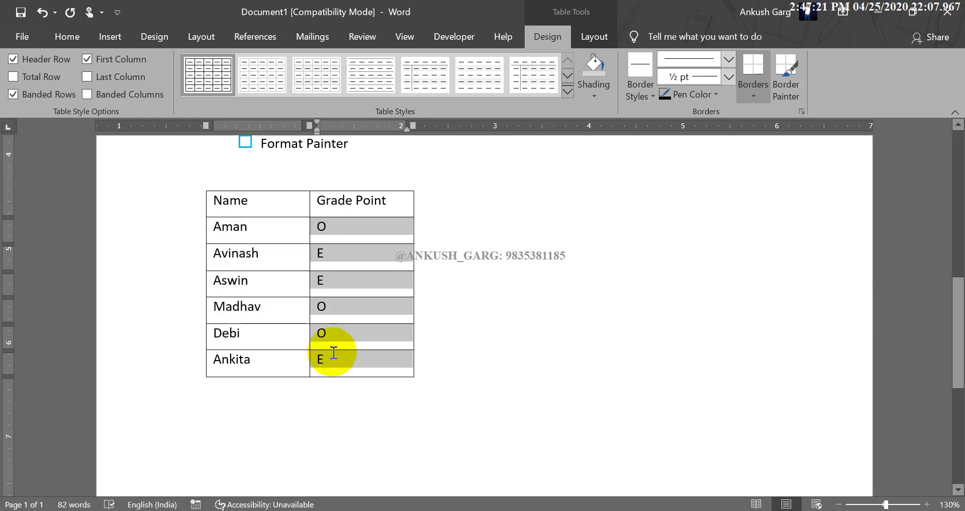
click(344, 255)
drag(233, 203, 345, 354)
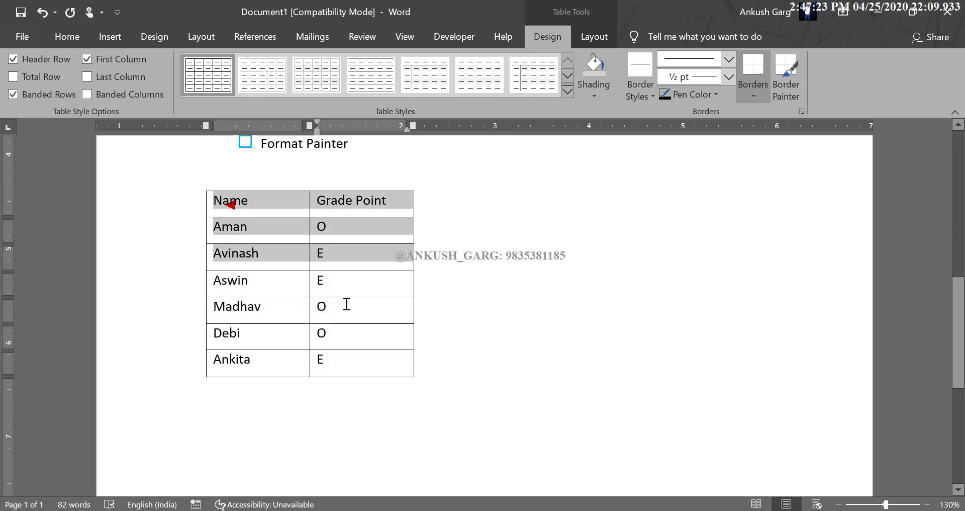
click(280, 279)
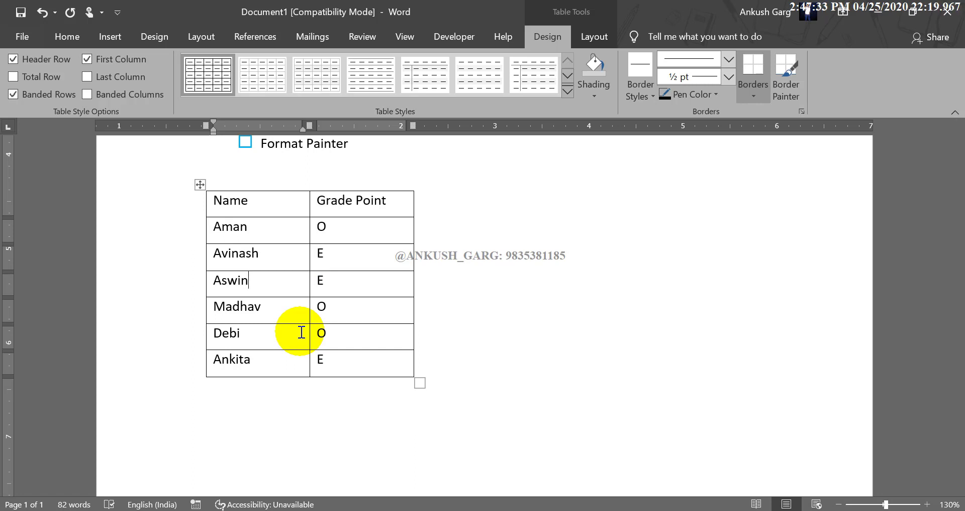
click(303, 267)
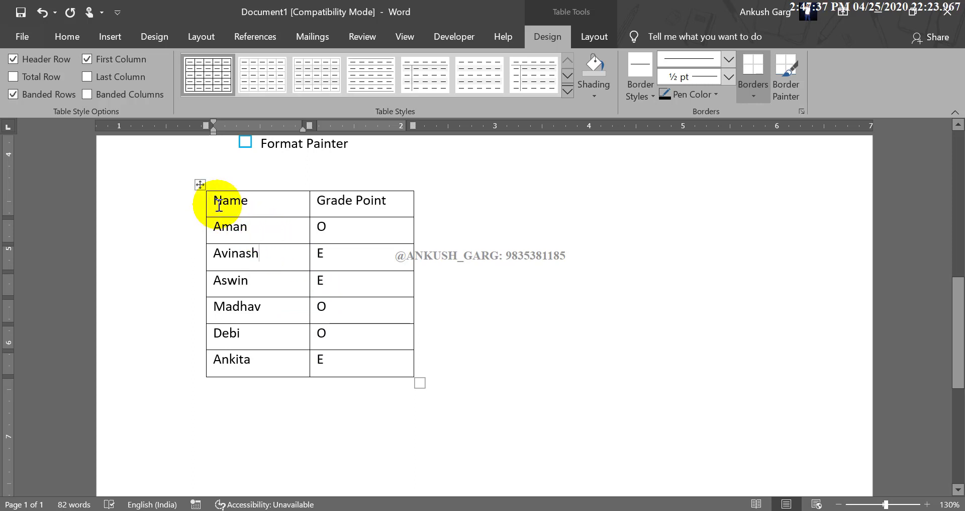
drag(217, 227, 241, 341)
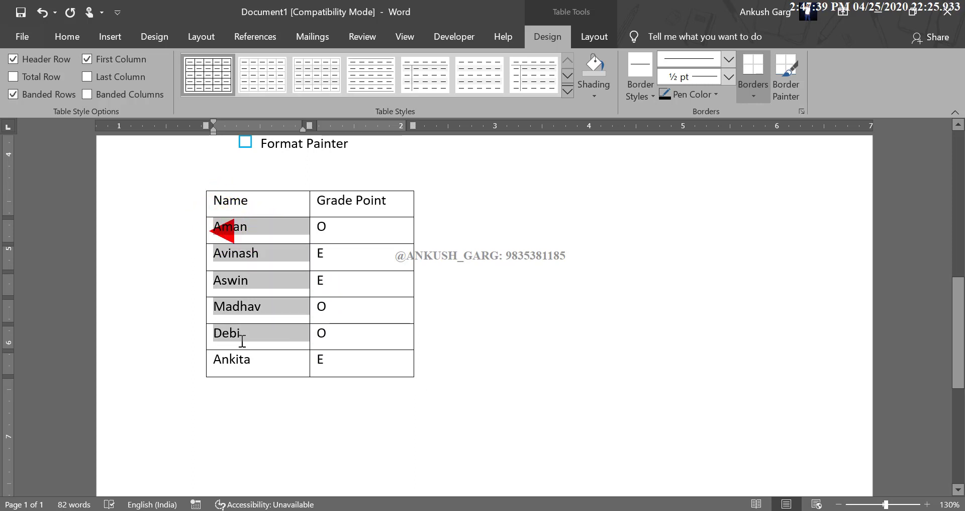
click(340, 267)
click(342, 265)
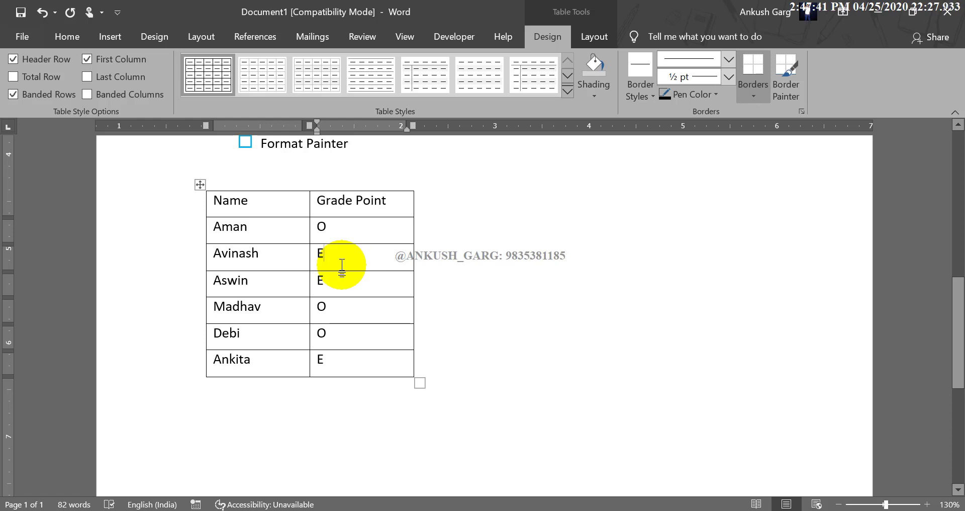
click(230, 210)
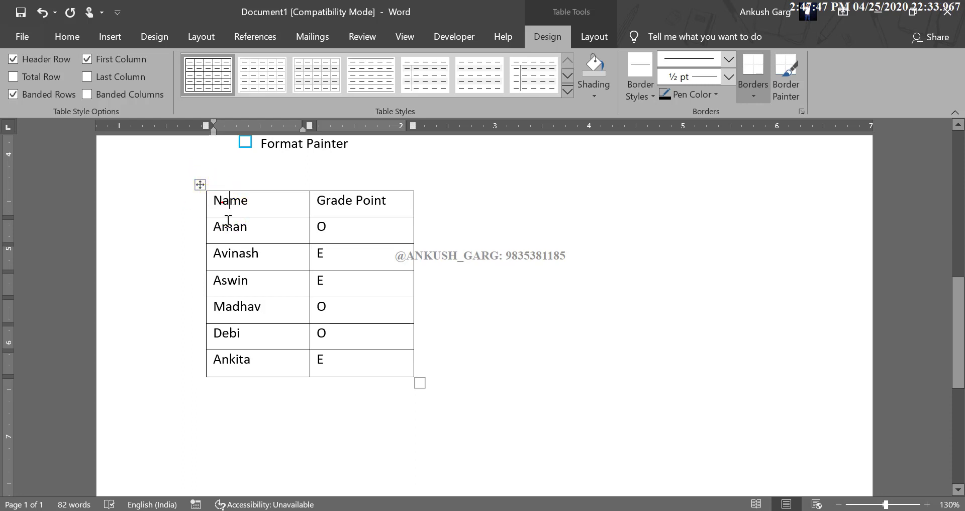
drag(221, 229, 247, 354)
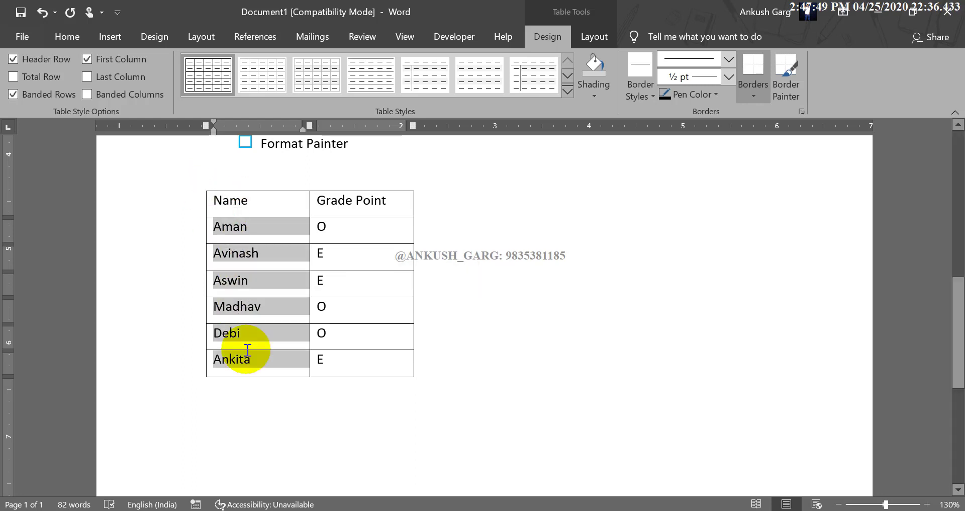
Step: Attempt to sort the selected names, then cancel after an invalid sort entry warning
click(83, 39)
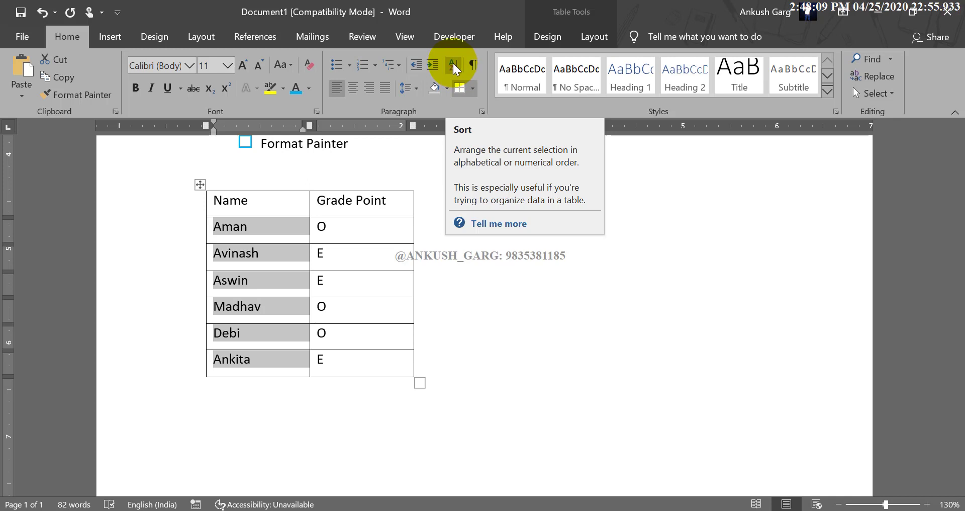
click(453, 66)
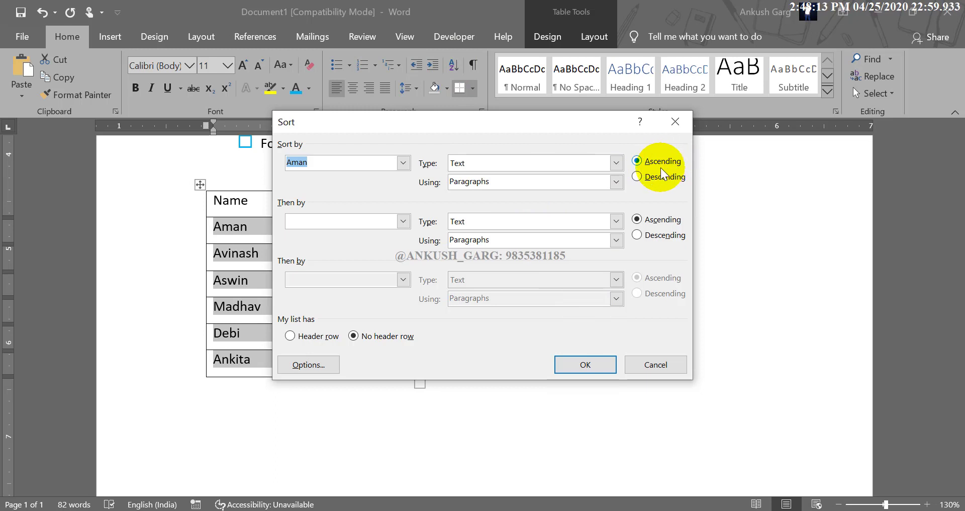
click(605, 365)
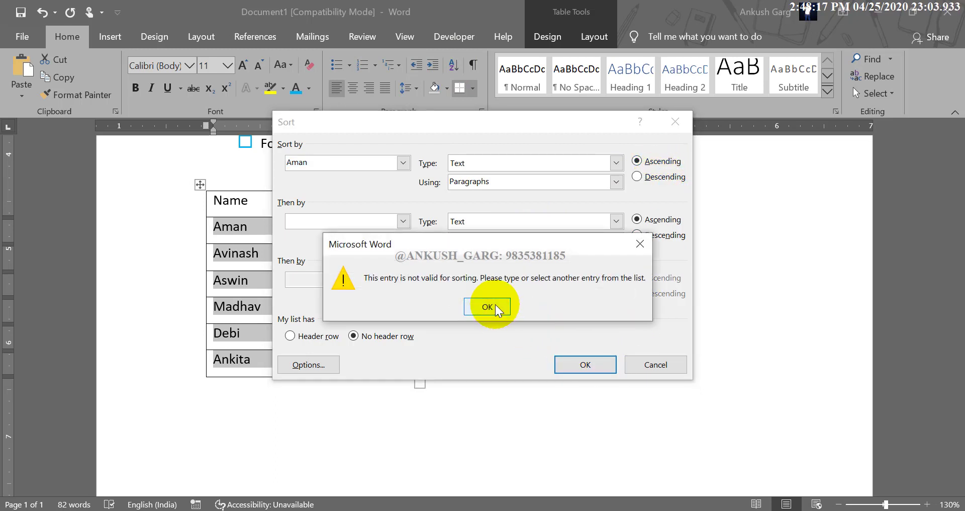
click(495, 305)
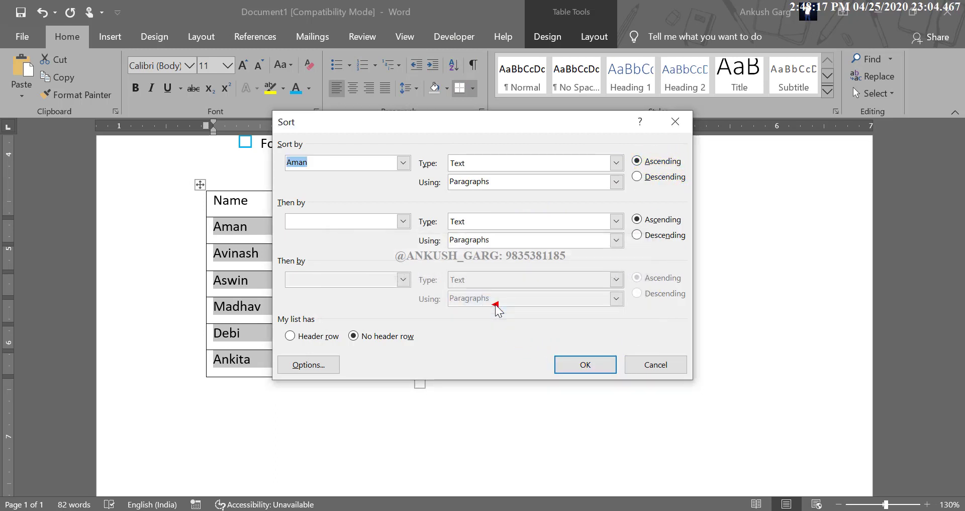
click(631, 362)
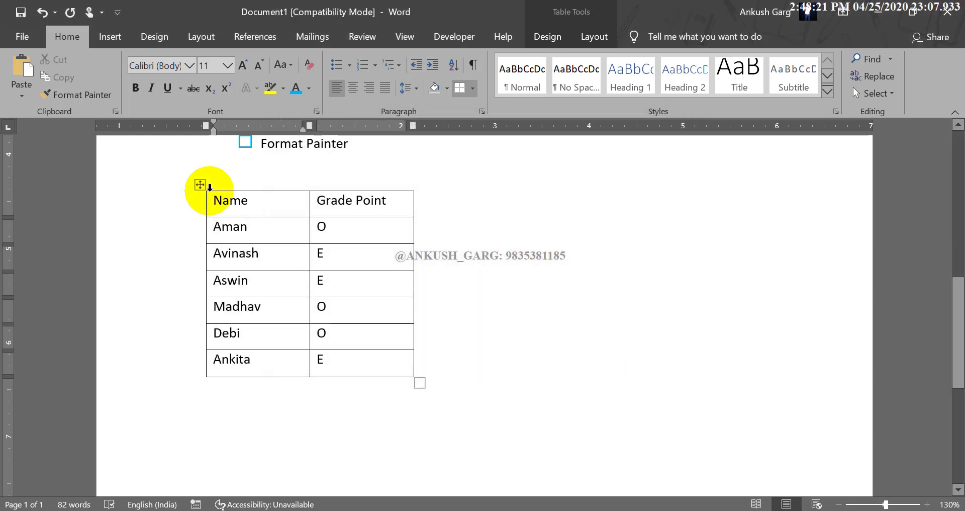
Step: Sort the whole first column by Column 1 as text, then undo it to restore the header
drag(228, 199, 241, 357)
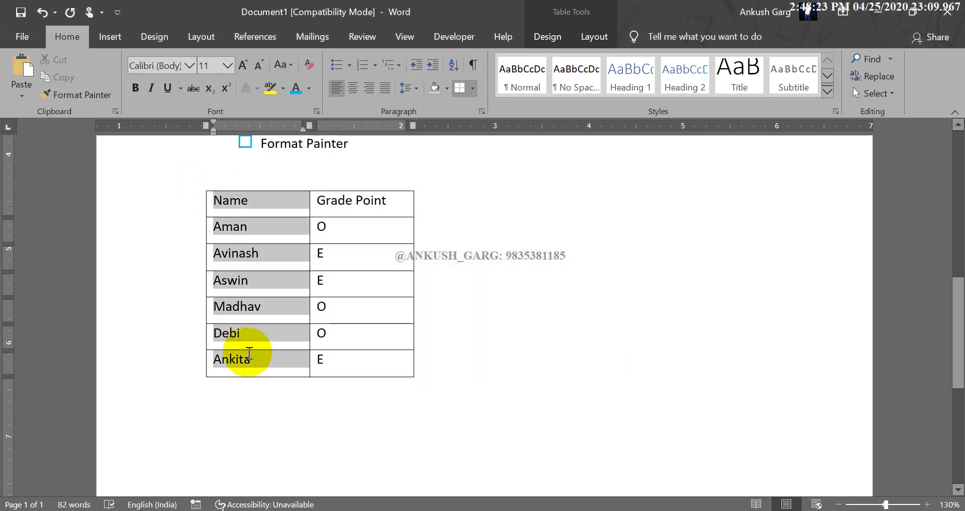
click(454, 65)
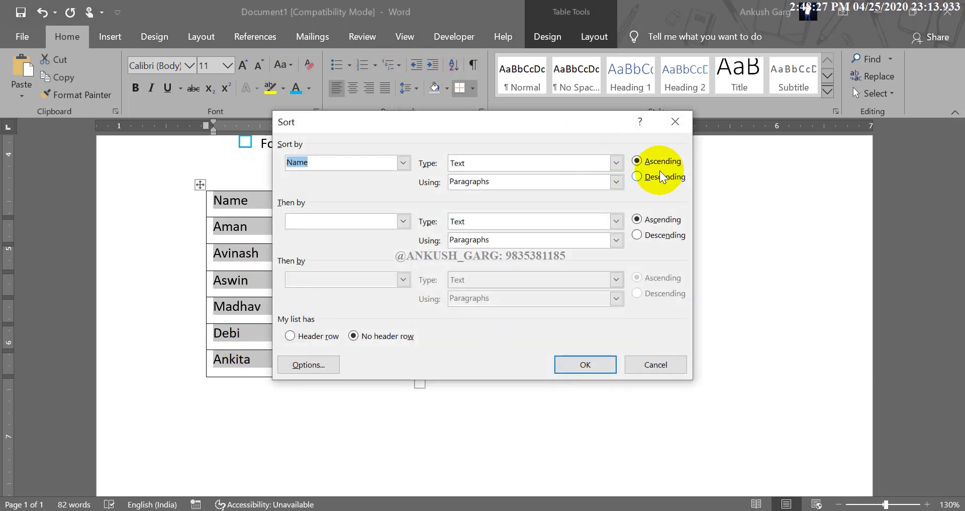
click(582, 367)
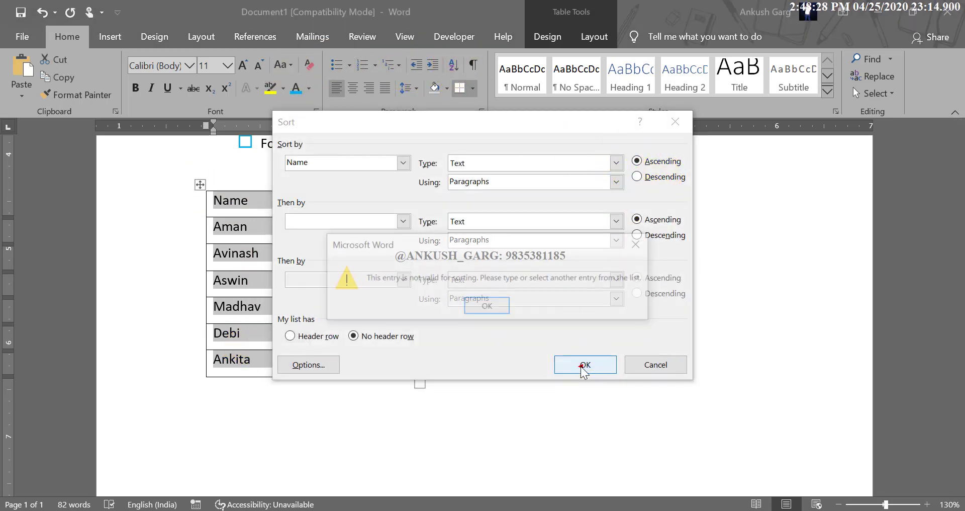
click(487, 306)
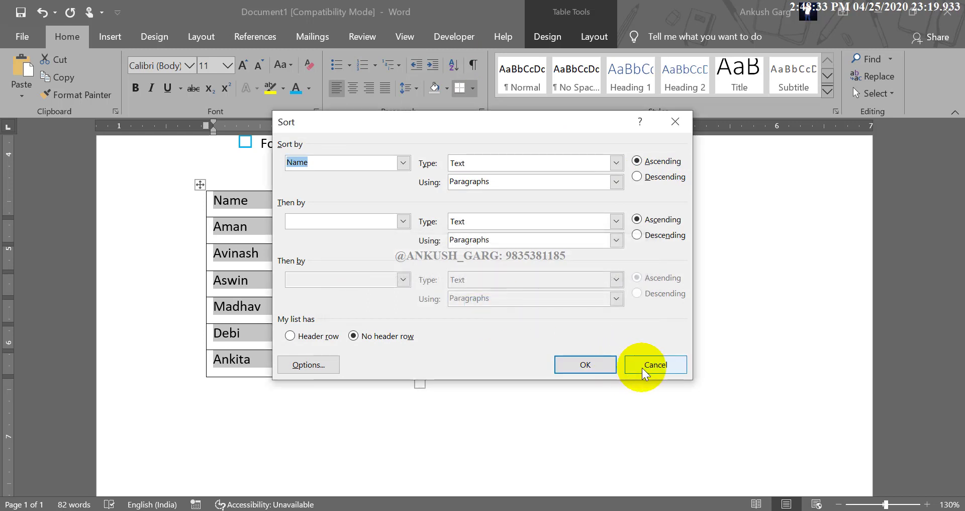
click(534, 165)
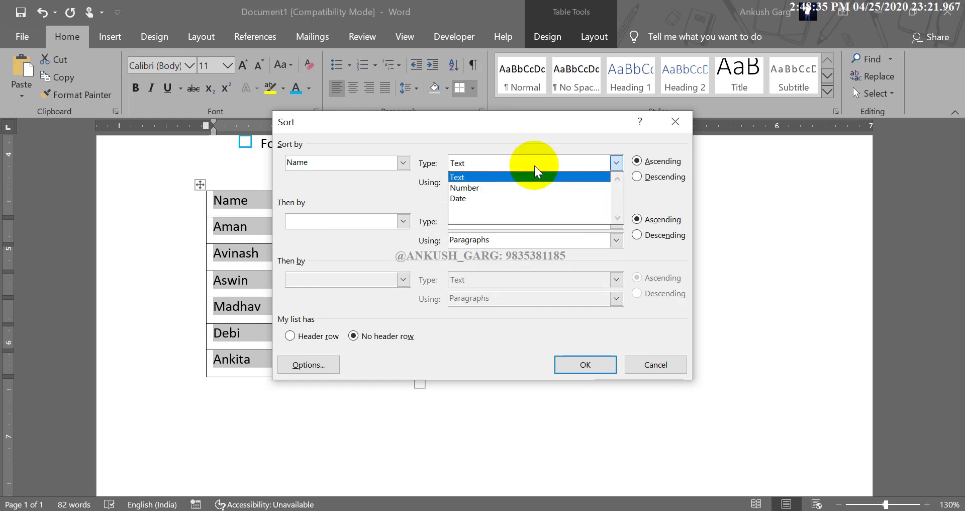
click(535, 164)
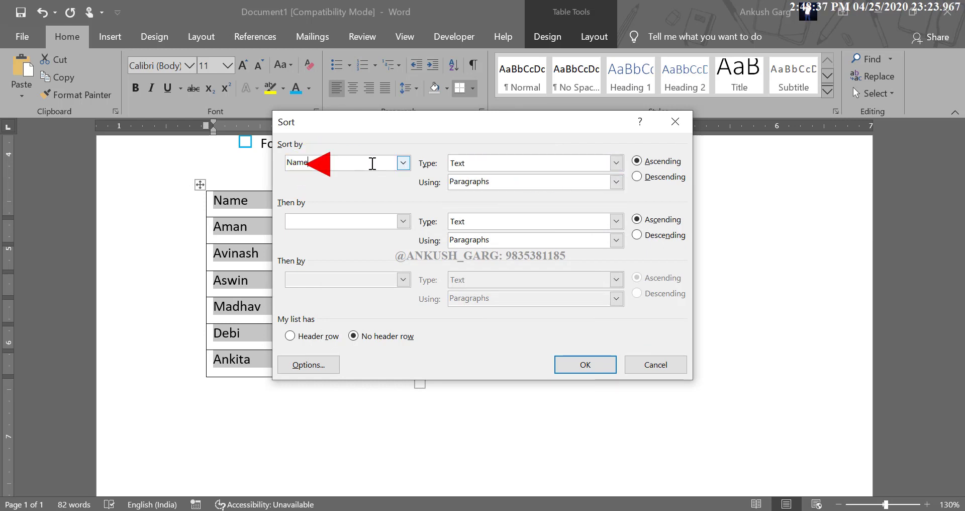
click(403, 162)
click(403, 162)
click(403, 163)
click(354, 176)
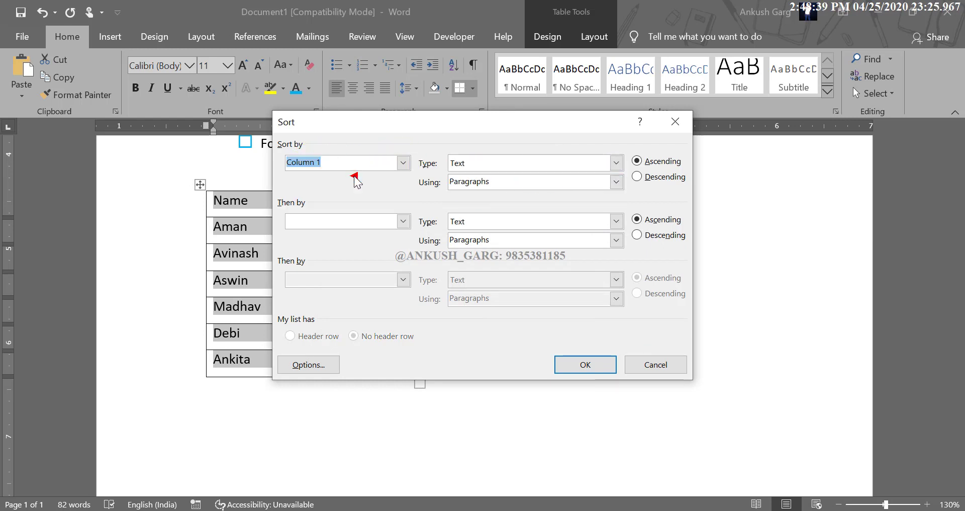
click(583, 364)
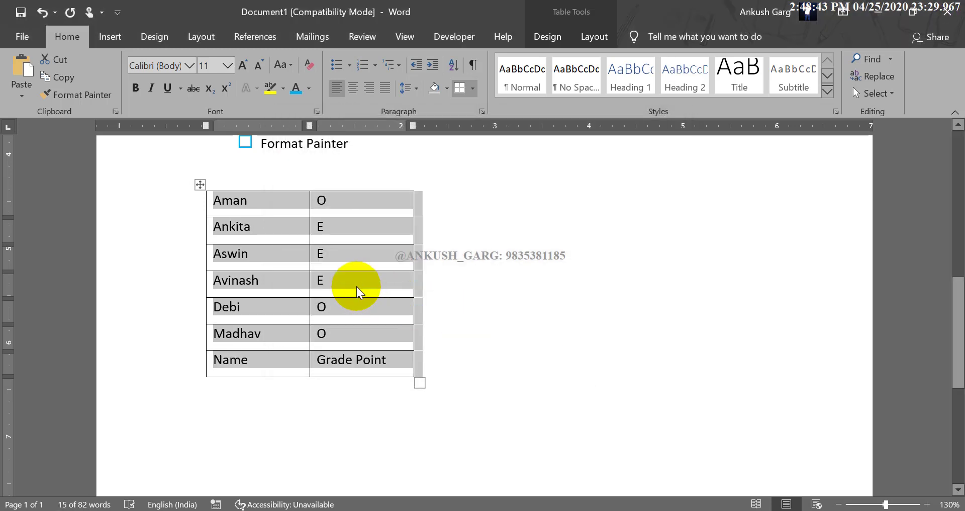
key(ctrl+z)
Step: Sort the selected names ascending by Column 1, with no secondary sort key
click(274, 251)
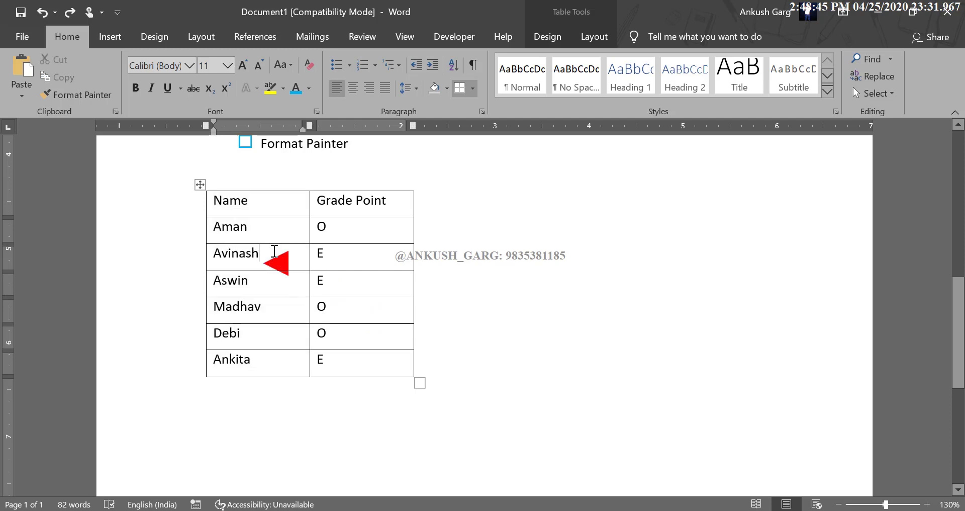
drag(252, 228, 270, 352)
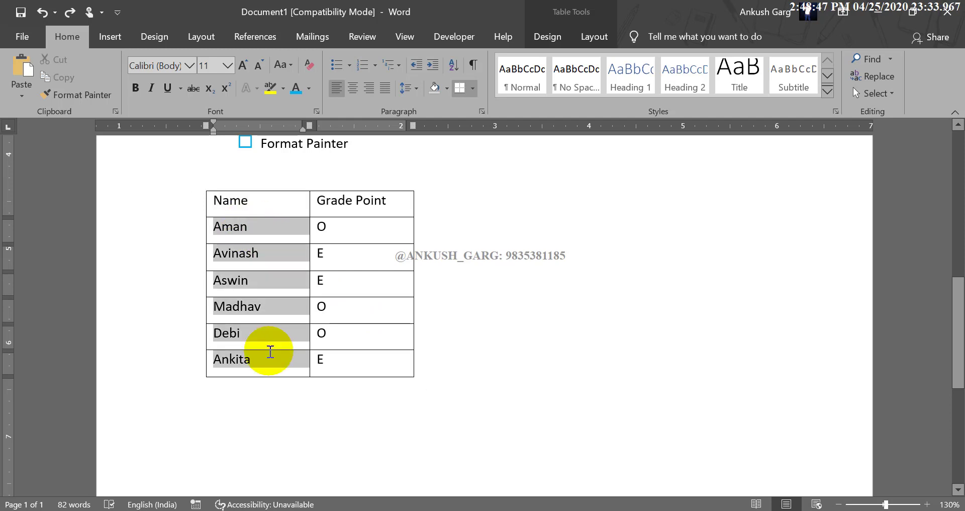
click(453, 65)
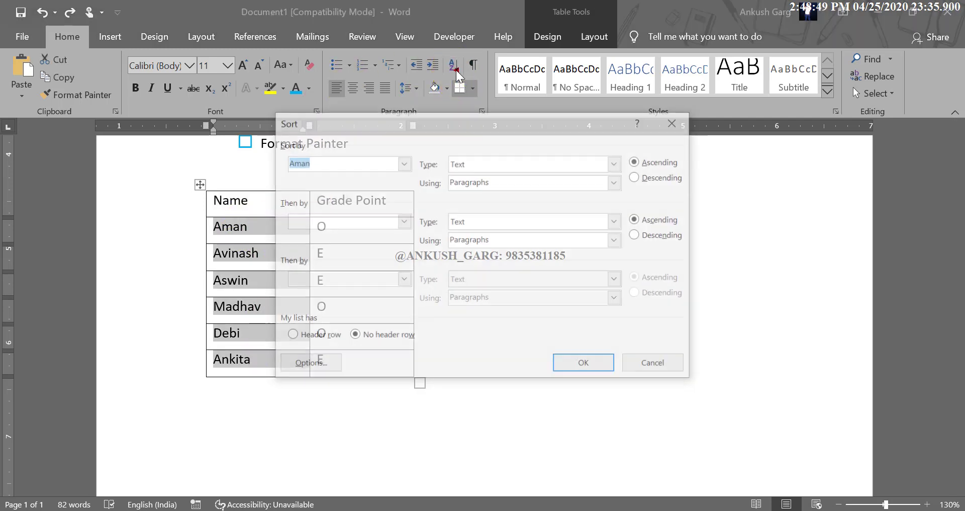
click(402, 163)
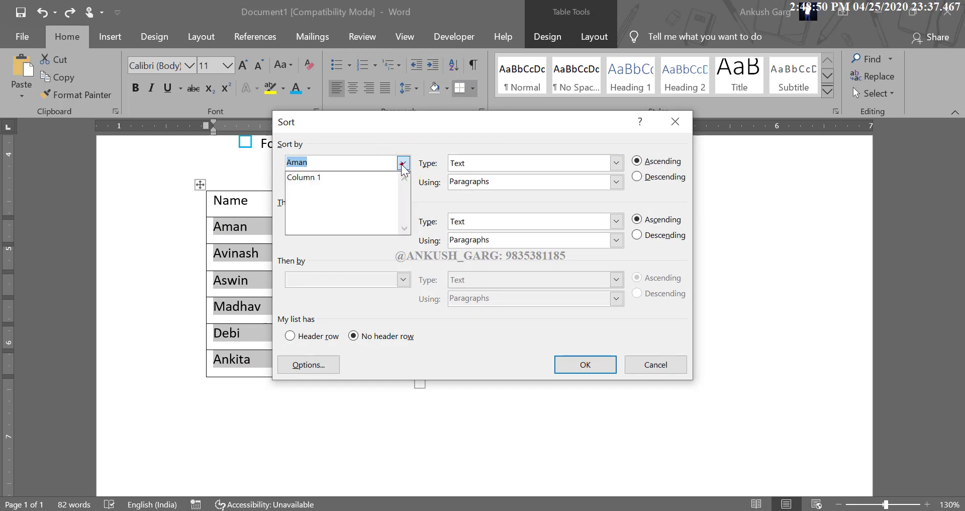
click(351, 176)
click(395, 221)
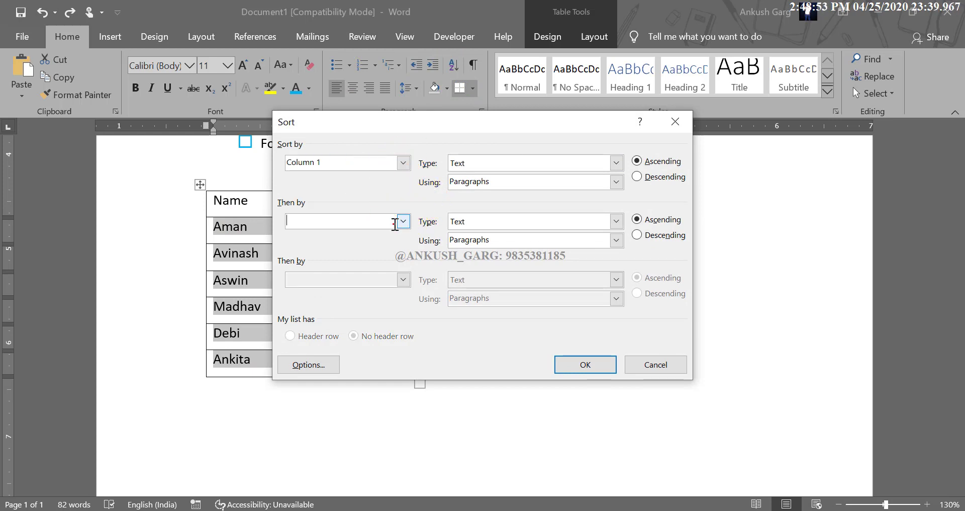
click(403, 221)
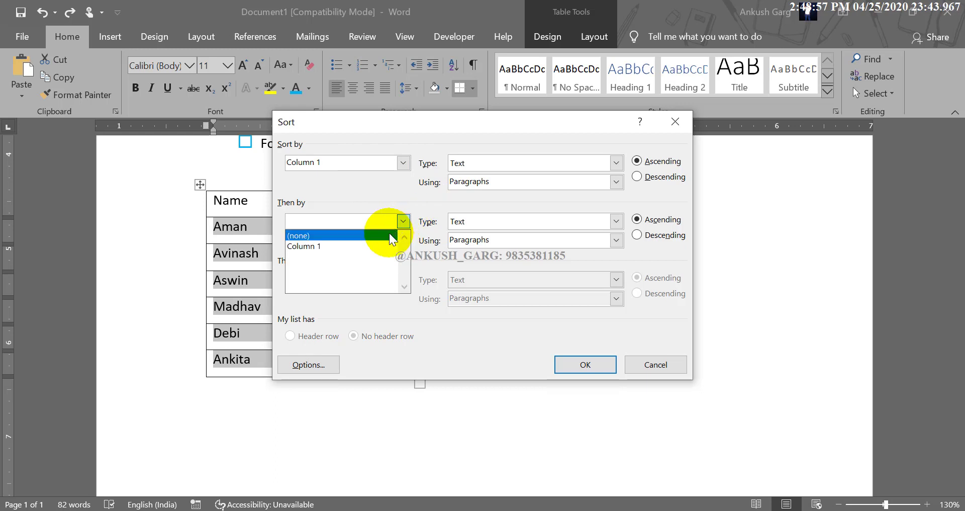
click(389, 233)
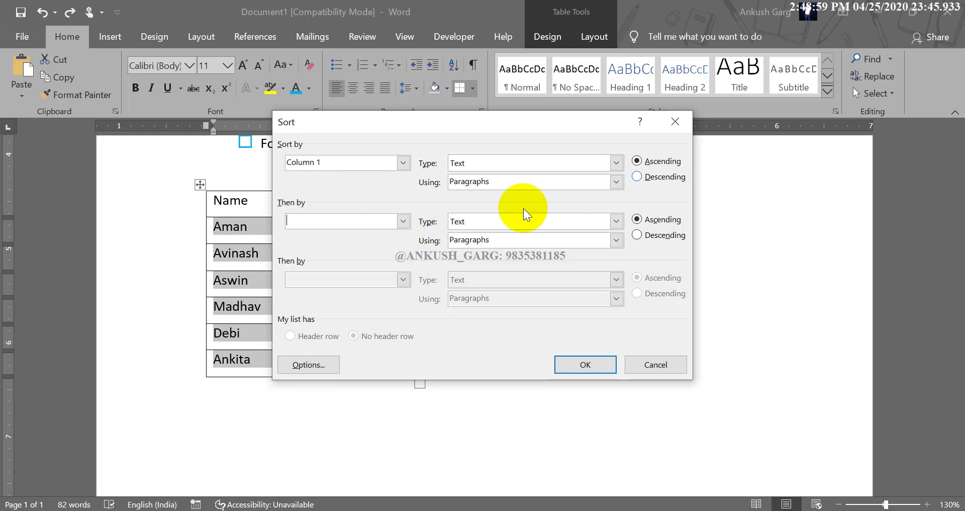
click(568, 360)
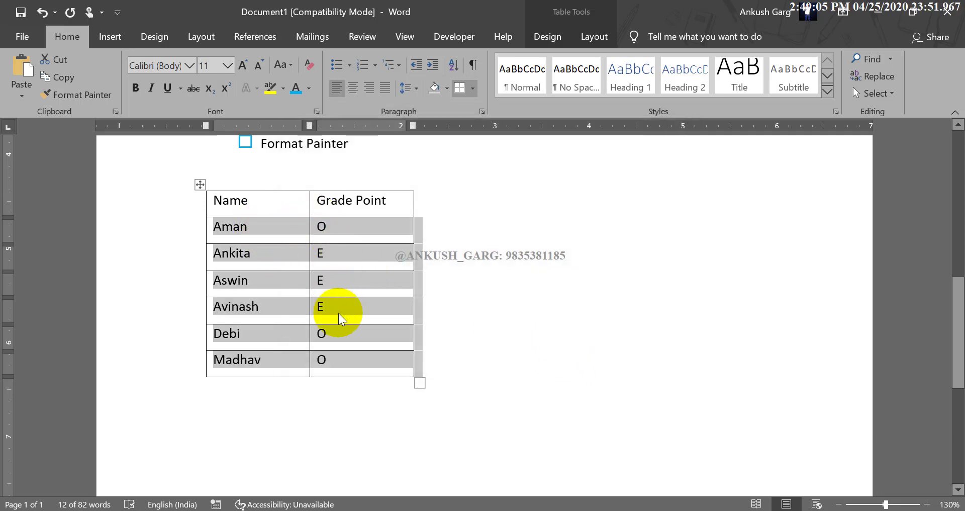
Step: Reselect the sorted names in the table, Aman through Madhav
click(332, 334)
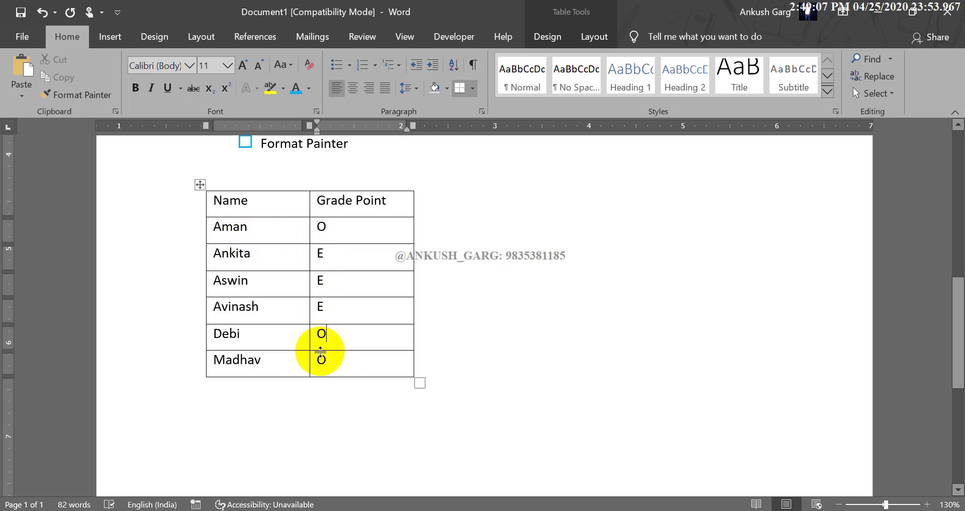
drag(229, 227, 323, 235)
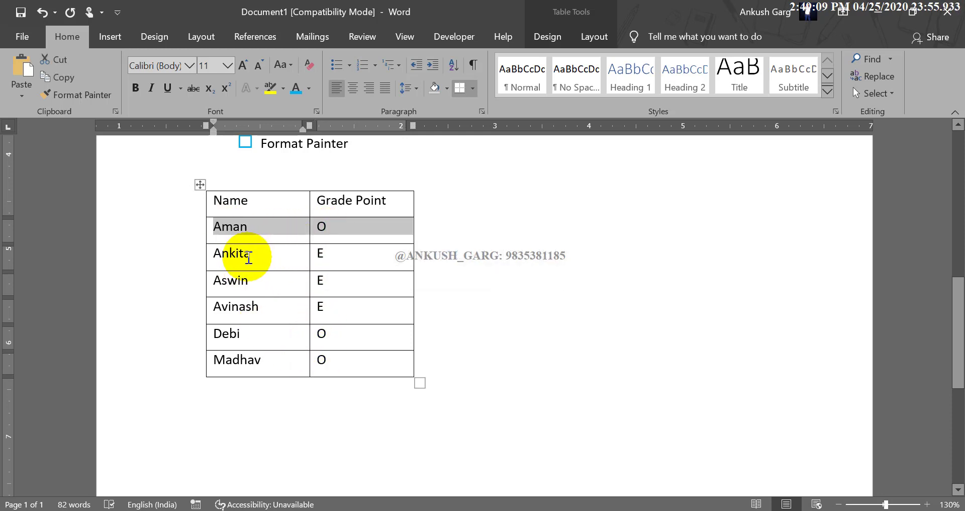
drag(237, 255, 334, 258)
drag(239, 281, 338, 285)
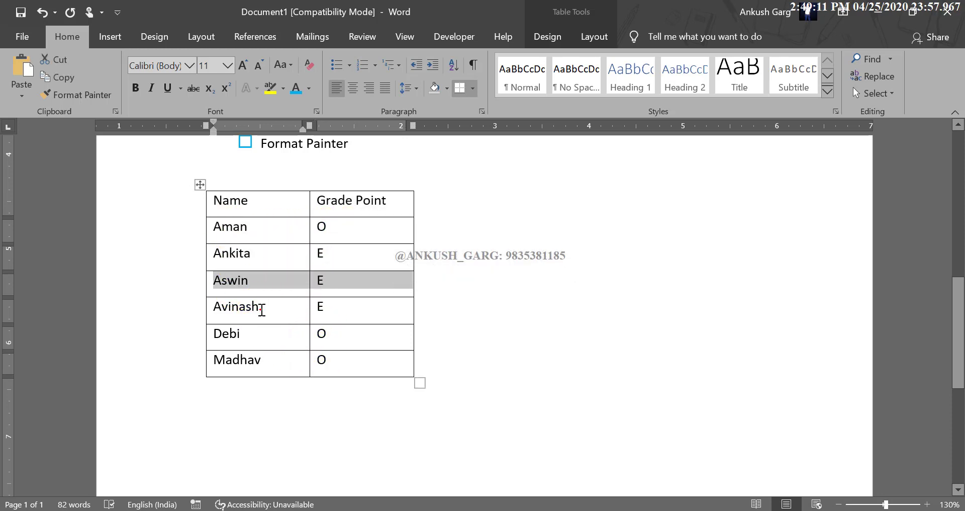
drag(261, 307, 344, 313)
drag(260, 337, 339, 338)
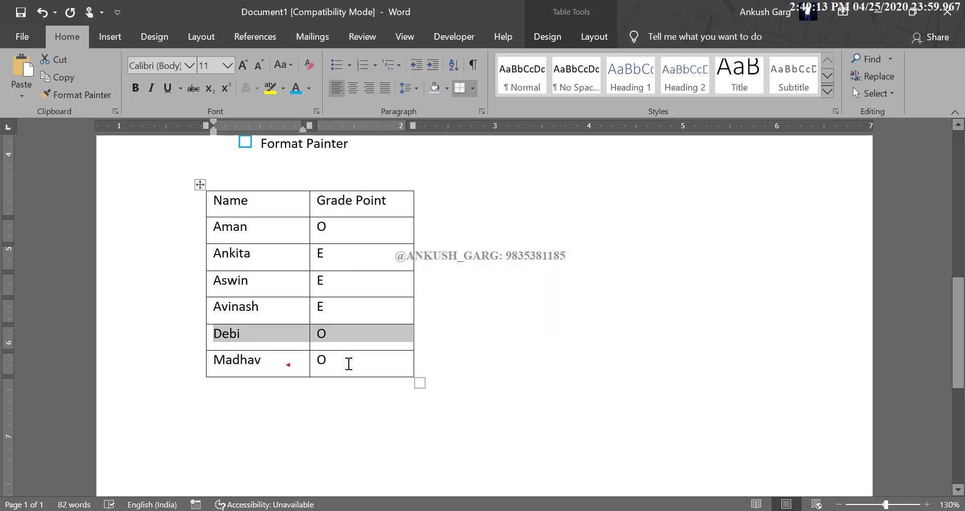
drag(287, 363, 348, 363)
drag(260, 237, 260, 358)
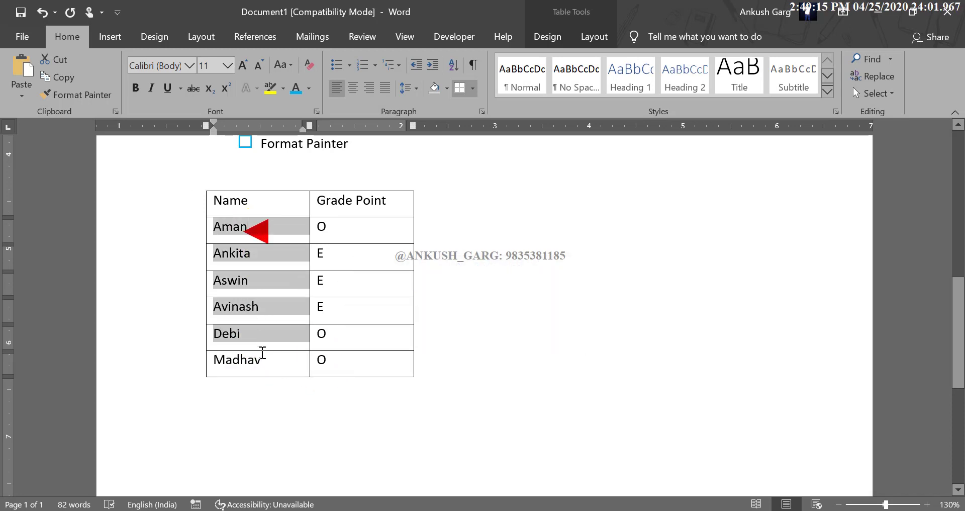
click(256, 234)
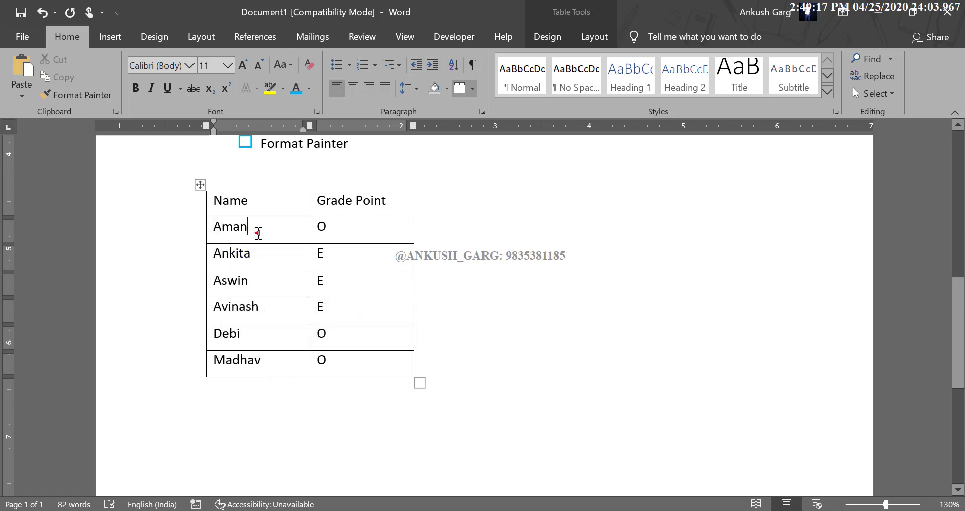
drag(256, 233, 279, 362)
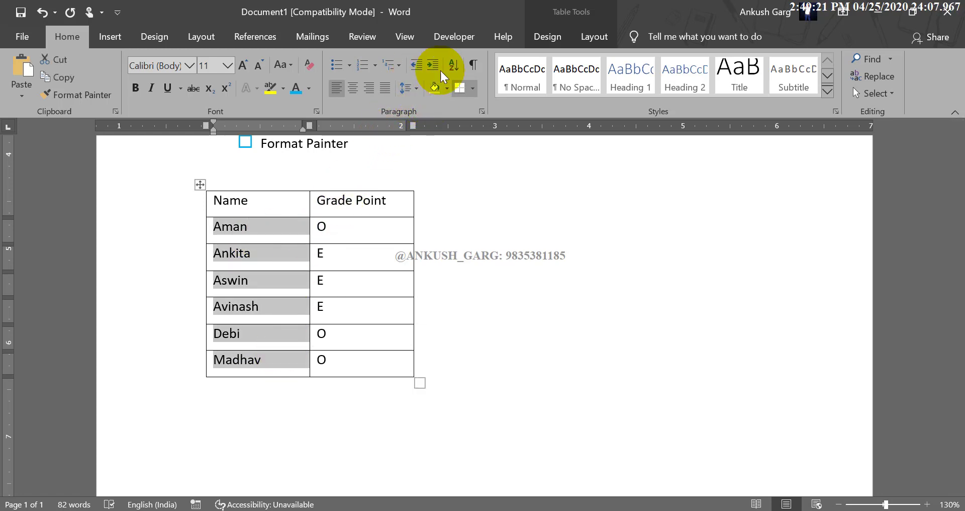
Step: Sort the names descending by Column 1 so Madhav is first and Aman last
click(453, 65)
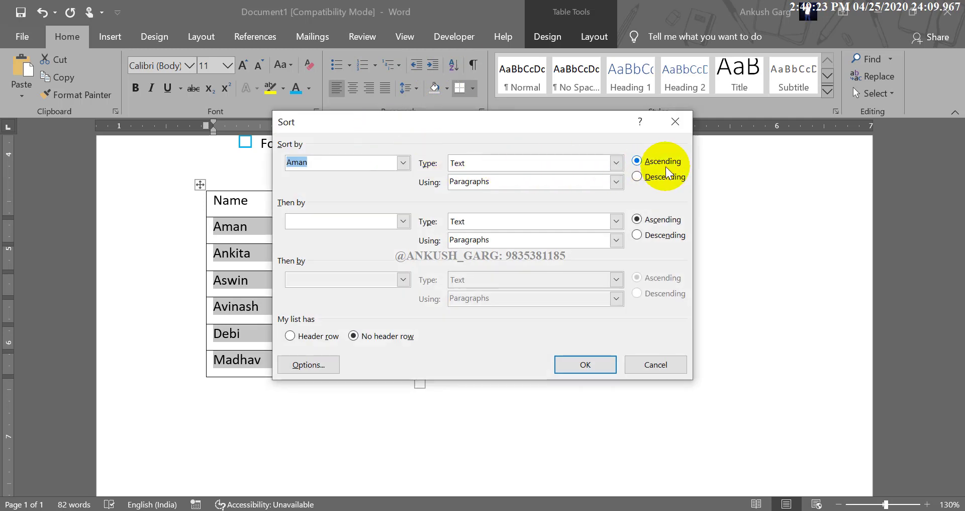
click(637, 176)
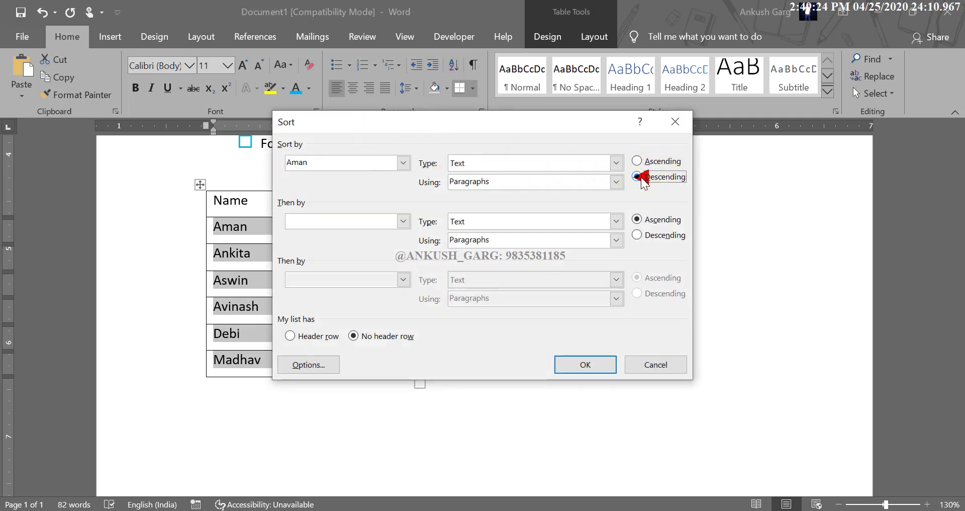
click(575, 362)
click(491, 305)
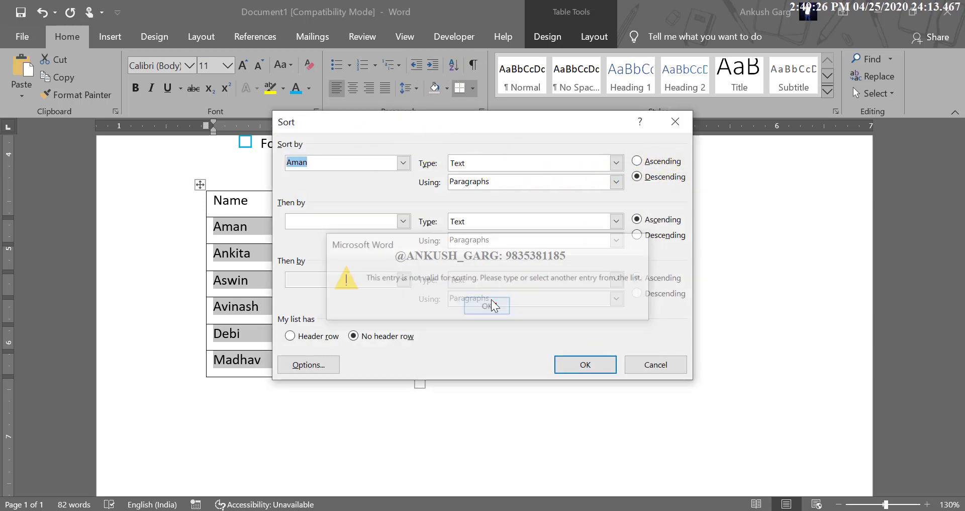
click(402, 163)
click(350, 177)
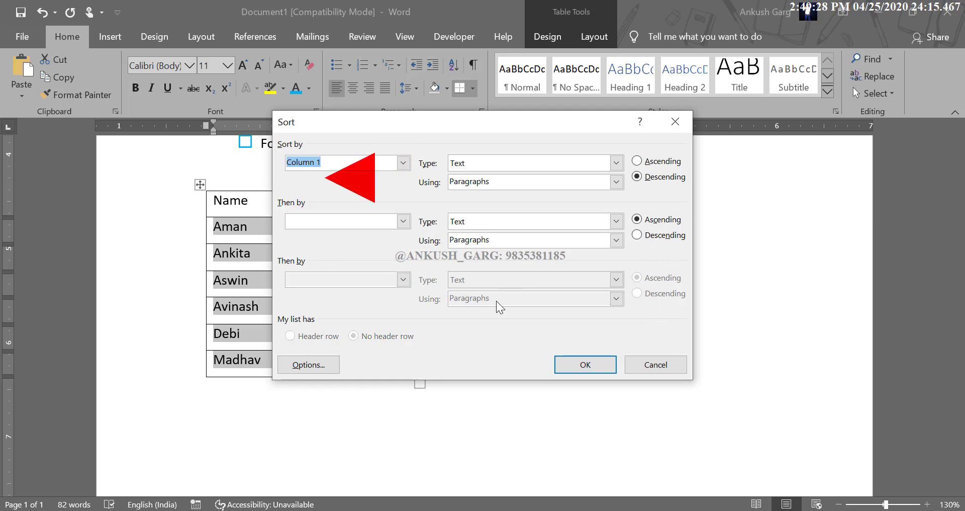
click(563, 364)
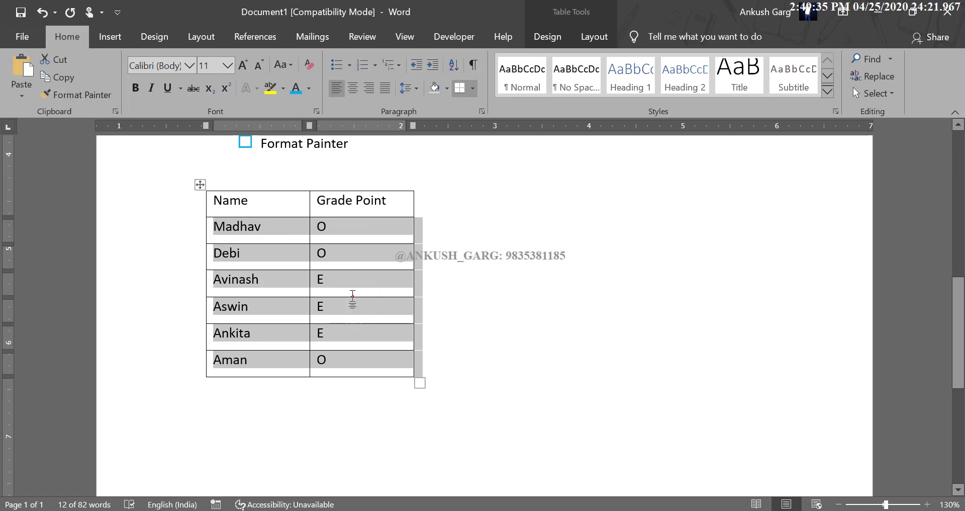
click(351, 296)
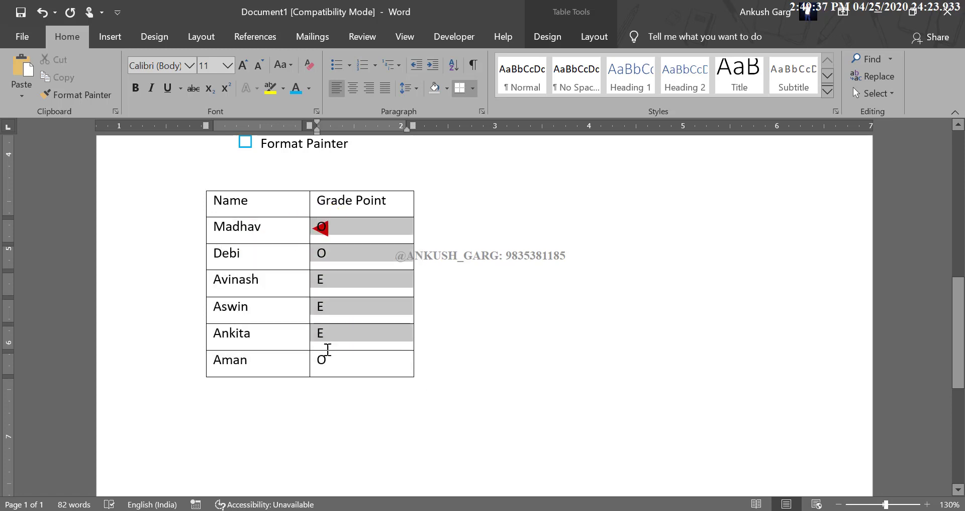
Step: Clear the old letter grades and enter 20 for Madhav and 30 for Debi
drag(321, 239, 327, 361)
key(Delete)
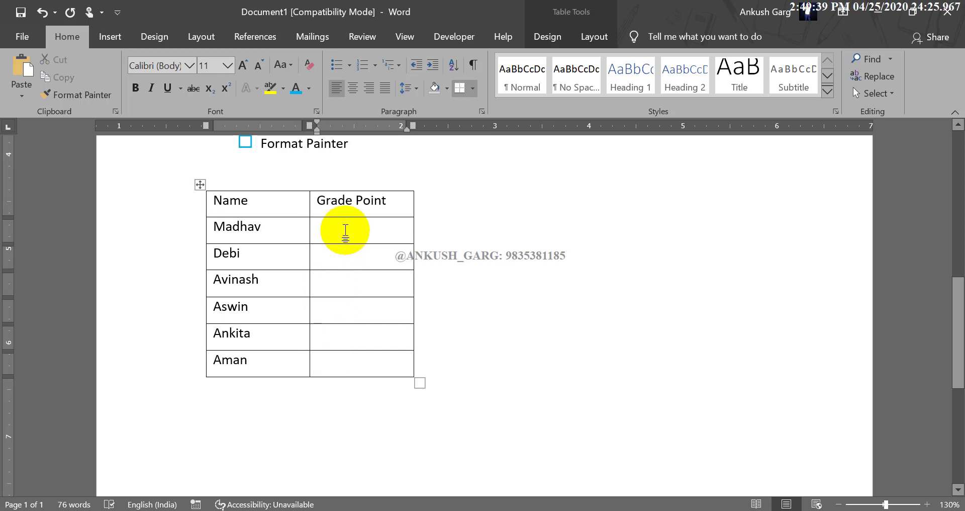
text(20)
key(Tab)
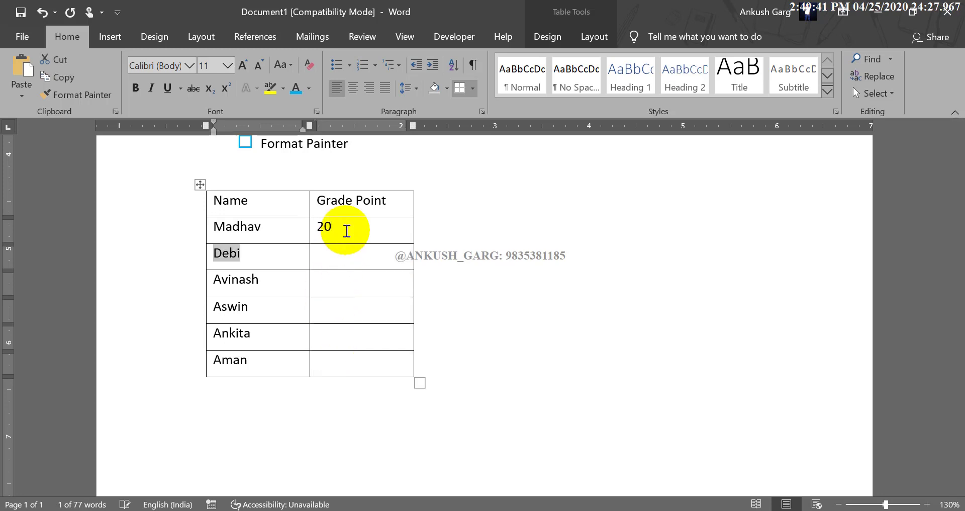
key(Tab)
text(0)
key(Tab)
Step: Enter 15, 42 and 42 for the next names, then select the names and Grade Point values
key(Tab)
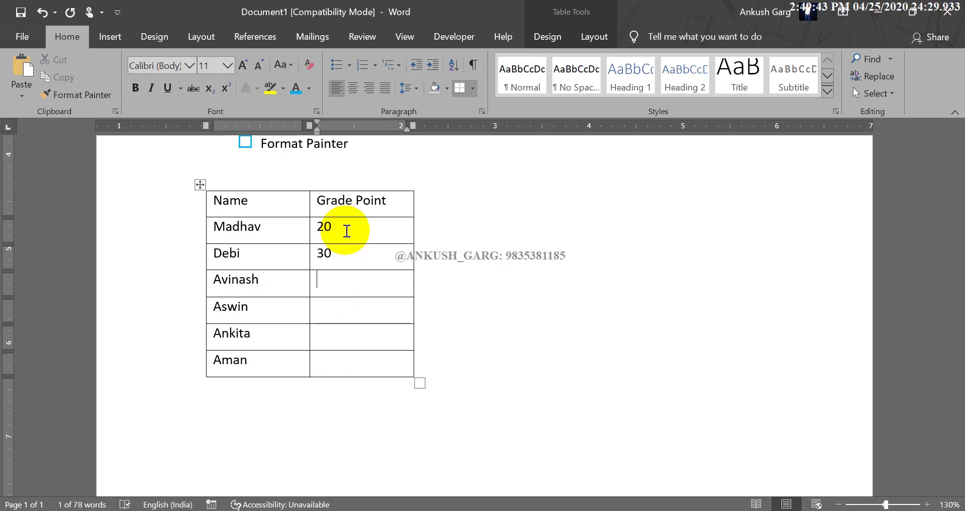
text(15)
key(Tab)
key(Tab)
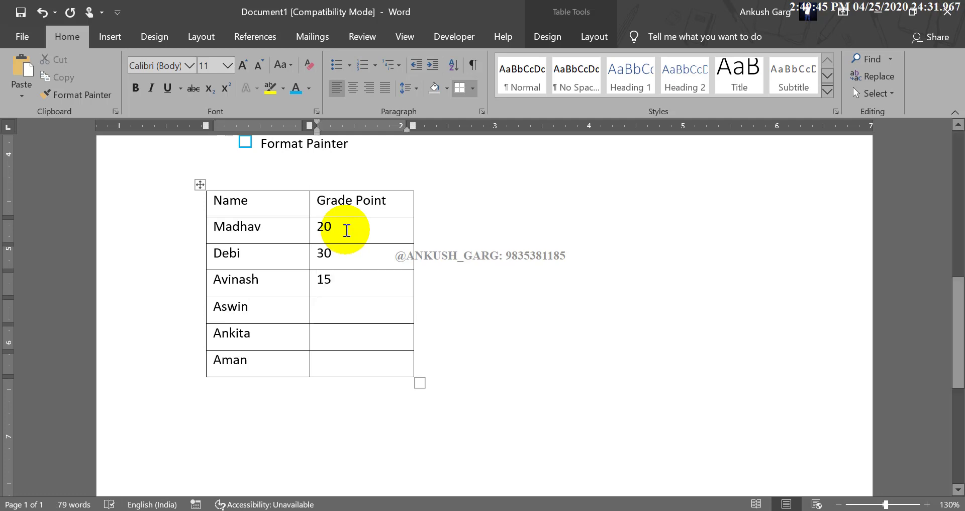
text(42)
key(Tab)
key(Tab)
text(42)
key(Tab)
key(Tab)
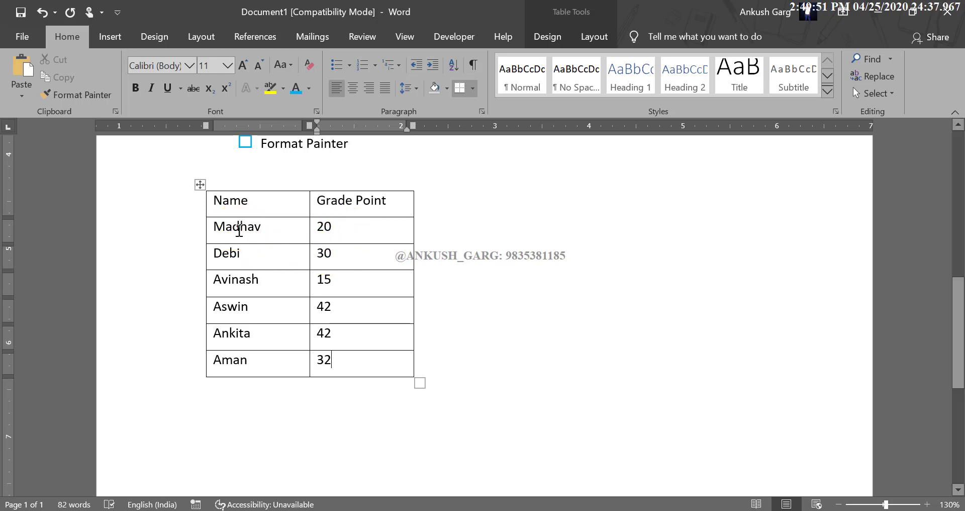
drag(232, 226, 254, 335)
drag(324, 227, 334, 361)
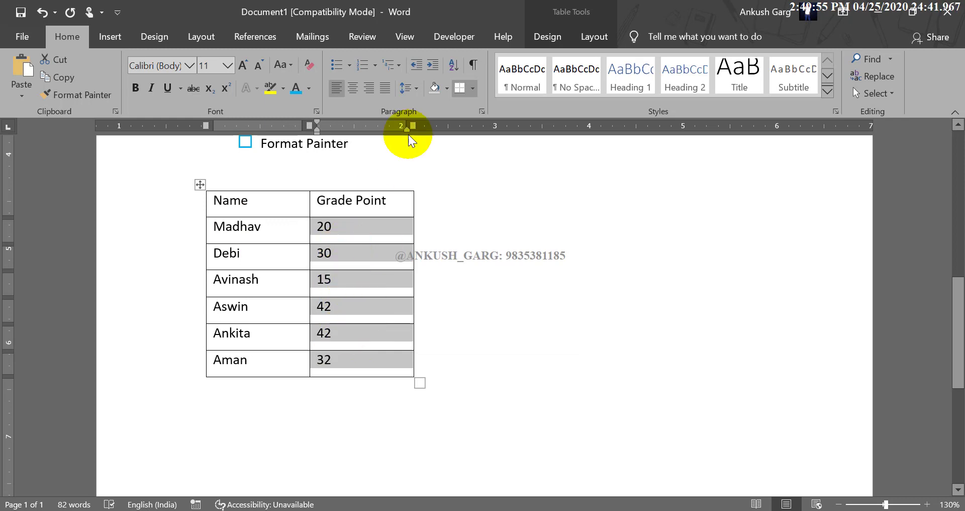
Step: Sort the table by Column 2 as Number, ascending, so Avinash's 15 comes first
click(454, 65)
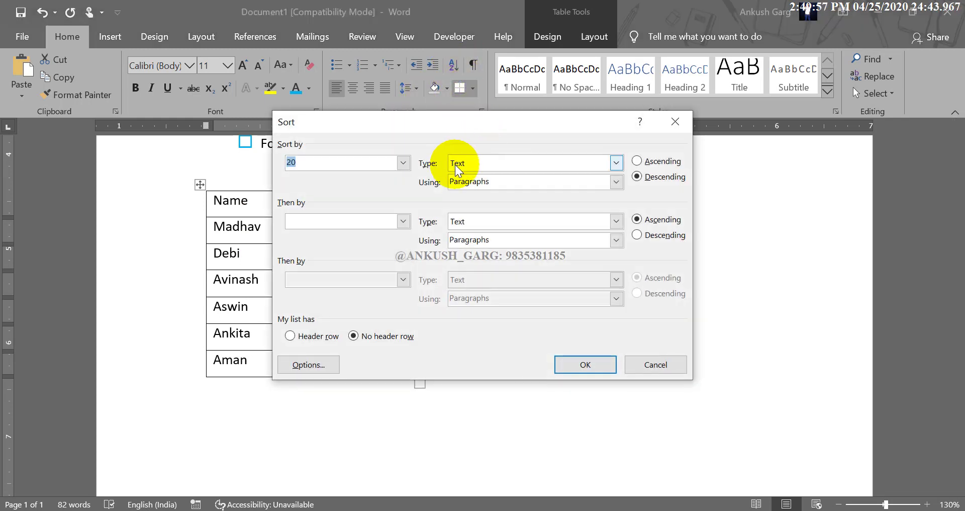
click(476, 164)
click(474, 186)
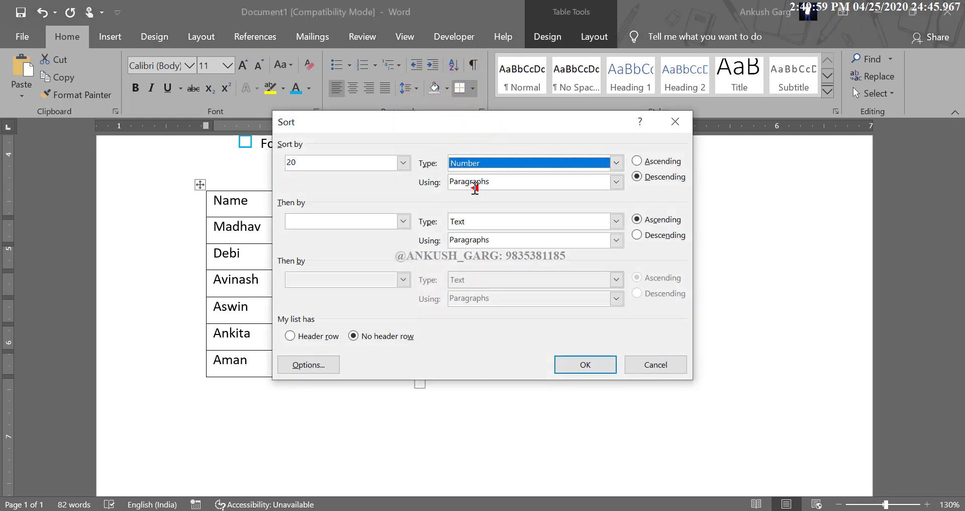
click(403, 163)
click(345, 180)
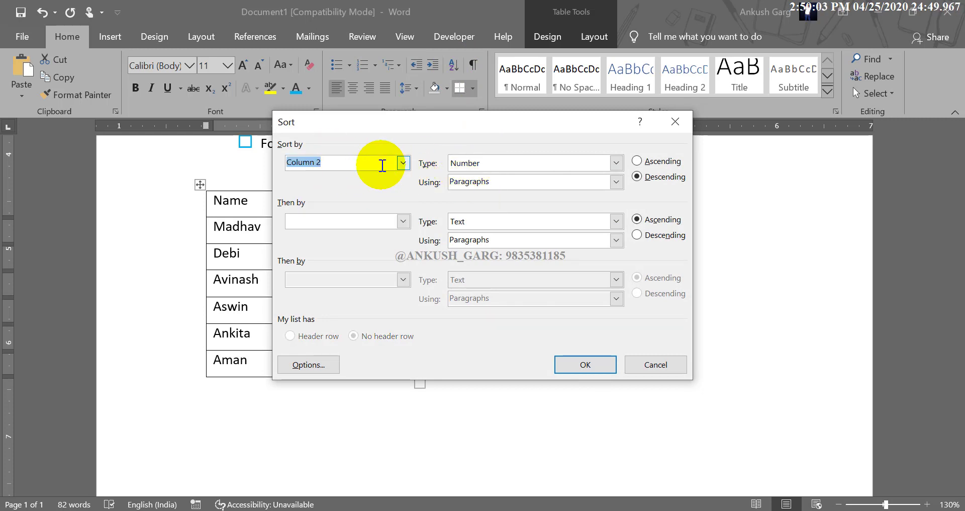
click(478, 164)
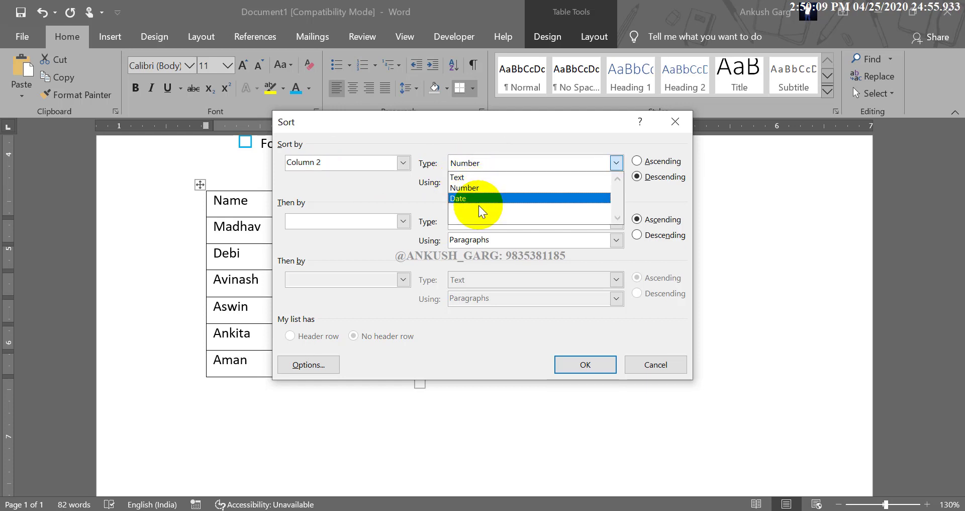
click(535, 136)
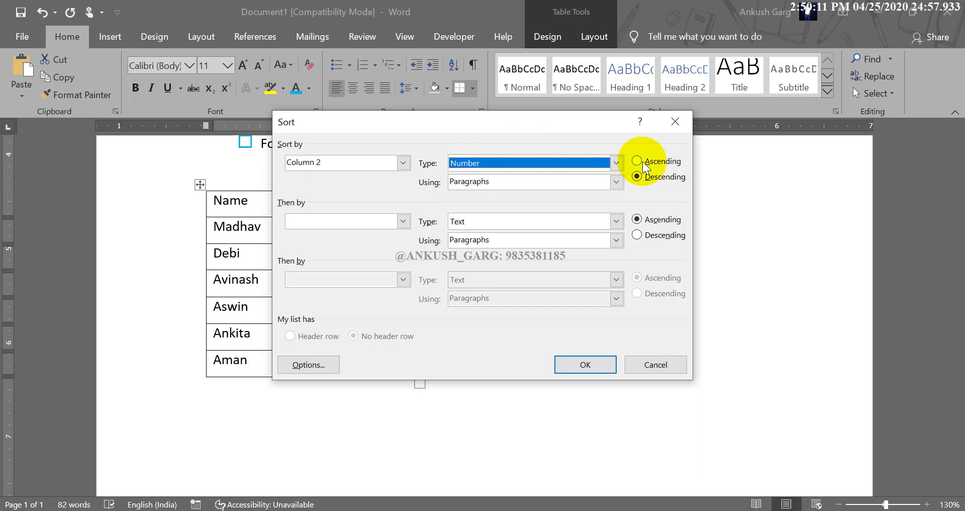
click(642, 161)
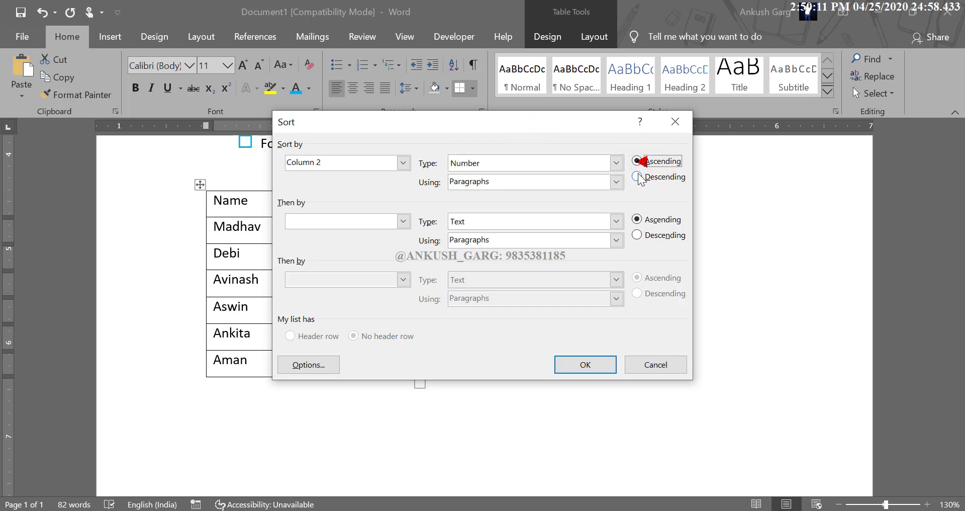
click(585, 364)
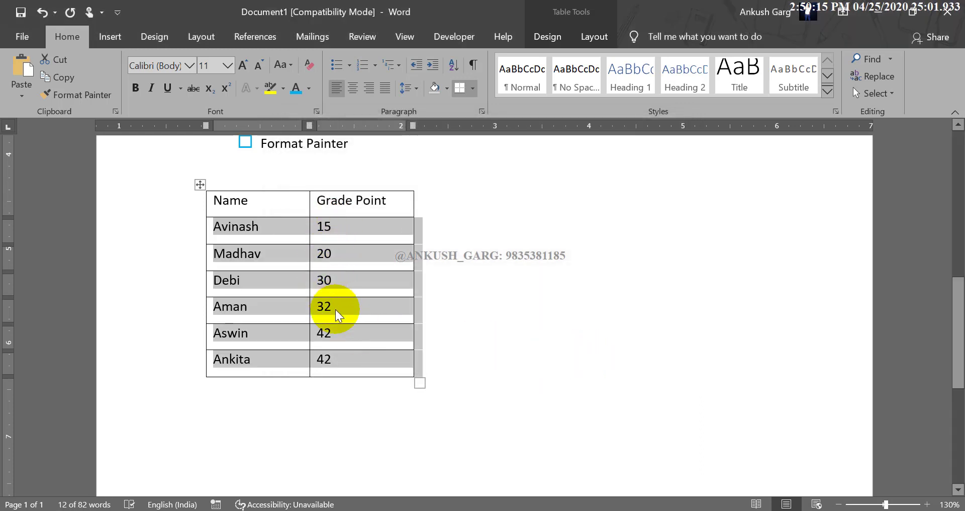
click(346, 304)
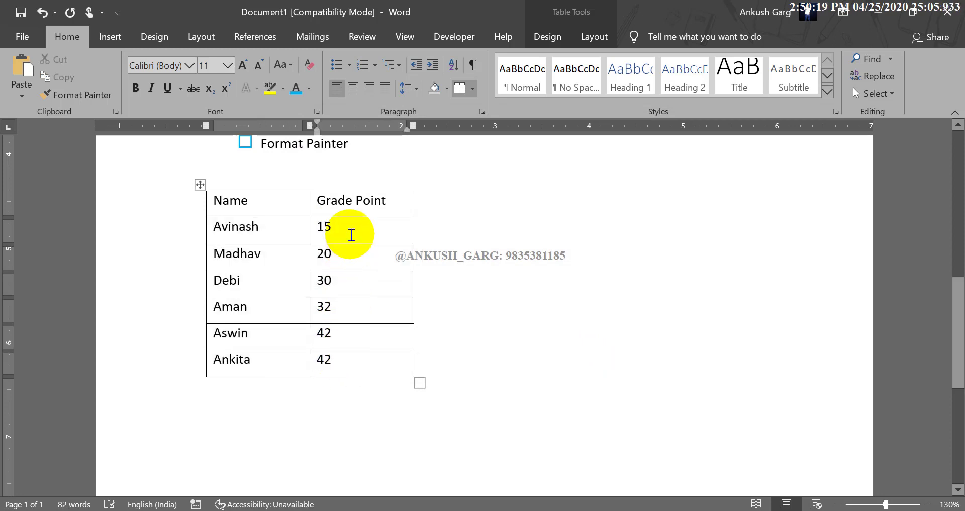
Step: Sort the Grade Point values by Column 2 descending, putting the two 42s first and 15 last
drag(342, 230, 350, 359)
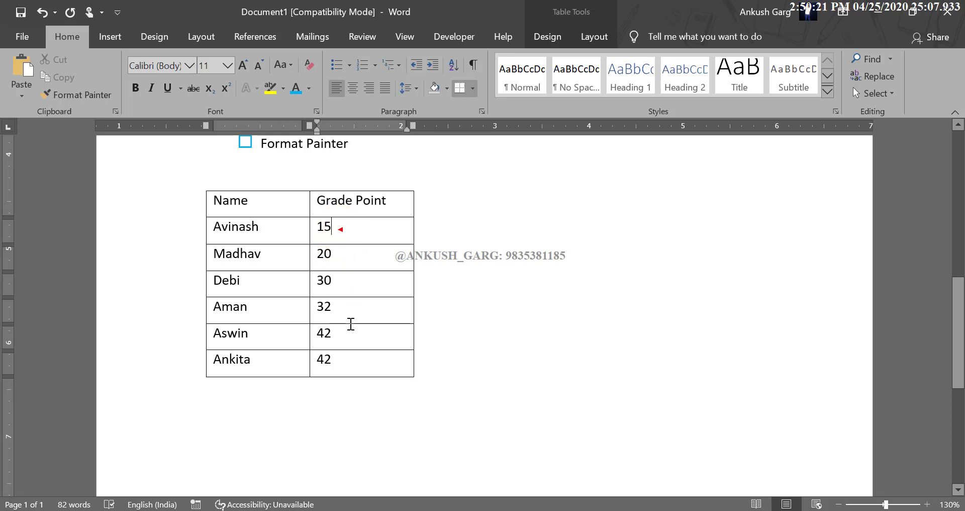
click(453, 65)
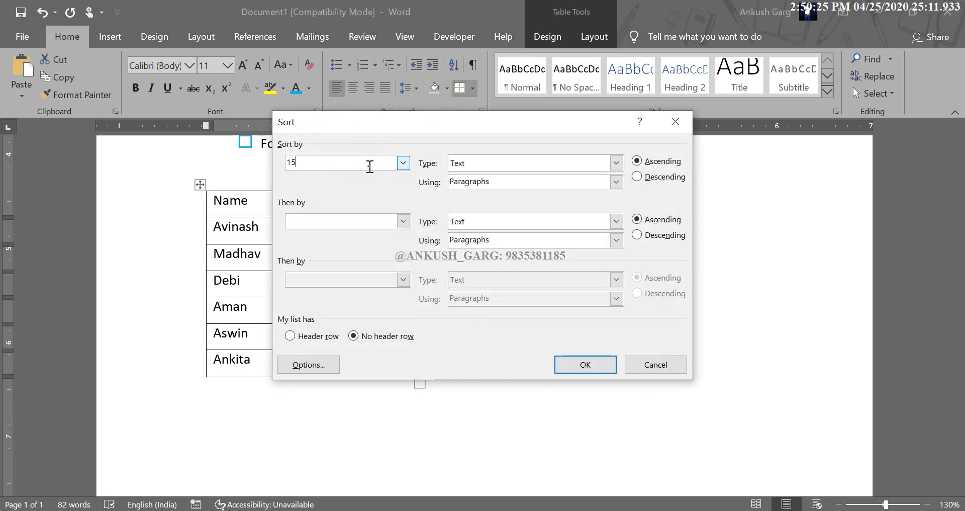
click(402, 163)
click(342, 176)
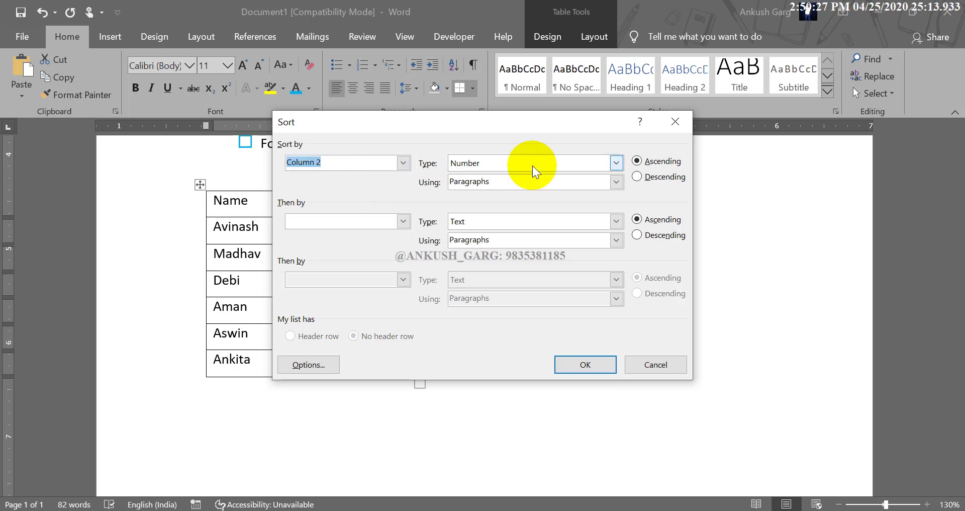
click(637, 177)
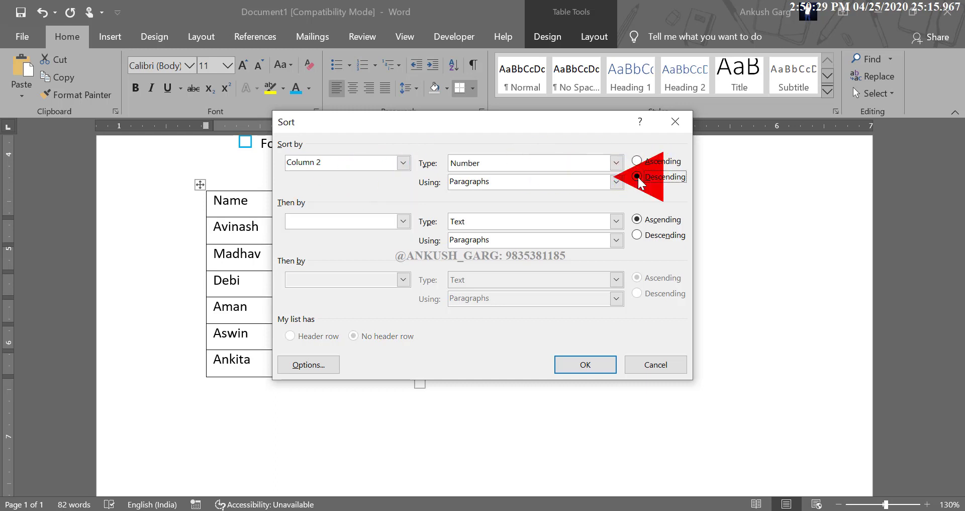
click(595, 363)
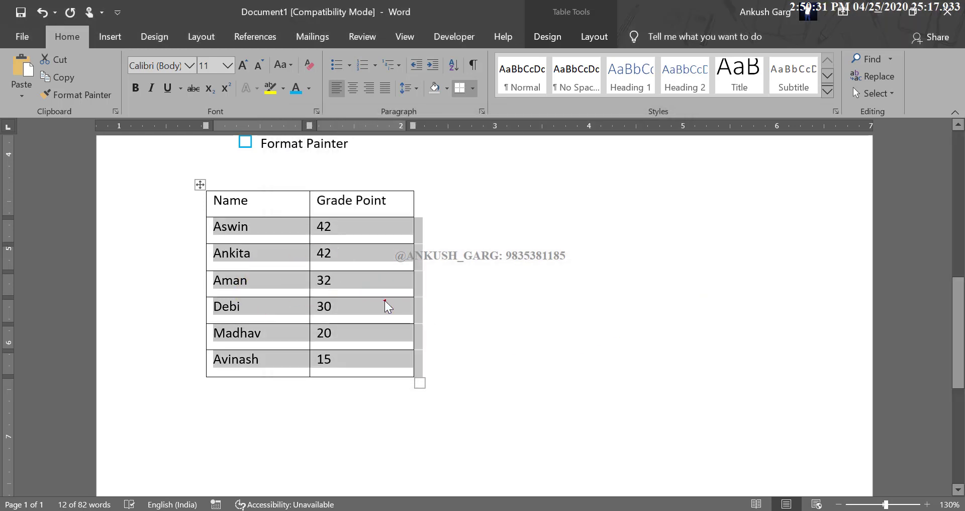
click(378, 299)
click(378, 299)
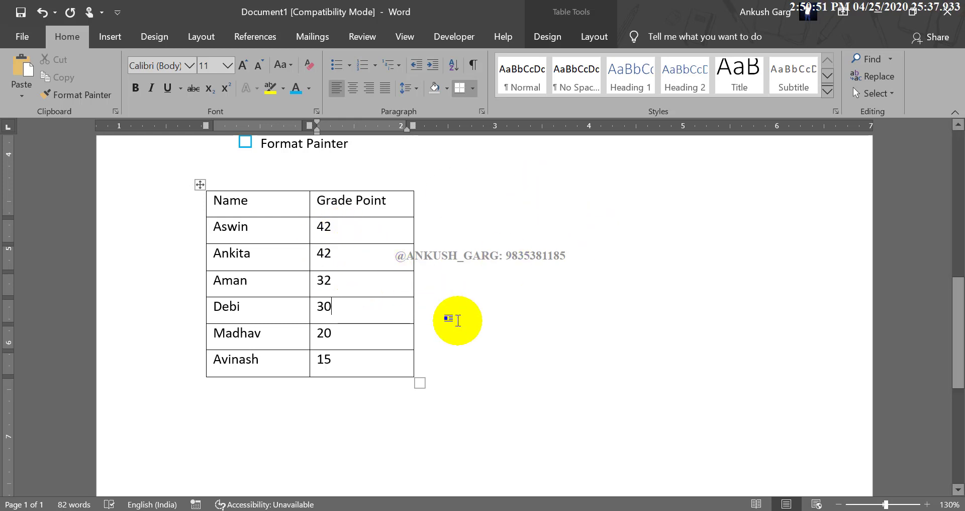
click(317, 403)
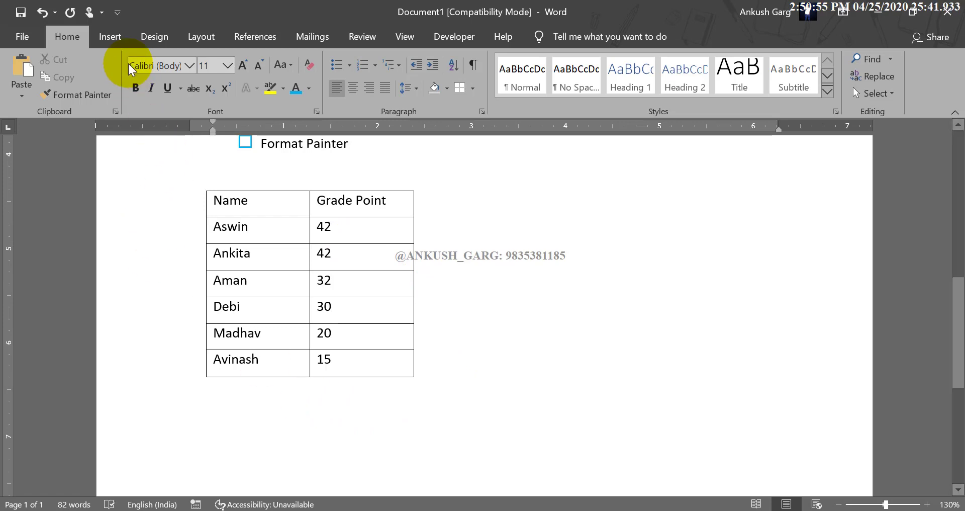
Step: Place the caret at the end of question 1 and show the Insert Symbol gallery
click(119, 34)
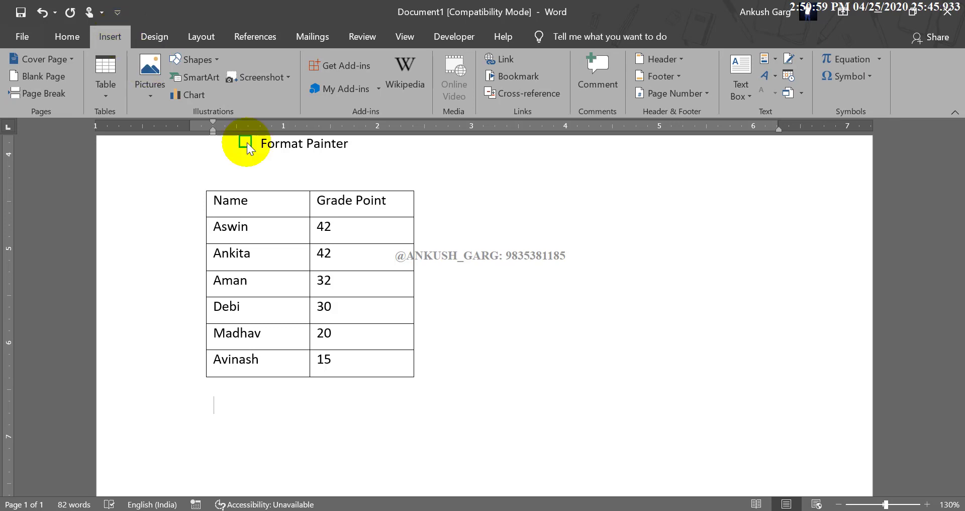
click(835, 78)
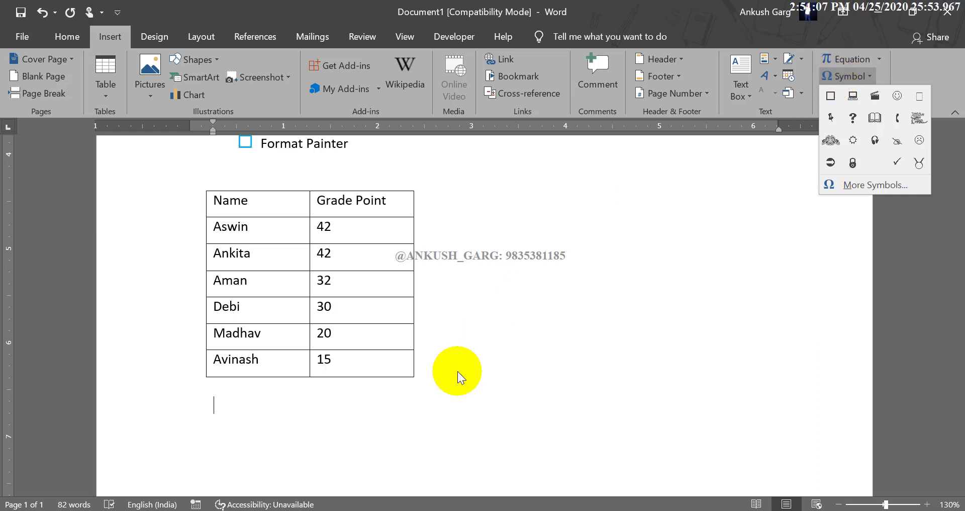
scroll(415, 361, up, 3)
click(415, 360)
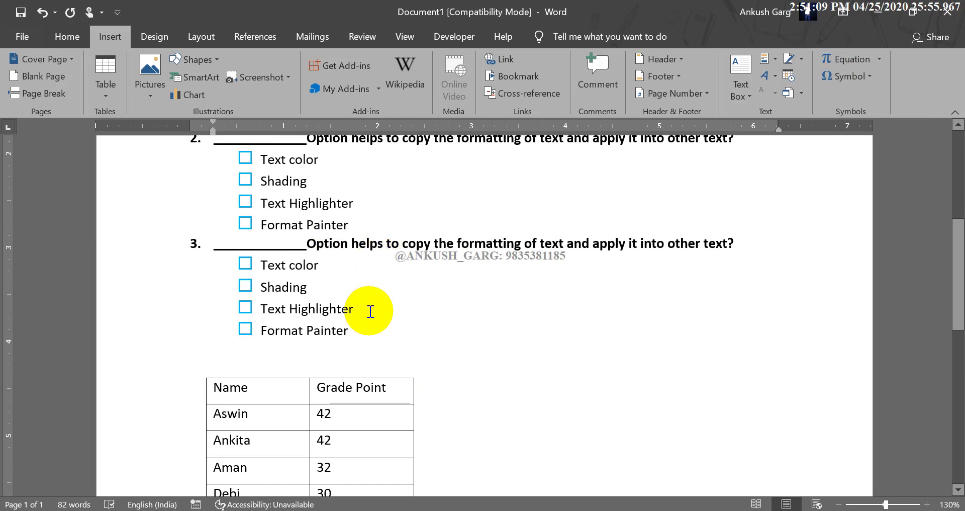
click(340, 266)
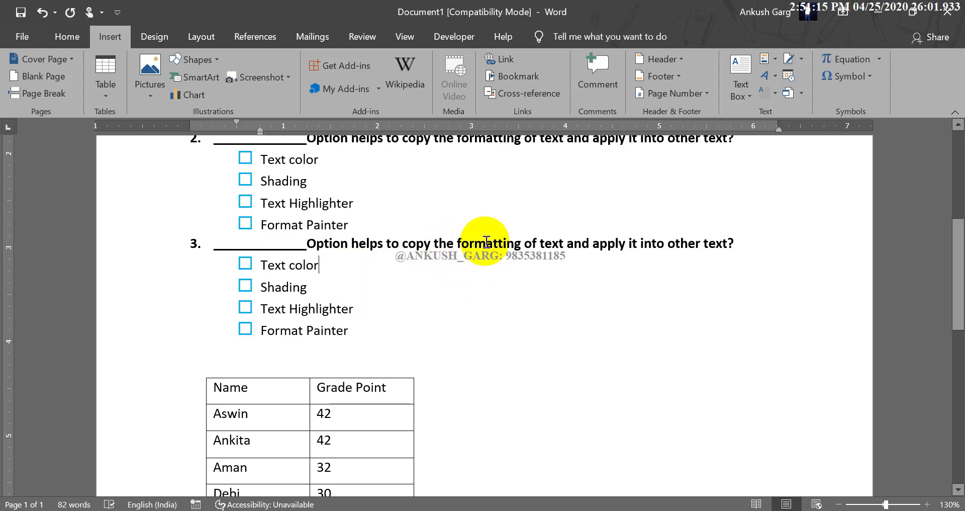
scroll(470, 285, up, 5)
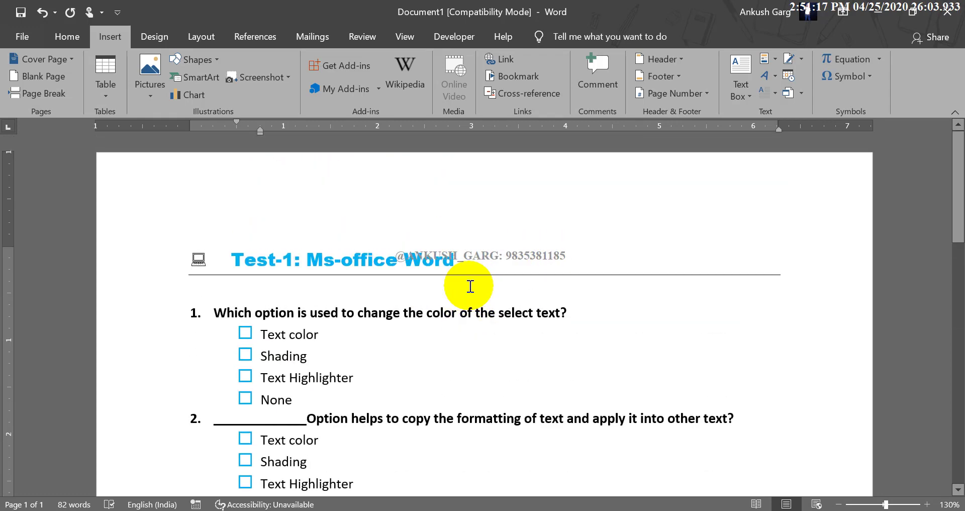
click(578, 311)
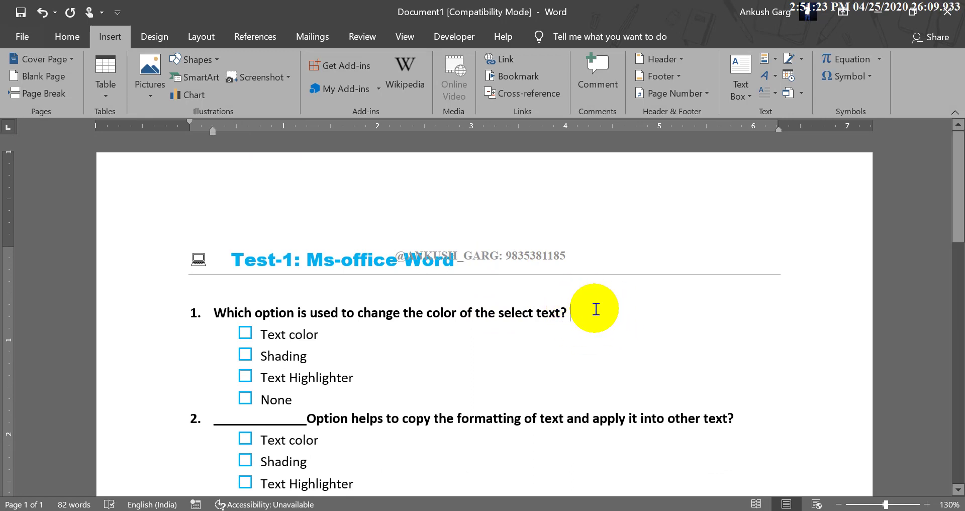
click(849, 77)
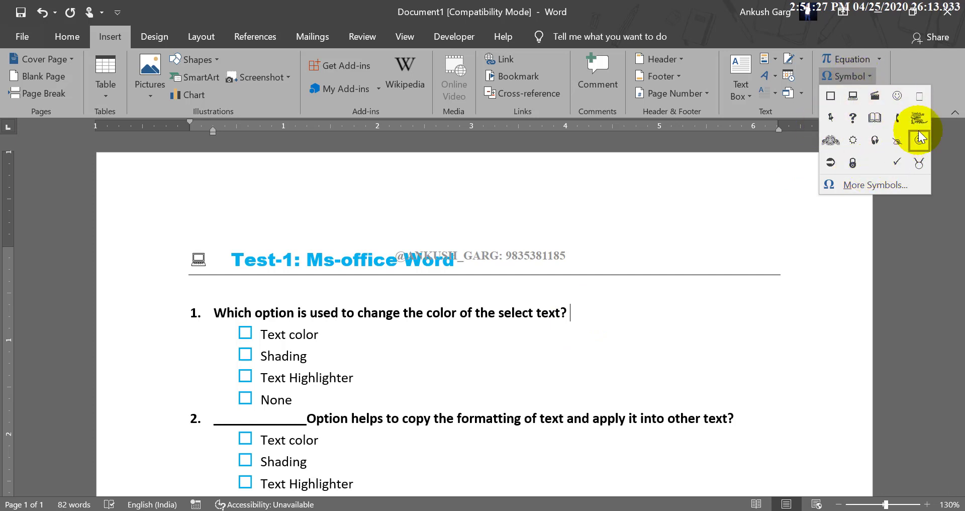
Step: Open the full Symbol dialog and switch its font to Webdings
click(866, 185)
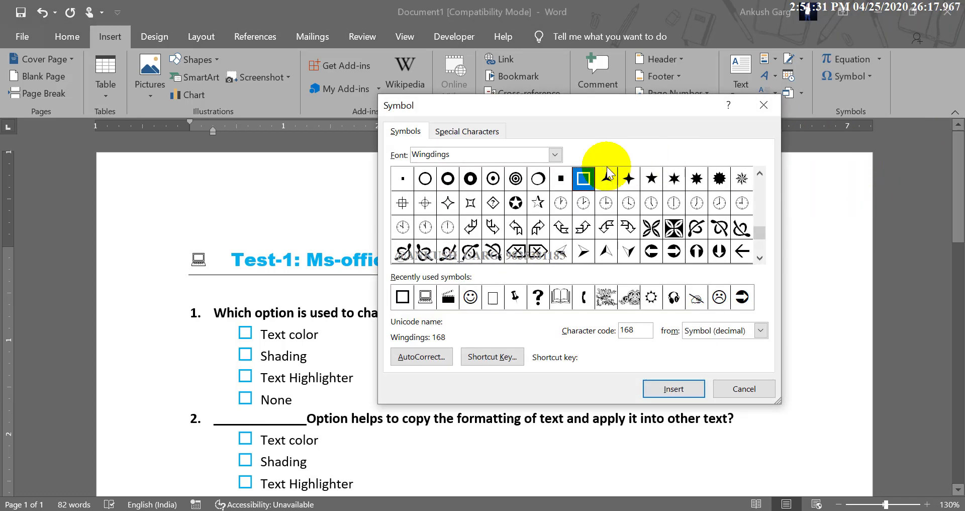
click(478, 155)
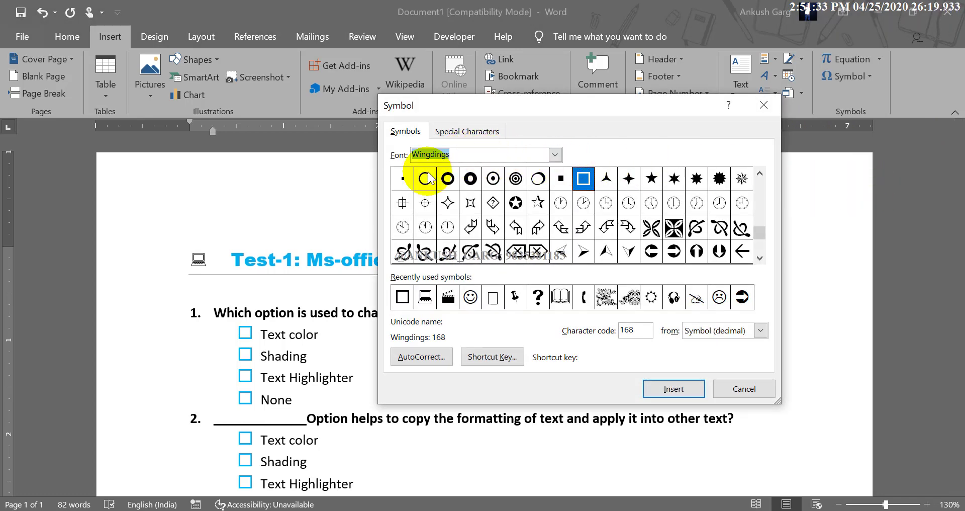
click(555, 155)
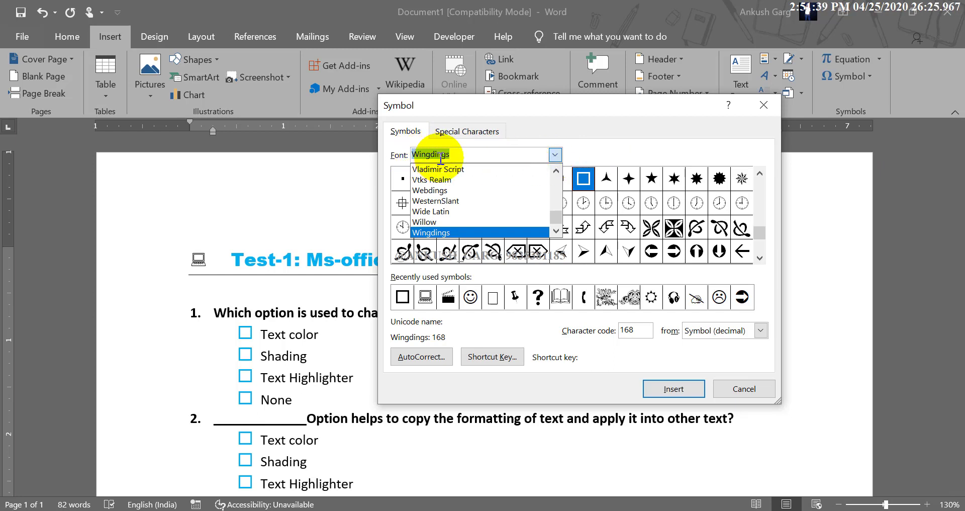
click(455, 185)
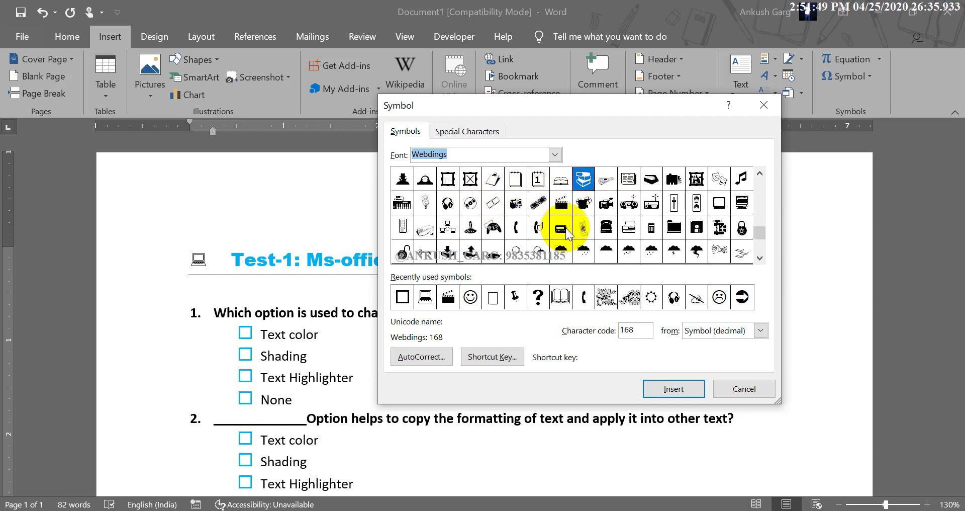
Step: Find the books symbol among the Webdings characters and insert it after question 1
click(560, 179)
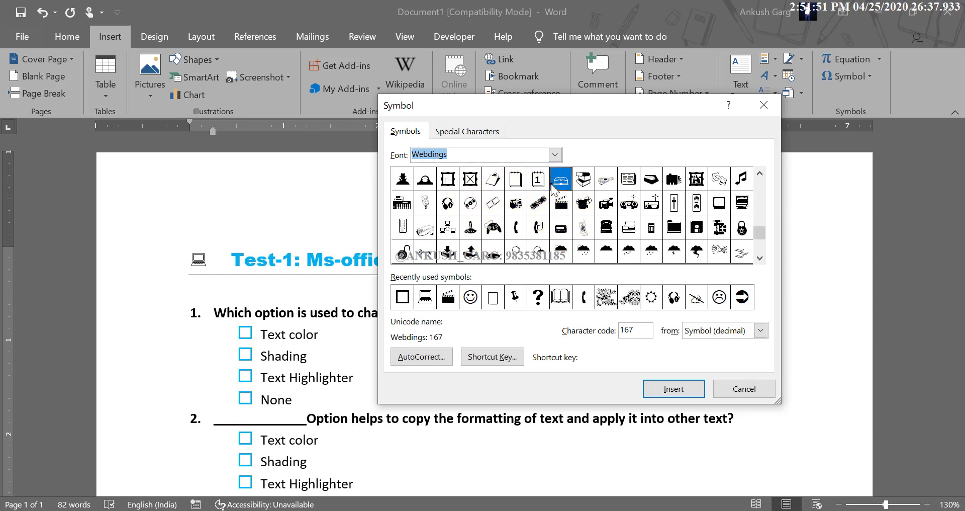
click(537, 178)
click(469, 202)
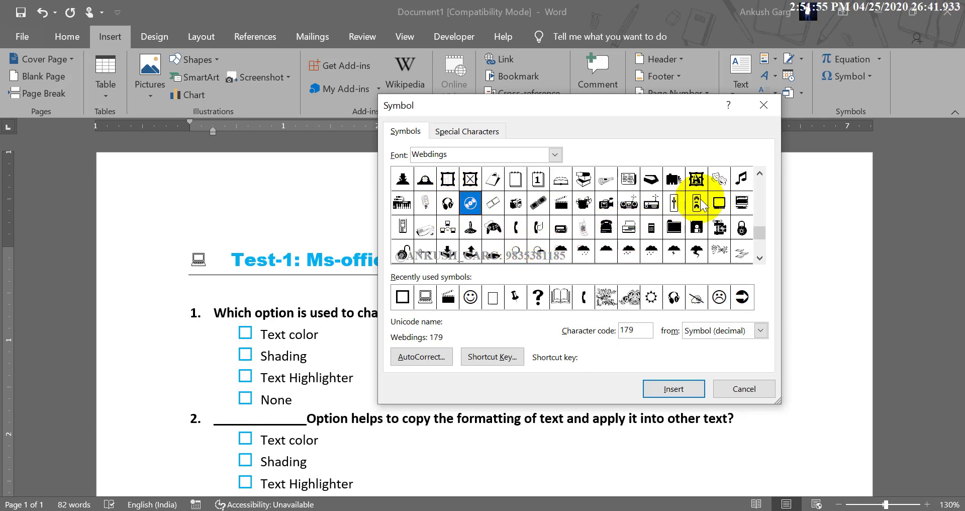
click(699, 179)
click(674, 178)
click(650, 179)
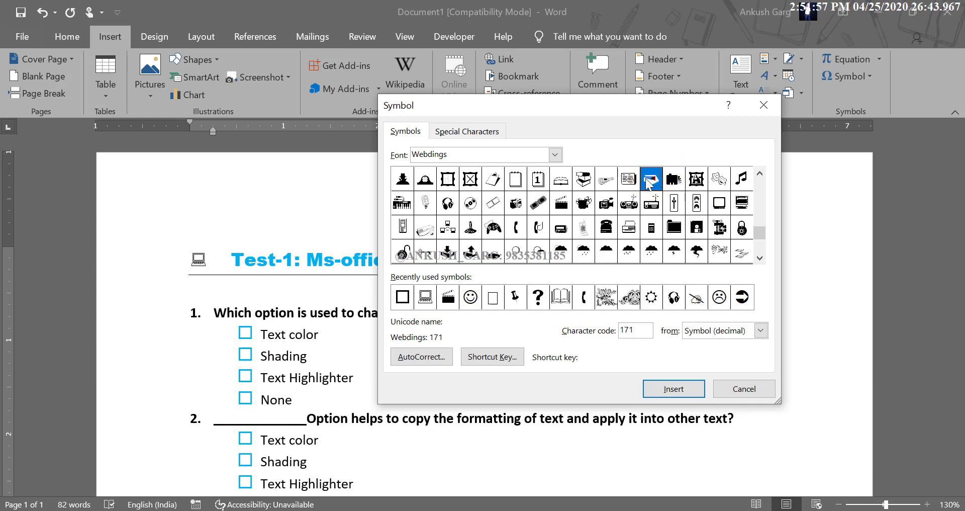
click(628, 179)
click(593, 186)
click(673, 388)
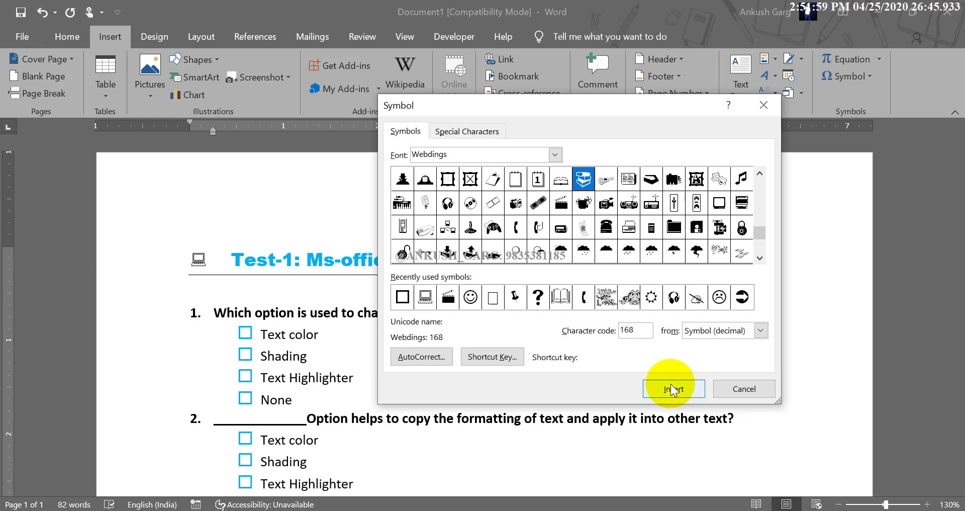
click(724, 389)
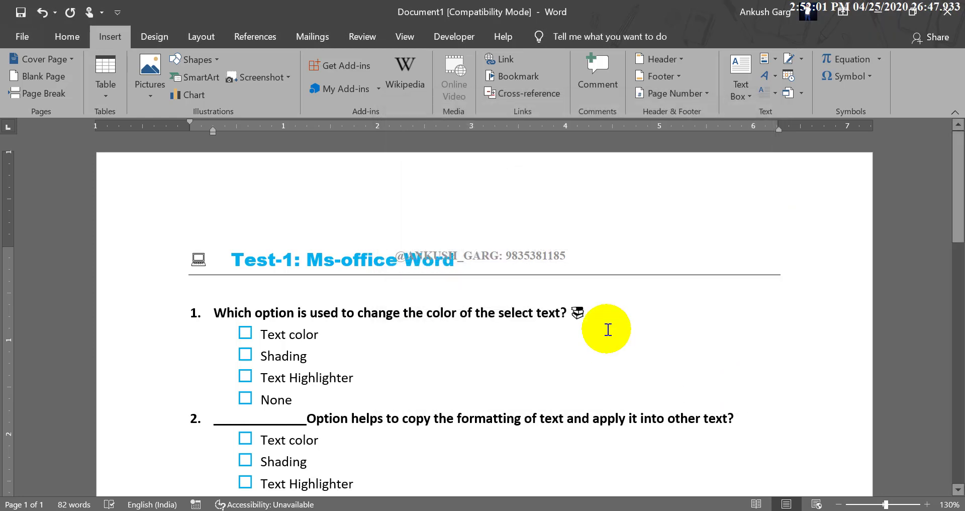
Step: Enlarge the books symbol four size steps with Grow Font and drag it after the title
click(64, 36)
click(237, 73)
click(237, 73)
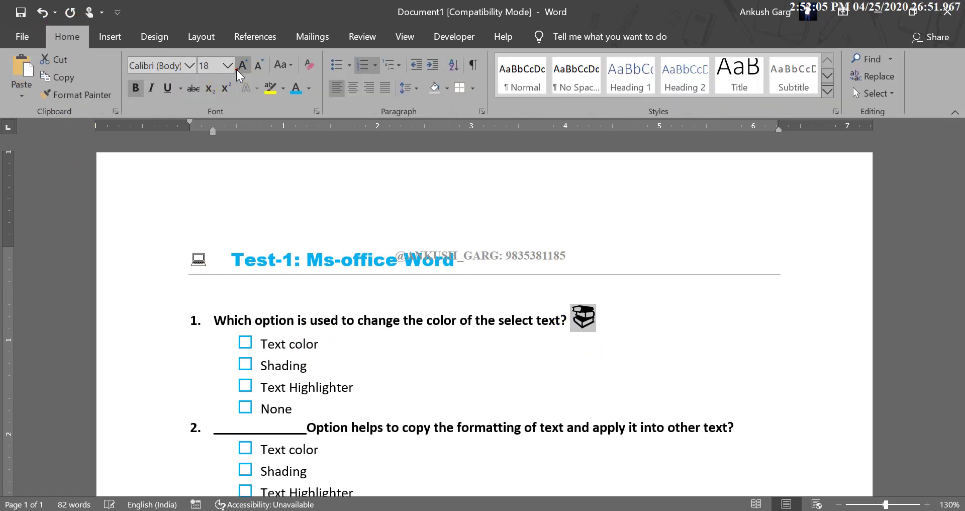
click(237, 72)
click(237, 72)
mouse_move(587, 322)
mouse_down()
mouse_move(454, 268)
mouse_move(490, 269)
mouse_up()
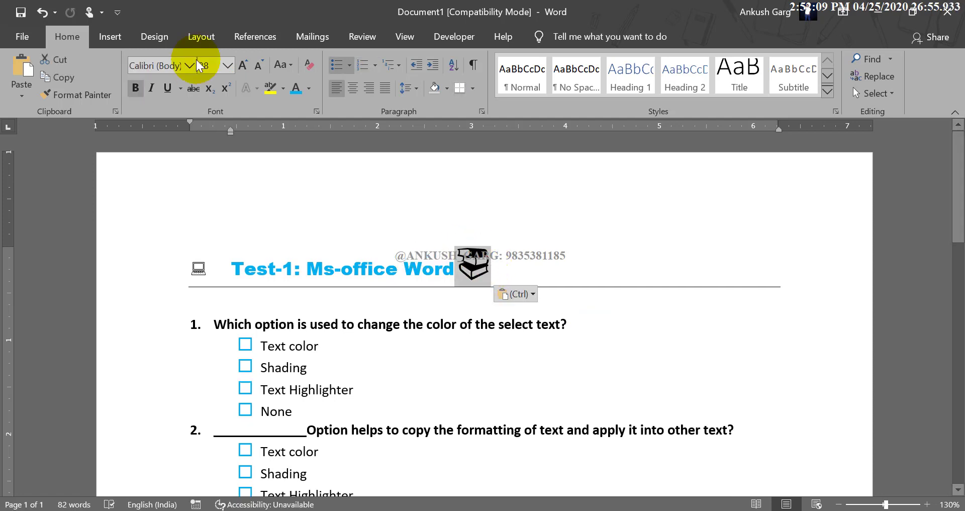
Step: Set the books symbol beside the title to 72 pt
click(244, 64)
click(243, 64)
click(243, 64)
click(243, 65)
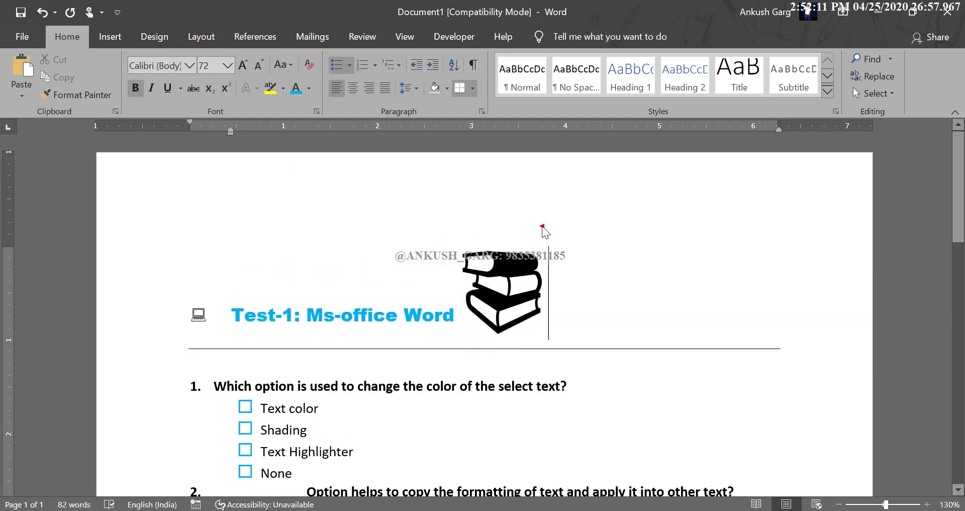
click(539, 308)
scroll(540, 308, down, 1)
double_click(503, 229)
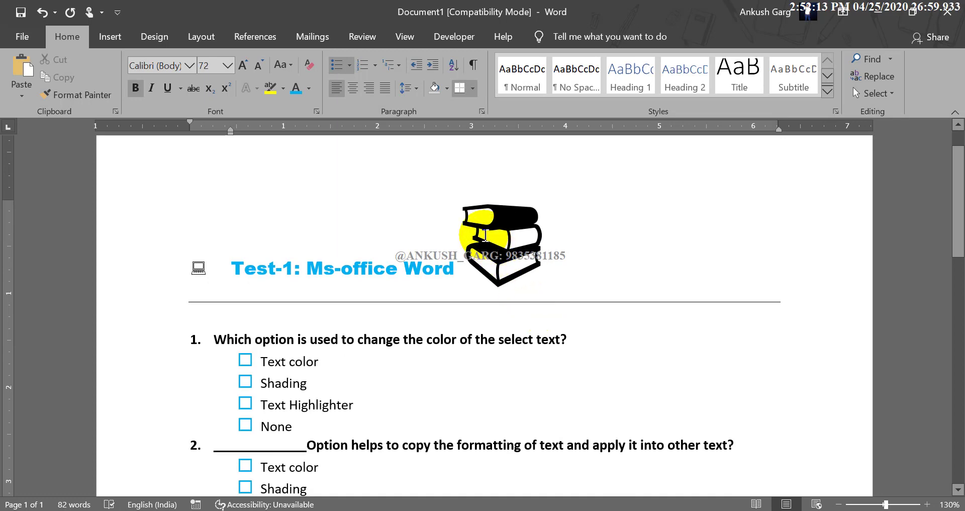
scroll(560, 273, down, 2)
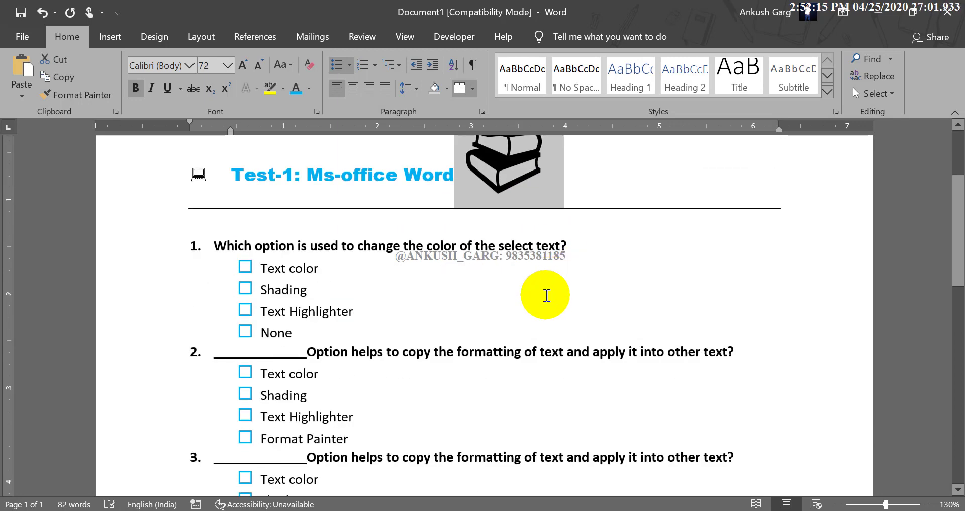
click(547, 293)
click(547, 295)
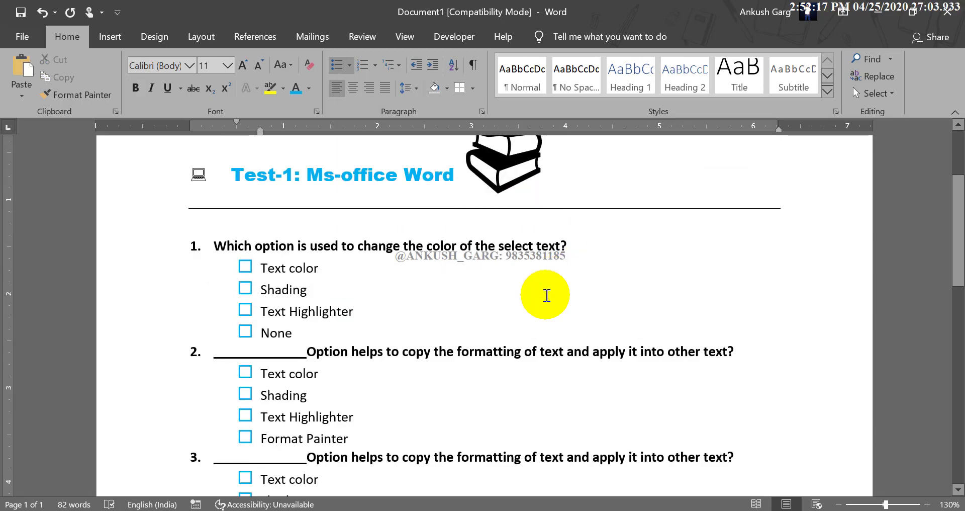
Step: Put the caret on the empty line below the table
scroll(547, 295, down, 2)
scroll(547, 295, down, 2)
scroll(546, 295, down, 2)
scroll(547, 295, down, 3)
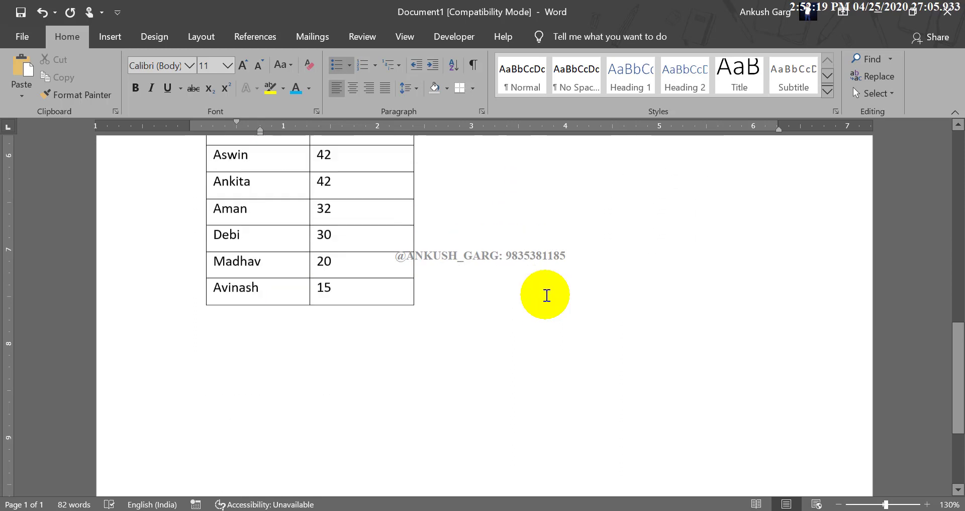
click(307, 330)
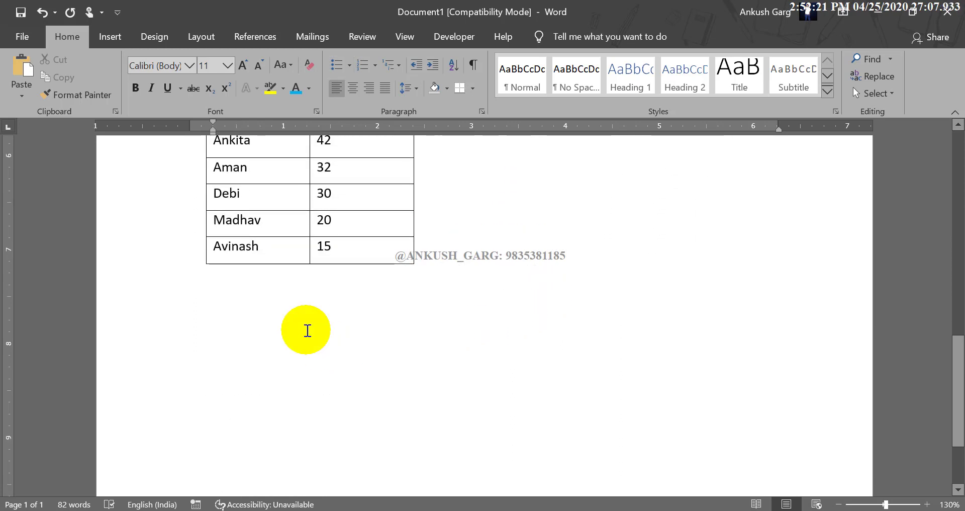
click(187, 39)
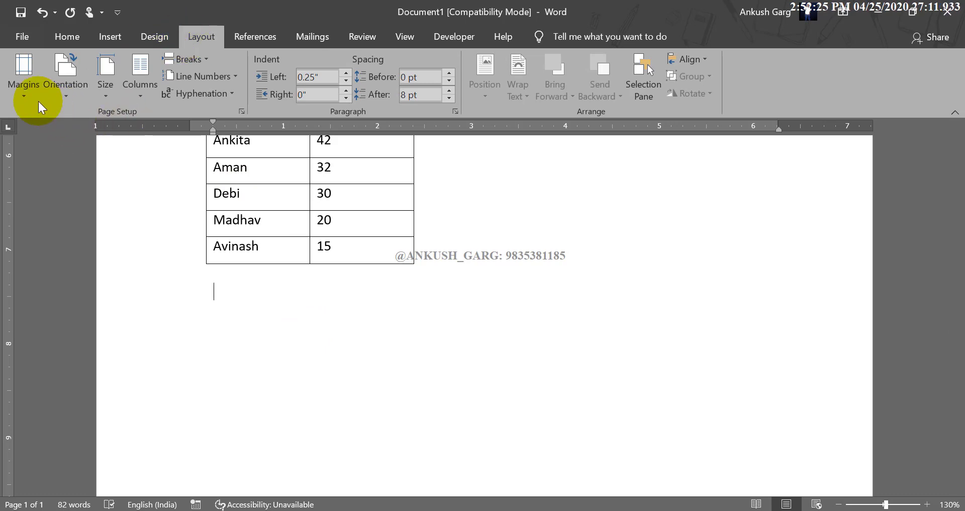
Step: Look over the quiz, then show the Normal, Narrow, Moderate, Wide and Mirrored margin presets
scroll(330, 335, up, 4)
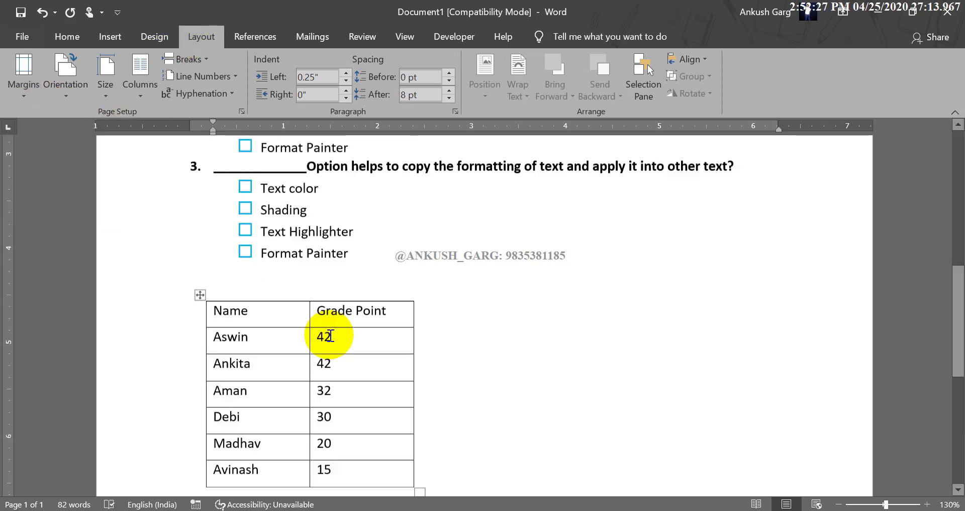
scroll(331, 336, up, 3)
scroll(342, 323, up, 5)
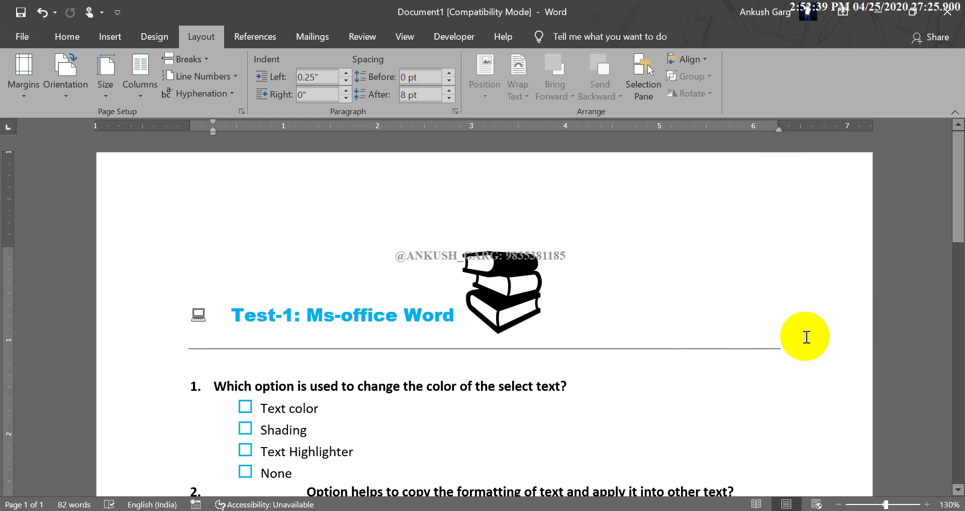
scroll(530, 333, down, 5)
scroll(402, 362, down, 5)
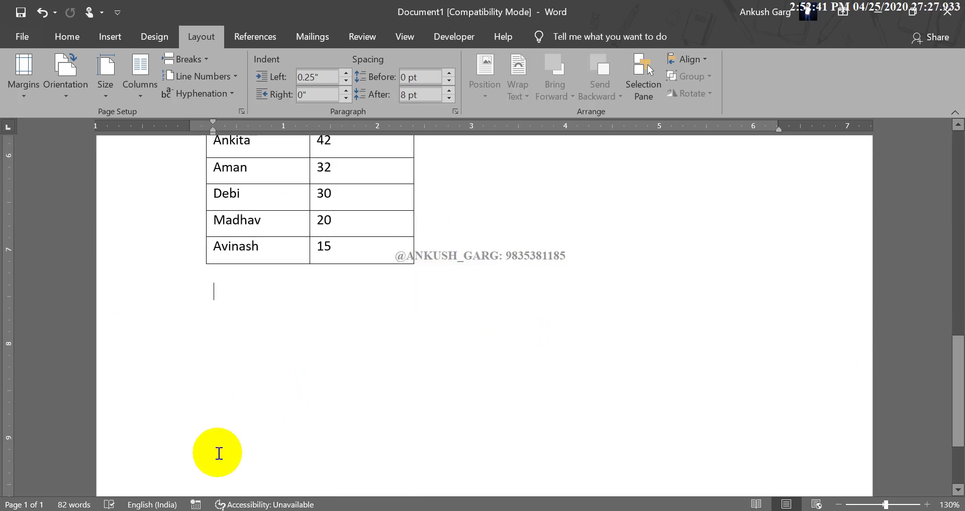
scroll(219, 453, down, 3)
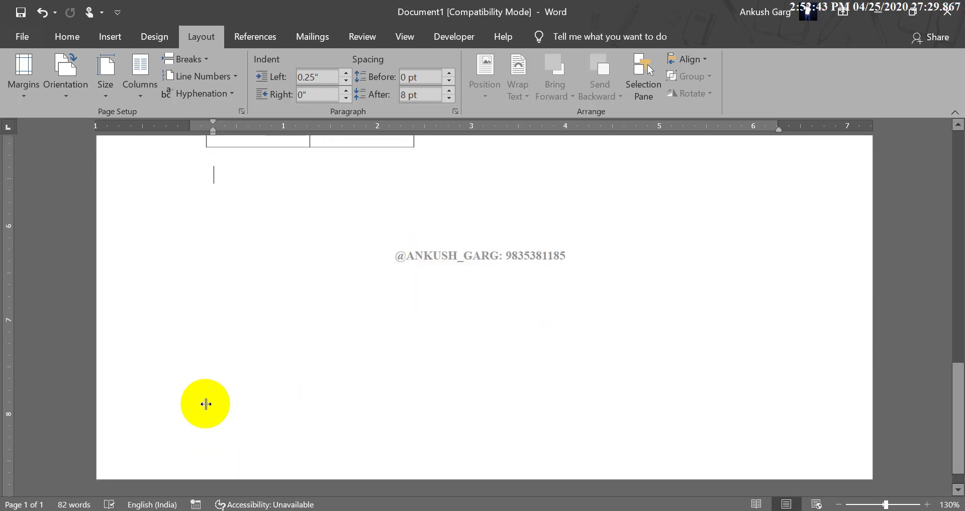
scroll(205, 404, up, 7)
scroll(196, 403, up, 5)
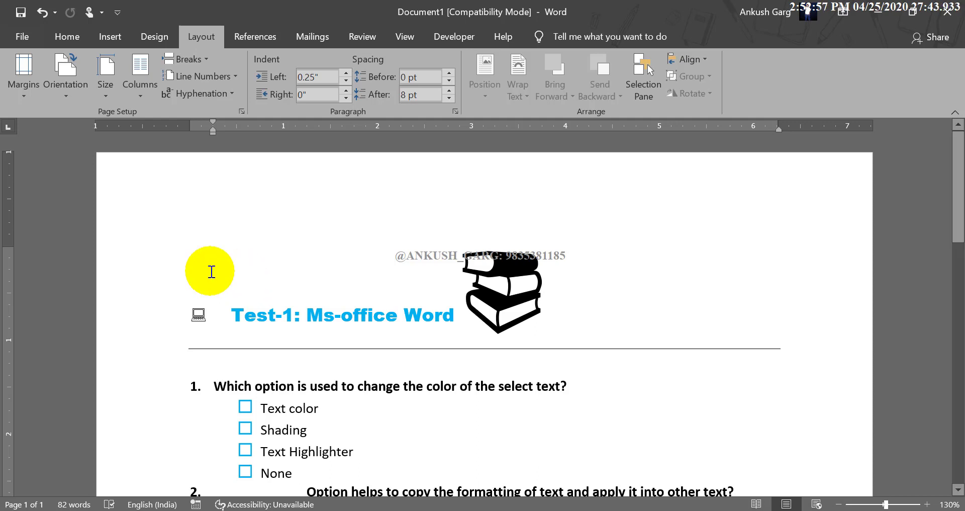
click(26, 89)
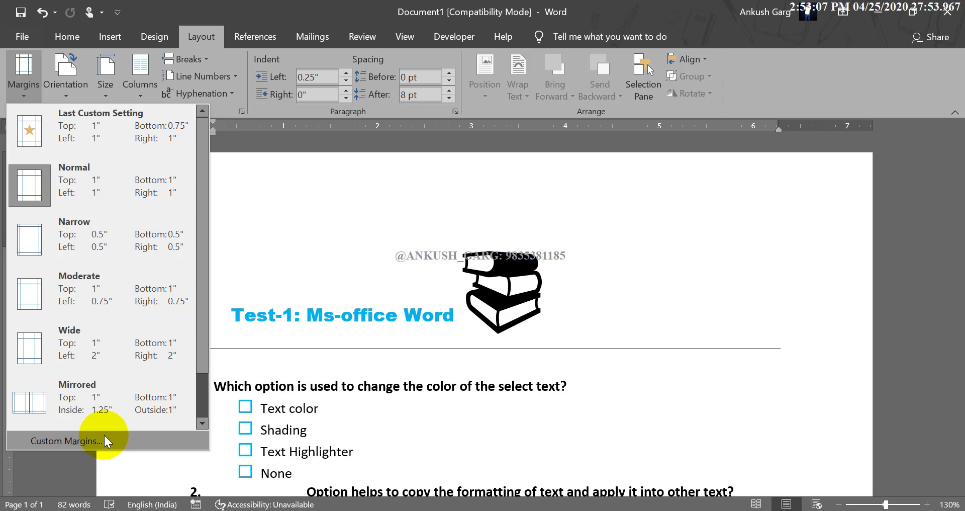
Step: In Page Setup, enter a 2-inch top margin and a 0.75-inch right margin and apply them
key(Escape)
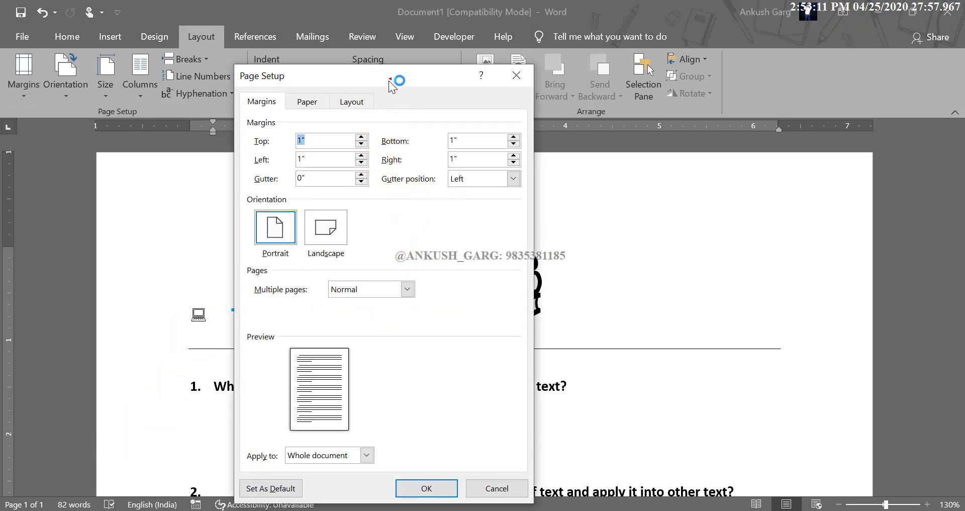
click(324, 169)
double_click(315, 168)
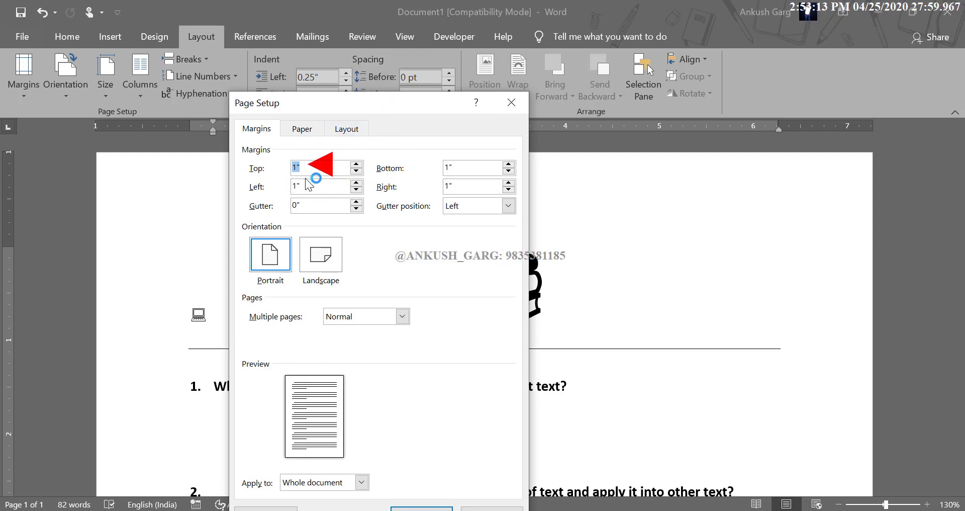
text(2)
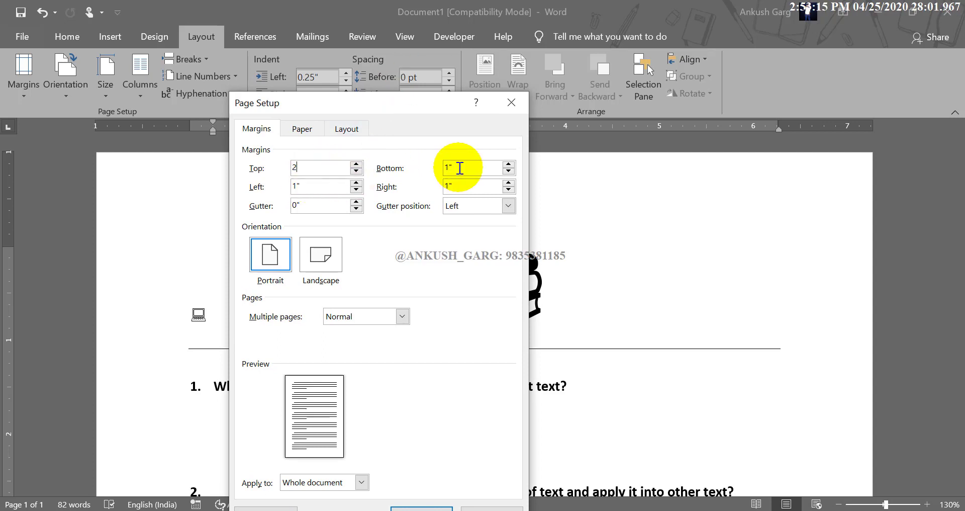
click(447, 168)
double_click(445, 167)
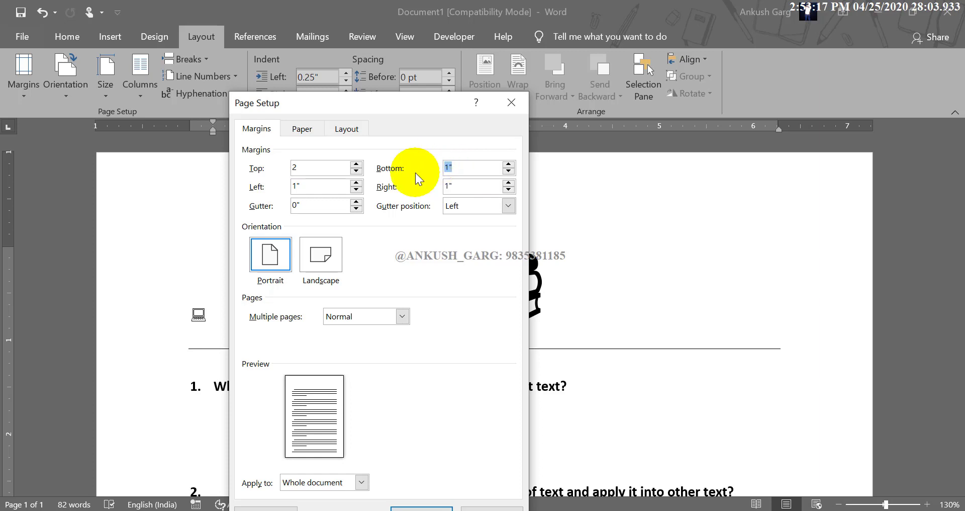
double_click(294, 187)
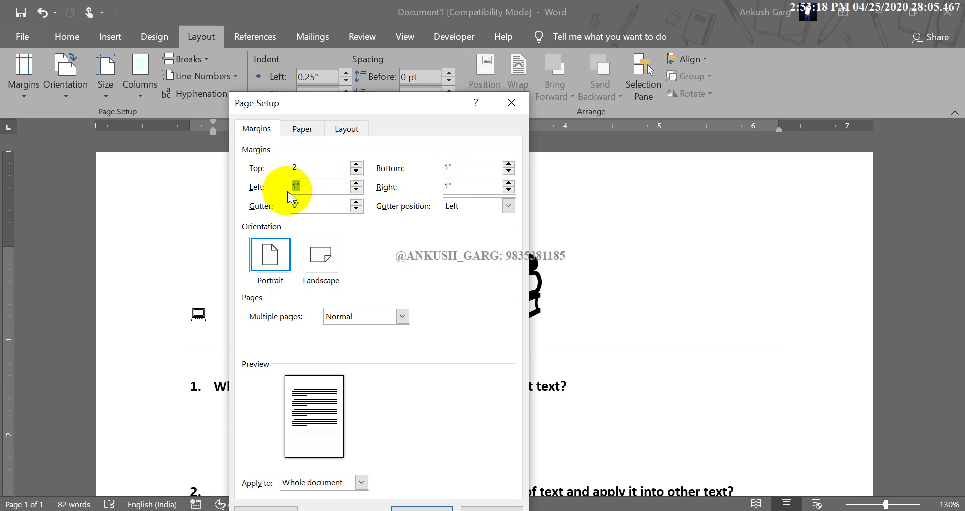
double_click(450, 186)
text(0.75)
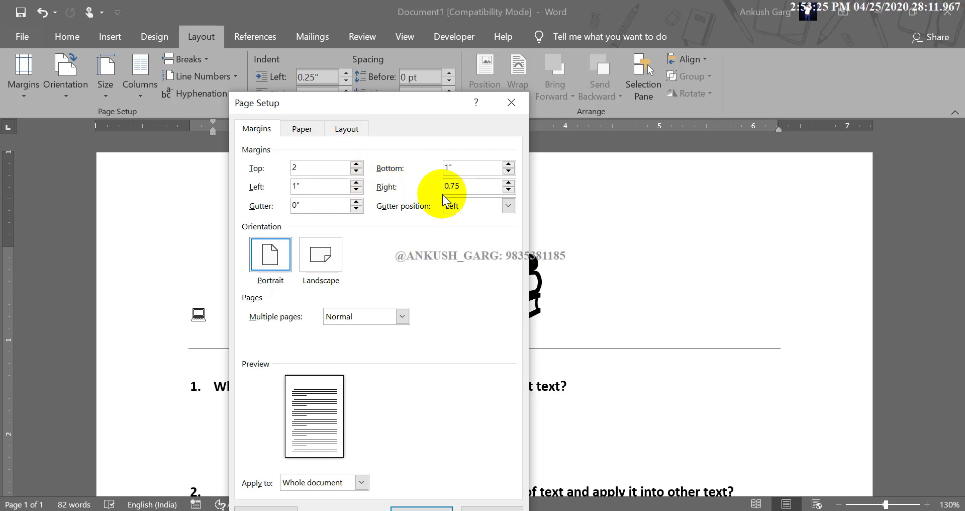
click(425, 505)
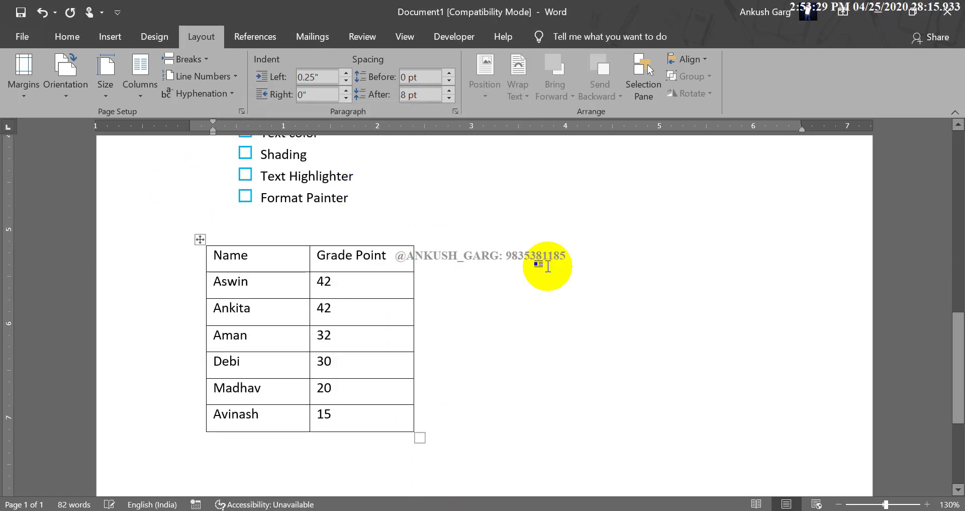
Step: Switch the quiz pages to landscape orientation and review how the table lays out
scroll(548, 266, up, 5)
scroll(536, 332, up, 7)
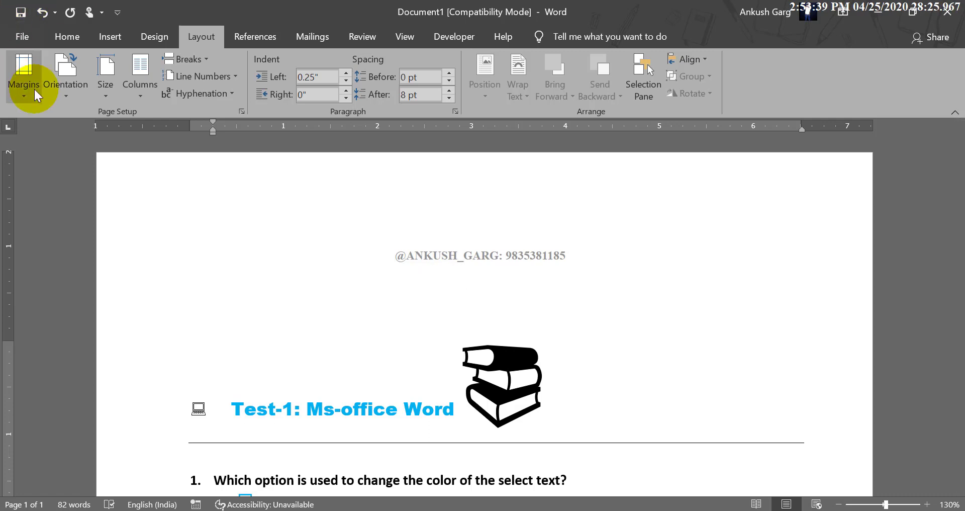
click(60, 97)
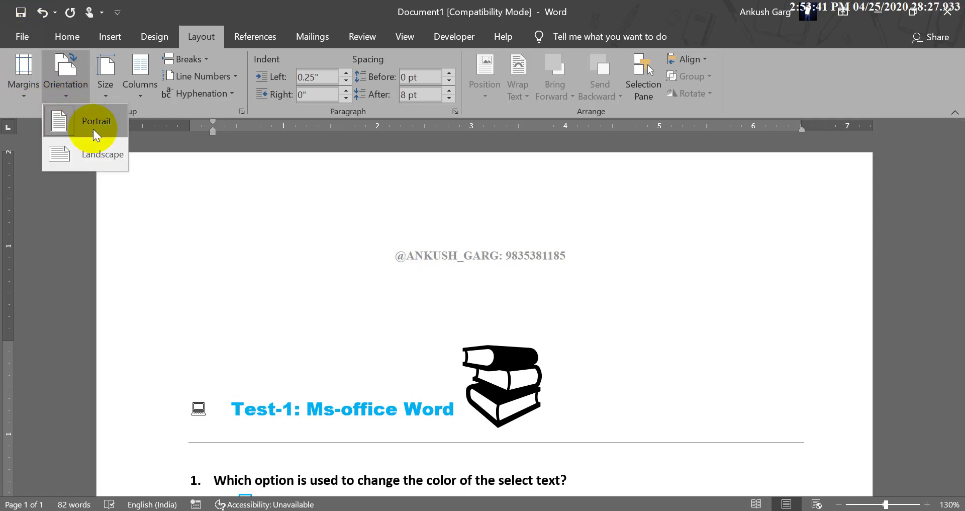
click(95, 154)
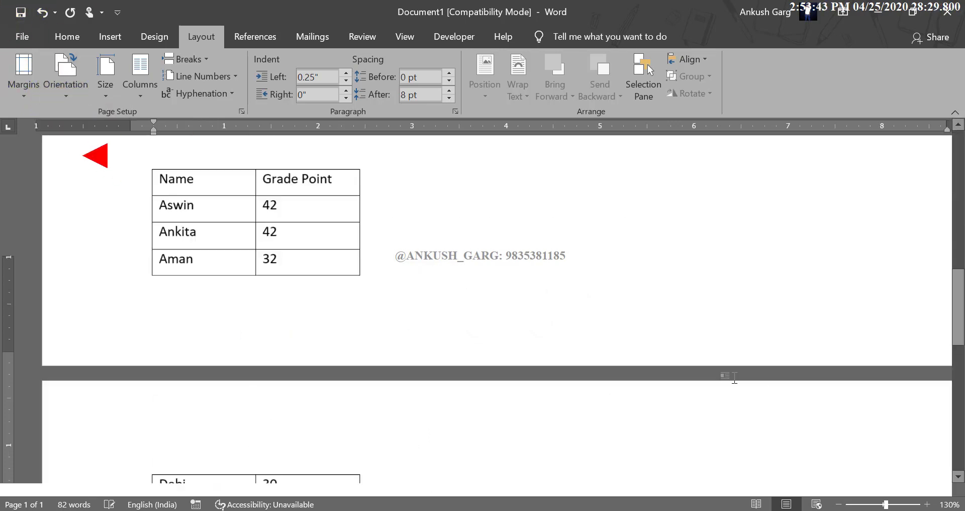
scroll(814, 493, down, 7)
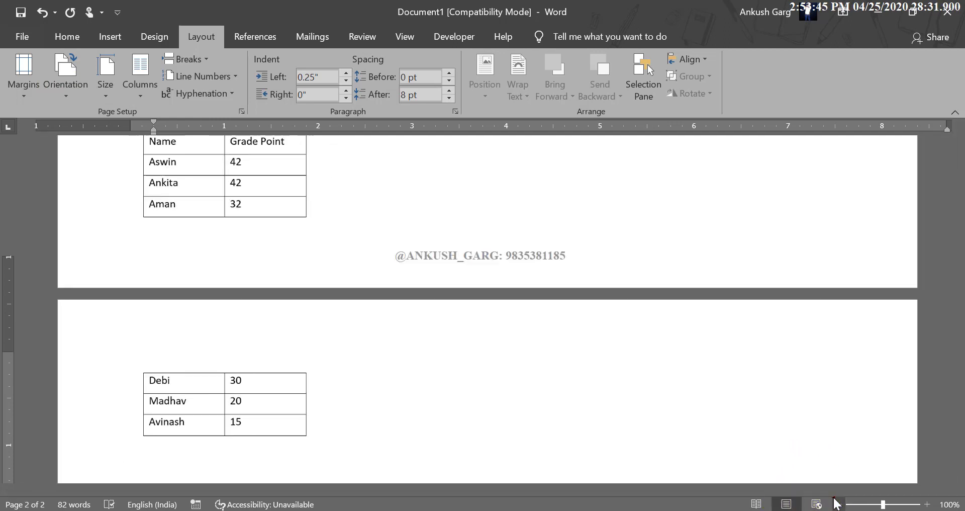
scroll(269, 166, up, 3)
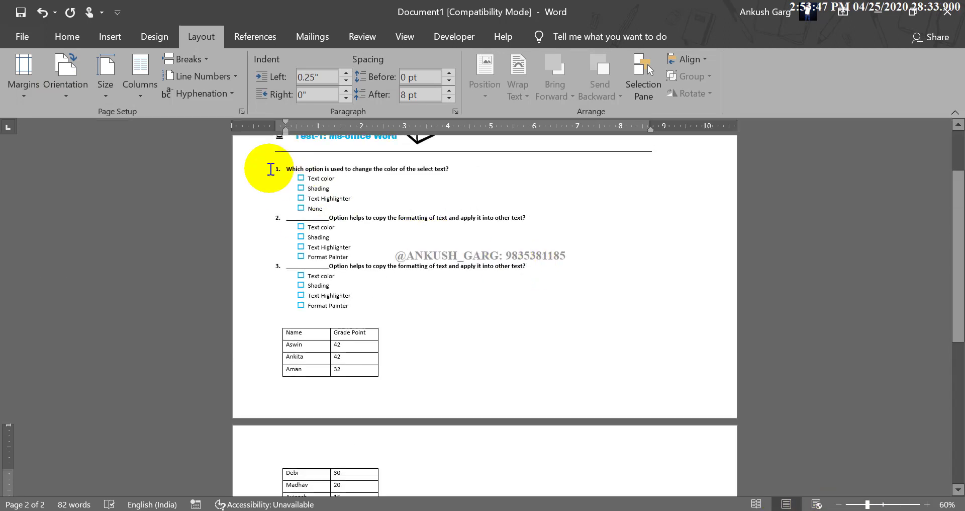
scroll(673, 273, up, 2)
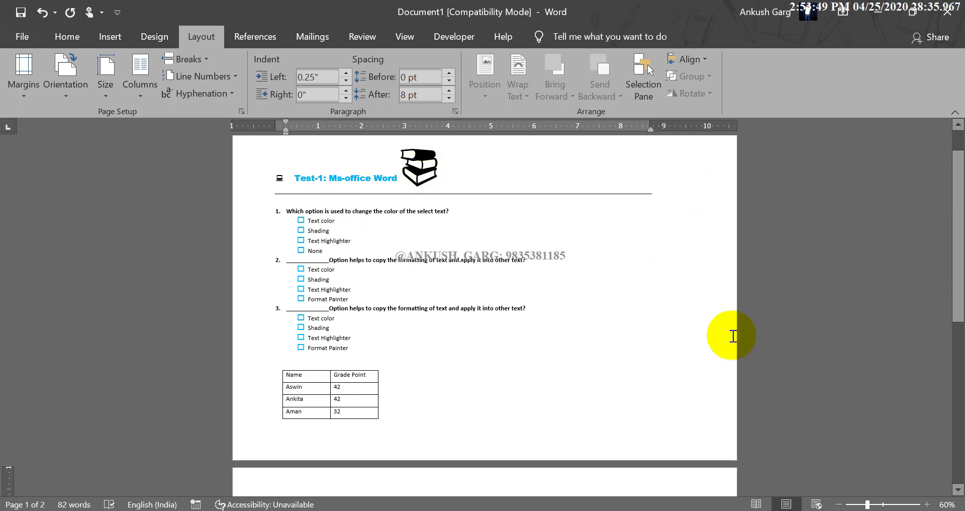
Step: Compare portrait and landscape again, finally settling on portrait so the six-row table fits one page
click(68, 85)
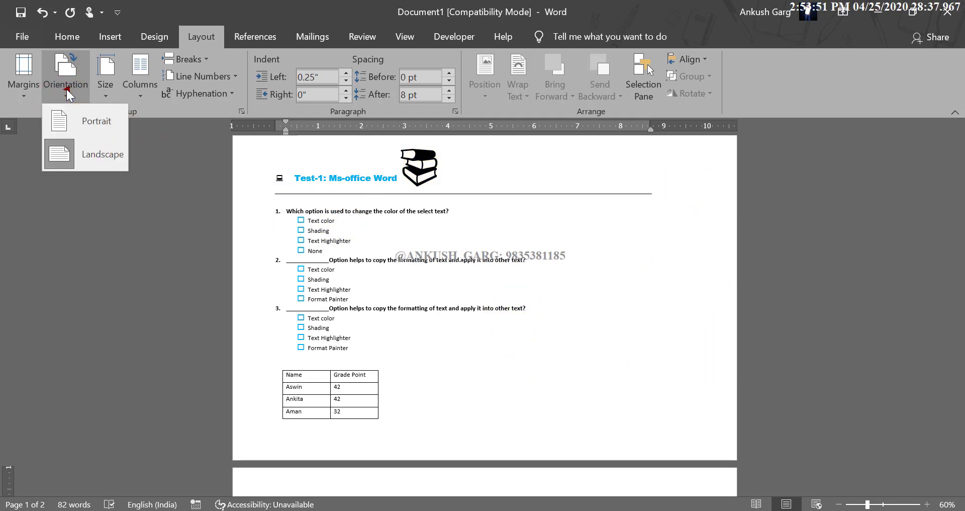
click(78, 119)
click(68, 86)
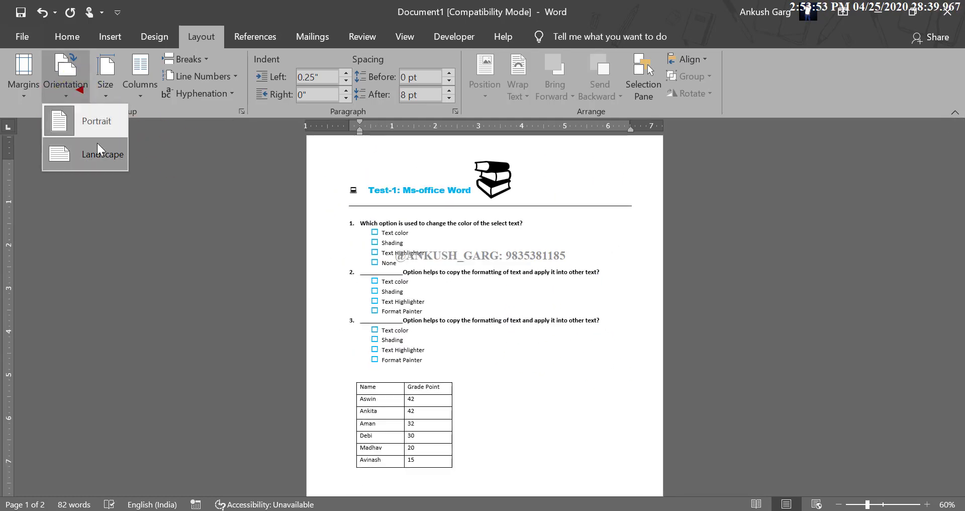
click(86, 153)
scroll(352, 221, up, 3)
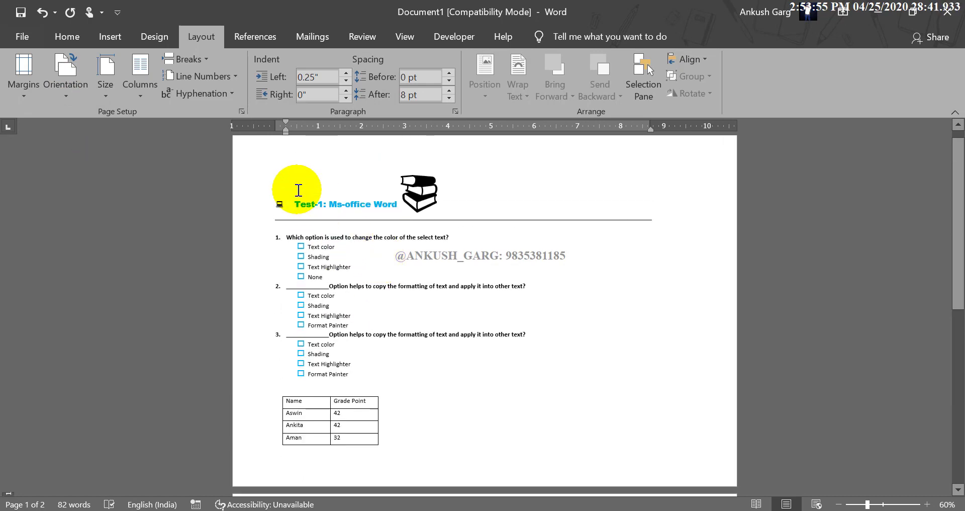
click(71, 91)
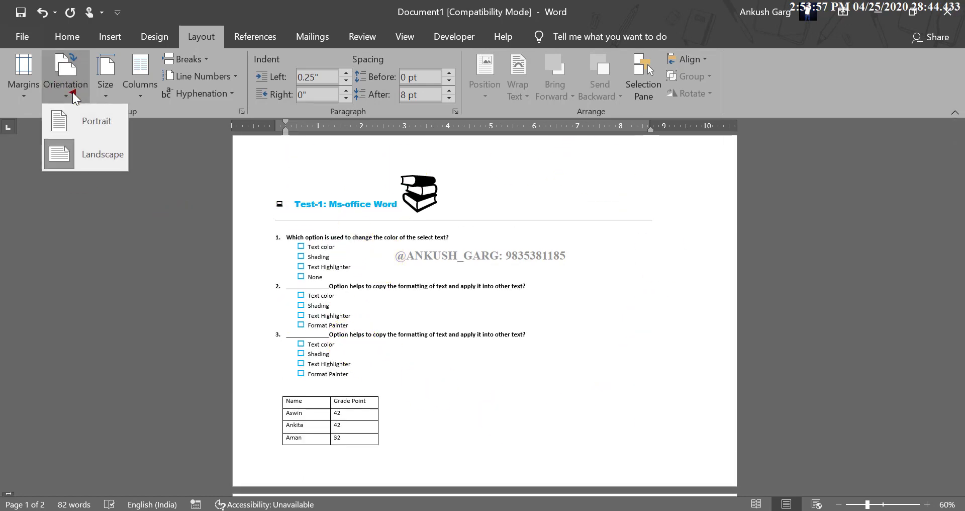
click(73, 119)
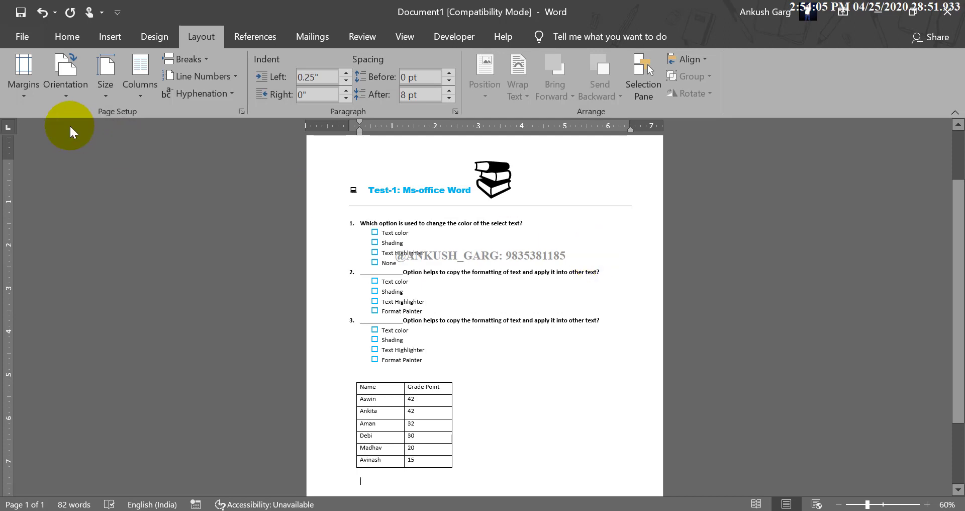
click(106, 87)
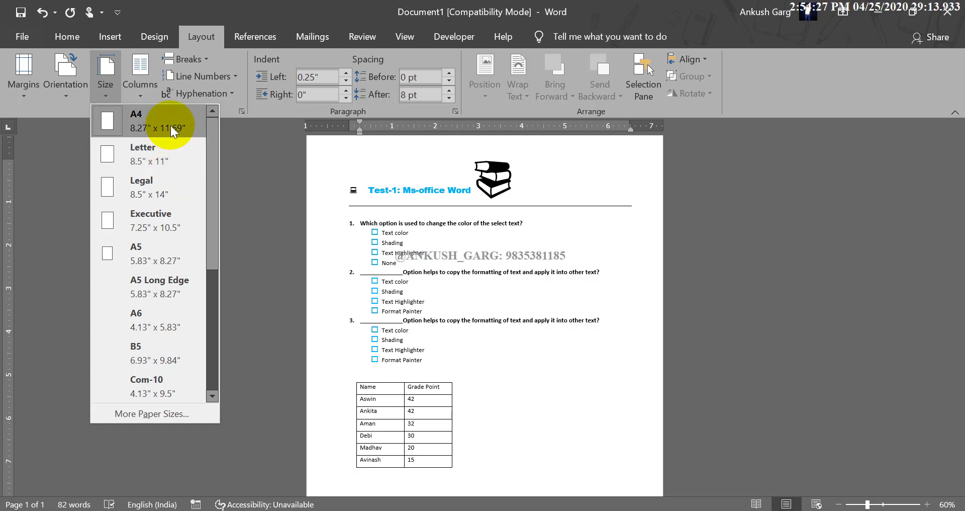
click(273, 218)
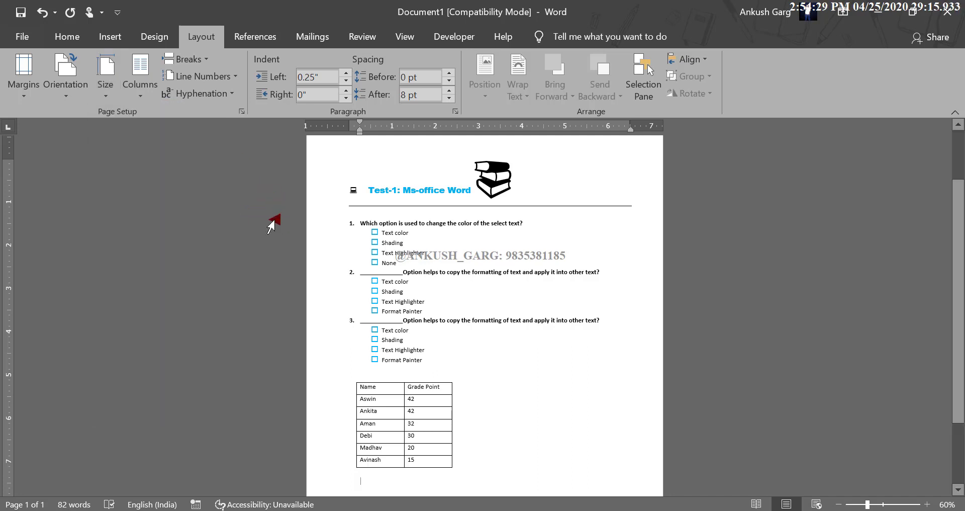
click(114, 97)
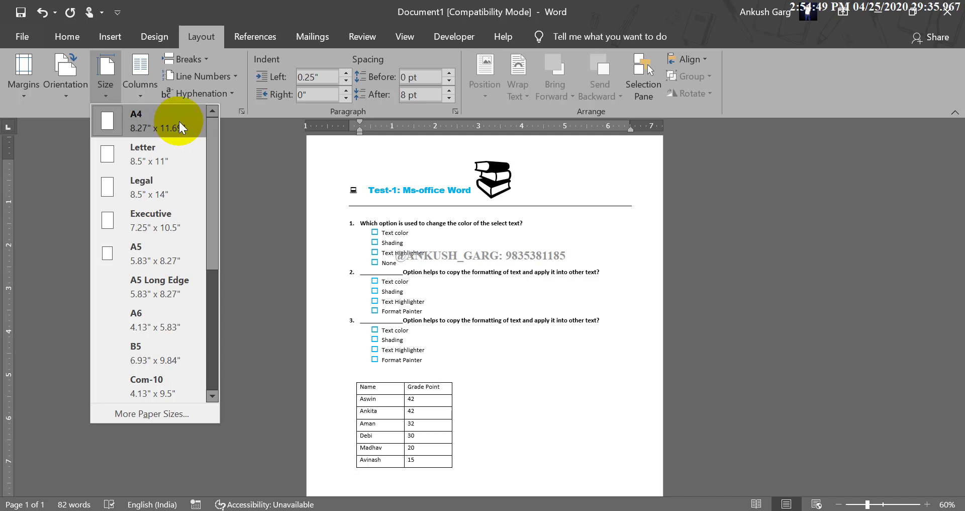
click(250, 188)
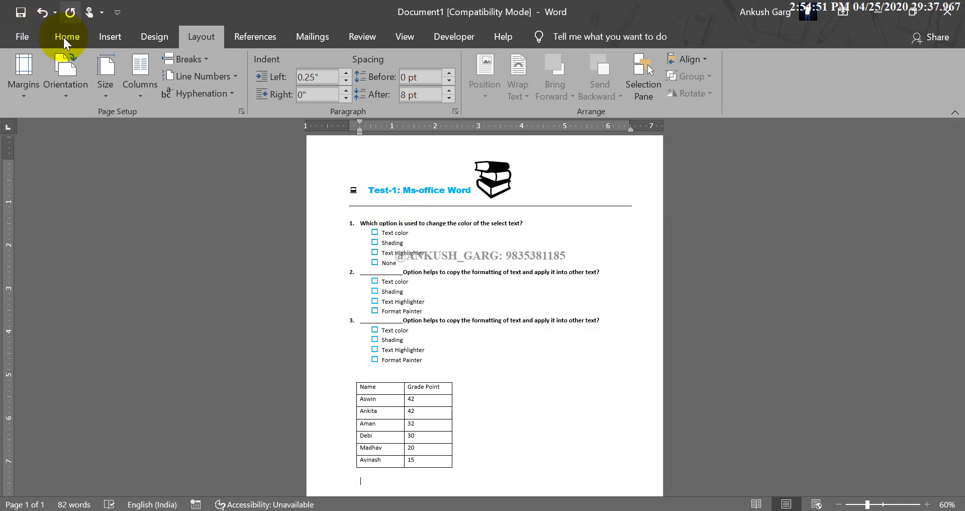
Step: Show the Home formatting tools, zoom to 90%, and place the cursor in the 'Test-1: Ms-office Word' heading
click(65, 41)
click(357, 223)
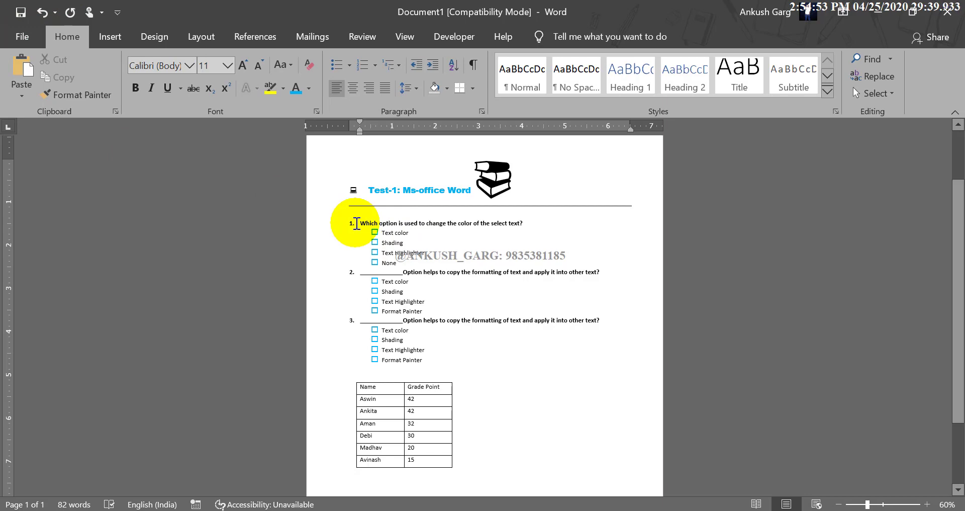
scroll(423, 231, up, 3)
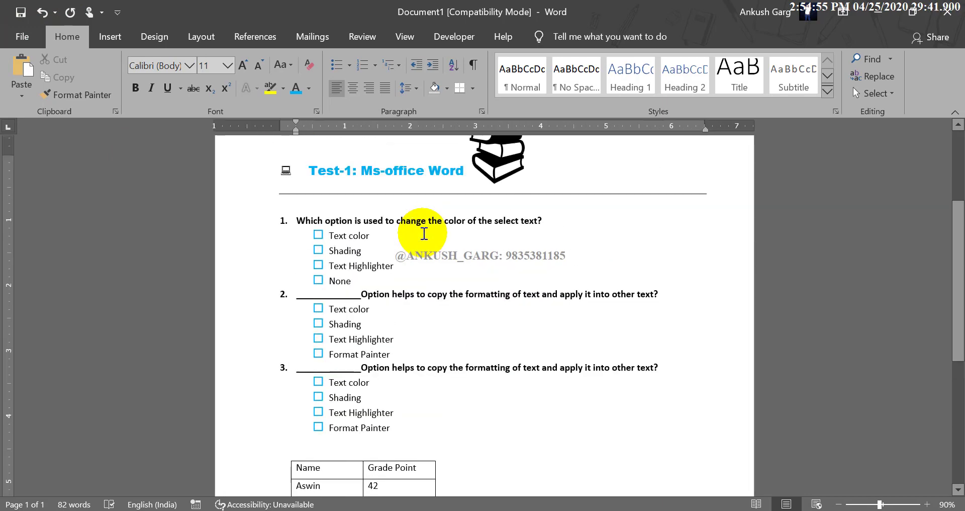
scroll(424, 233, up, 3)
scroll(424, 234, up, 1)
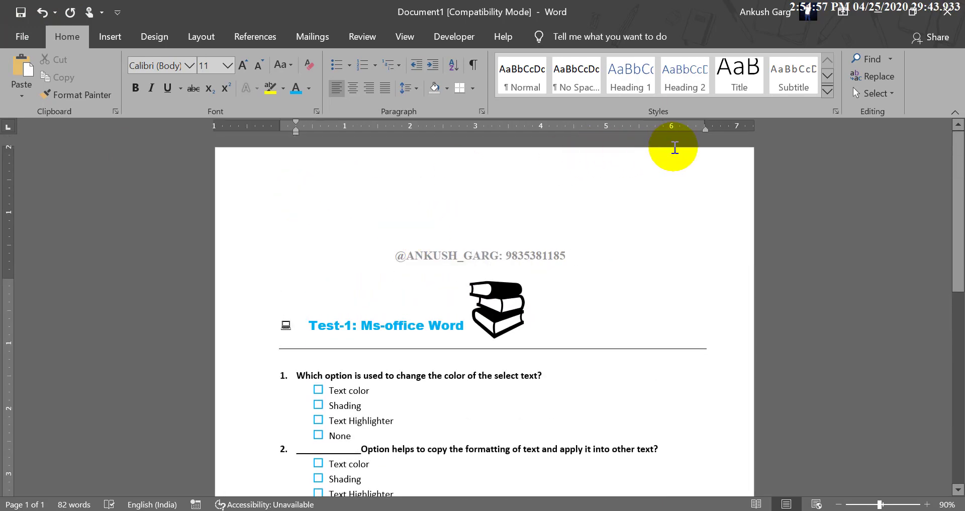
click(422, 253)
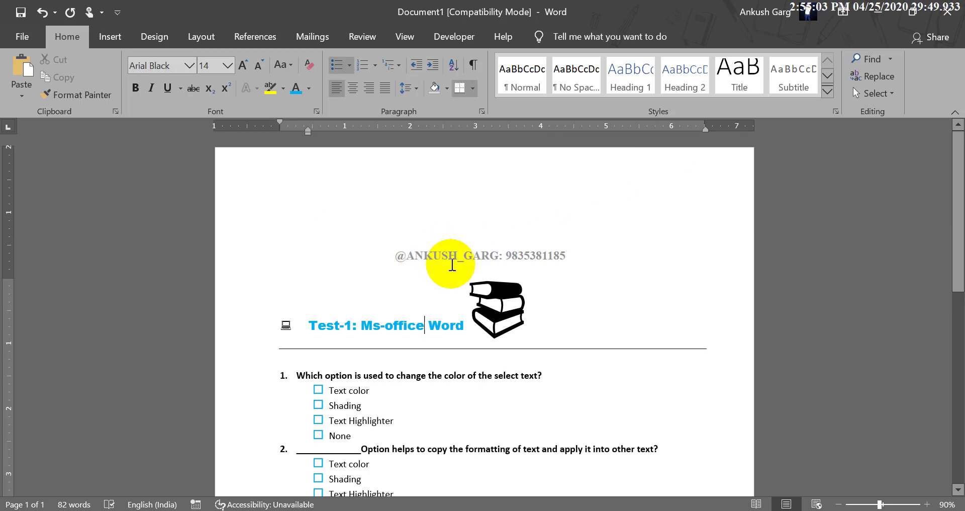
click(407, 35)
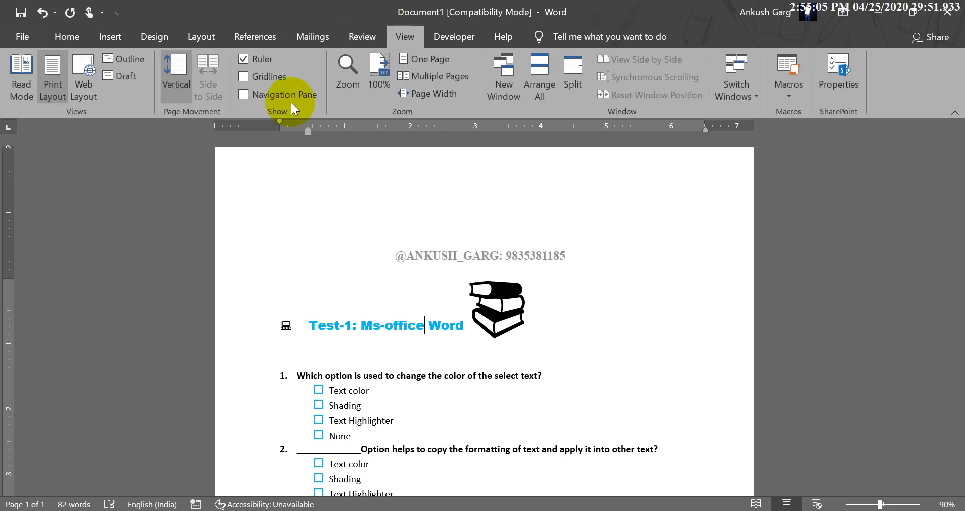
click(262, 59)
click(262, 59)
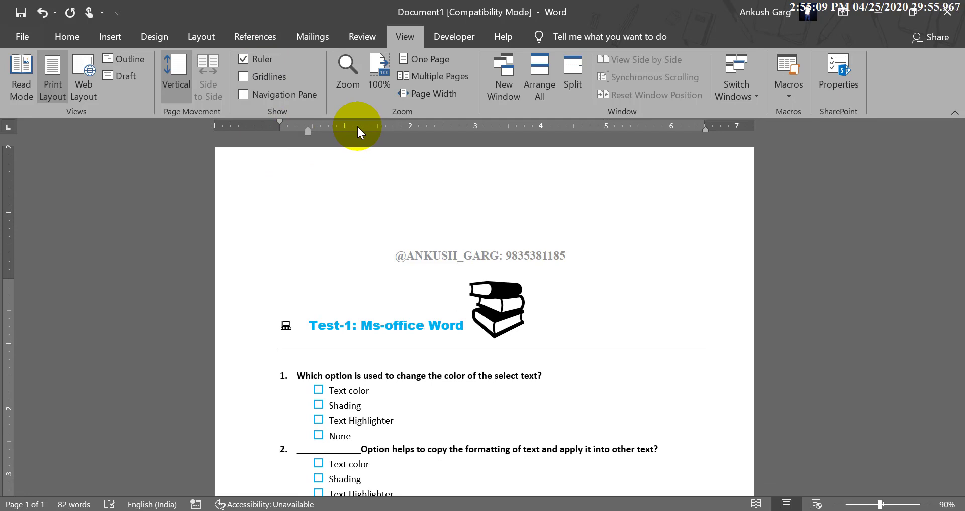
click(252, 62)
click(252, 62)
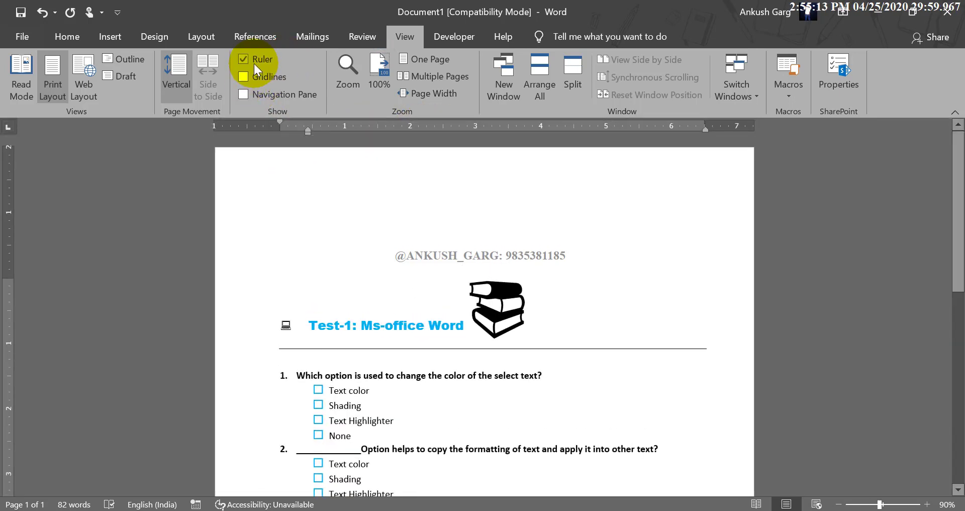
click(66, 37)
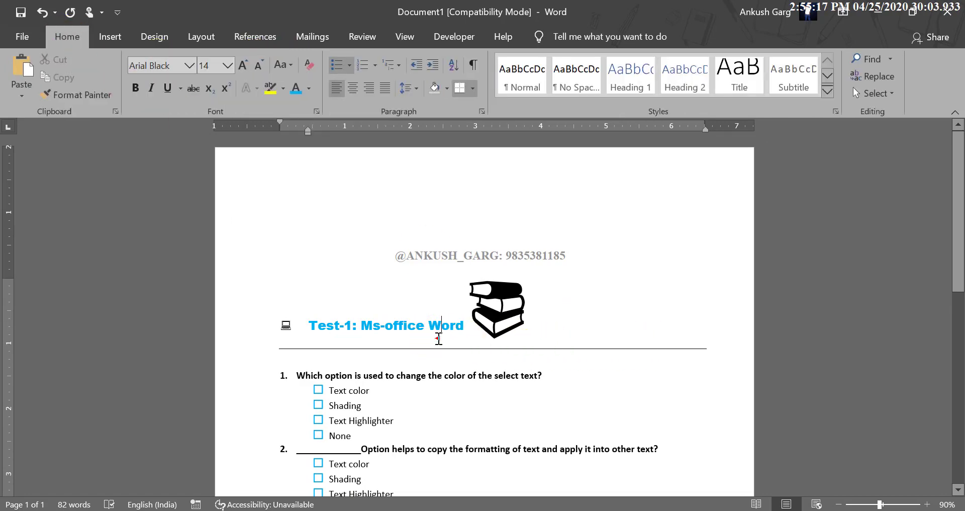
scroll(440, 337, down, 5)
scroll(439, 338, down, 5)
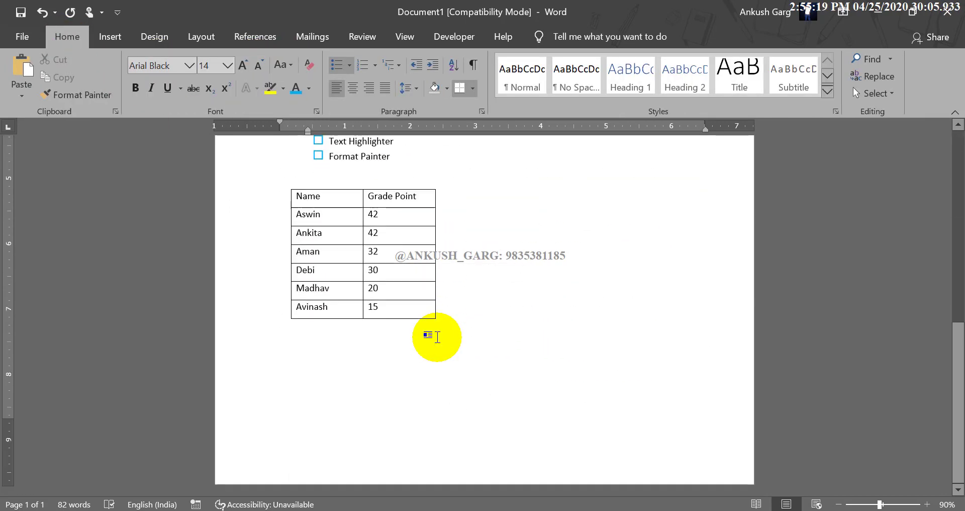
scroll(437, 336, up, 10)
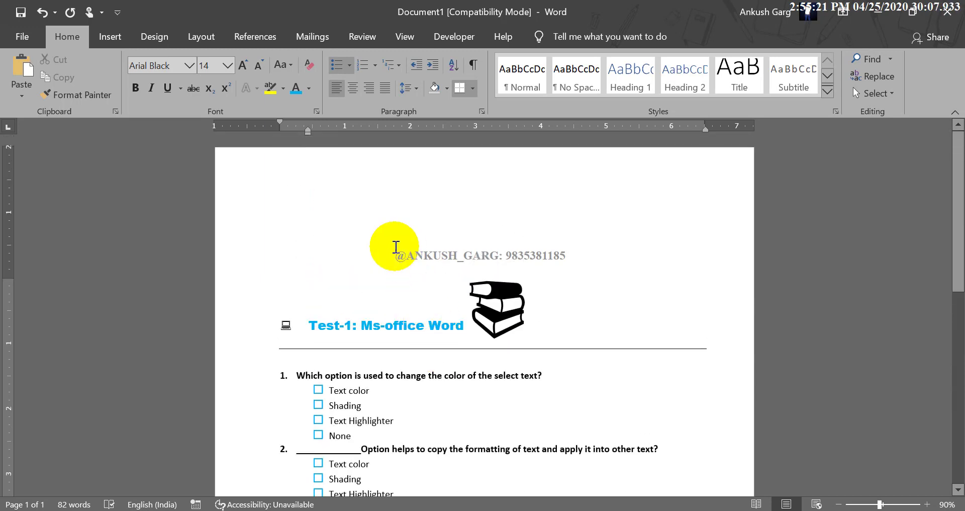
click(372, 249)
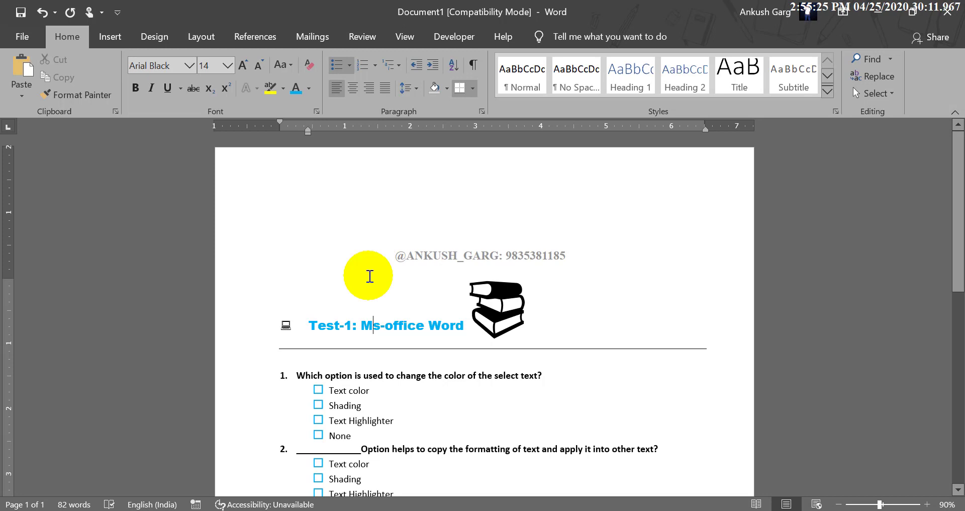
click(533, 327)
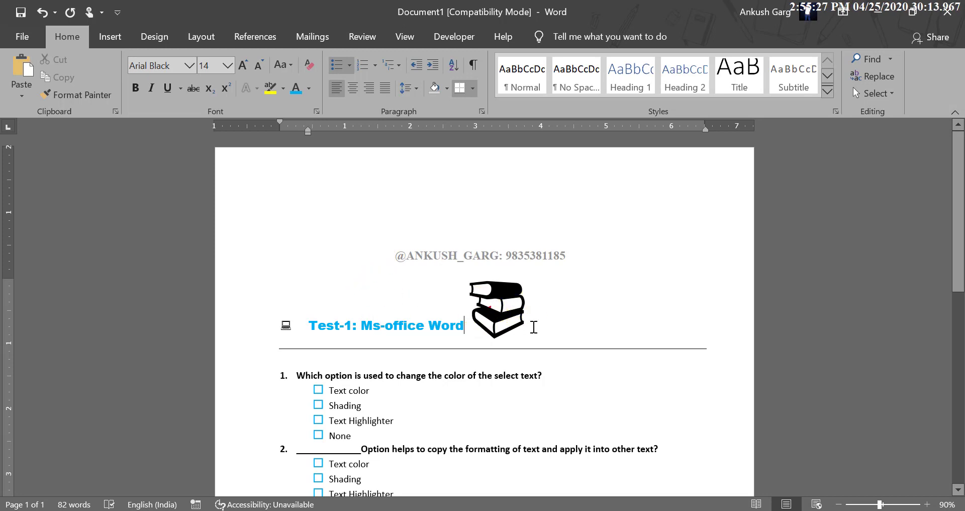
key(Down)
key(Down)
scroll(531, 377, down, 3)
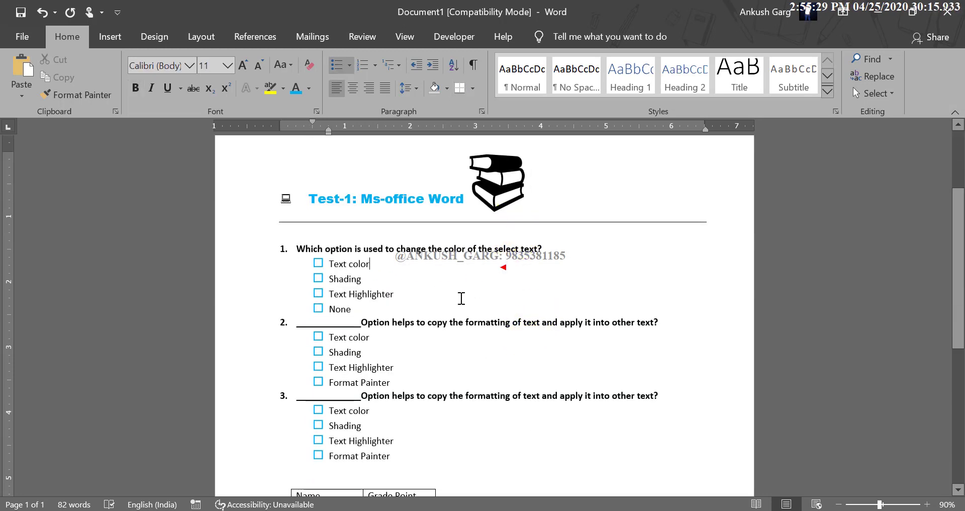
click(366, 308)
scroll(394, 281, down, 2)
click(391, 274)
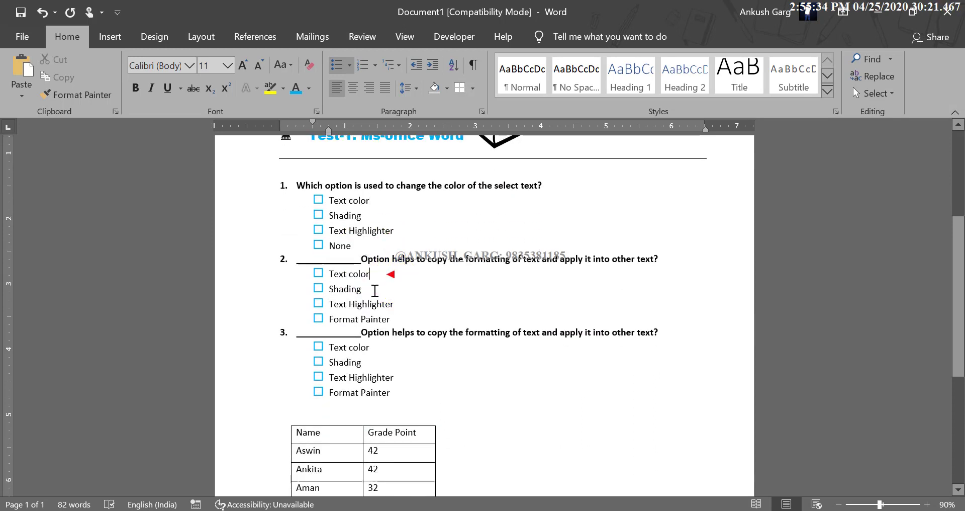
click(408, 304)
click(406, 306)
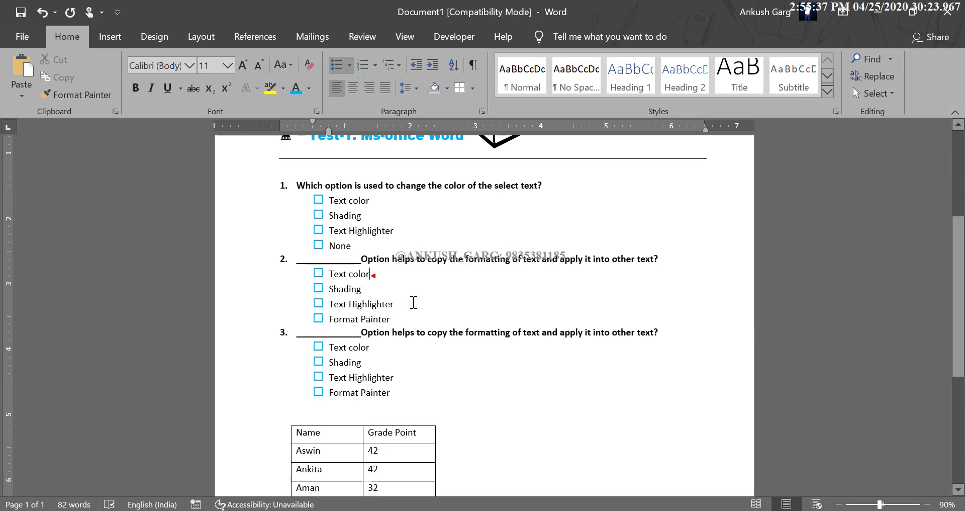